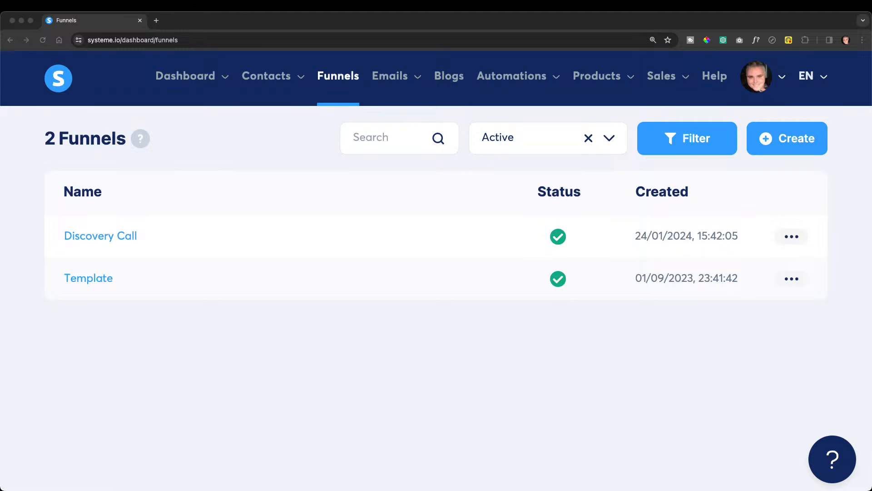
Open the Template funnel and open its Template squeeze page for editing.
mouse_move(634, 82)
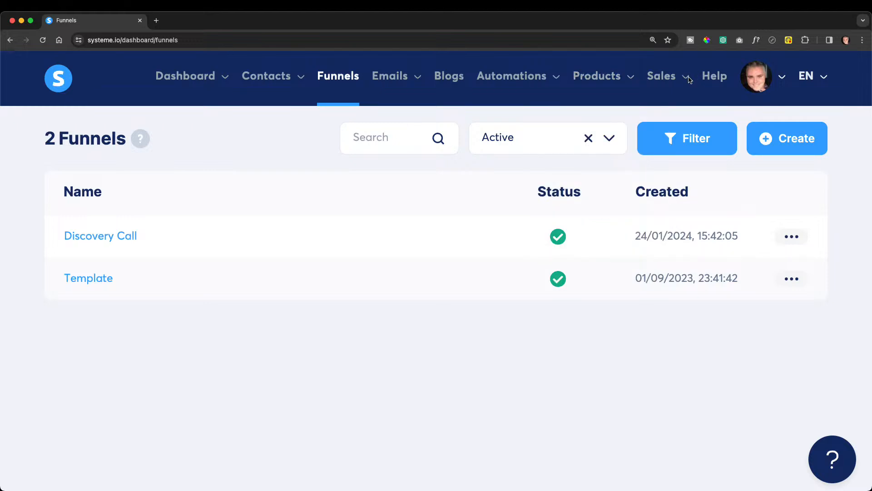
mouse_move(689, 81)
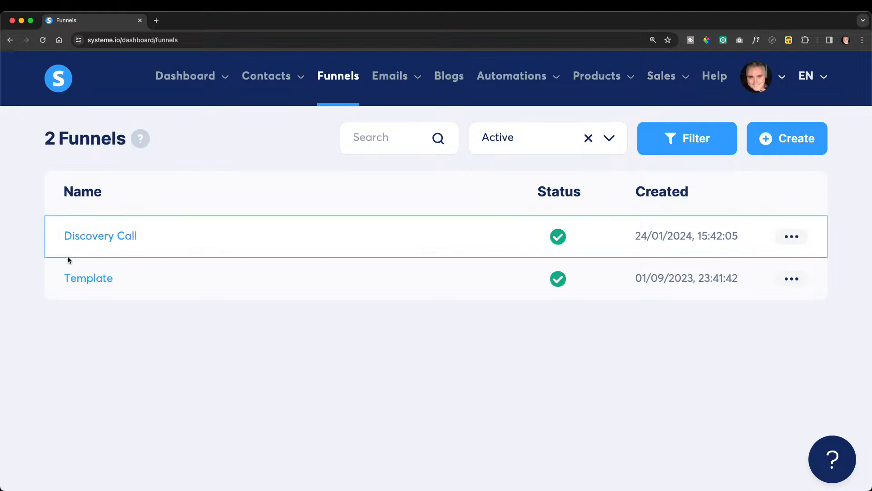
click(89, 278)
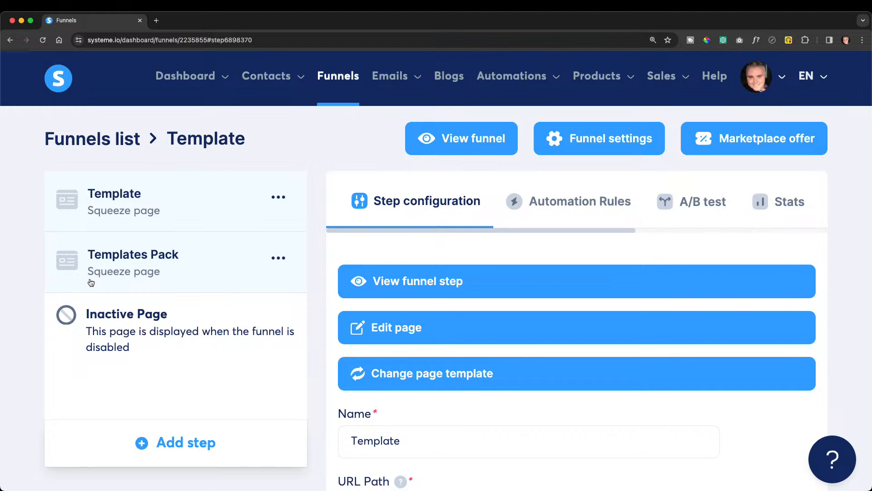
click(424, 327)
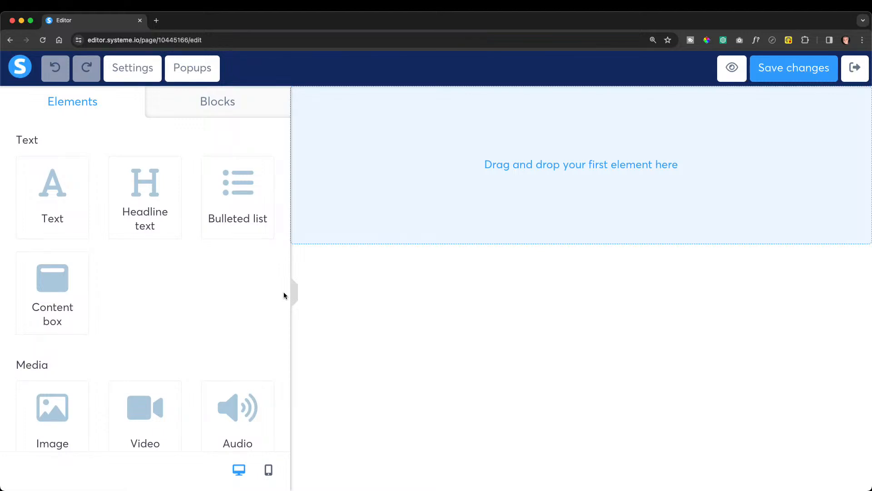
scroll(228, 296, down, 7)
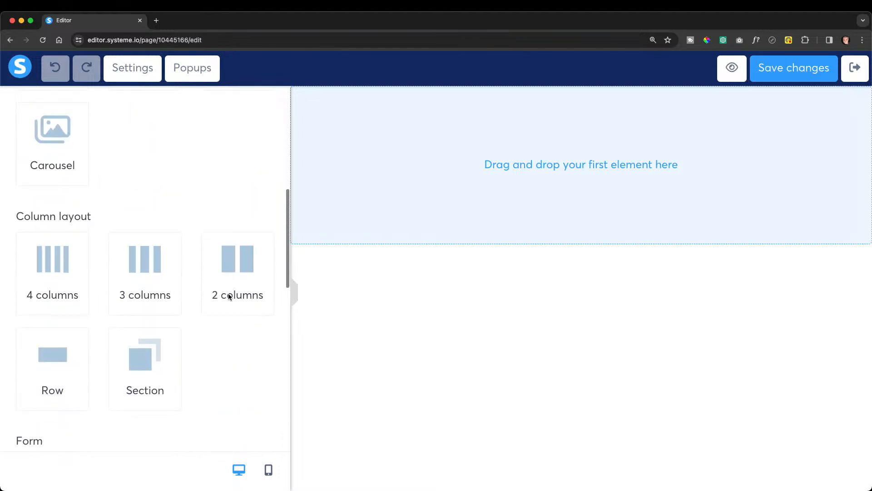
scroll(229, 295, up, 2)
scroll(230, 295, up, 5)
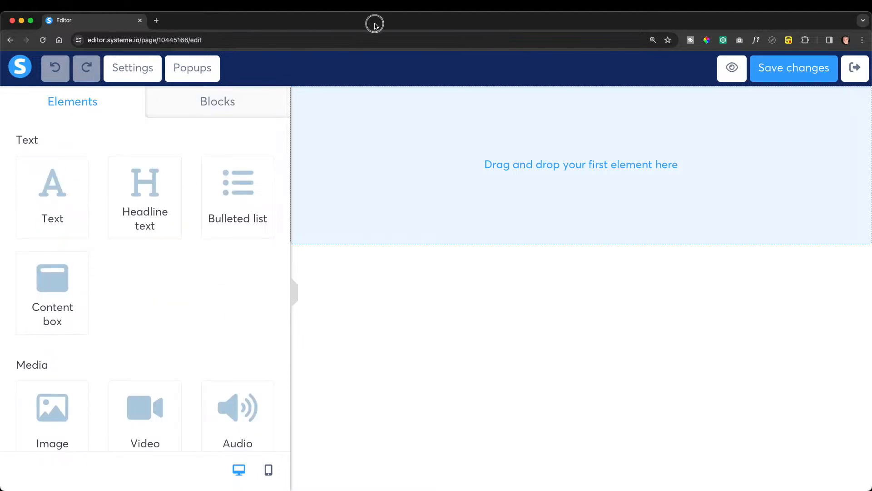
Examine the page settings, from typography, language and background to SEO, tracking and affiliation.
click(121, 70)
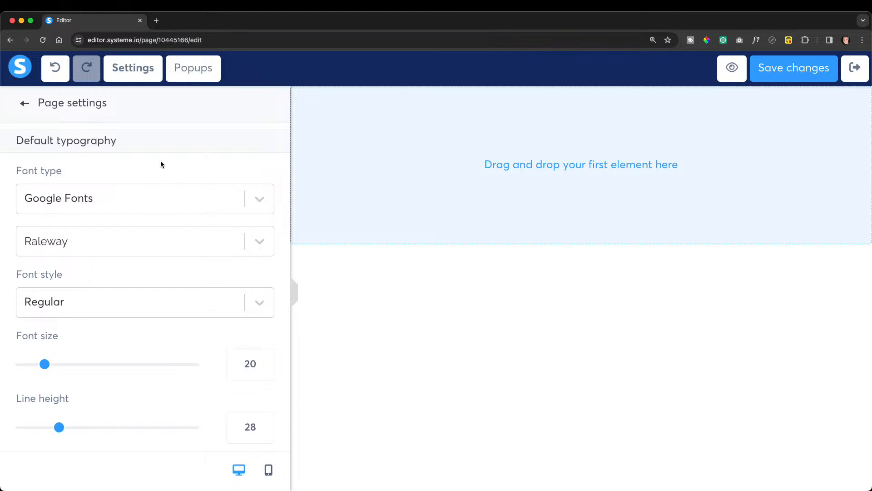
scroll(161, 164, down, 3)
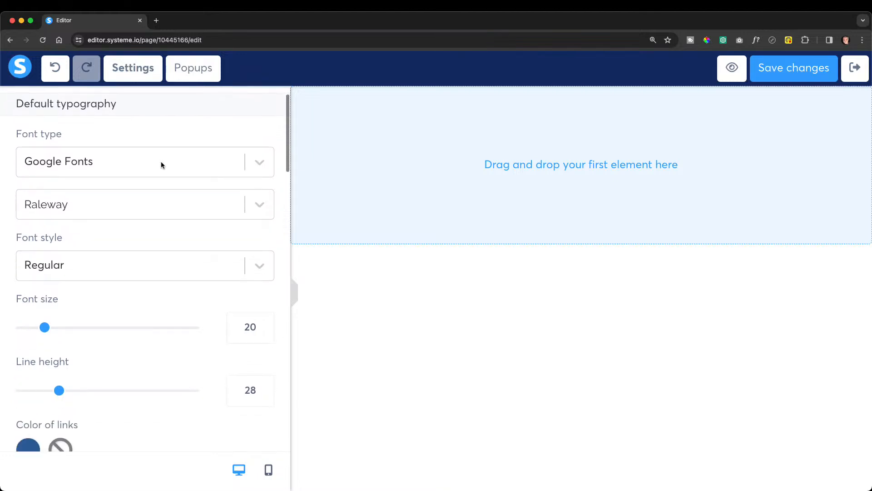
scroll(161, 165, down, 2)
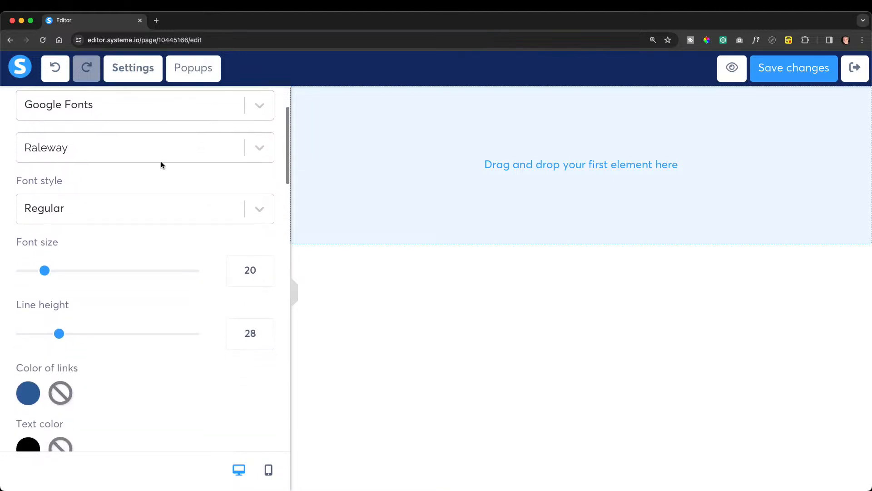
scroll(161, 164, down, 1)
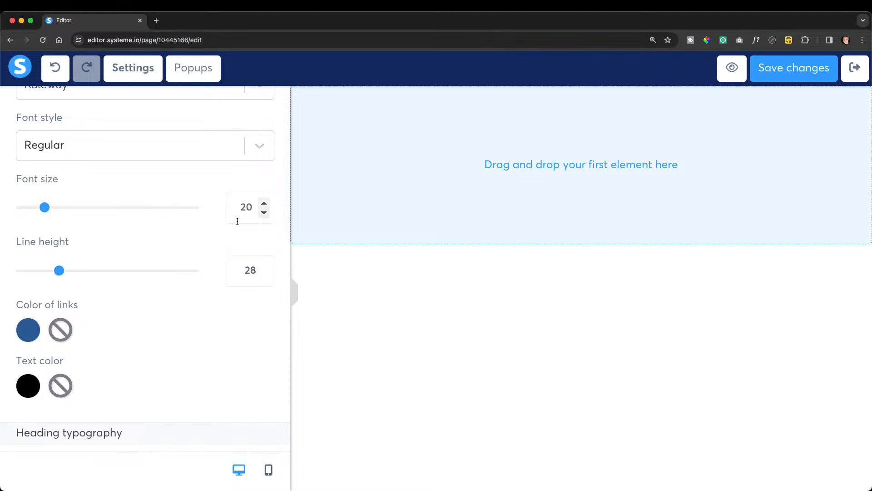
scroll(157, 227, down, 5)
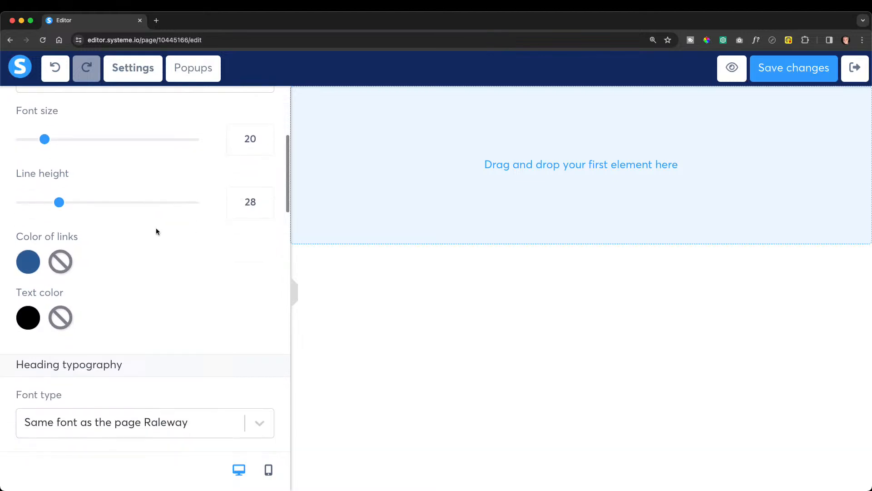
scroll(156, 231, down, 5)
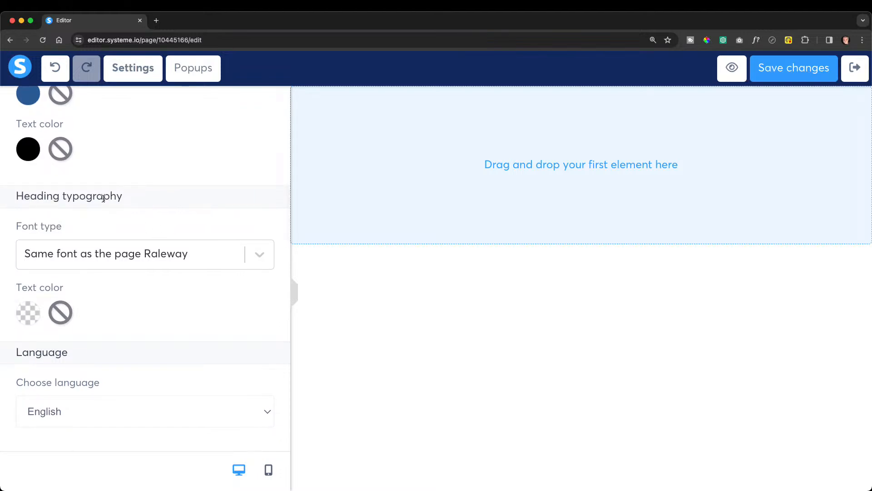
scroll(143, 224, down, 6)
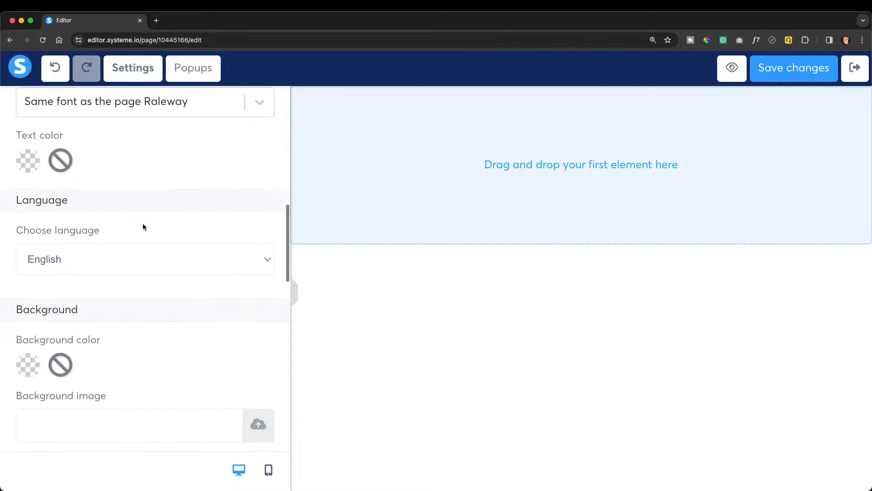
scroll(142, 225, down, 6)
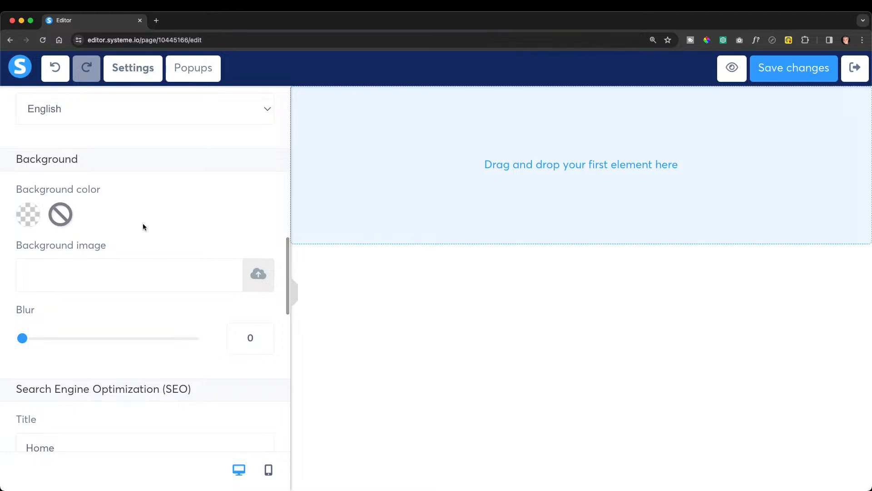
scroll(143, 226, down, 9)
scroll(142, 228, down, 3)
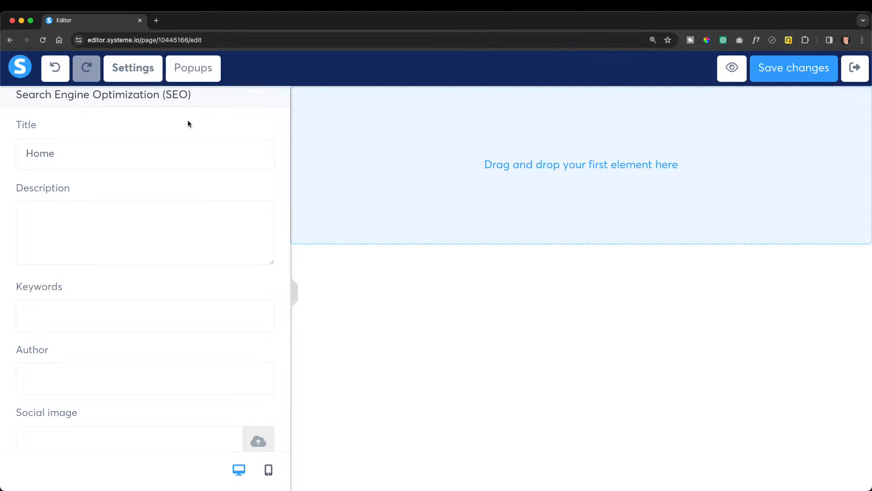
scroll(192, 171, down, 9)
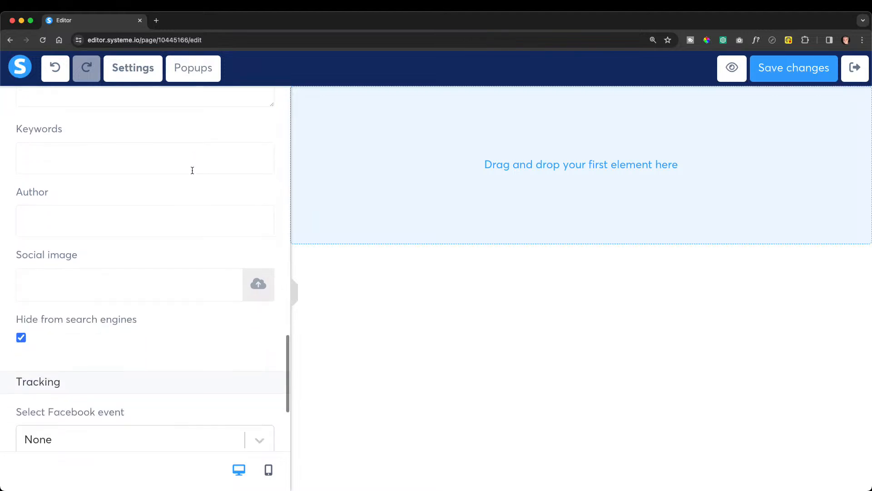
scroll(192, 170, down, 5)
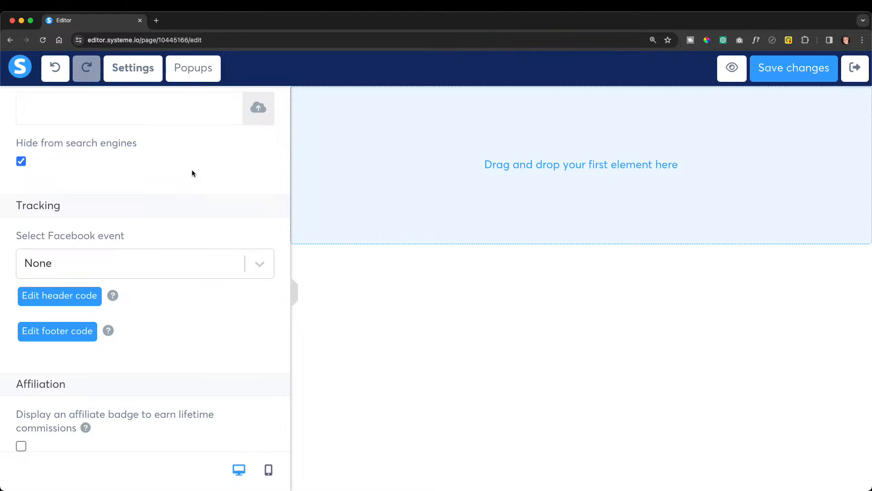
Try displaying the affiliate badge on the page, turn it back off and leave the page settings.
click(21, 446)
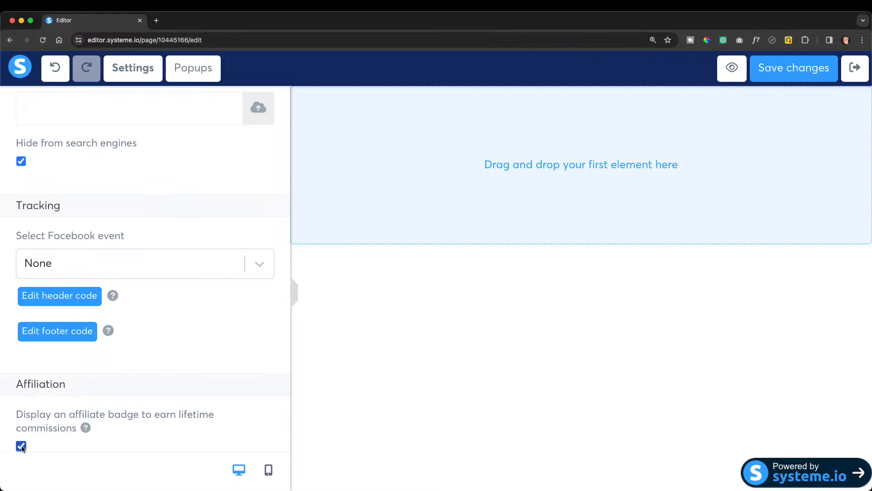
click(23, 447)
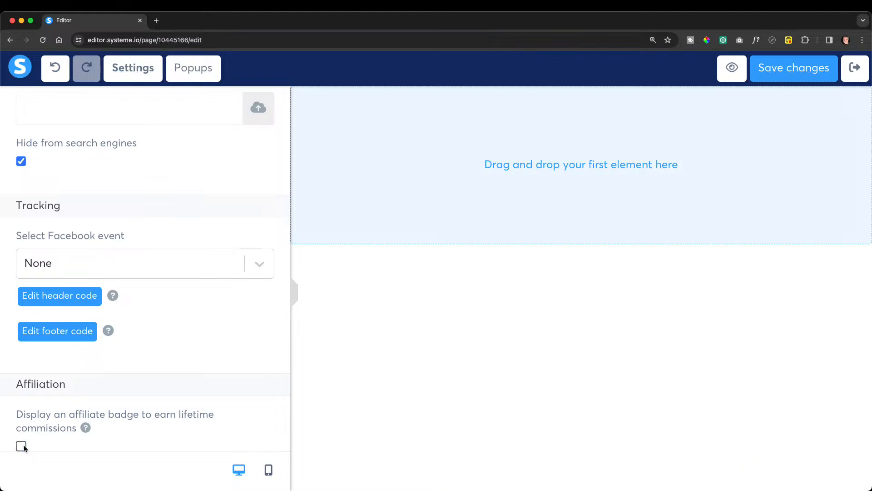
scroll(225, 287, up, 15)
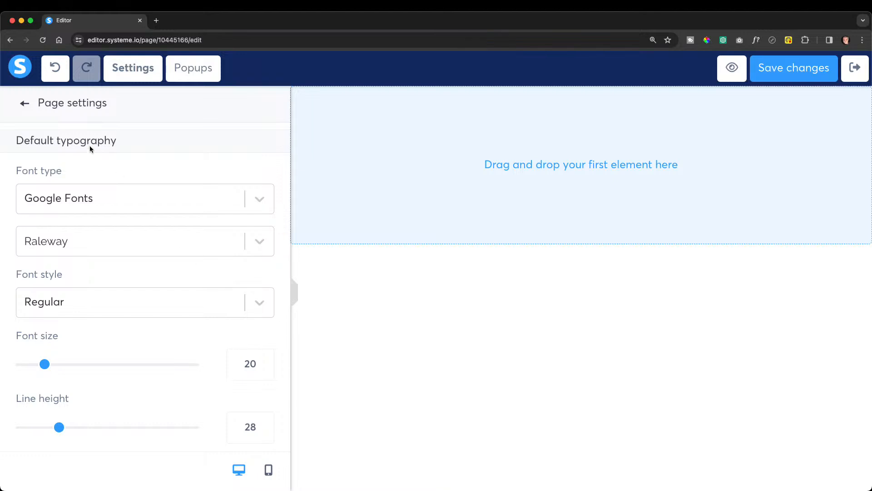
click(25, 104)
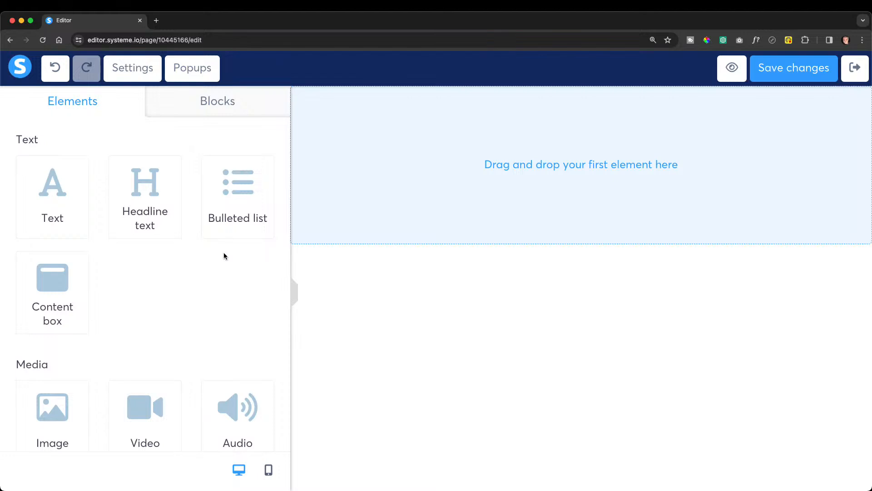
Add a Headline text element at the top of the empty page and open its section's settings.
drag(145, 181, 554, 95)
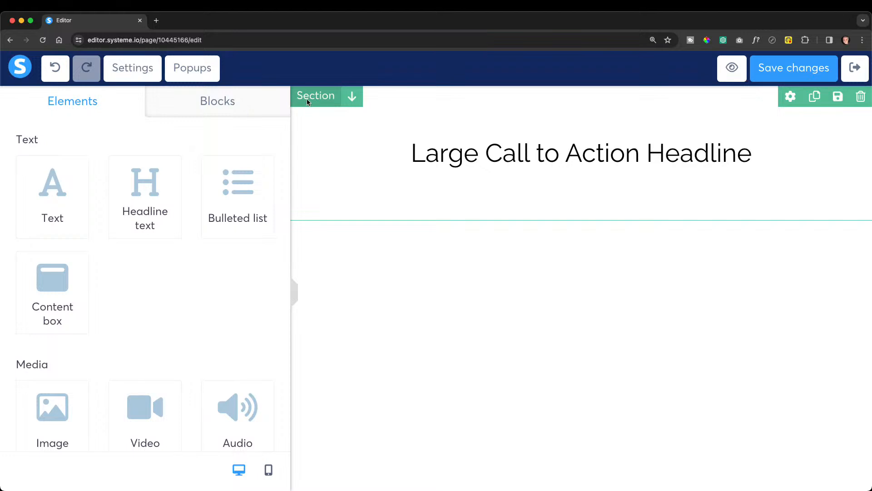
click(307, 101)
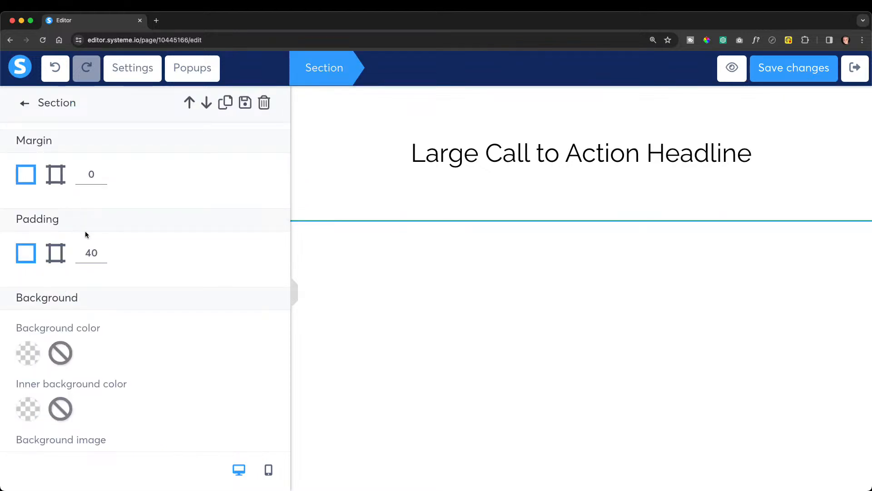
scroll(86, 231, down, 2)
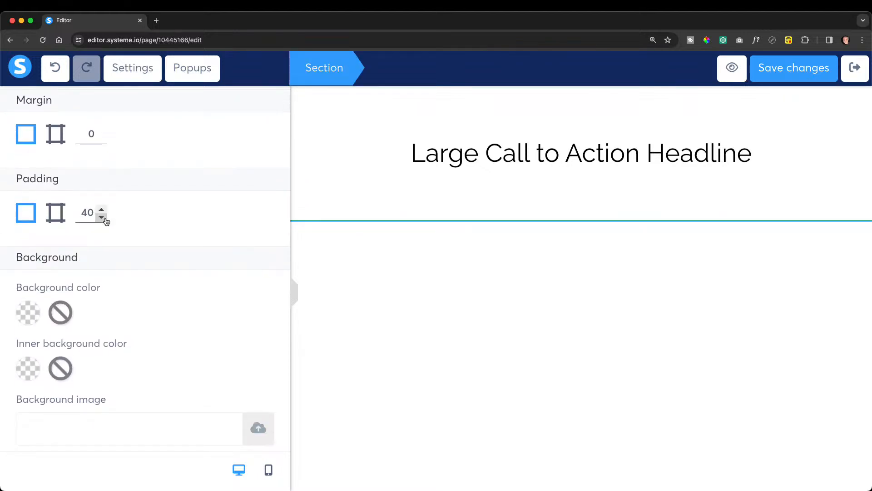
scroll(105, 219, down, 2)
scroll(110, 229, down, 12)
scroll(110, 229, up, 16)
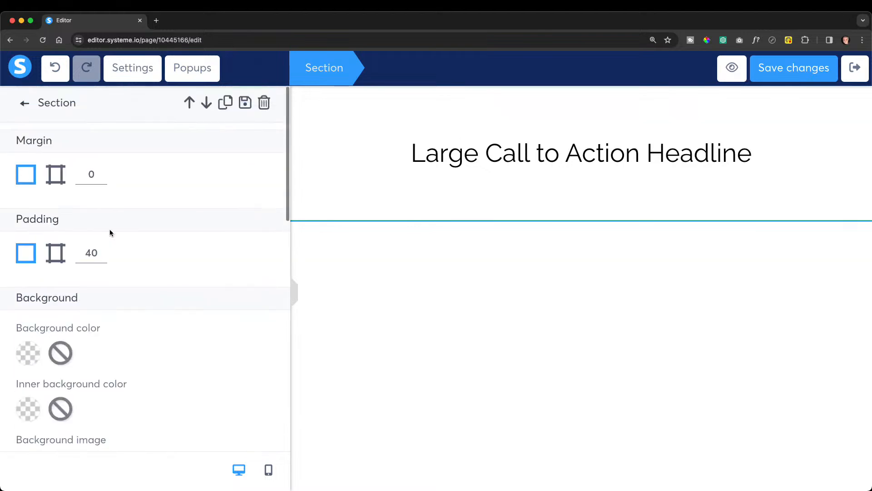
Set the headline section's padding to 0 and its background color to the saved gold BC9C22.
click(101, 257)
drag(102, 260, 102, 260)
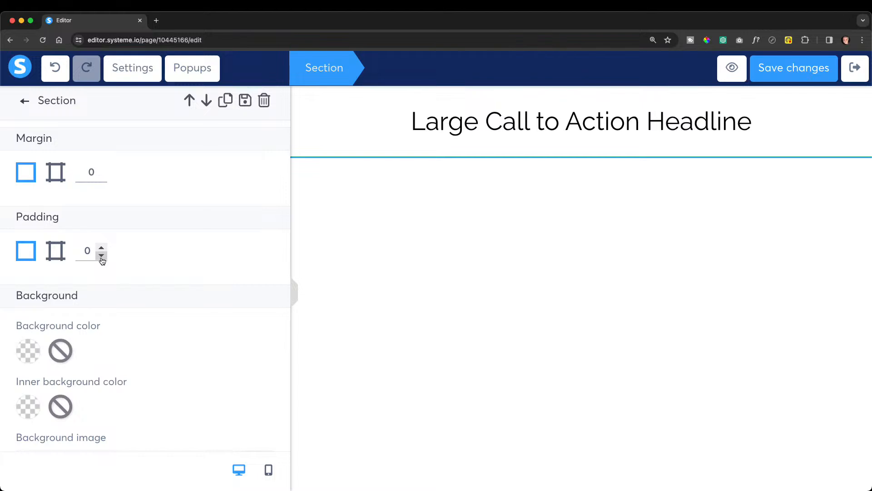
scroll(102, 260, down, 1)
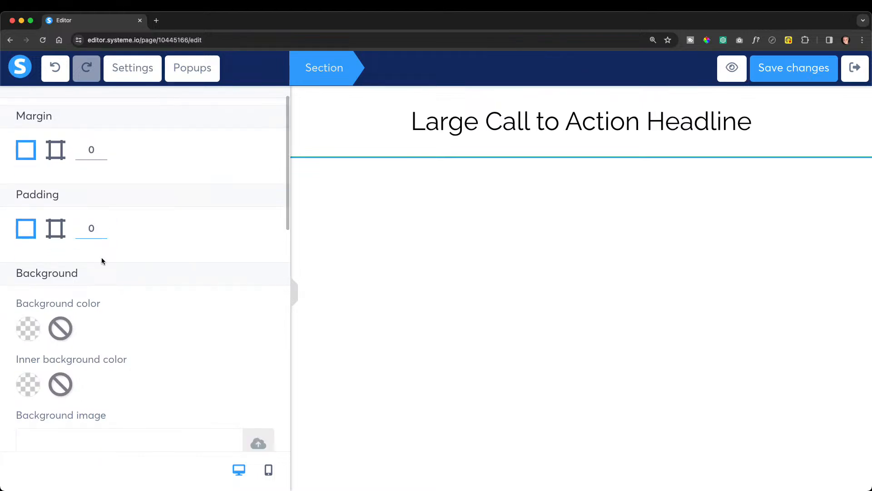
click(28, 329)
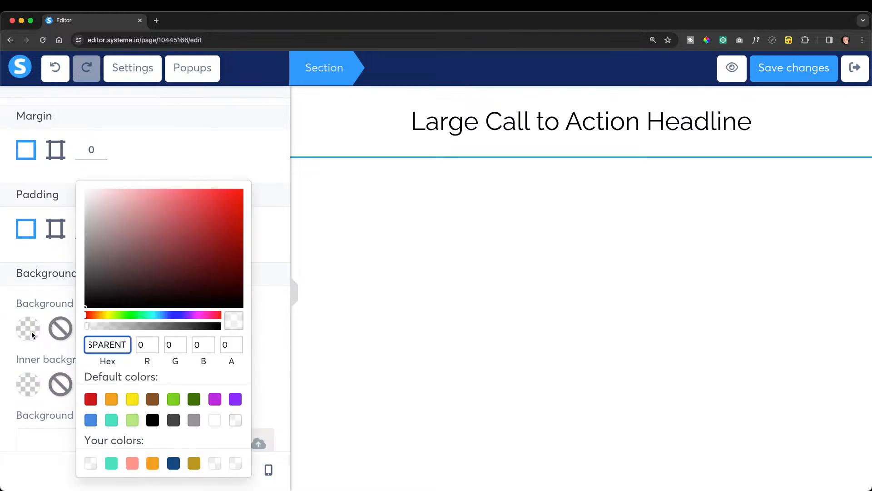
click(194, 463)
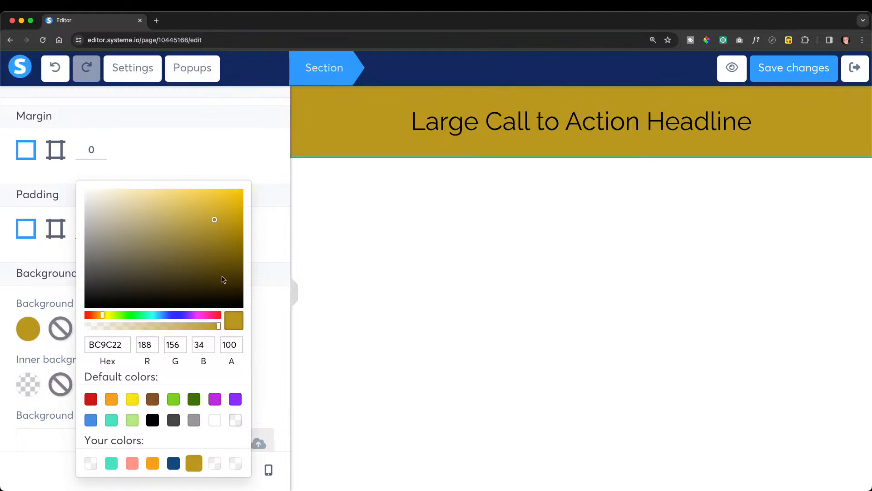
click(261, 296)
Set the headline section's content width to Small and review its remaining display options.
scroll(206, 291, down, 7)
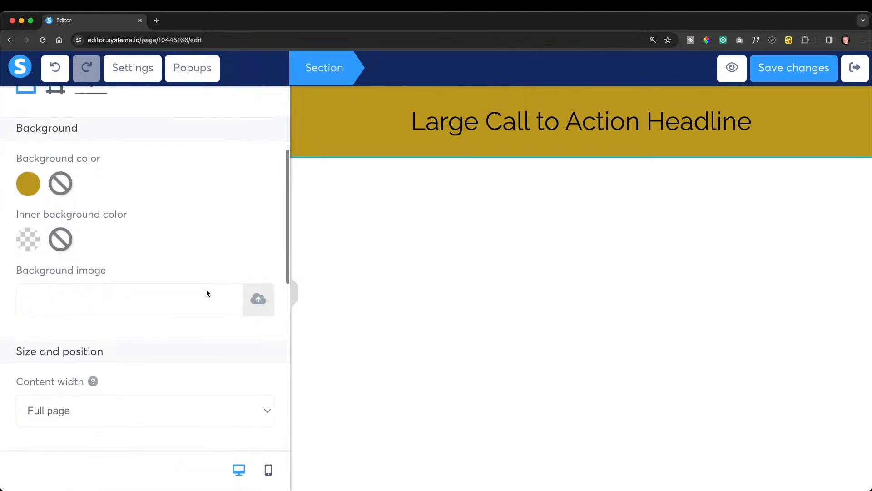
scroll(207, 294, down, 1)
click(267, 233)
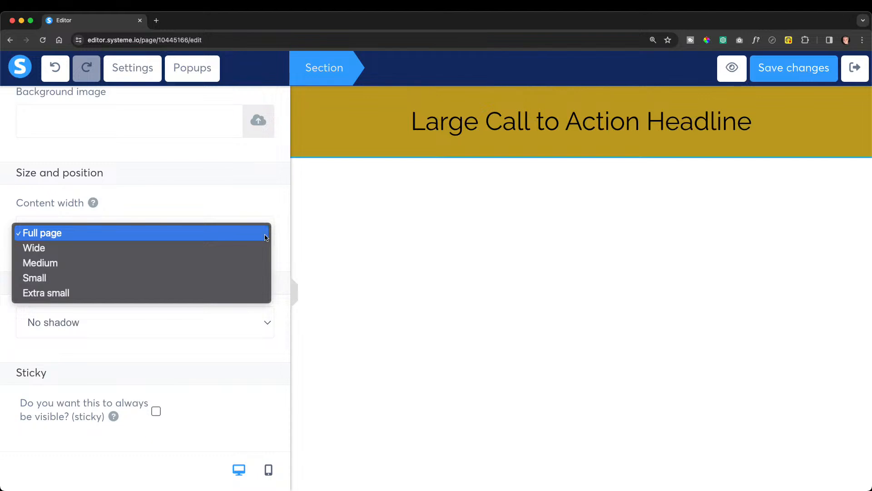
click(196, 285)
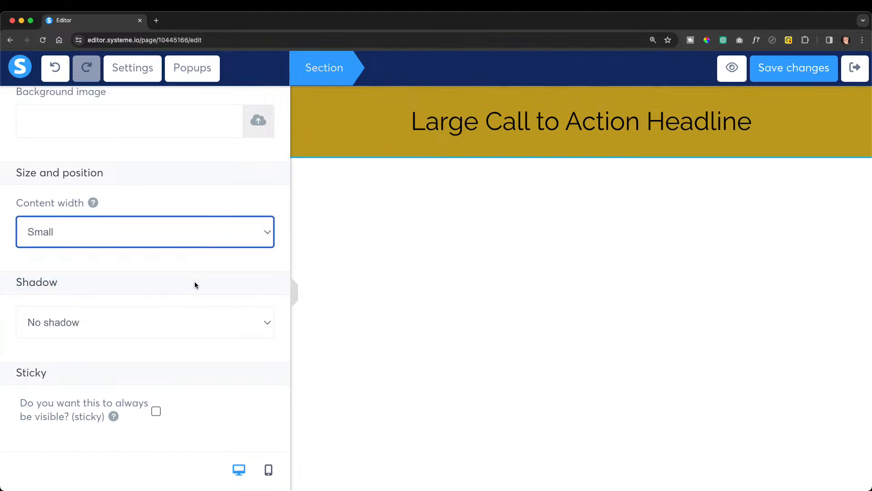
scroll(195, 283, down, 4)
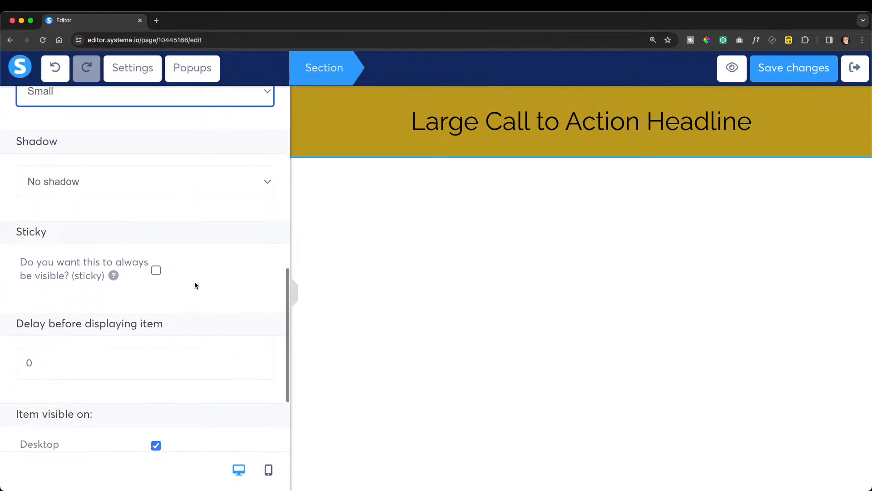
scroll(195, 284, down, 2)
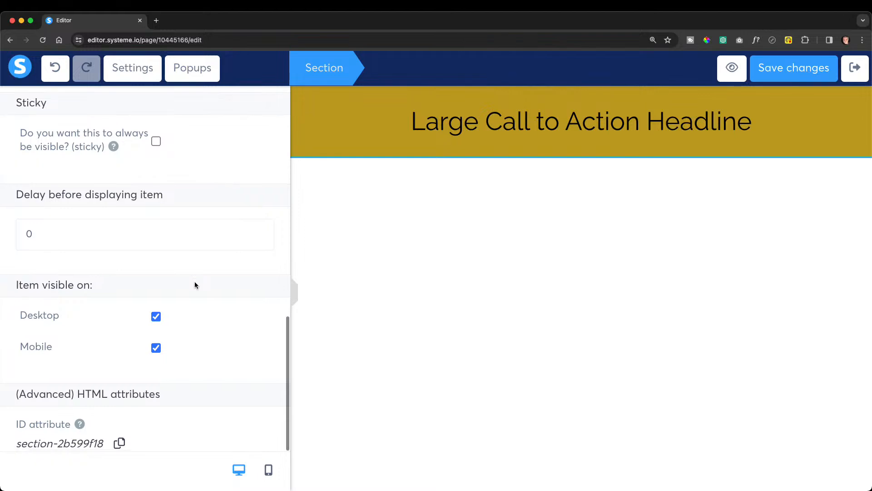
scroll(178, 283, up, 5)
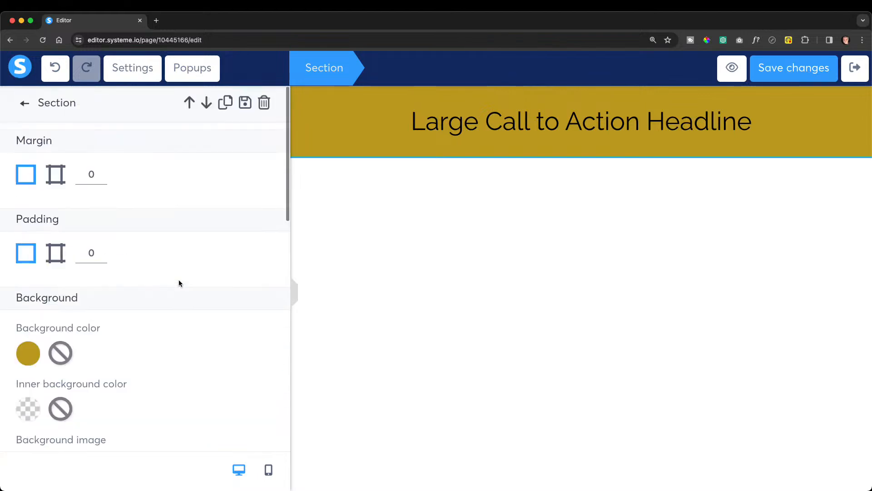
Replace the placeholder text of the headline in the gold section with "PreHeadline".
scroll(178, 283, down, 1)
scroll(179, 283, up, 1)
click(504, 130)
click(505, 130)
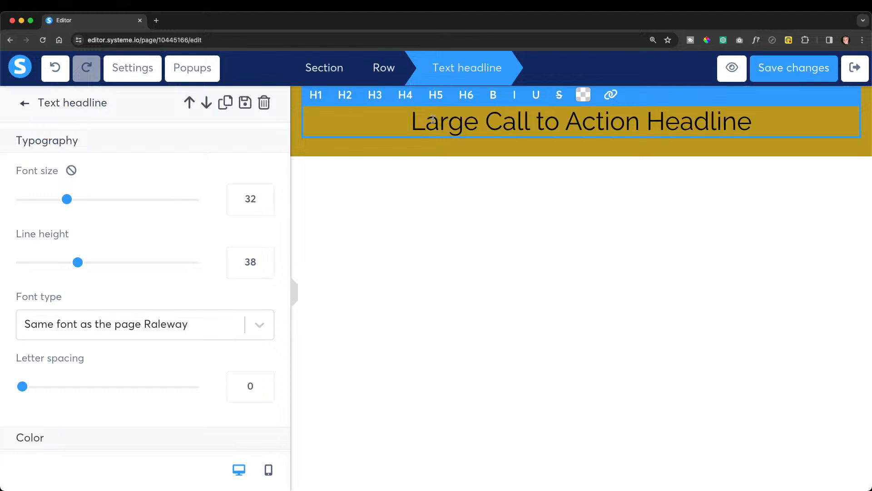
drag(412, 122, 756, 121)
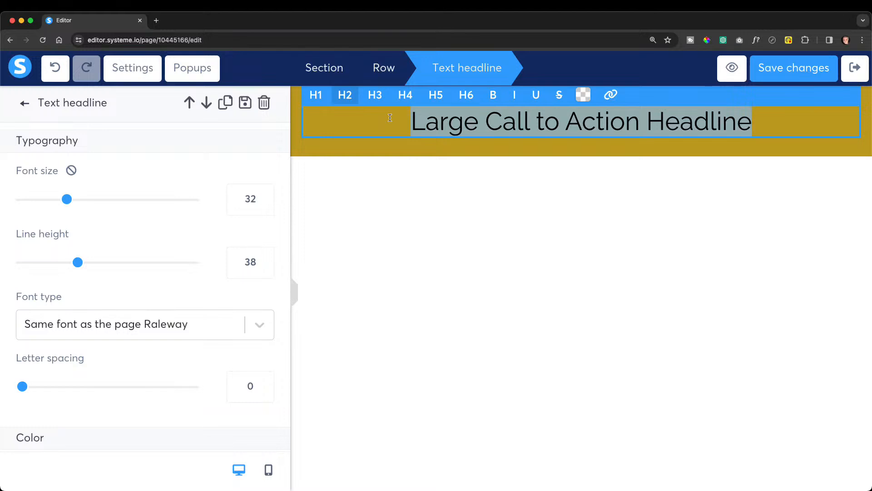
text(PreHeadline)
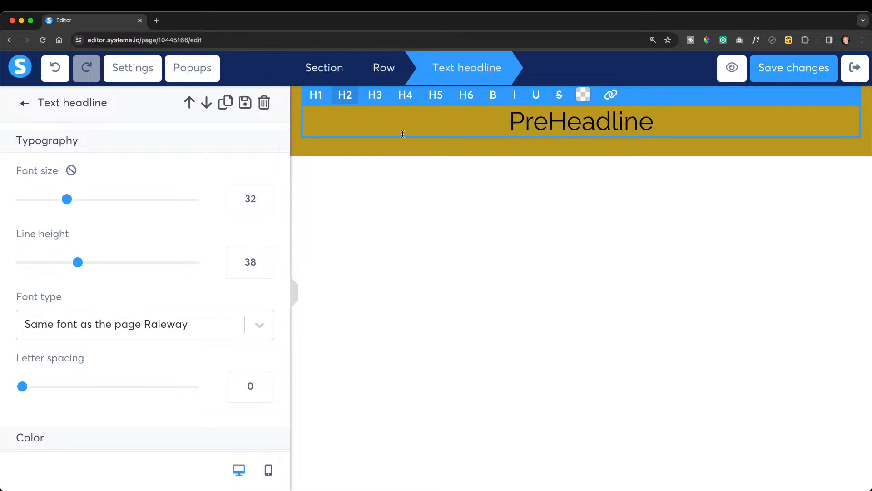
click(487, 194)
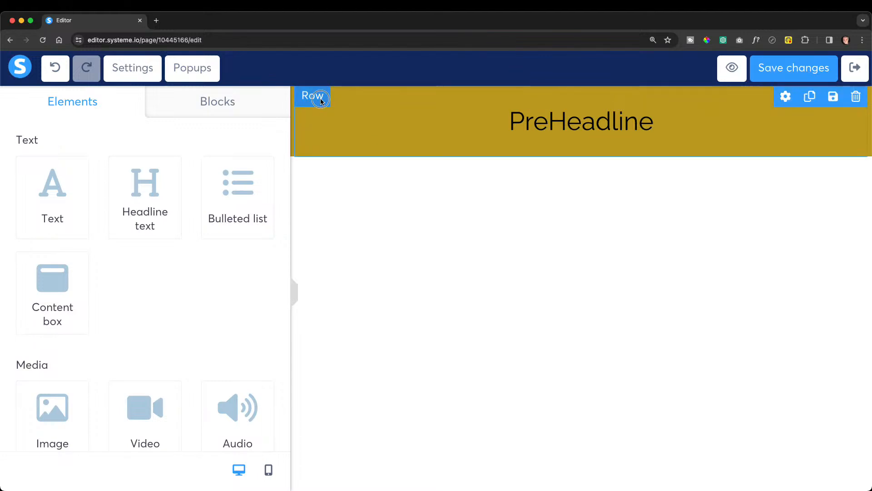
Set the padding of the row containing the PreHeadline to 0.
click(321, 99)
click(102, 260)
click(101, 260)
click(102, 260)
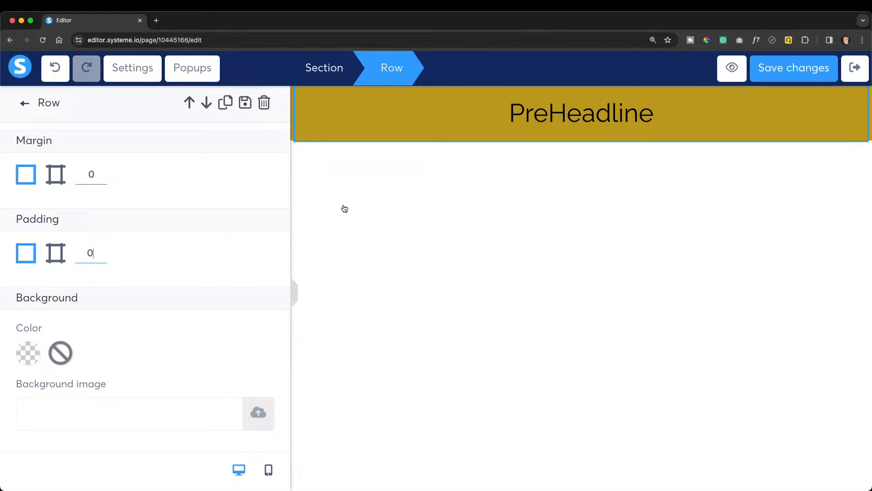
click(455, 101)
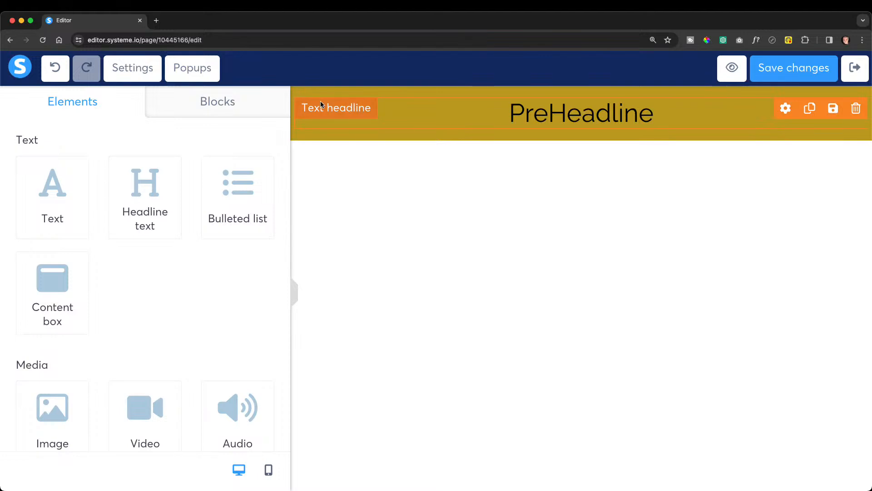
Set the PreHeadline text element's top and bottom margins to 0.
click(308, 107)
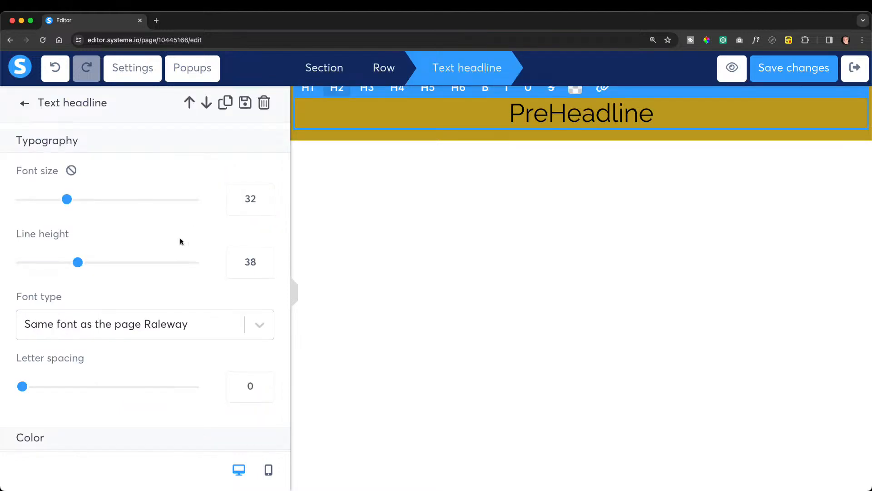
scroll(179, 244, down, 10)
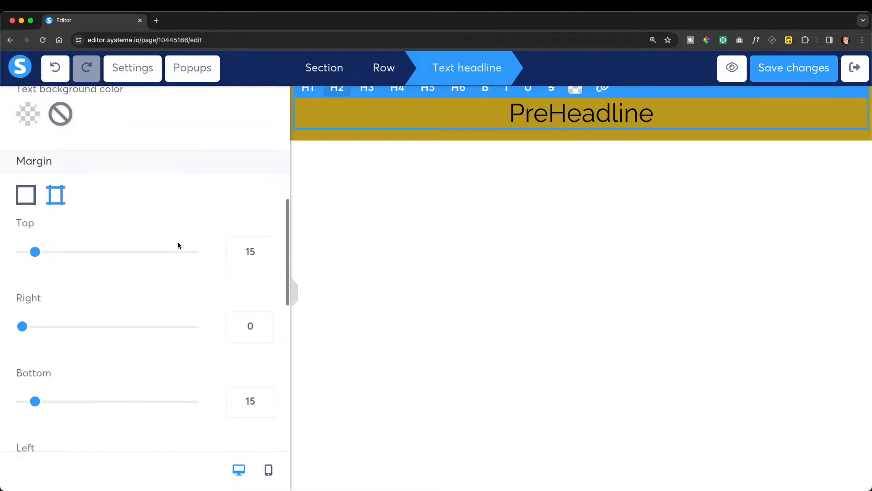
scroll(179, 246, down, 2)
drag(36, 219, 11, 228)
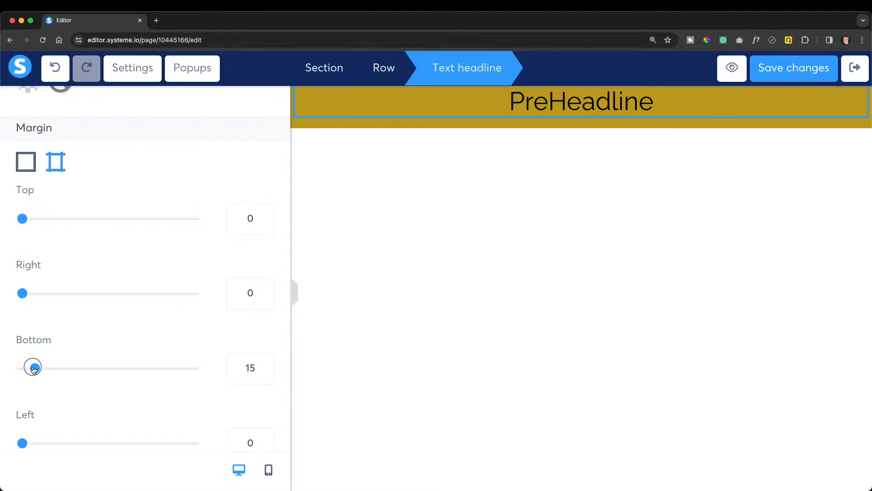
drag(34, 368, 2, 363)
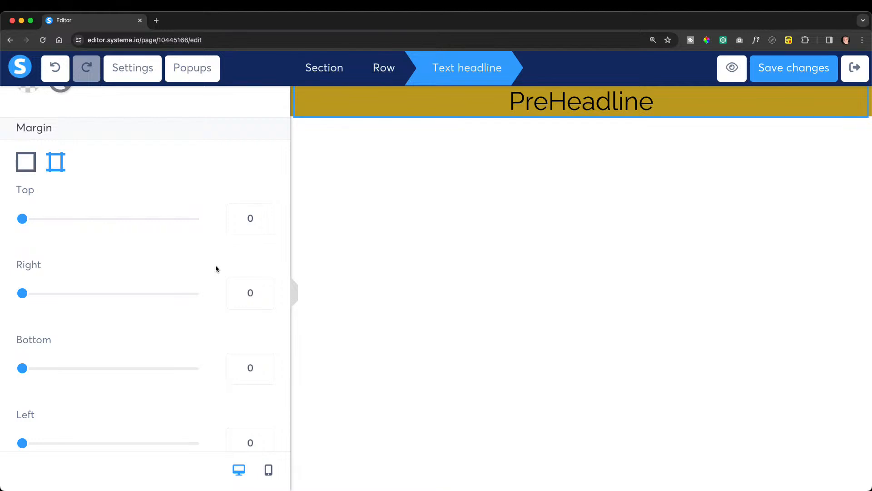
click(473, 233)
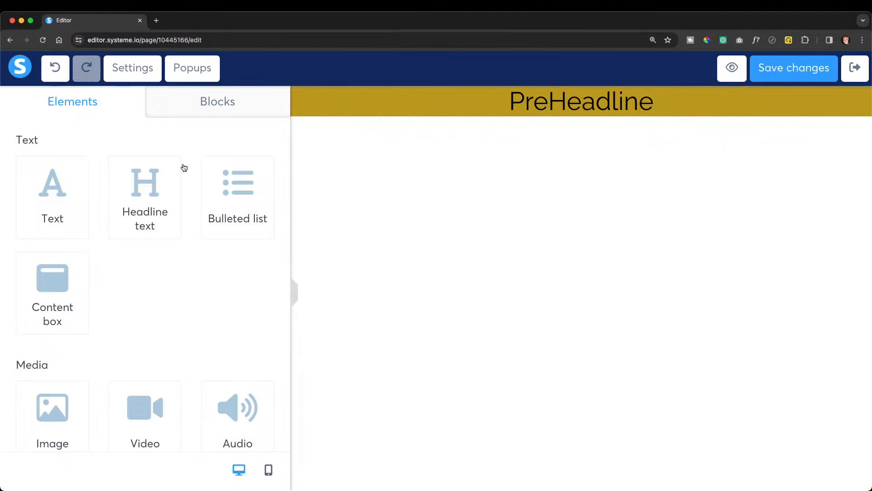
Add a Headline text element in a new section below the gold one and set that section's padding to 0.
drag(153, 184, 484, 124)
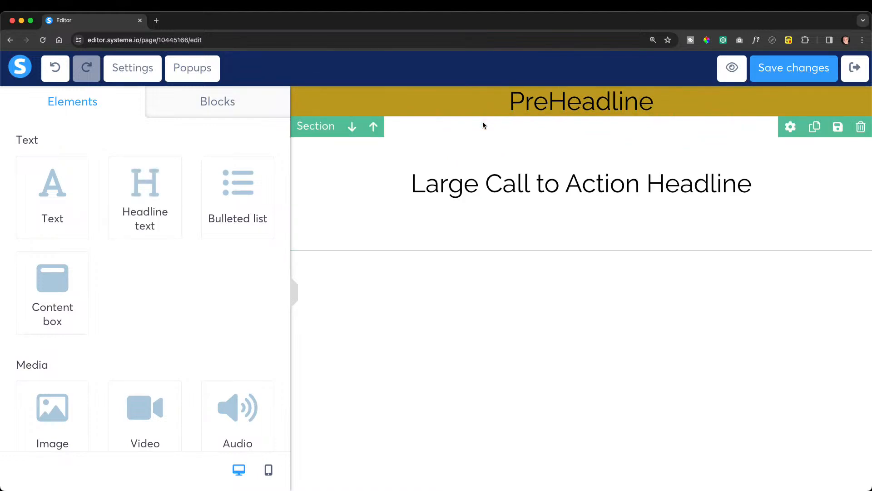
click(319, 131)
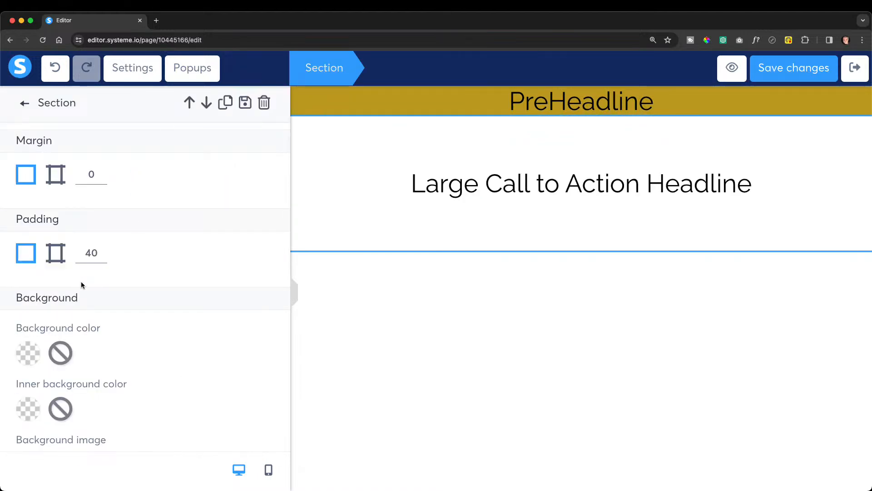
click(105, 257)
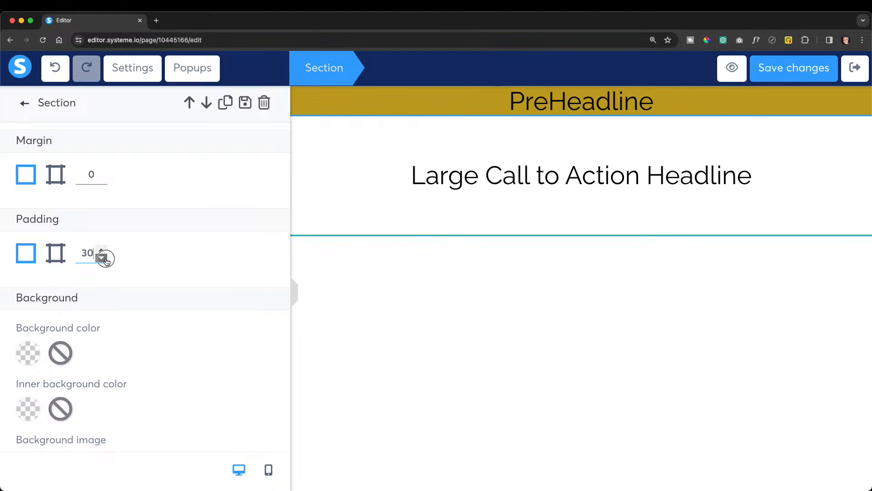
click(105, 259)
click(105, 258)
click(105, 259)
click(380, 105)
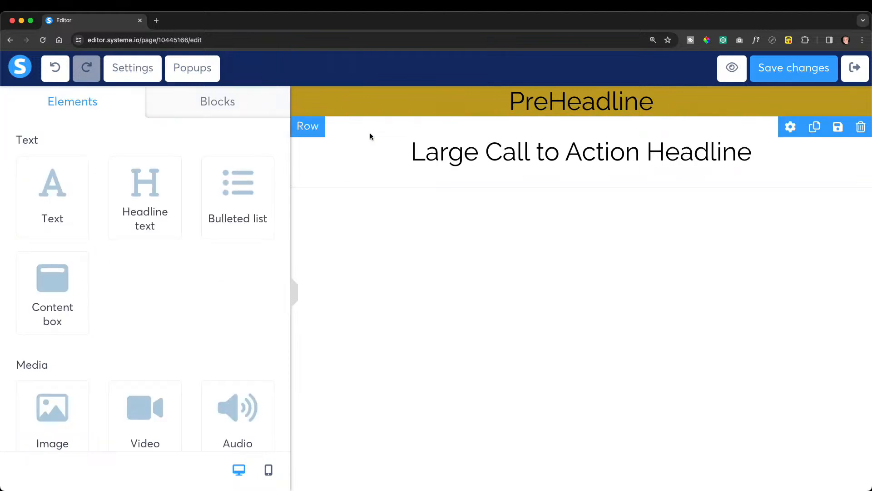
Set the padding of the new headline's row to 0.
click(306, 127)
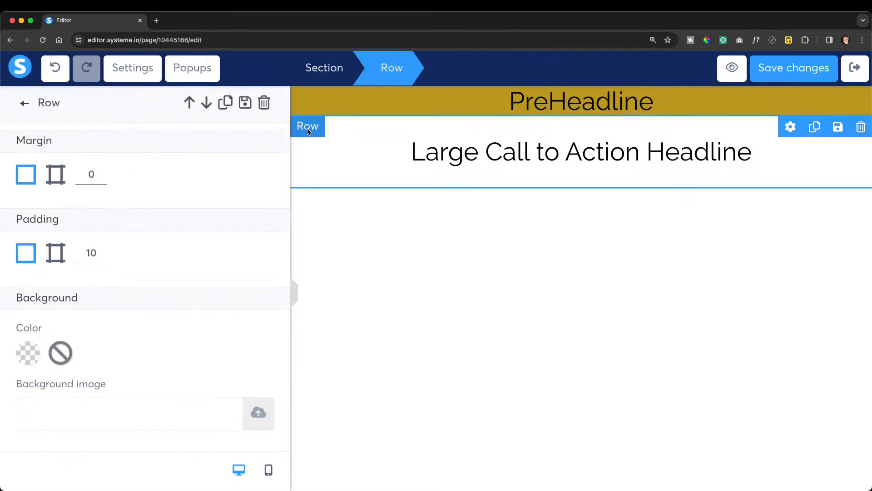
click(102, 258)
click(102, 257)
click(102, 258)
click(101, 257)
click(102, 258)
click(102, 258)
click(102, 258)
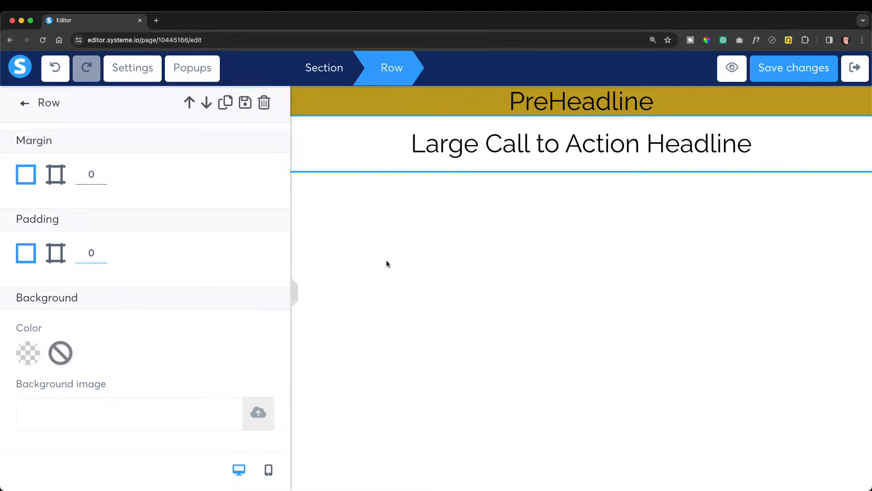
click(545, 177)
Format the headline below the gold section as H1 and replace its text with "Headline".
click(431, 146)
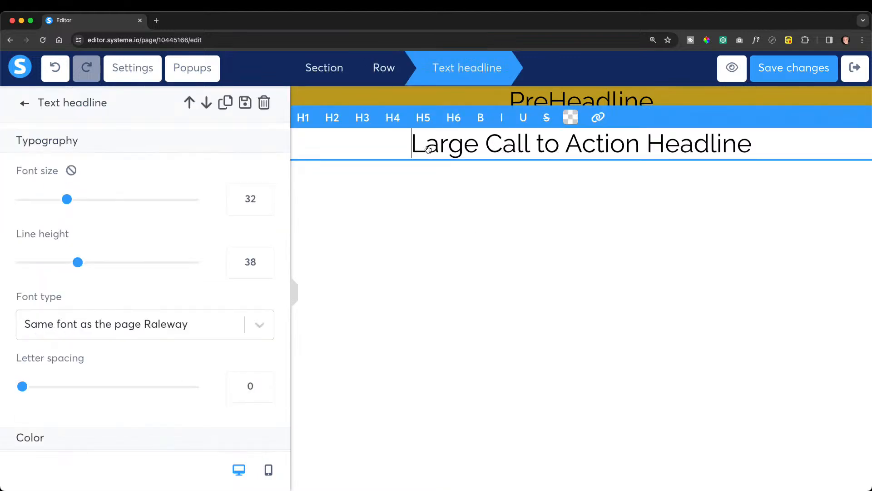
triple_click(430, 145)
click(305, 118)
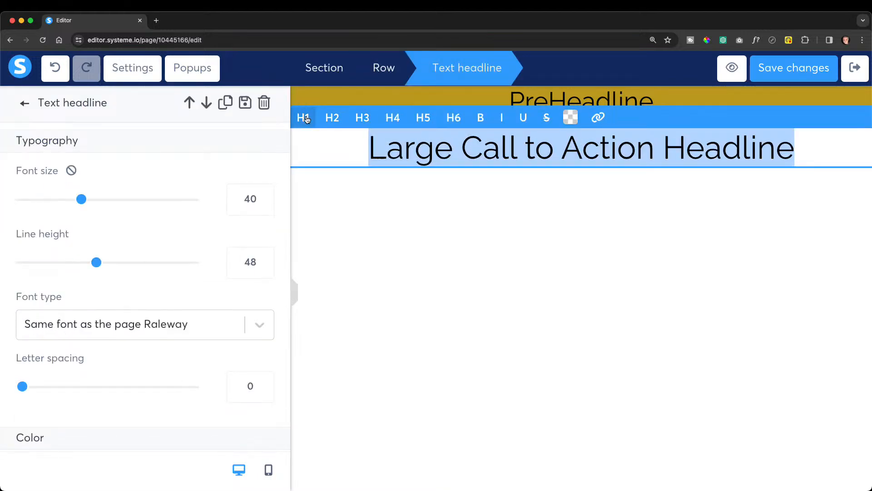
text(Headline)
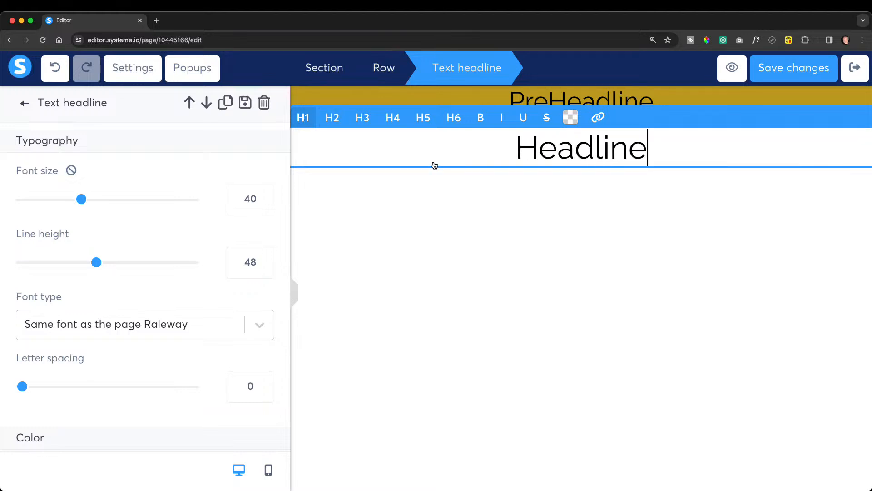
click(493, 216)
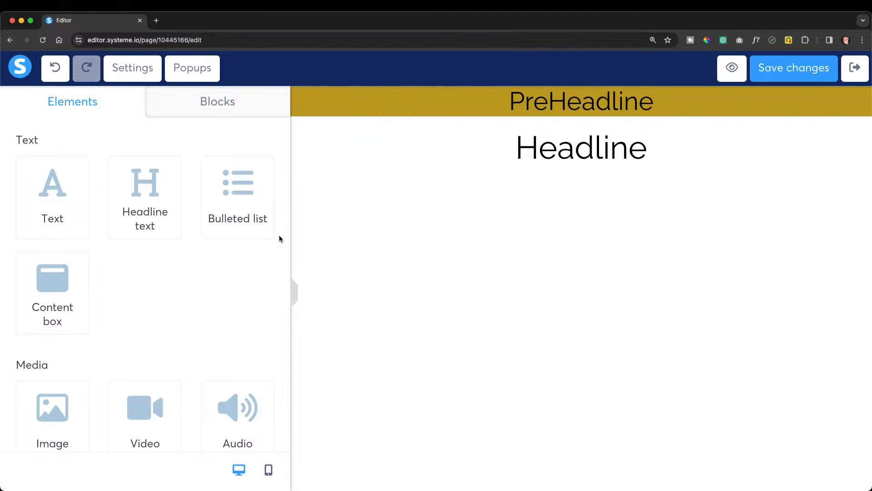
Add another Headline text element directly under "Headline" and set its top and bottom margins to 0.
drag(147, 194, 587, 173)
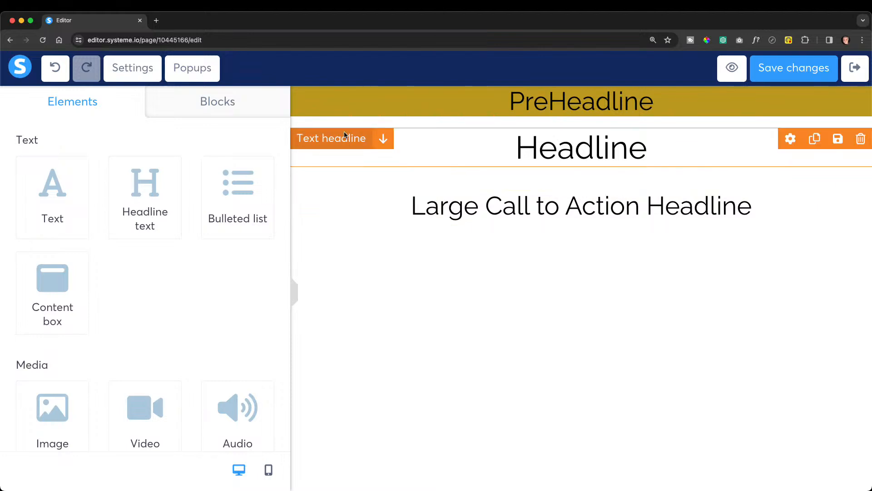
click(413, 206)
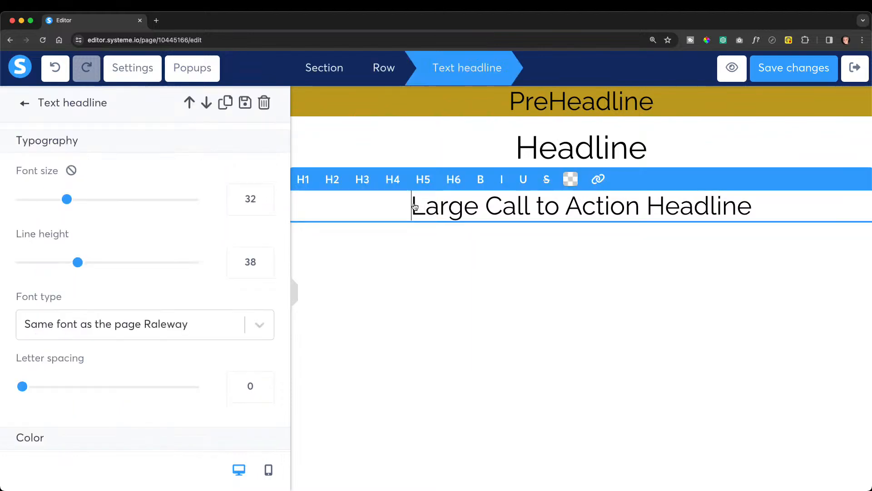
scroll(251, 226, down, 10)
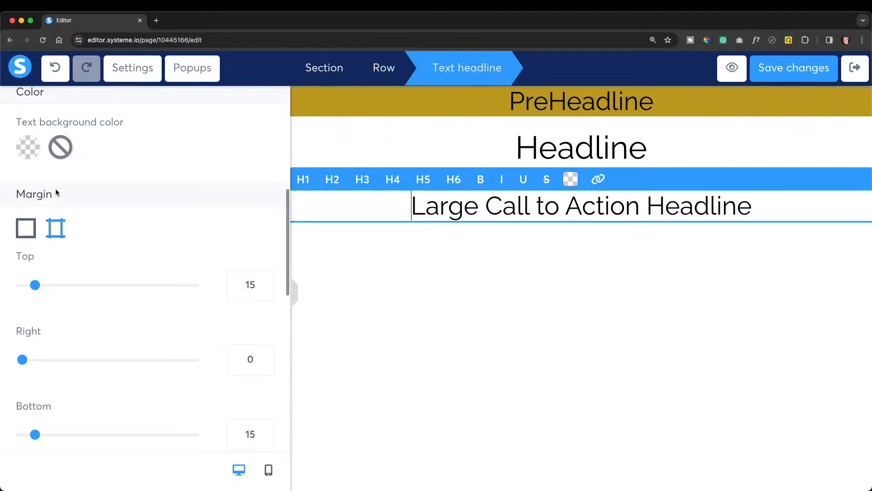
drag(36, 284, 21, 285)
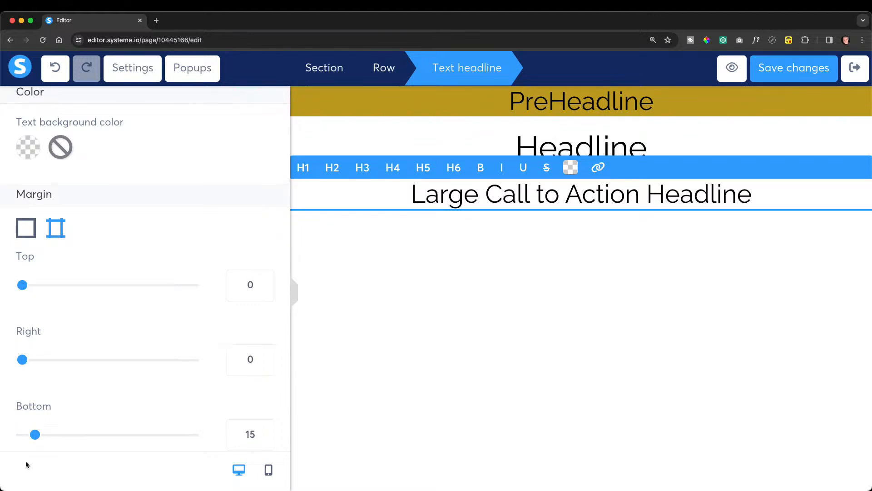
drag(35, 434, 8, 430)
click(497, 325)
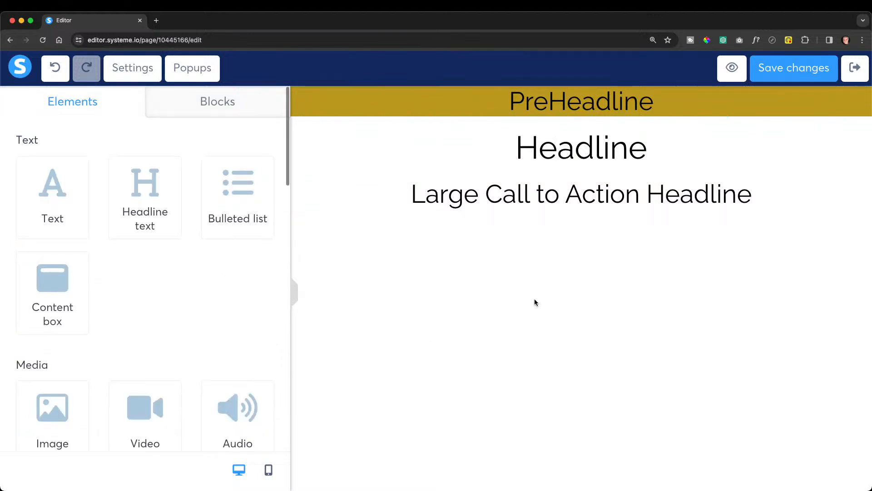
Color the "Large Call to Action Headline" text red D0021B and format it as H3.
click(610, 192)
drag(403, 189, 816, 201)
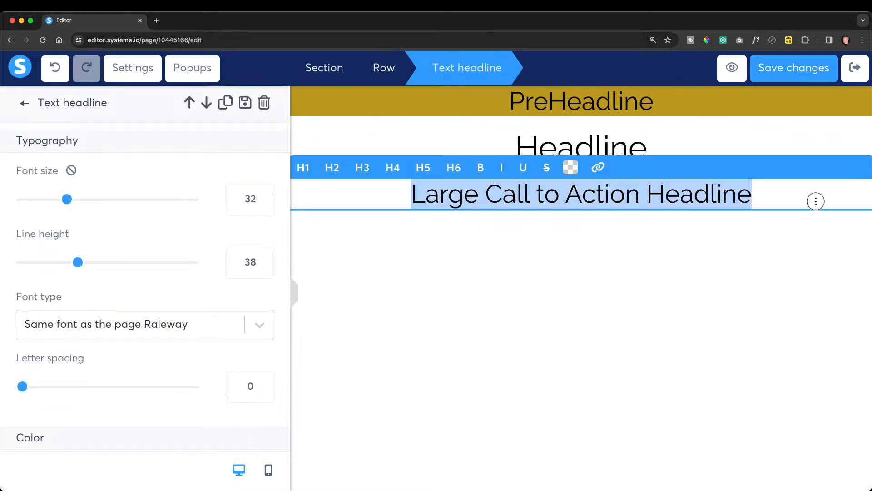
click(575, 173)
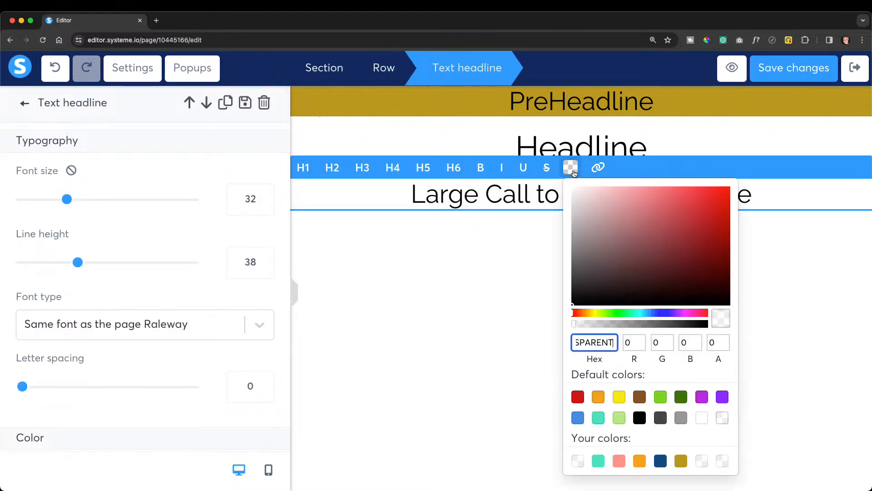
click(579, 398)
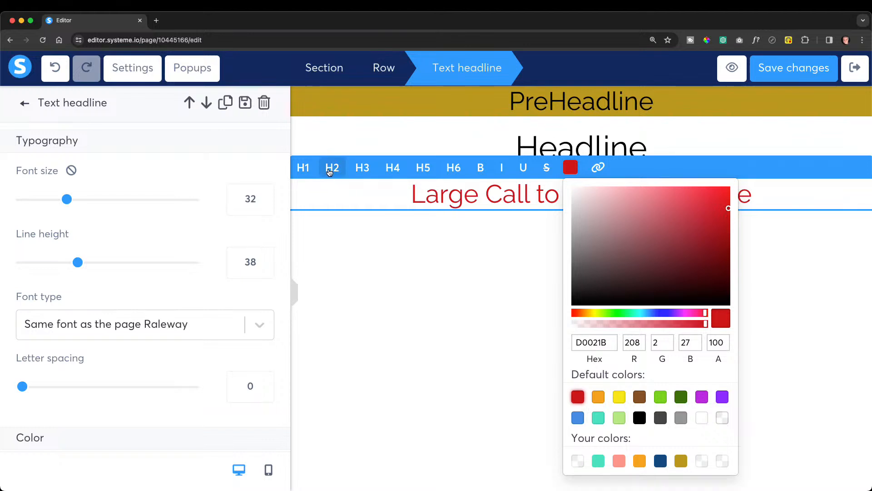
click(362, 168)
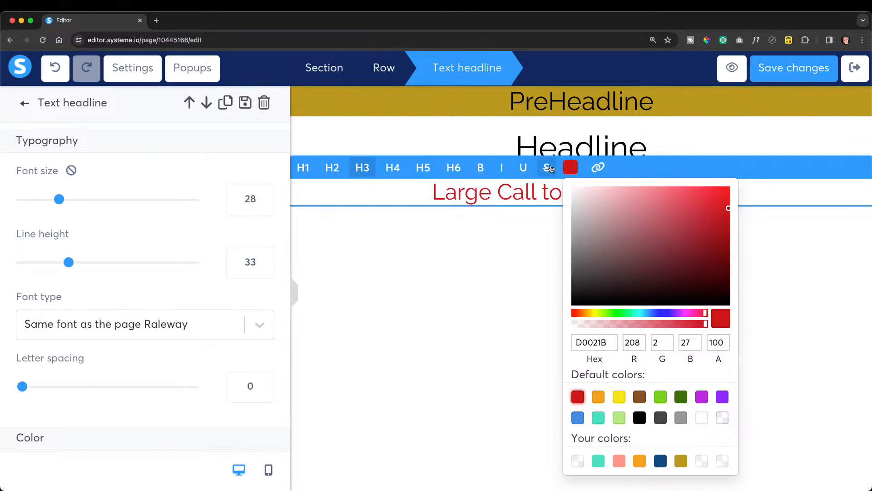
Change the text color of the H1 "Headline" to the default red.
click(523, 147)
click(523, 148)
drag(524, 148, 707, 162)
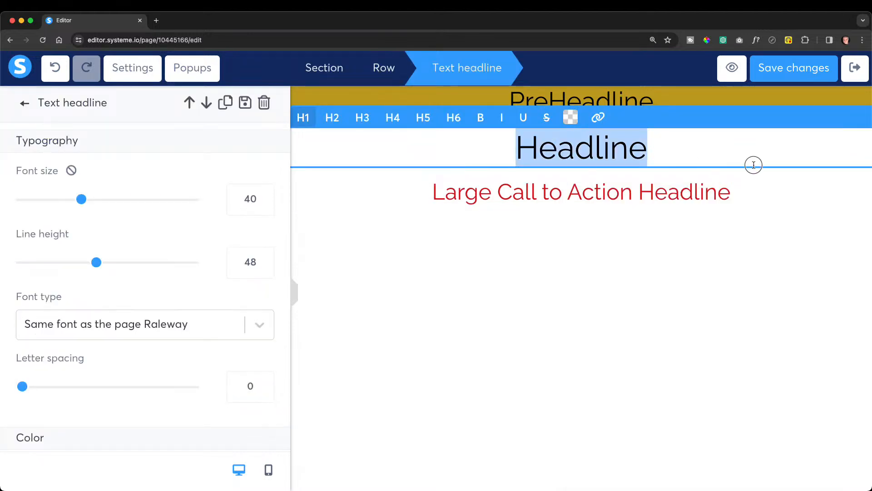
click(573, 120)
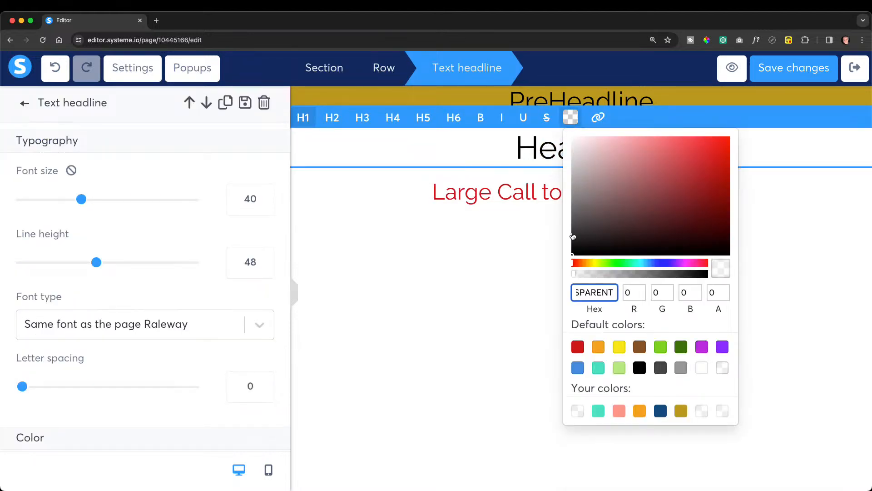
click(577, 347)
click(515, 230)
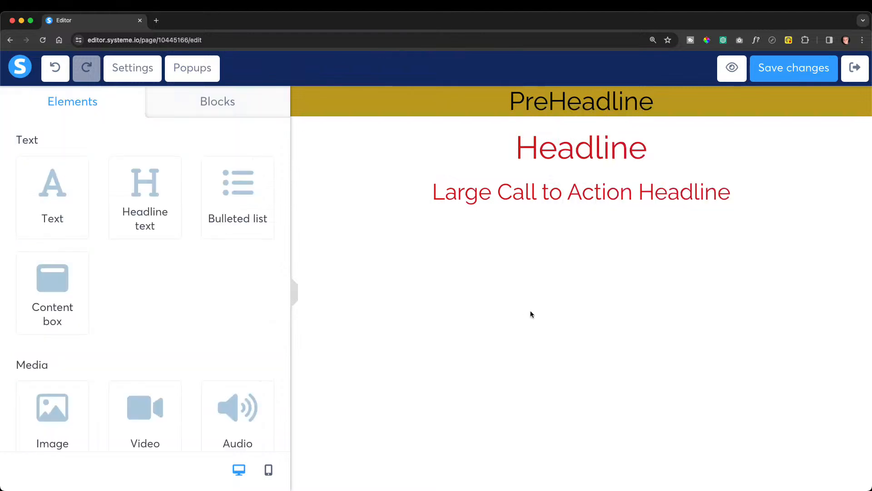
Change the "Large Call to Action Headline" subheadline's text color to black 000000 and italicize it.
triple_click(533, 189)
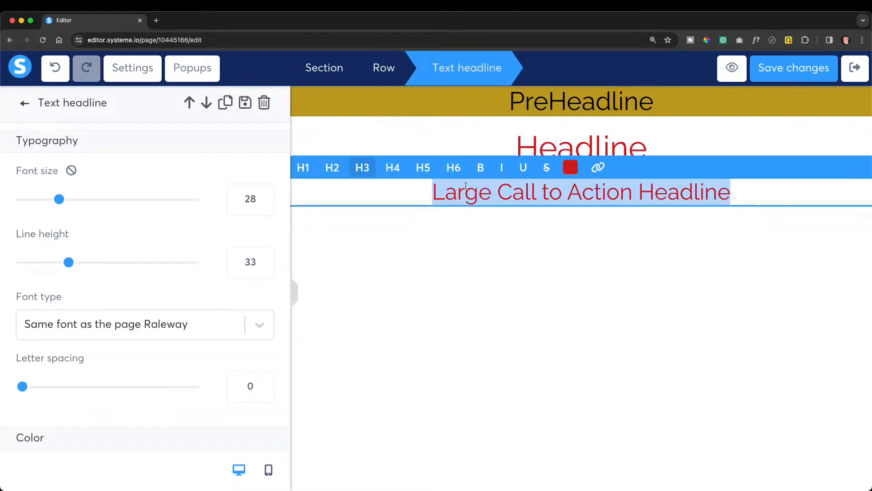
click(570, 167)
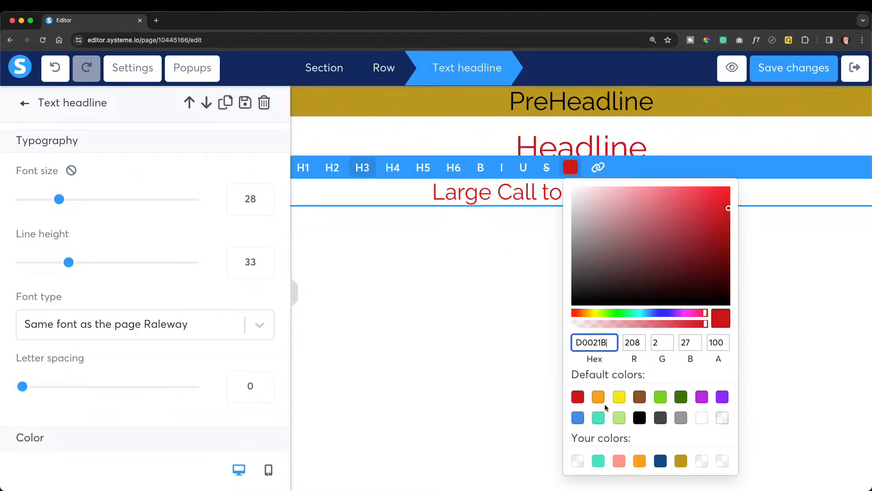
click(640, 418)
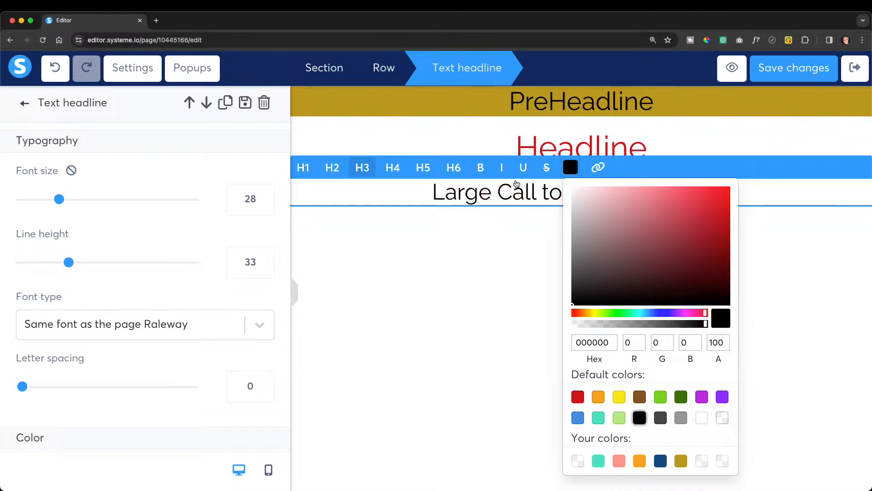
click(500, 168)
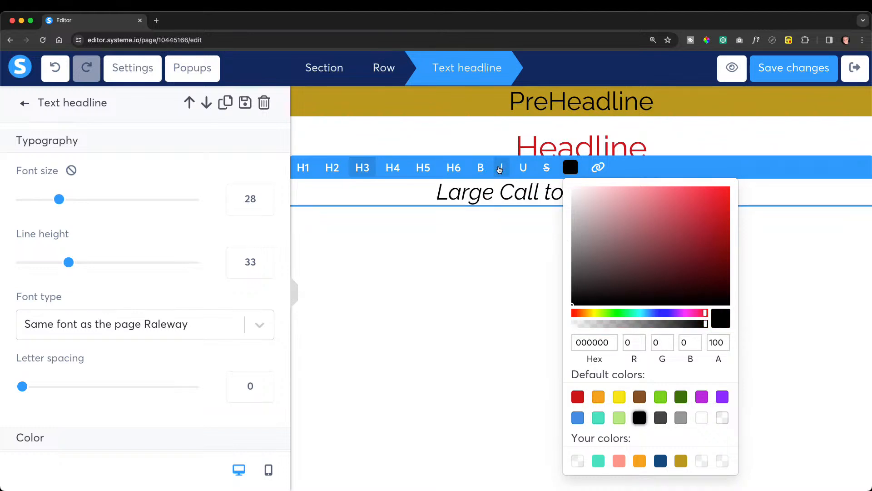
Enclose the italic "Large Call to Action Headline" subheadline in double quotation marks.
click(440, 192)
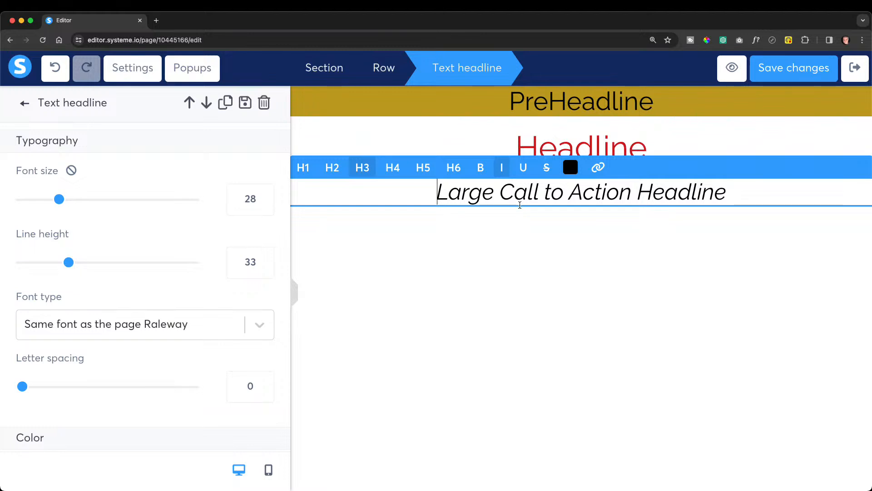
text(")
click(737, 192)
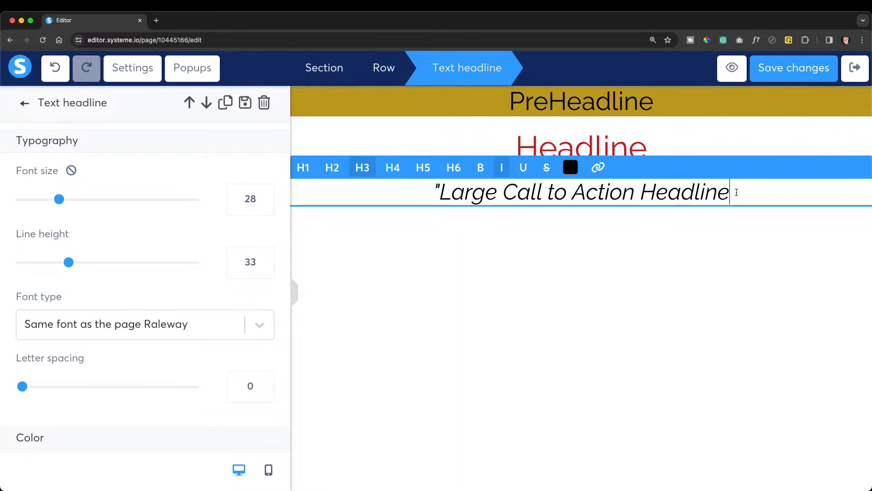
text(")
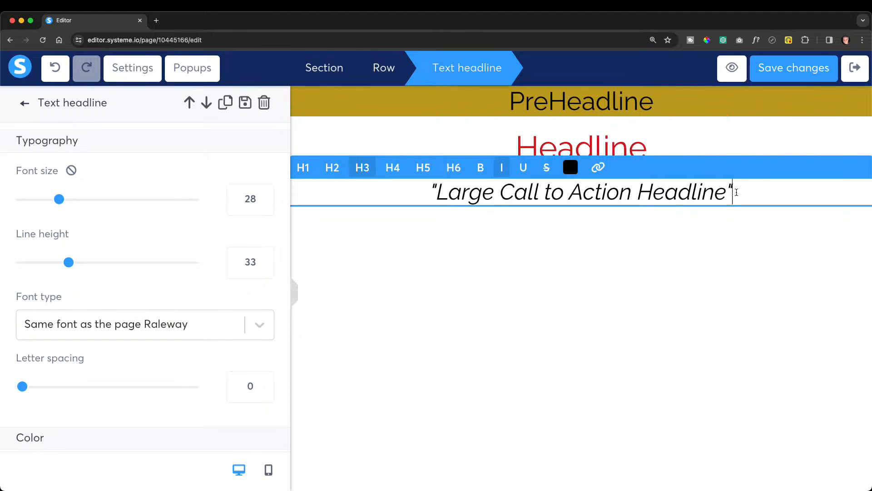
click(758, 251)
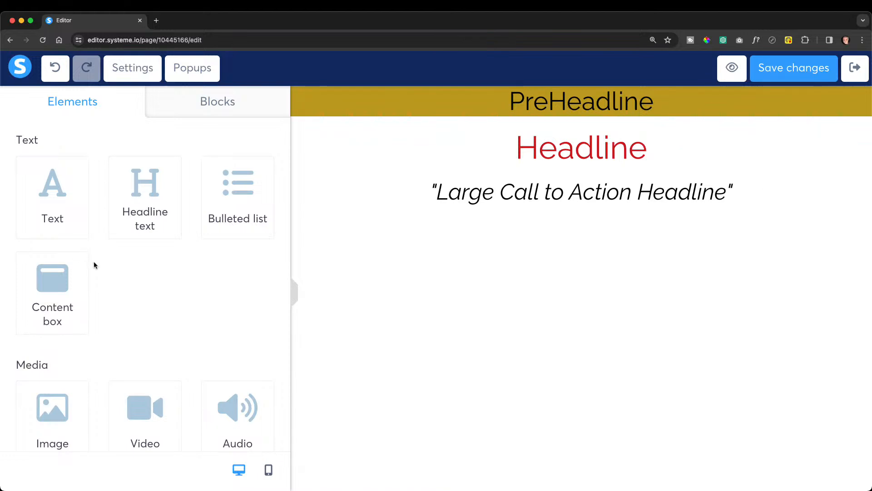
Add a new empty Section directly below the italic subheadline.
scroll(93, 265, down, 1)
scroll(93, 265, up, 1)
scroll(94, 265, down, 10)
scroll(96, 264, down, 3)
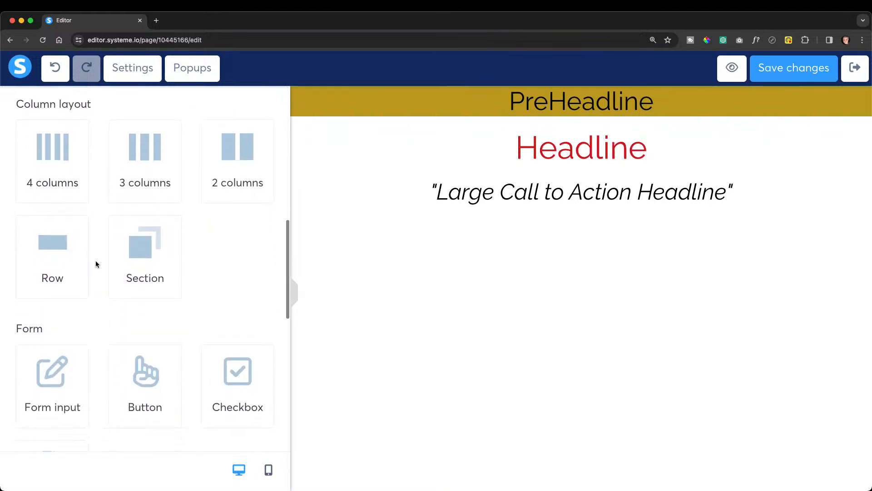
mouse_move(56, 268)
mouse_down()
mouse_move(415, 241)
mouse_move(60, 274)
mouse_up()
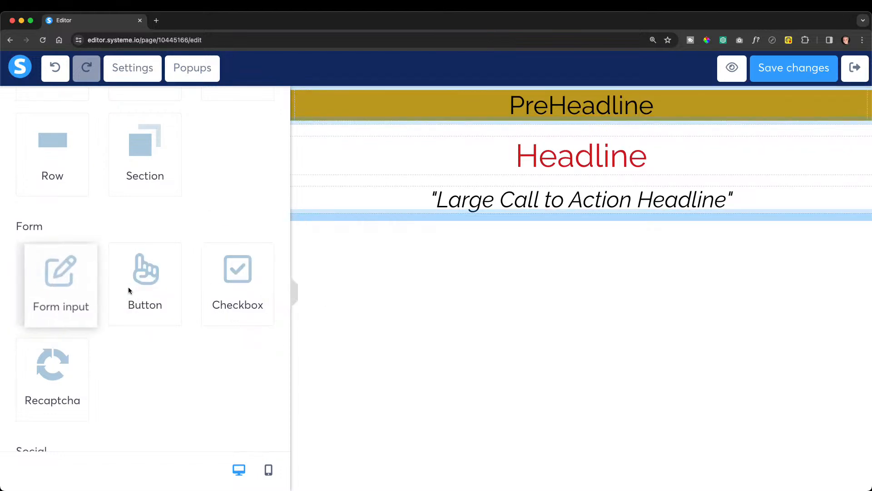
scroll(135, 266, up, 5)
drag(136, 375, 422, 214)
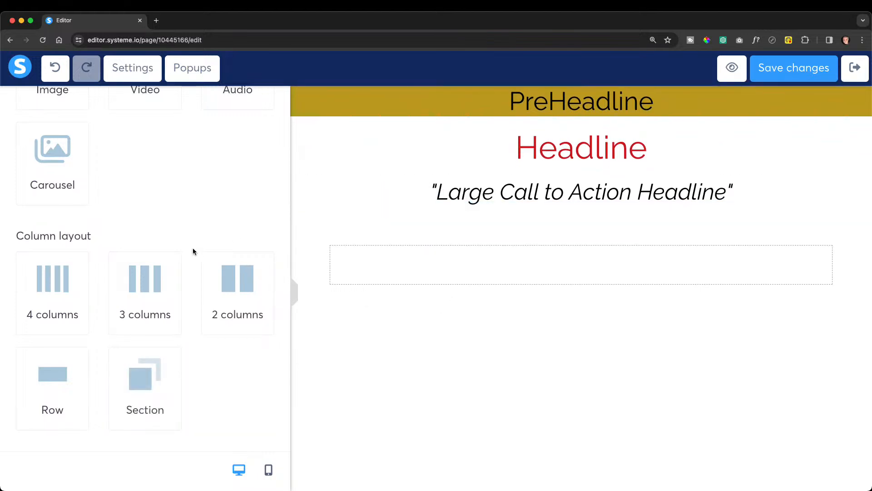
Add a second empty section containing a row to the area beneath the subheadline.
scroll(136, 250, up, 3)
scroll(138, 250, down, 3)
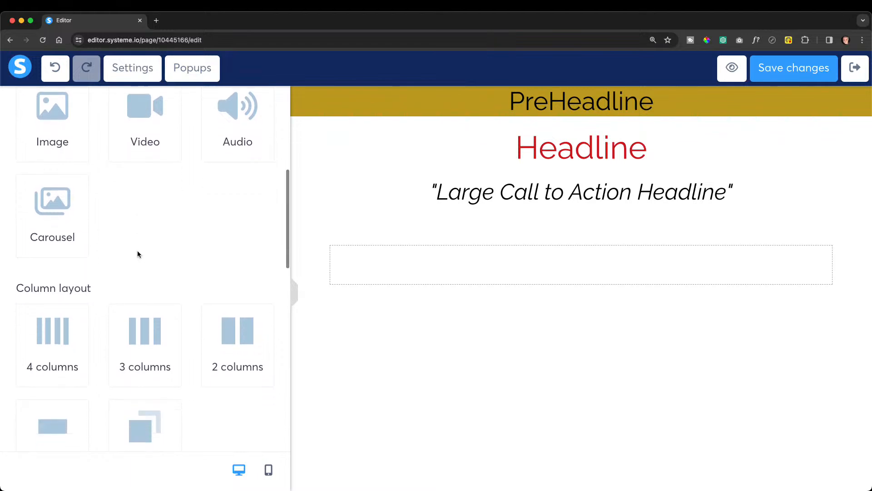
drag(52, 352, 444, 231)
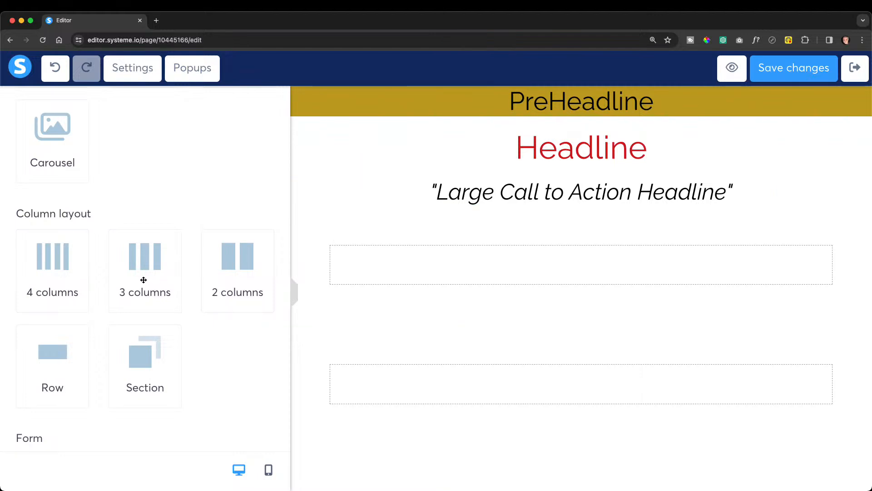
Insert a 2 columns layout into the upper empty section and delete the extra empty section below it.
drag(245, 267, 504, 261)
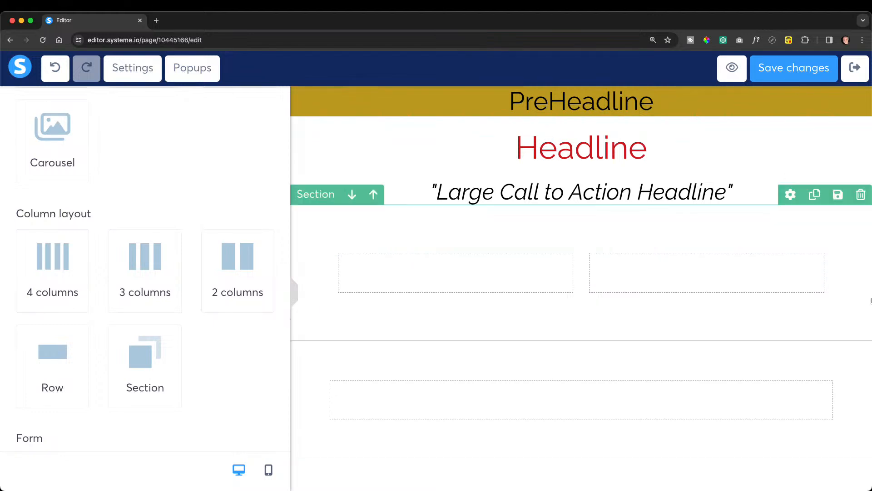
click(861, 330)
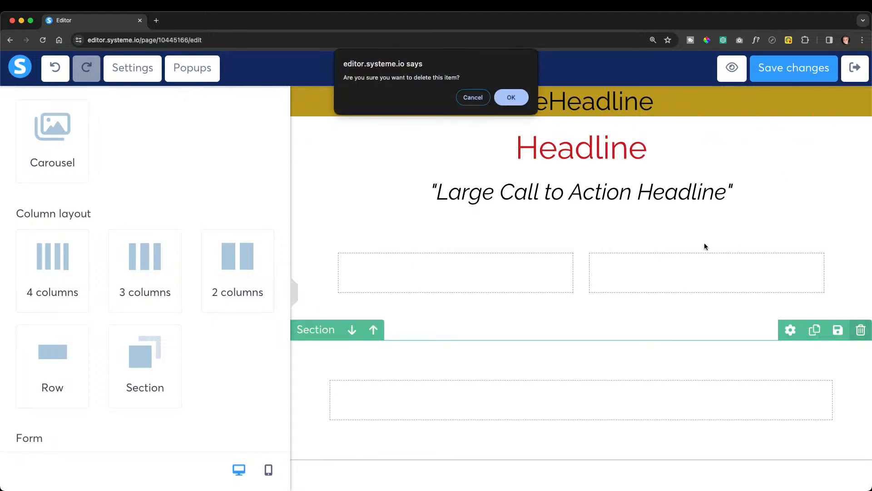
click(511, 96)
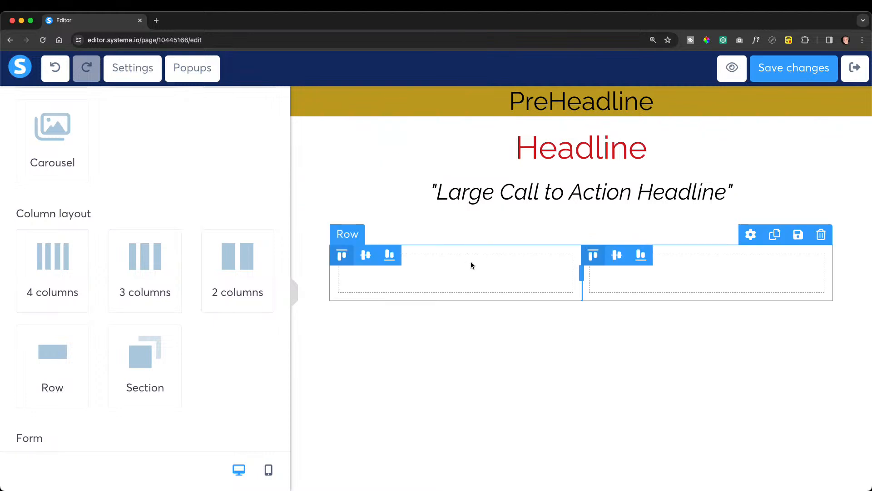
Add a Headline text element to the left column of the two-column row.
scroll(199, 253, down, 8)
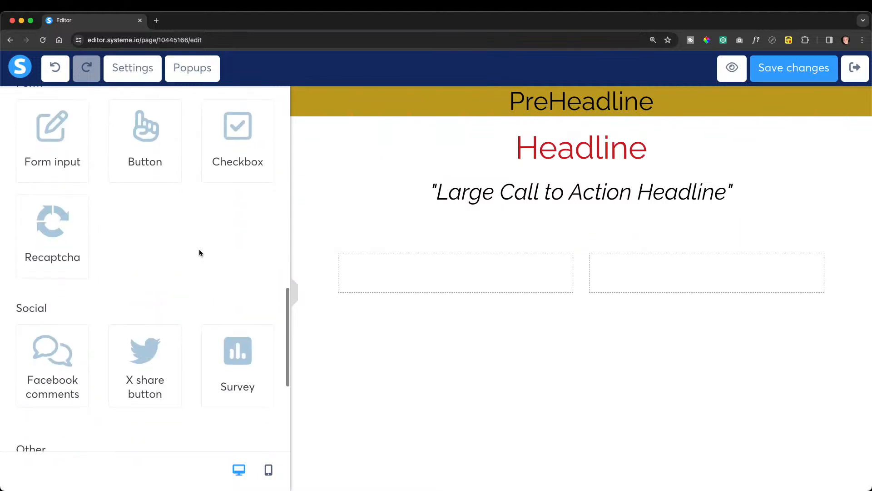
scroll(199, 254, up, 5)
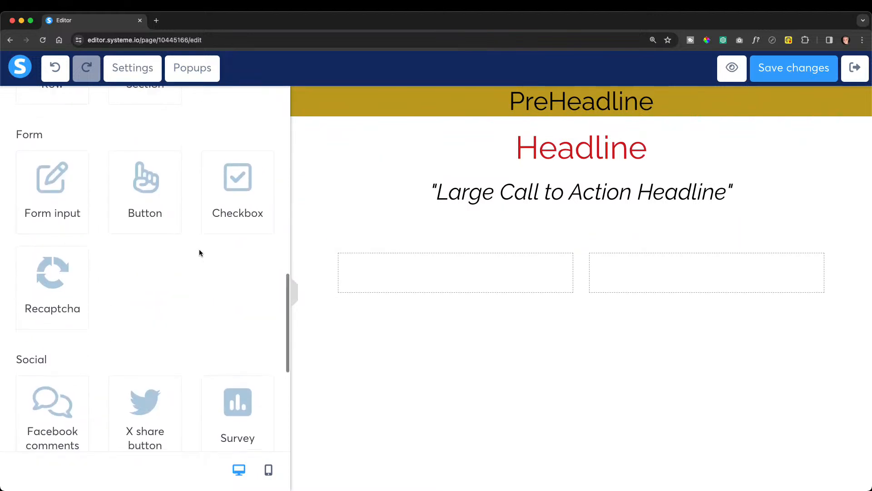
scroll(199, 253, up, 7)
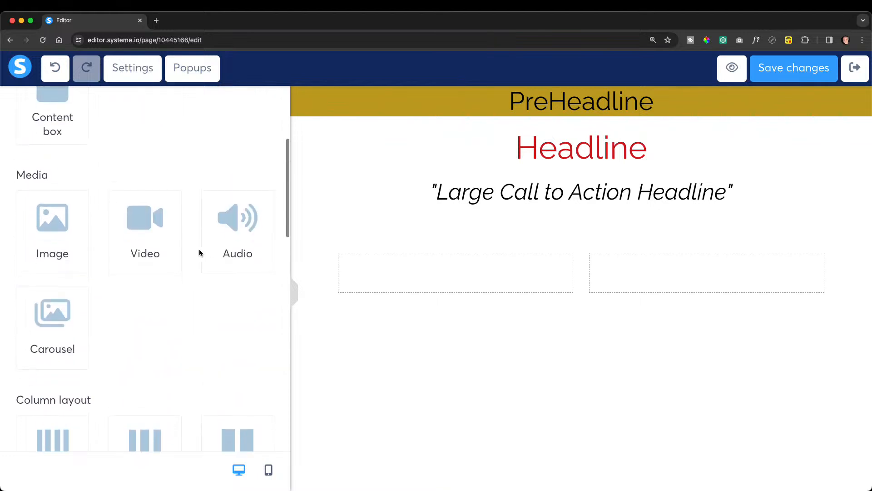
scroll(199, 253, up, 5)
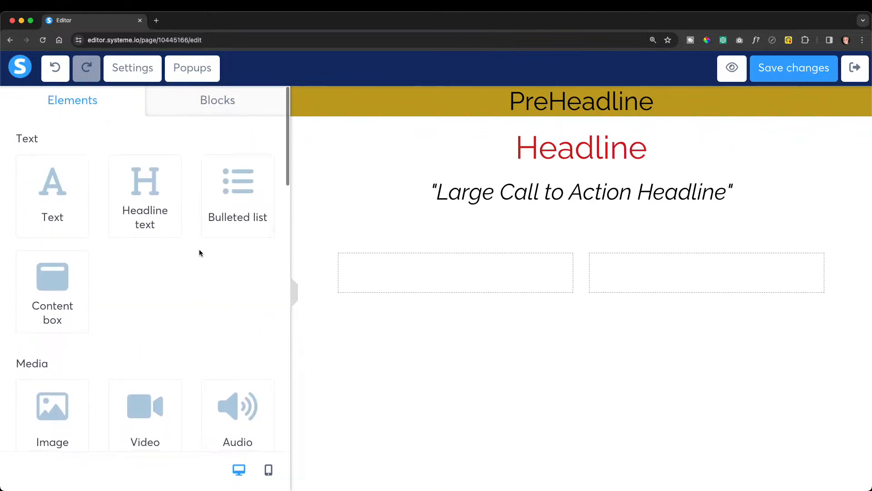
drag(148, 188, 434, 285)
click(435, 285)
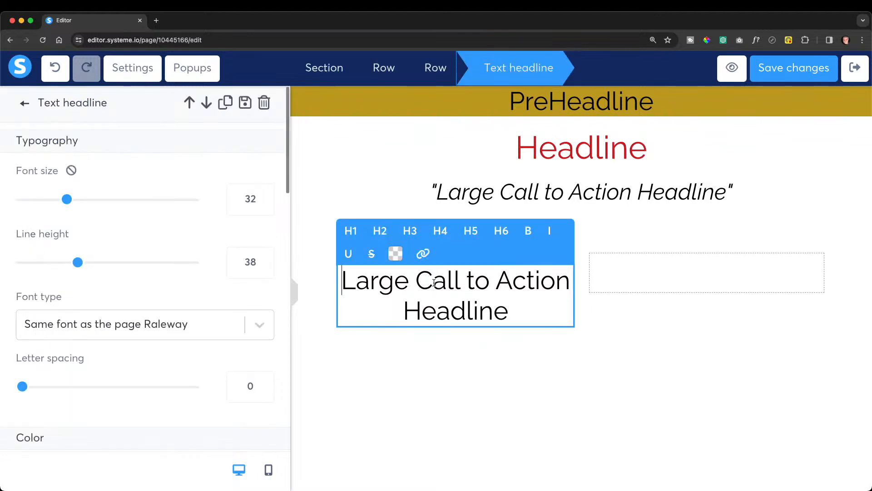
Format the left column's headline as H4 and add a Bulleted list to the right column.
click(440, 231)
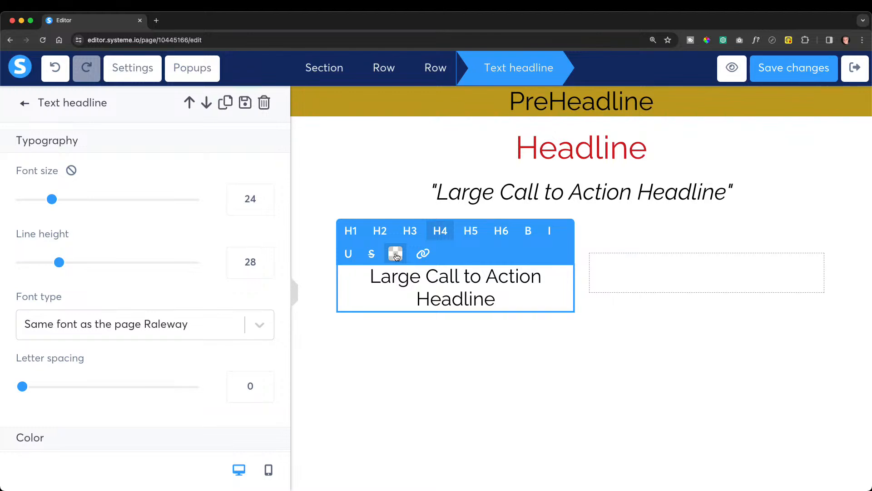
click(433, 337)
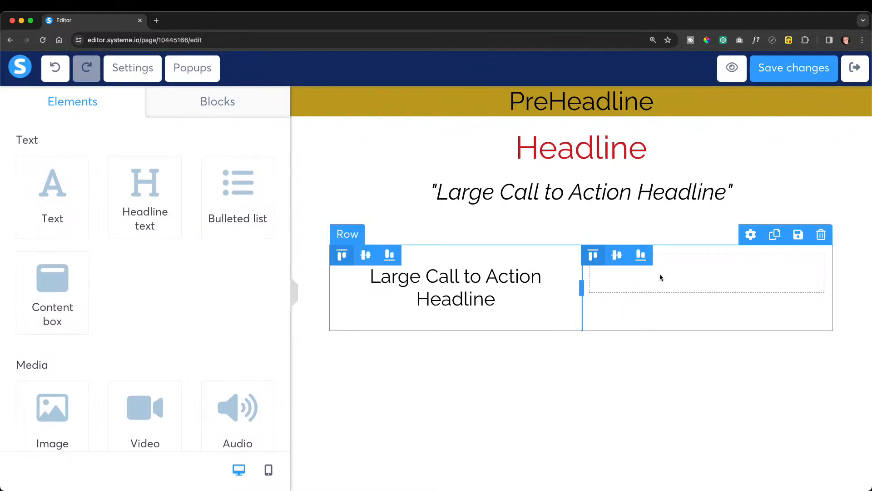
drag(230, 194, 632, 271)
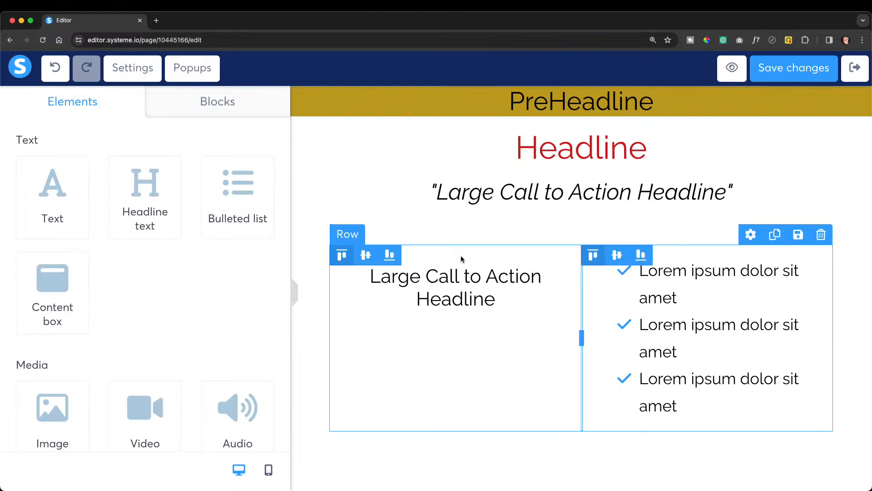
Add two Form input fields stacked under the left column's headline, with a Button element below them.
scroll(64, 219, down, 10)
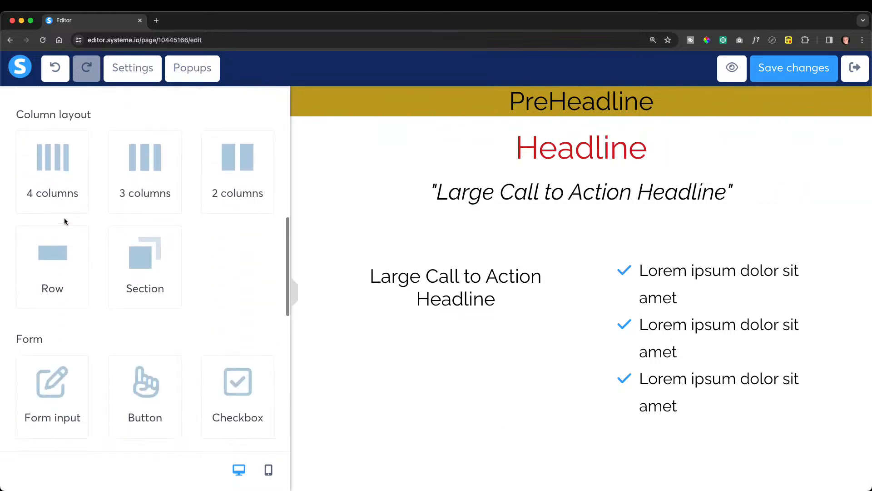
scroll(64, 220, down, 3)
drag(53, 226, 426, 318)
drag(51, 244, 404, 395)
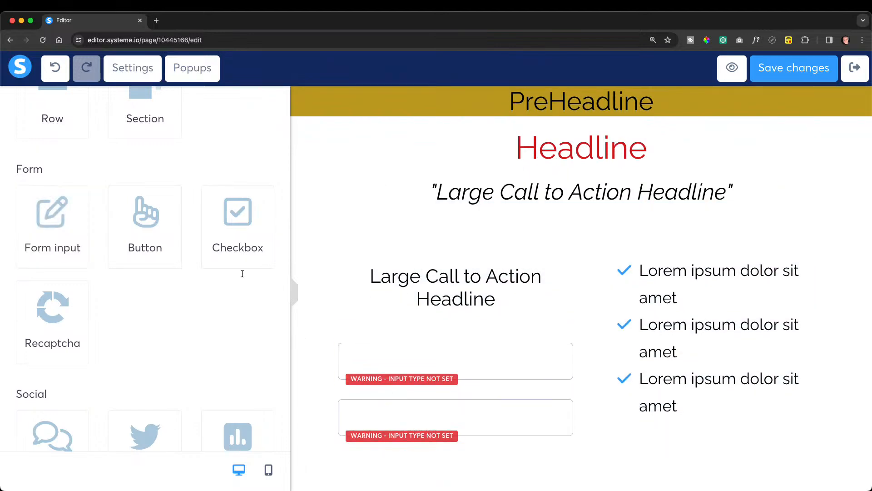
drag(150, 219, 452, 438)
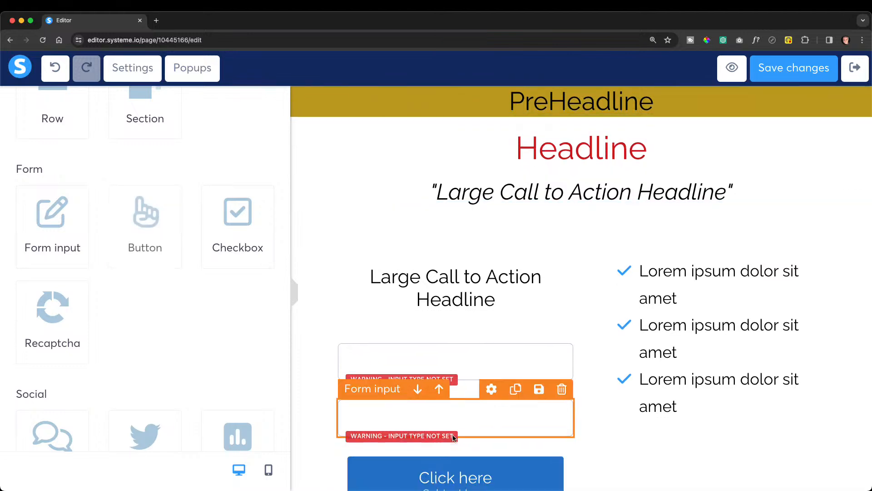
scroll(439, 380, down, 2)
scroll(439, 381, up, 2)
scroll(439, 381, down, 2)
scroll(439, 381, up, 2)
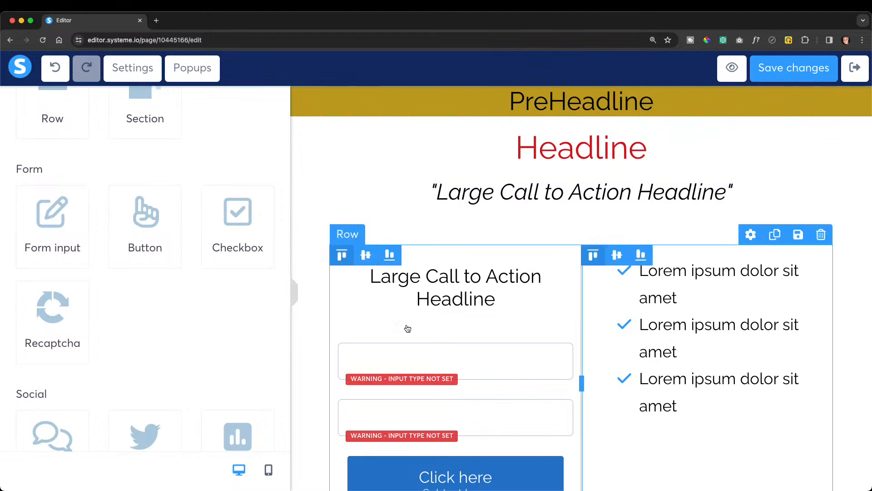
scroll(410, 345, down, 2)
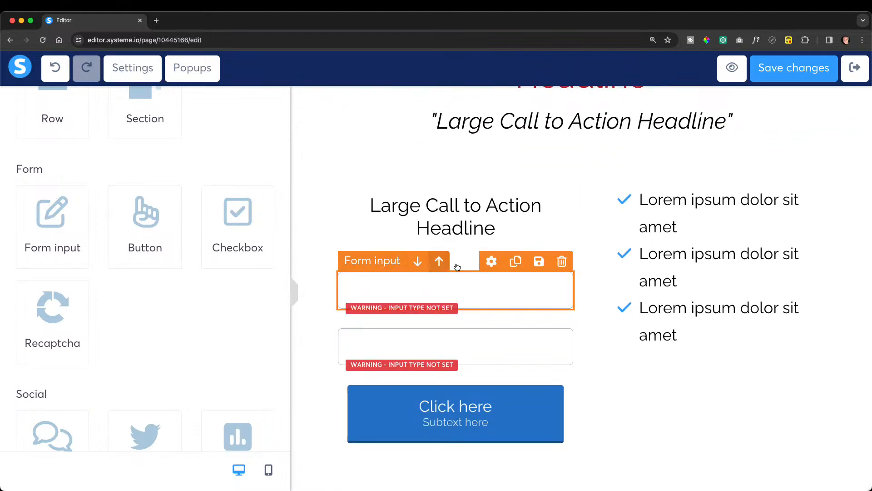
scroll(497, 274, up, 2)
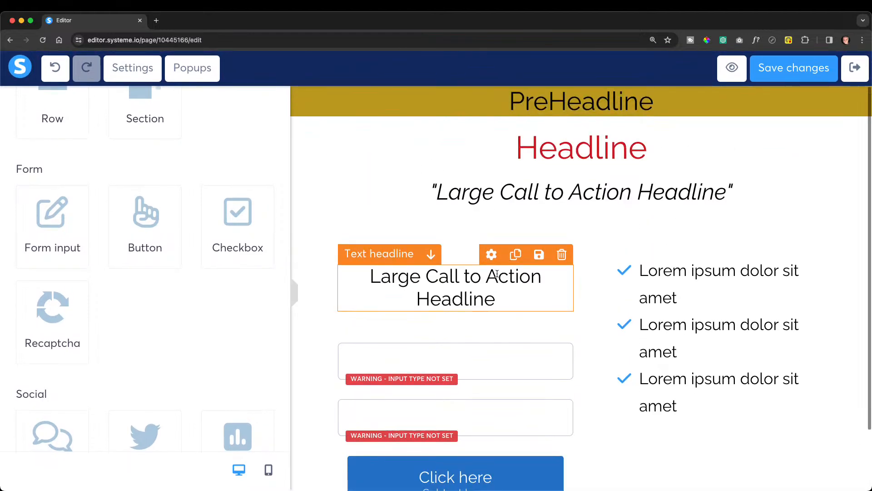
scroll(497, 142, down, 2)
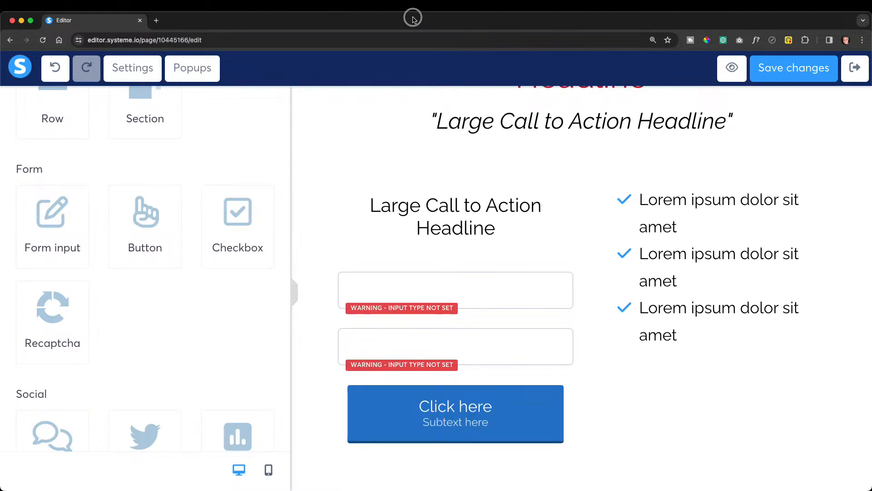
Add the page footer block "Logo on the left, menu & texte on the right" below the form section, and open that form section's settings.
scroll(172, 126, up, 5)
click(218, 103)
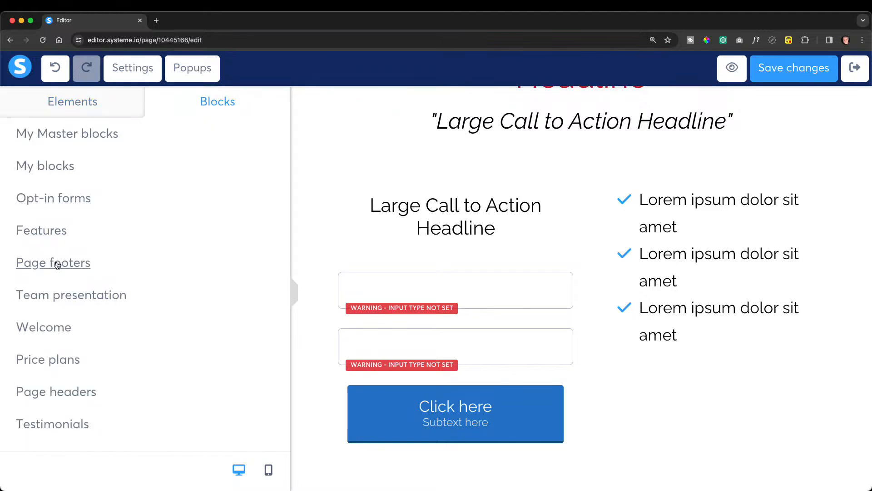
mouse_move(57, 265)
mouse_down()
mouse_move(220, 304)
mouse_move(421, 469)
mouse_move(55, 257)
mouse_up()
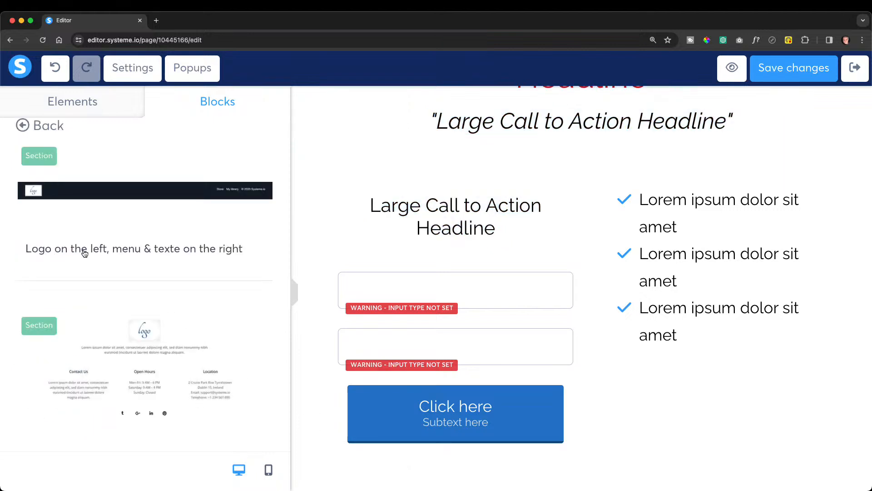
click(109, 192)
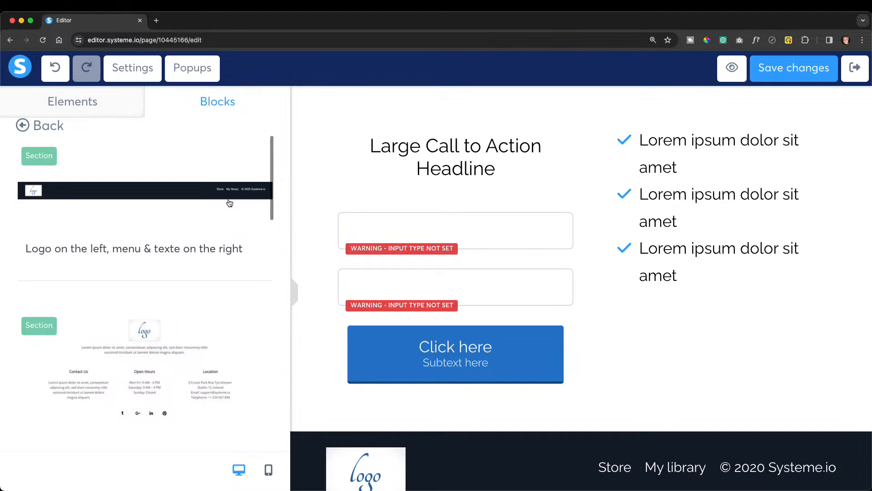
click(300, 214)
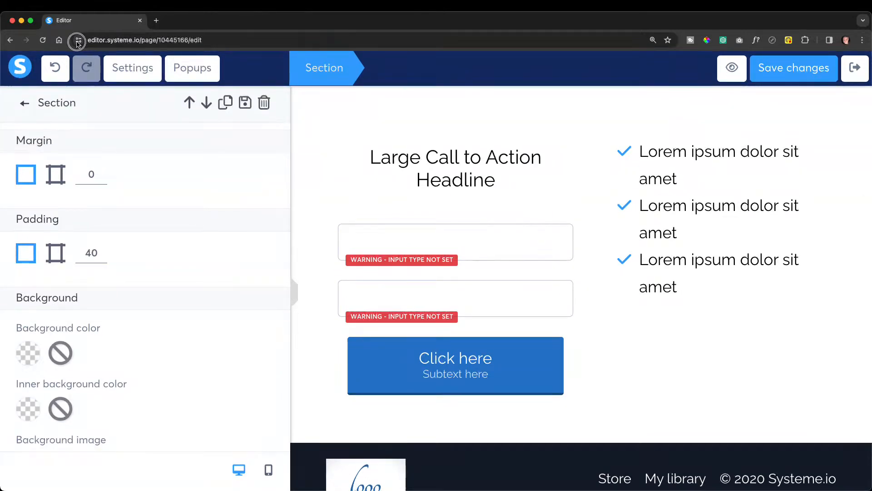
Replace the PreHeadline bar's text with "Attention: Christian Content Creators".
click(622, 188)
scroll(619, 191, up, 3)
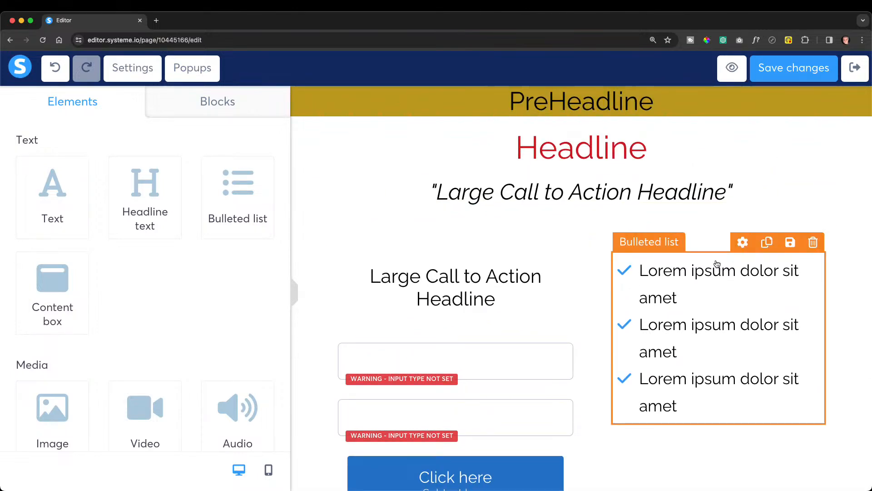
click(588, 103)
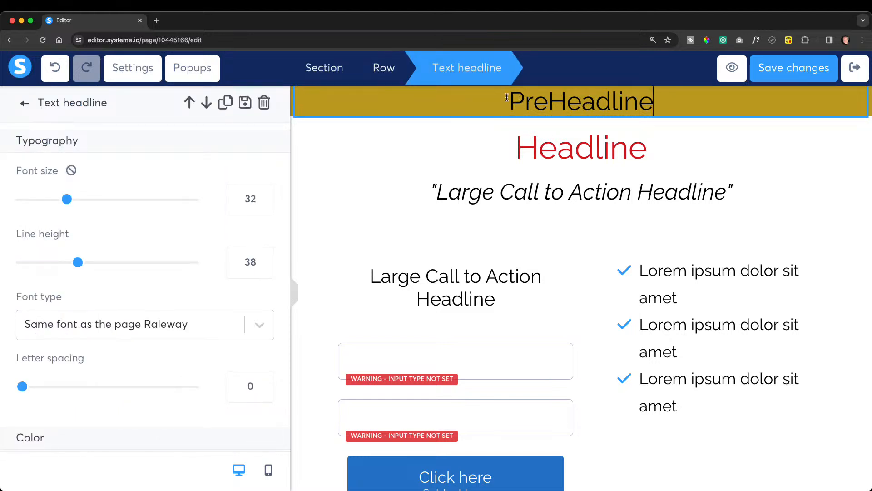
drag(506, 101, 796, 115)
text(Attentio)
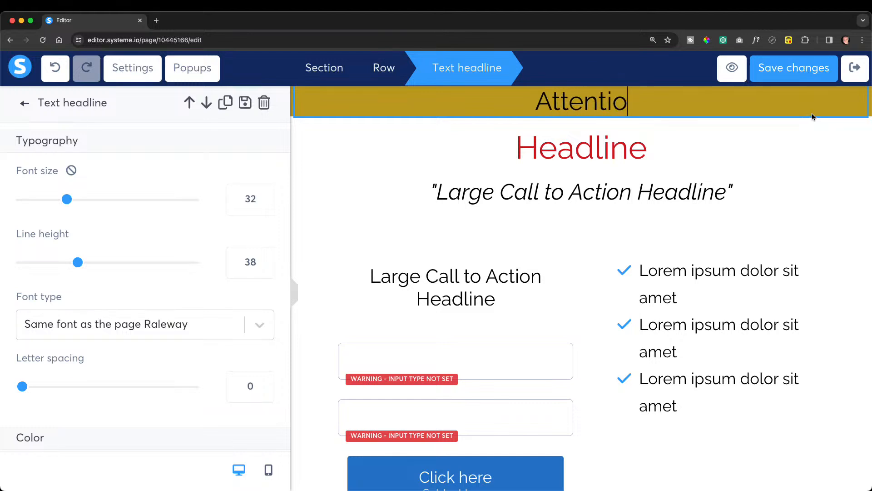
text(n: )
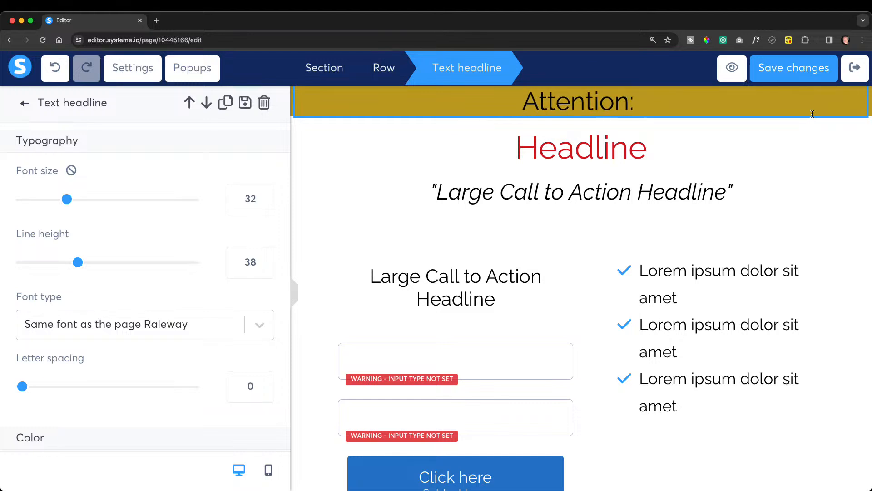
text(Ch)
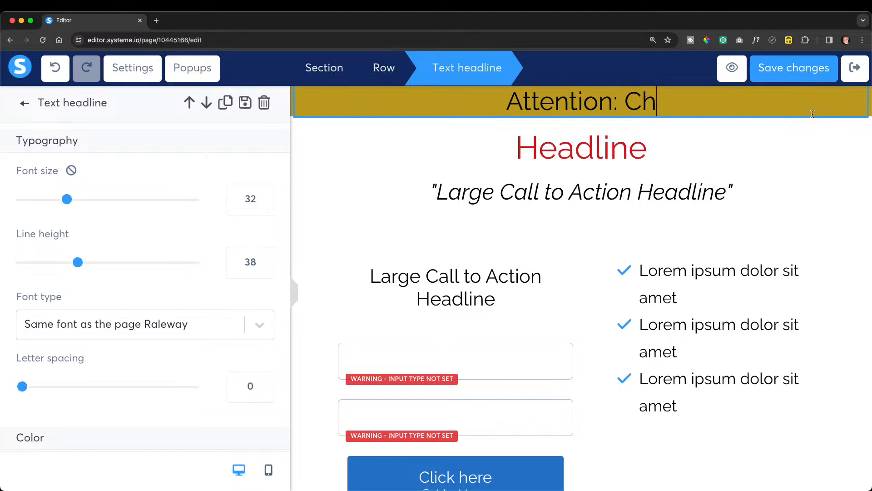
text(ristian Content Creators)
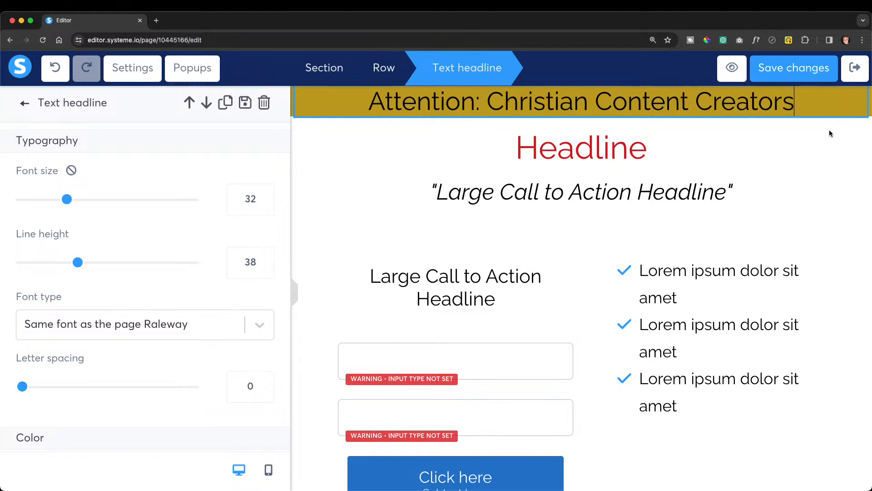
Set the padding of the text headline in the gold bar to 5.
drag(367, 101, 868, 111)
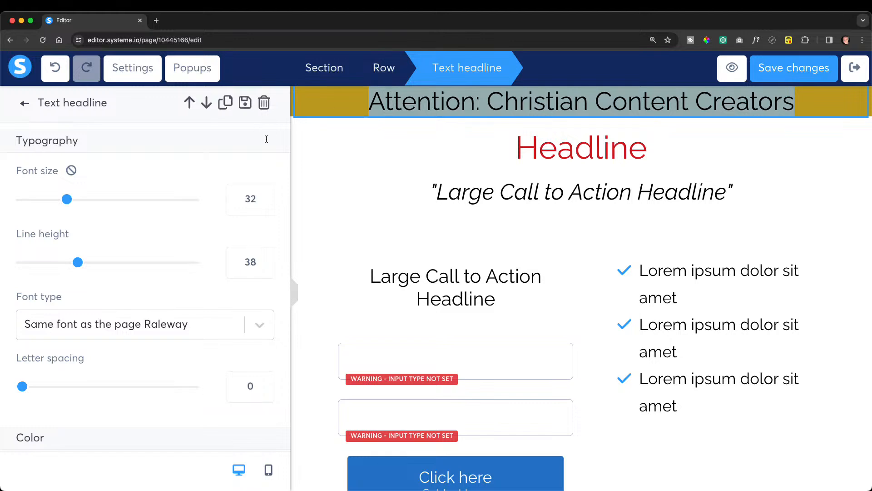
click(477, 108)
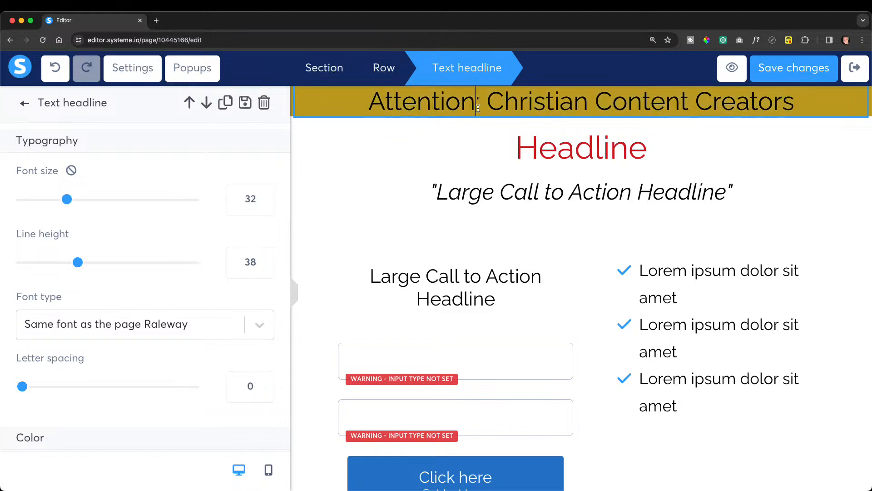
click(524, 106)
scroll(202, 285, down, 7)
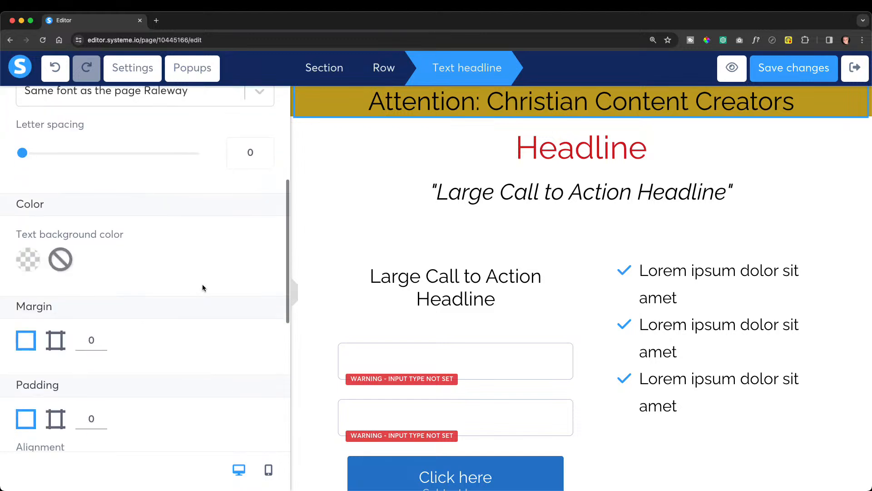
scroll(202, 288, down, 1)
click(103, 280)
click(102, 280)
click(102, 280)
click(103, 280)
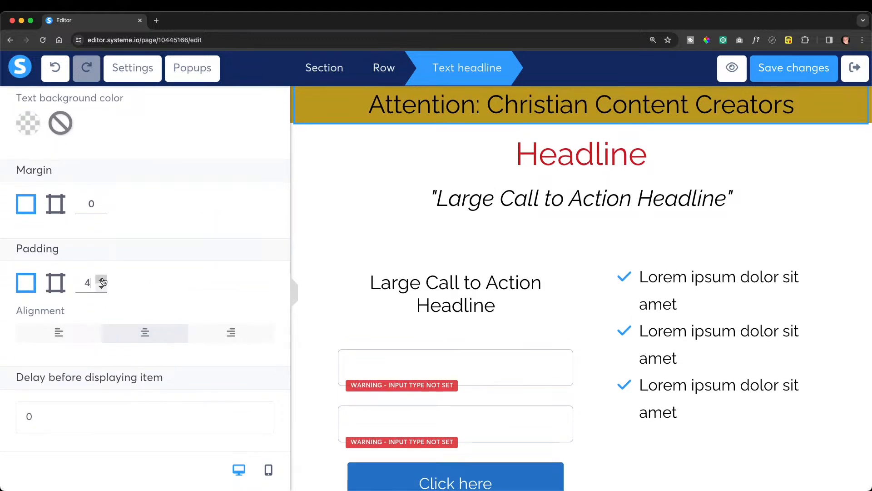
click(103, 290)
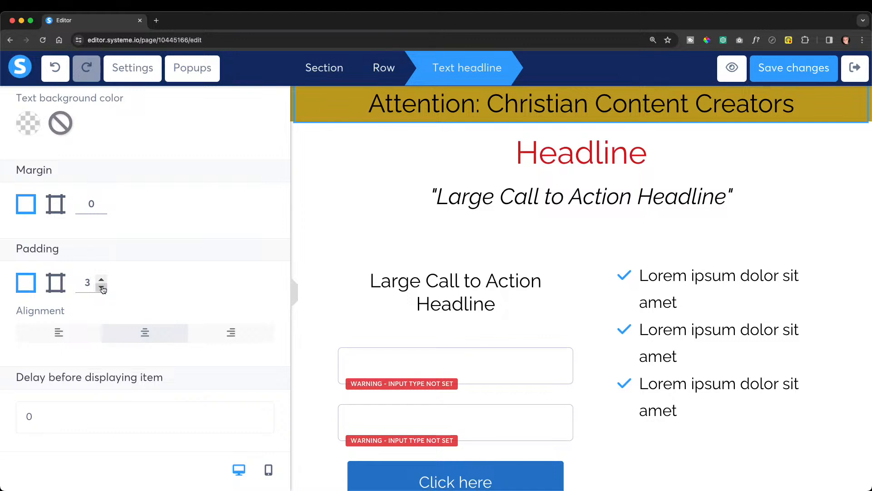
click(102, 279)
click(102, 280)
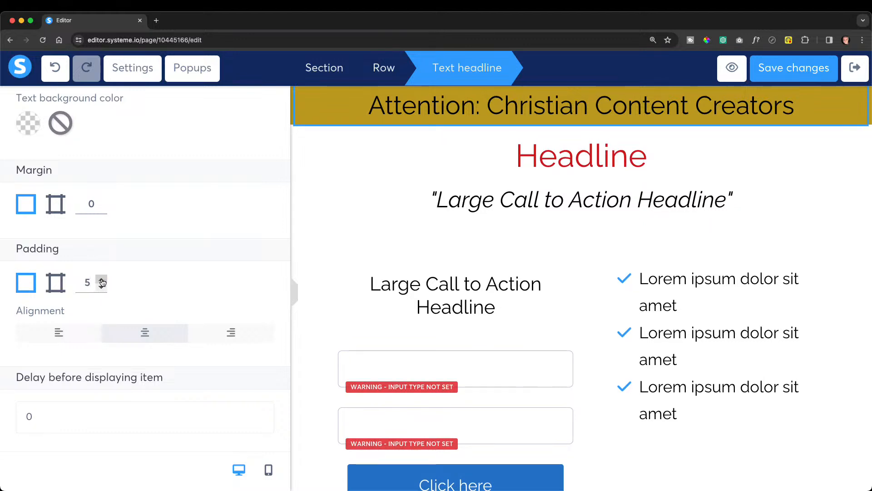
click(526, 159)
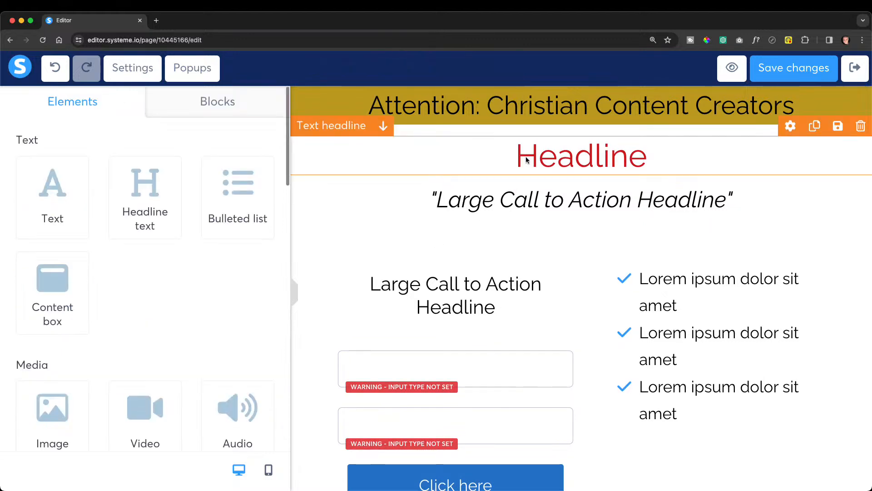
click(308, 134)
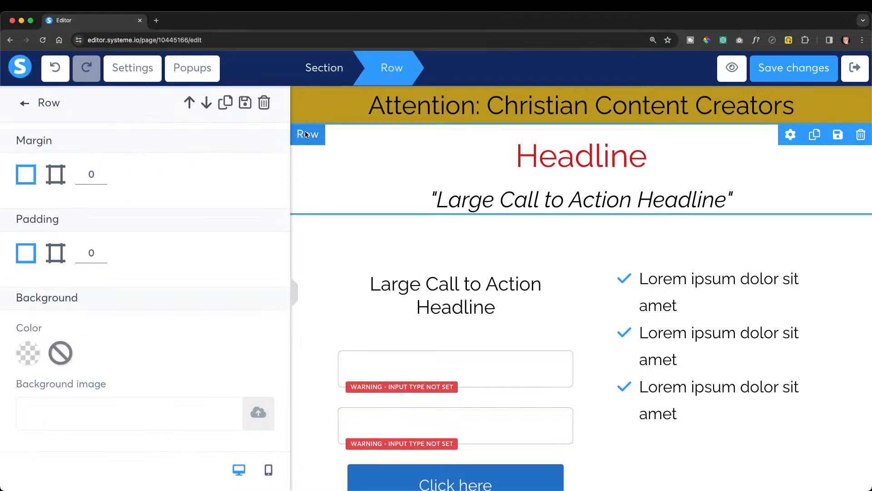
scroll(189, 203, down, 6)
scroll(189, 200, down, 5)
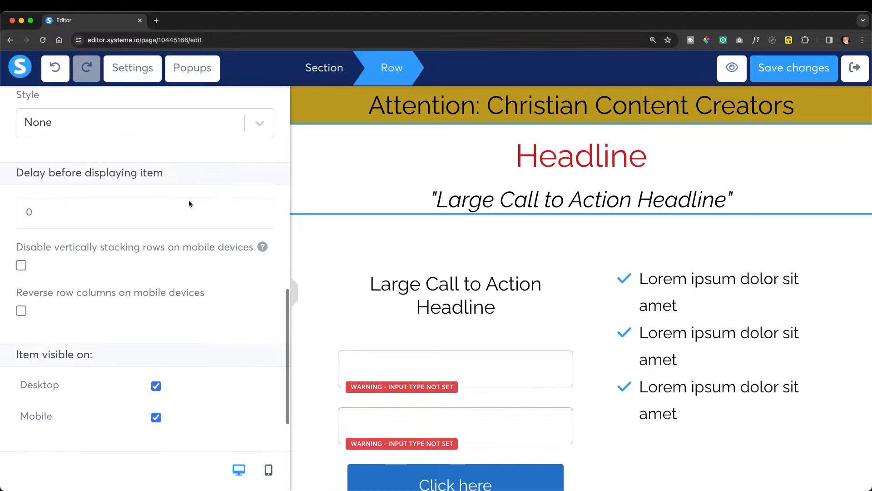
scroll(189, 201, up, 12)
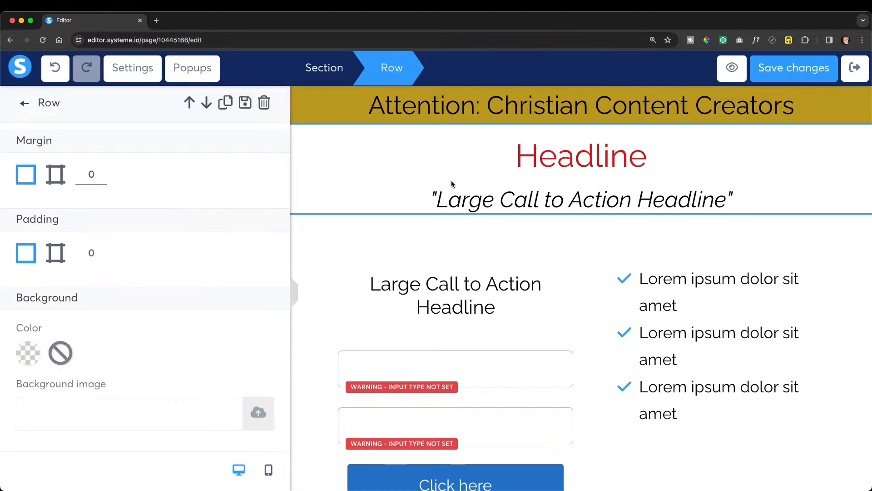
Make the red "Headline" text bold, with font size 36 and line height 44.
click(516, 157)
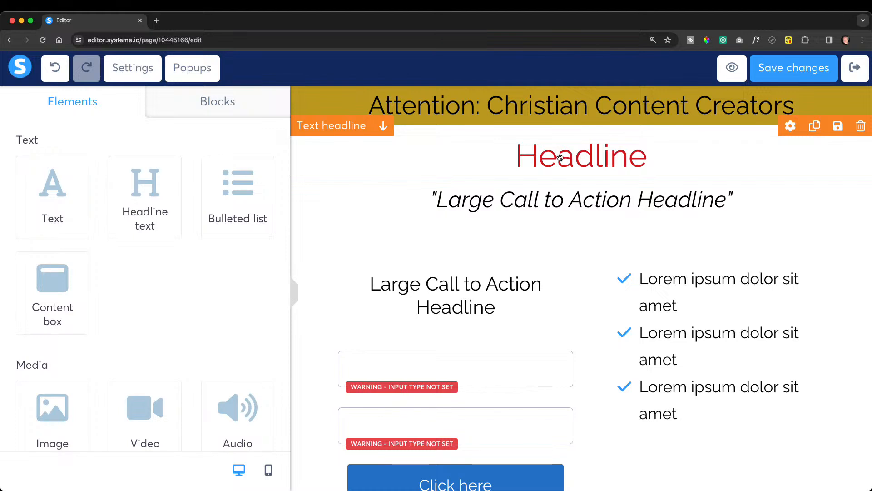
double_click(560, 157)
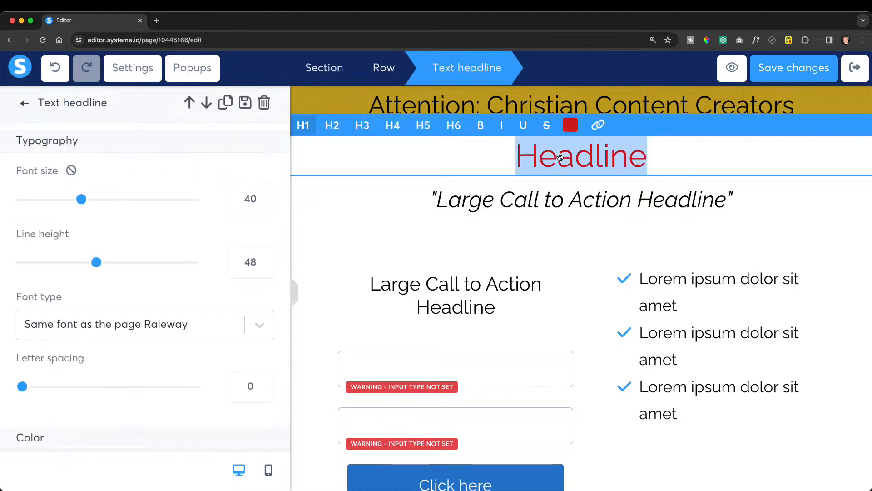
click(484, 131)
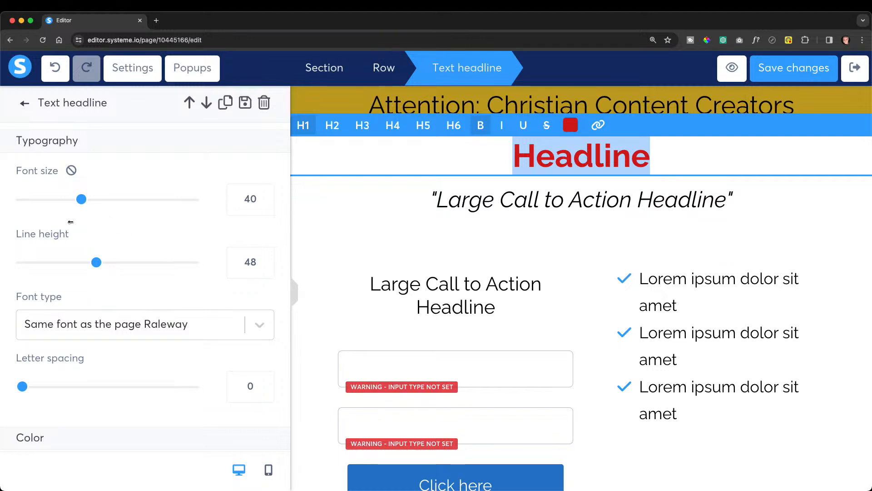
drag(80, 203, 76, 203)
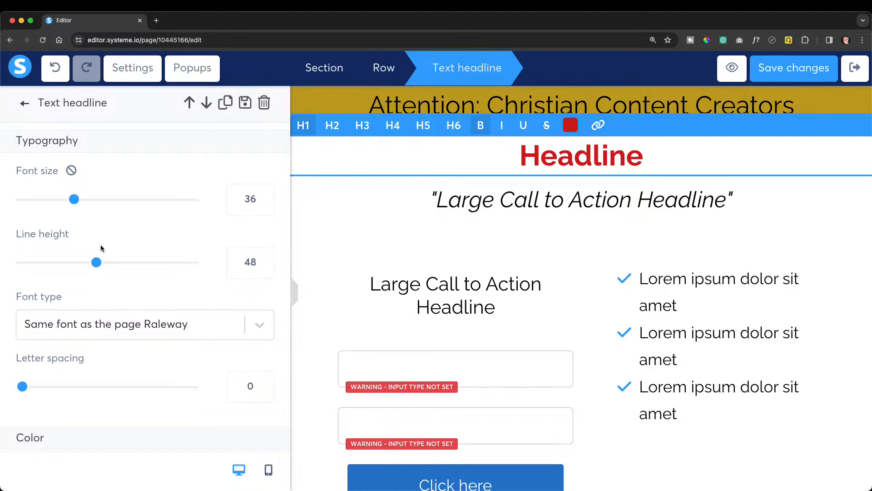
drag(97, 268, 89, 268)
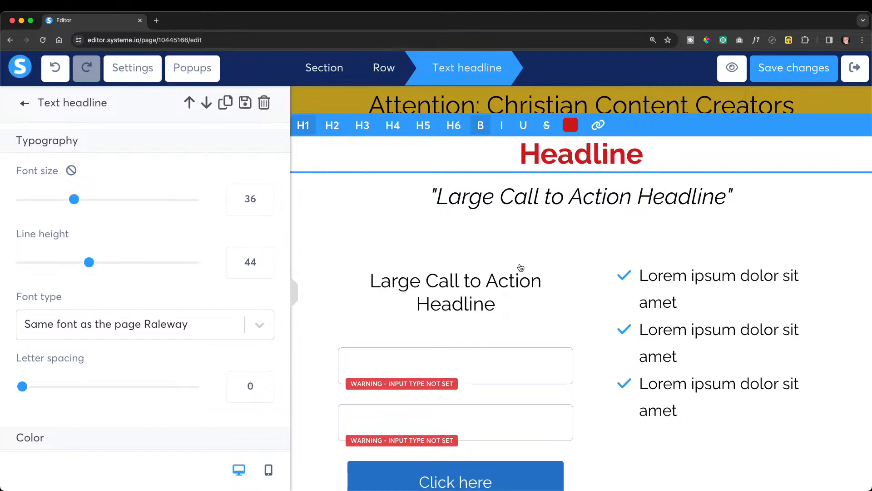
Enclose the red headline's text in double quotation marks.
click(525, 157)
text(")
click(656, 156)
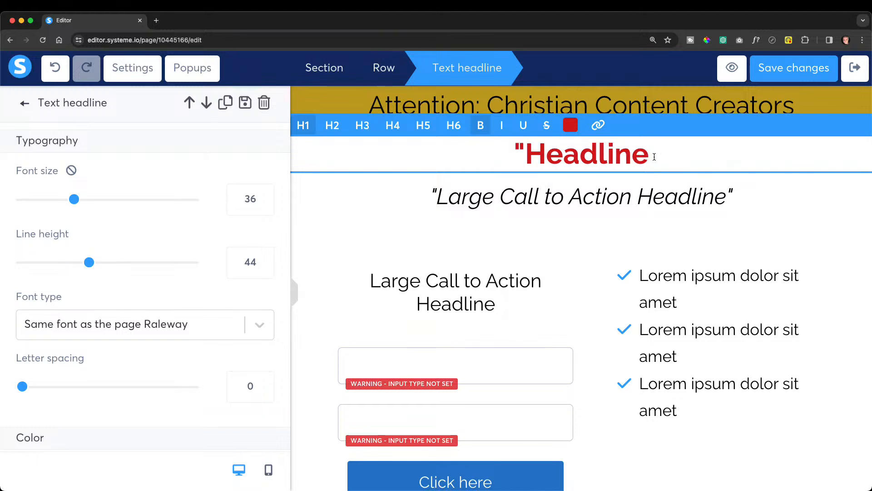
text(")
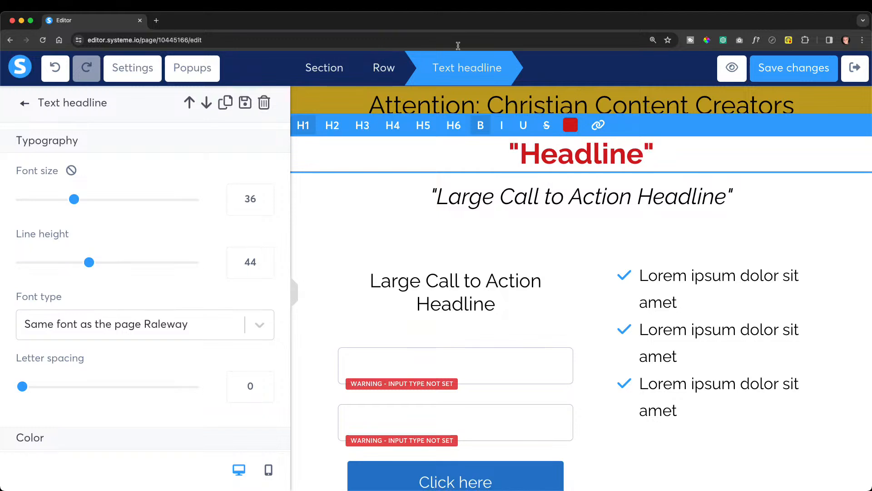
Enclose the "Attention: Christian Content Creators" text in the gold bar in double quotation marks.
click(371, 110)
click(371, 109)
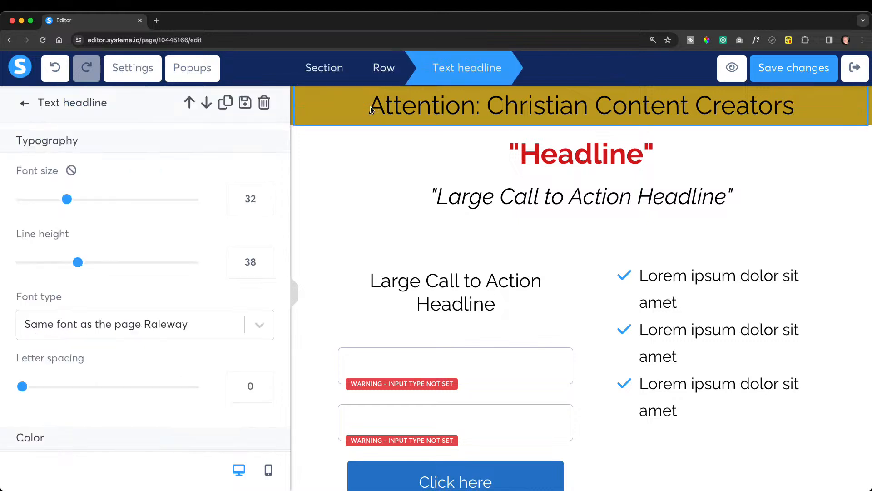
text(")
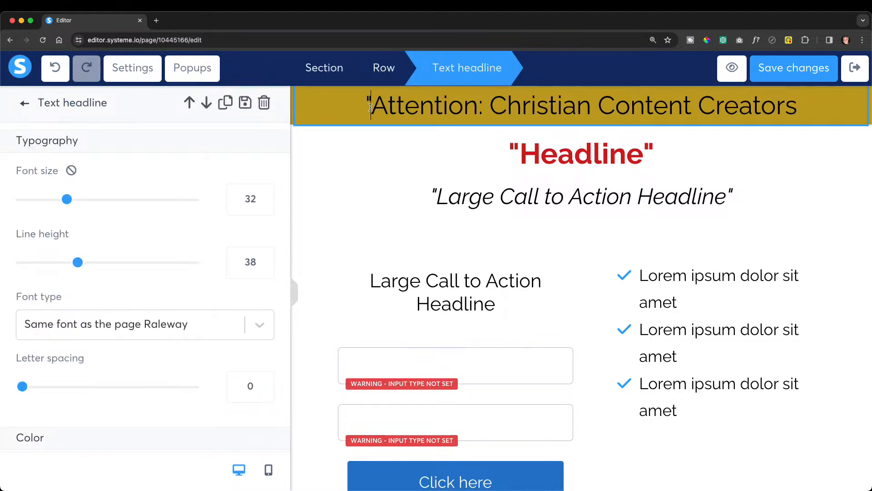
click(829, 110)
text(")
click(826, 196)
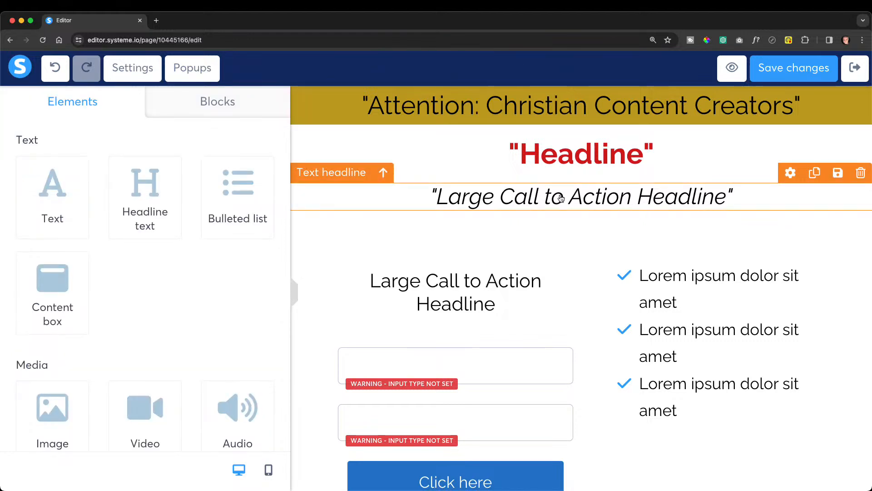
Reduce the red headline's top and bottom margins to 5 each.
click(576, 166)
key(Escape)
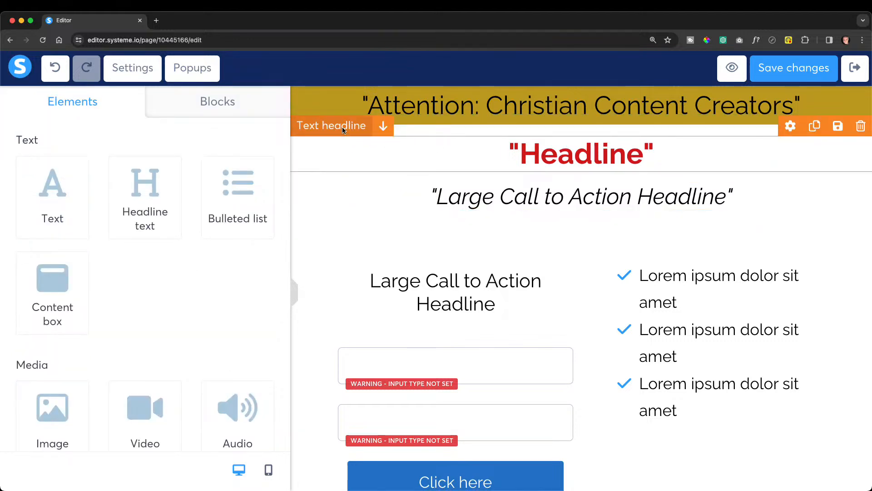
click(342, 150)
scroll(249, 196, down, 3)
scroll(249, 192, down, 6)
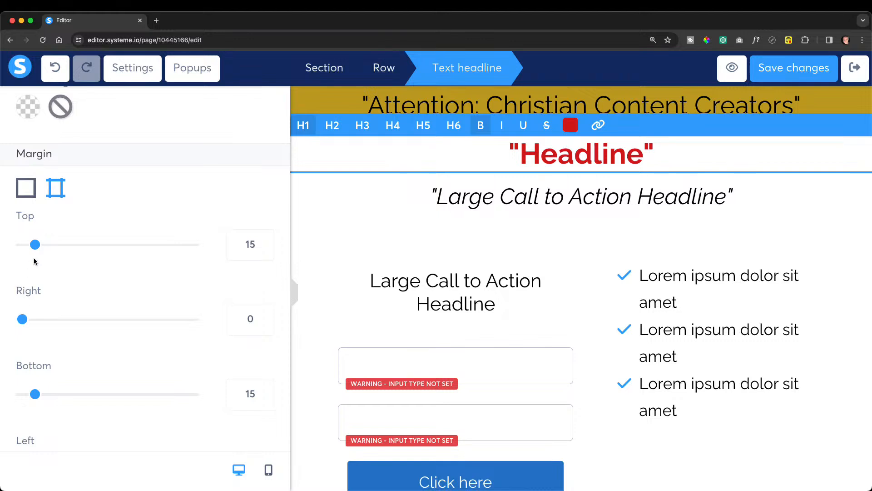
drag(36, 245, 26, 245)
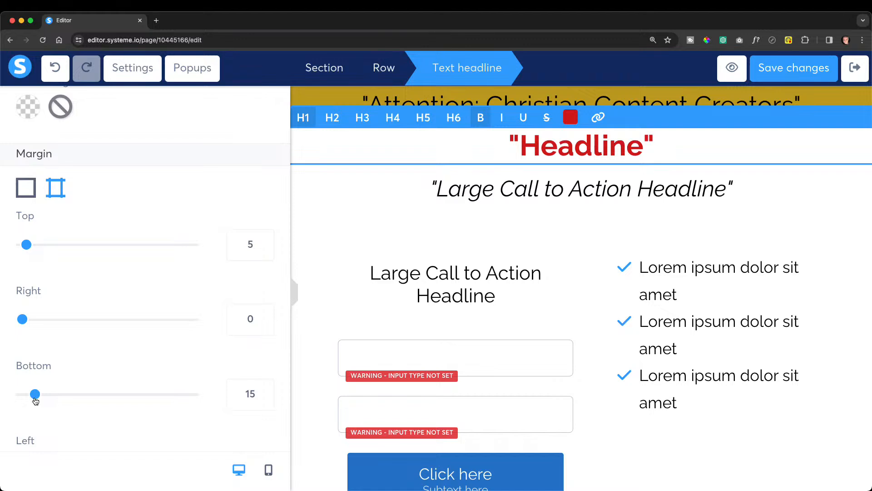
drag(36, 399, 27, 398)
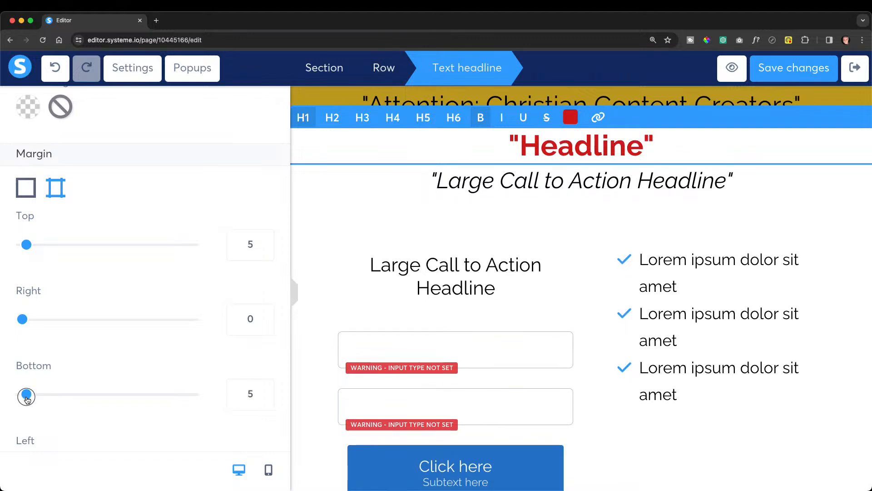
click(565, 265)
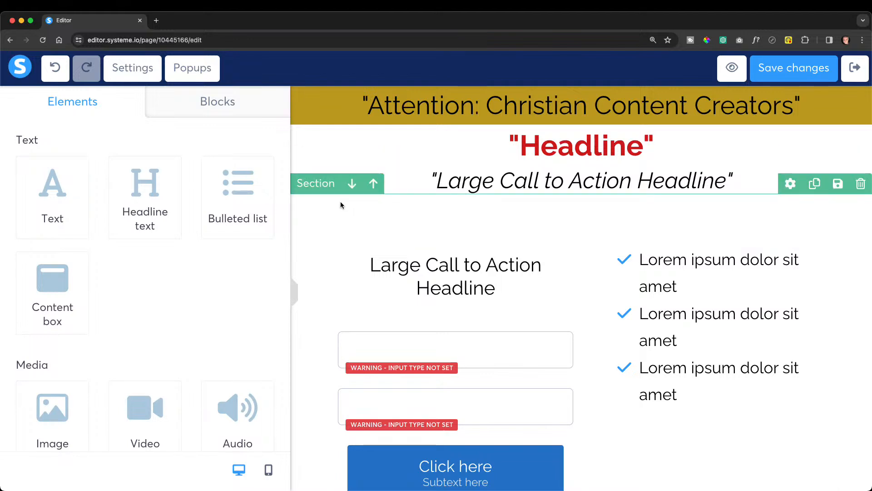
Set the padding of the section holding the opt-in form and bulleted list to 0.
click(334, 188)
click(102, 258)
click(102, 259)
click(102, 259)
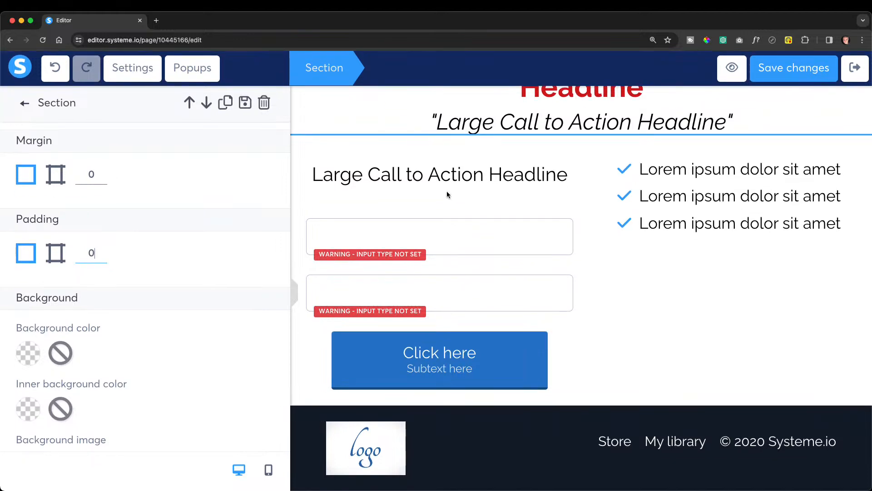
click(447, 196)
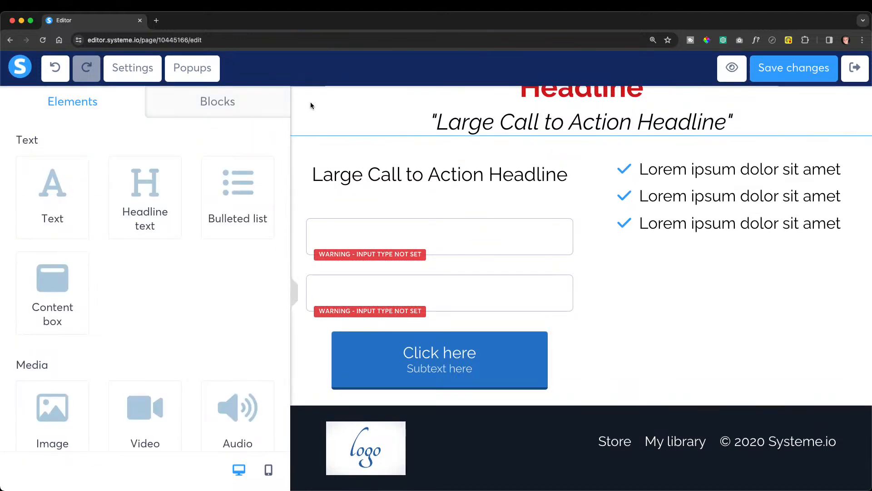
Set the content width of the section holding the red headline and italic call-to-action headline to Small.
scroll(378, 182, up, 2)
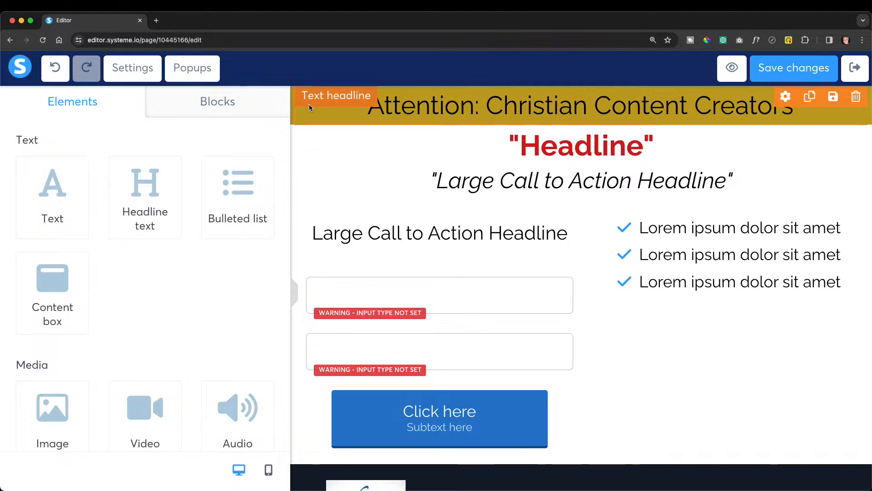
click(307, 134)
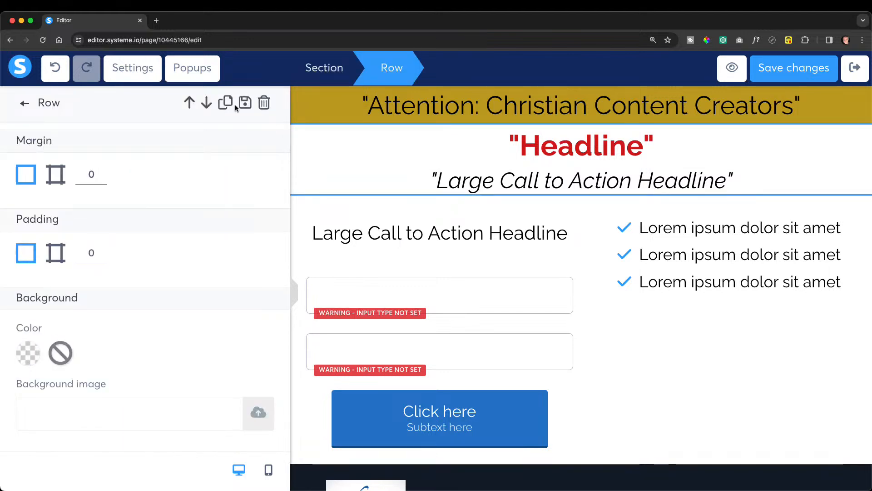
click(324, 67)
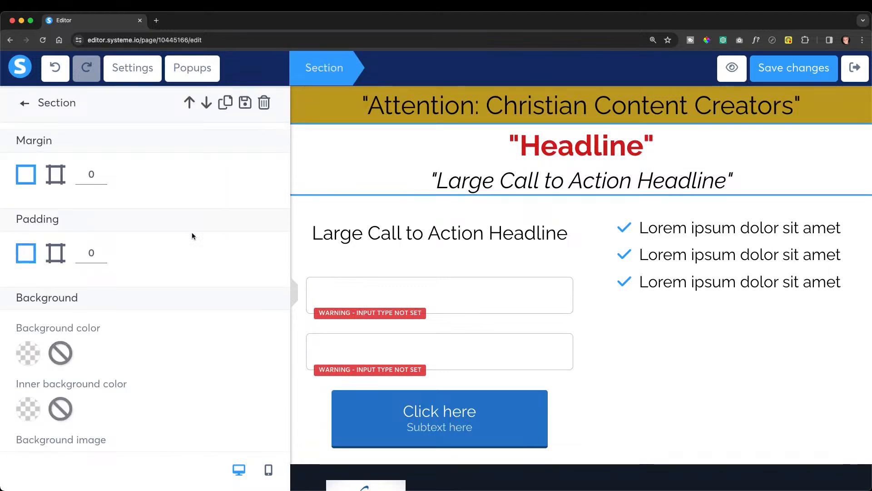
scroll(196, 219, down, 6)
scroll(189, 245, down, 3)
scroll(190, 245, up, 2)
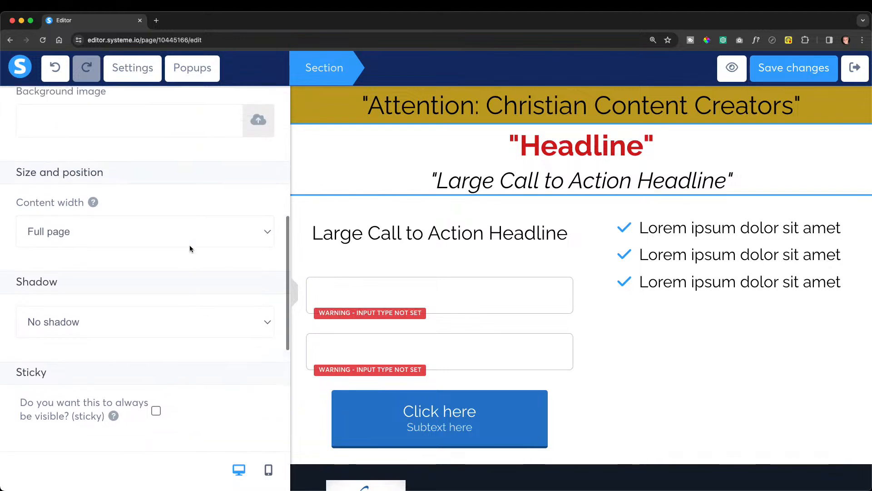
click(273, 228)
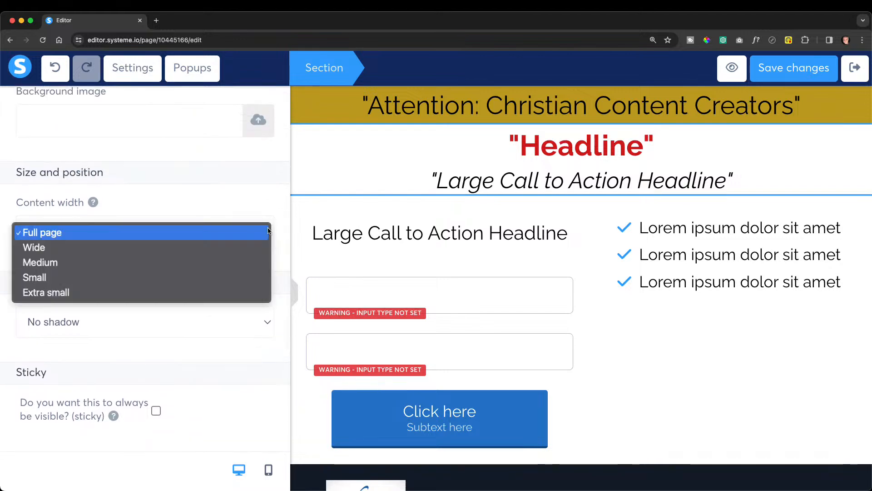
click(188, 273)
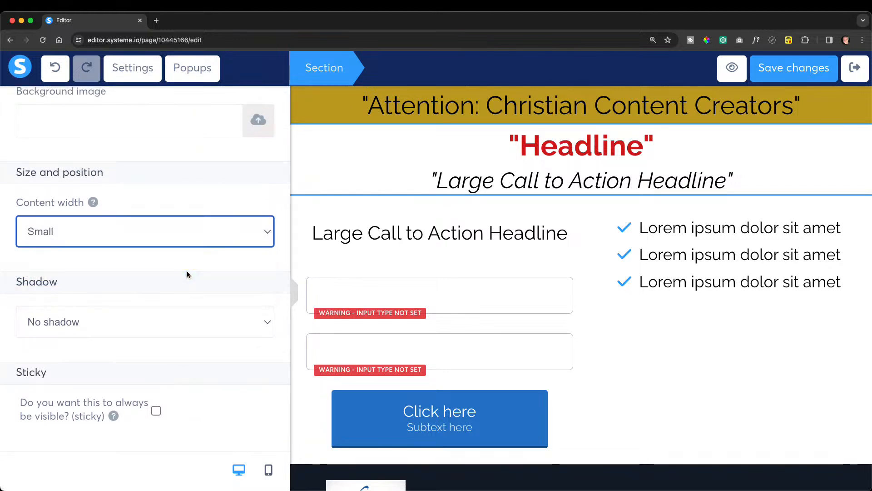
click(339, 263)
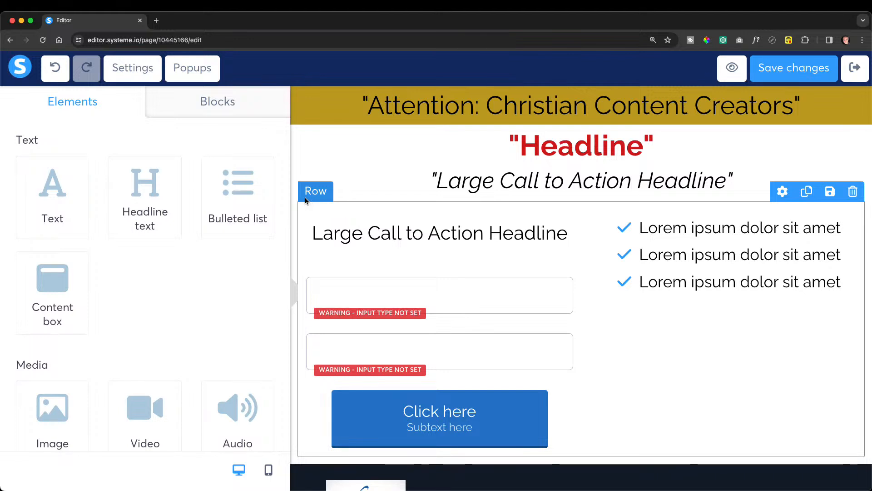
Set the content width of the section holding the opt-in form and bulleted list to Small.
click(305, 200)
click(340, 68)
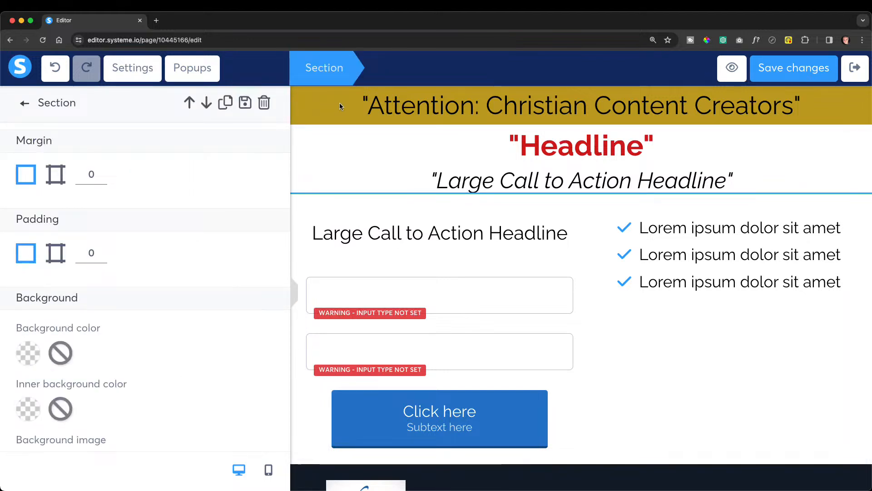
scroll(127, 318, down, 5)
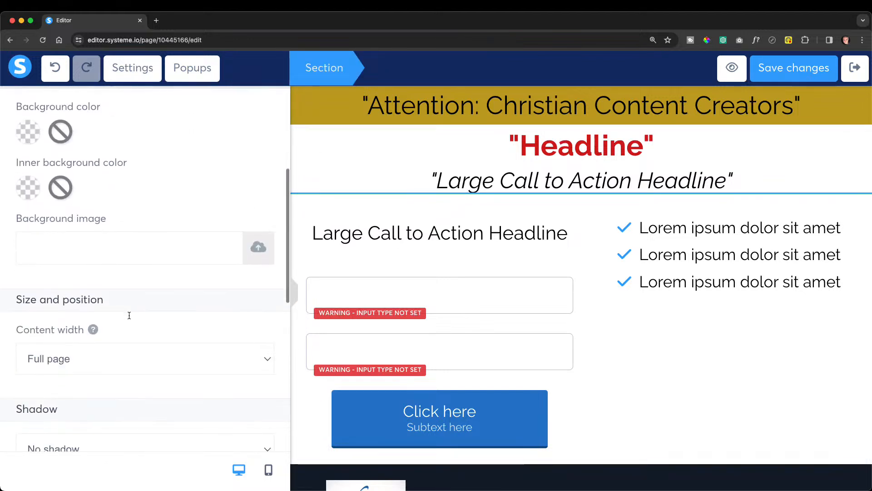
click(134, 330)
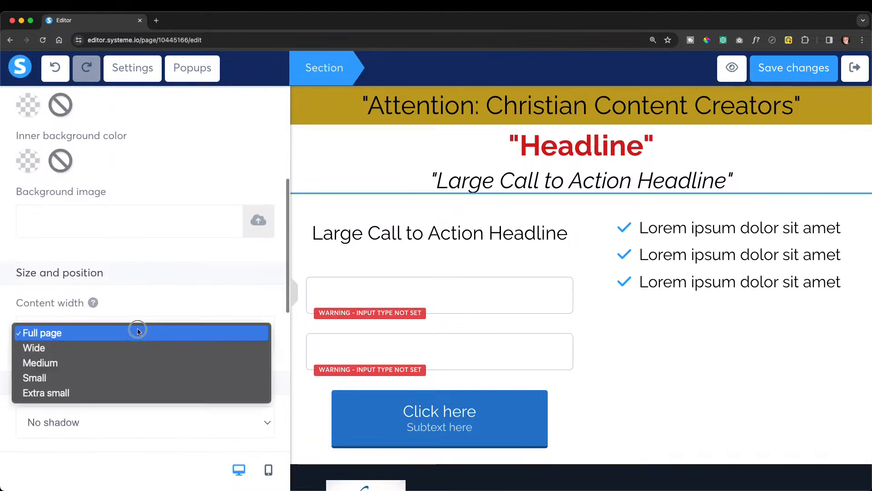
click(128, 377)
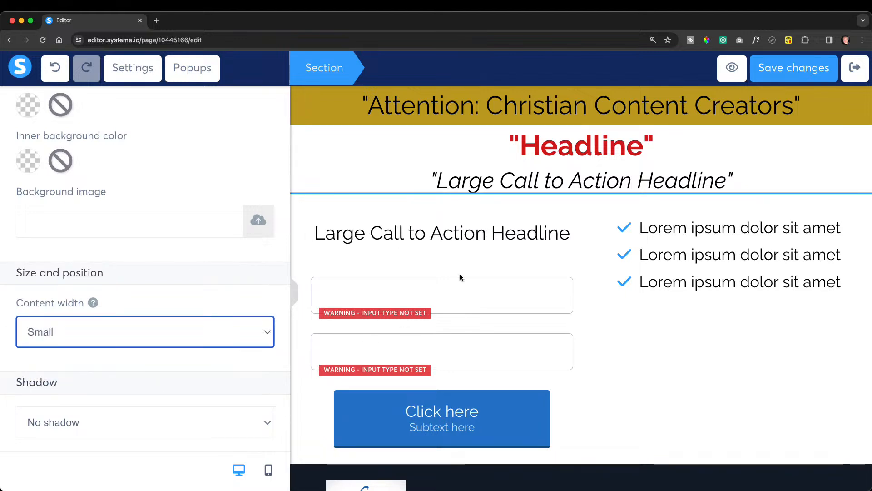
click(462, 255)
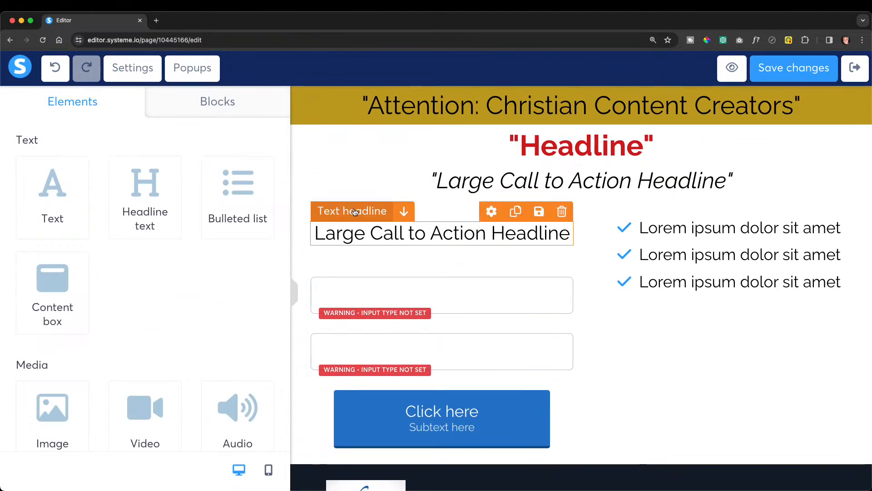
Set the content width of the dark footer section to Small.
scroll(441, 253, down, 2)
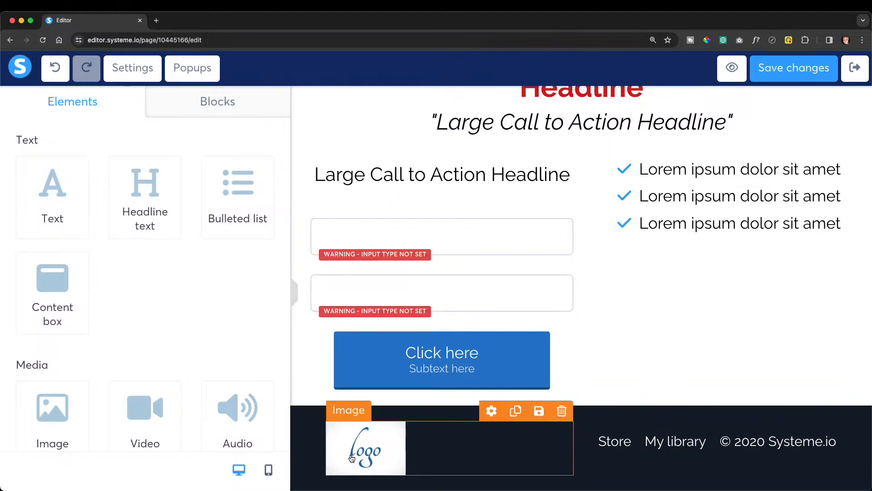
click(312, 405)
scroll(181, 327, down, 8)
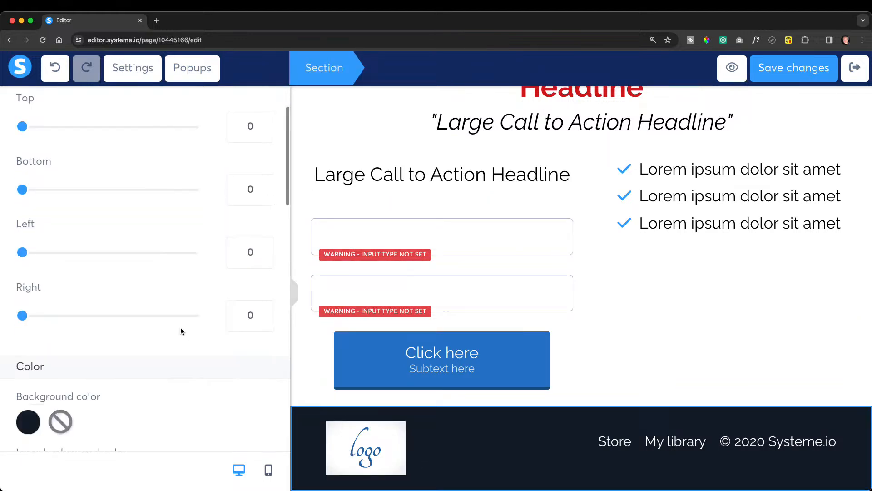
scroll(181, 330, down, 3)
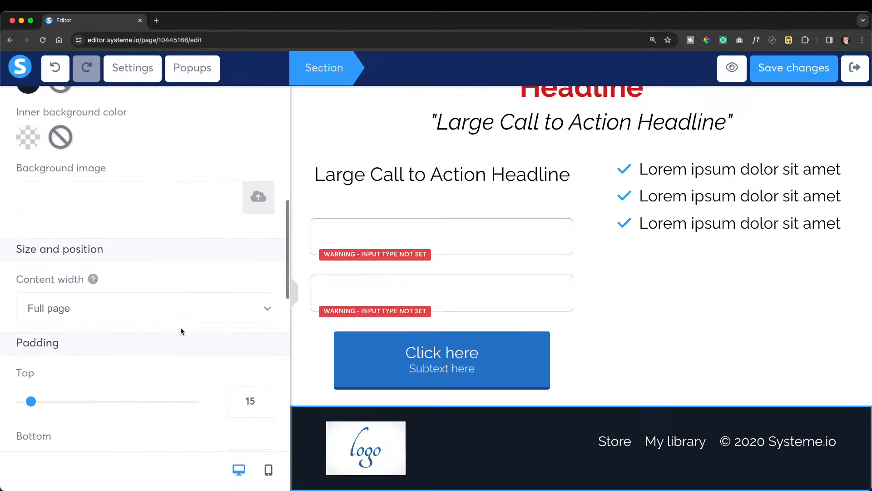
click(268, 308)
click(184, 353)
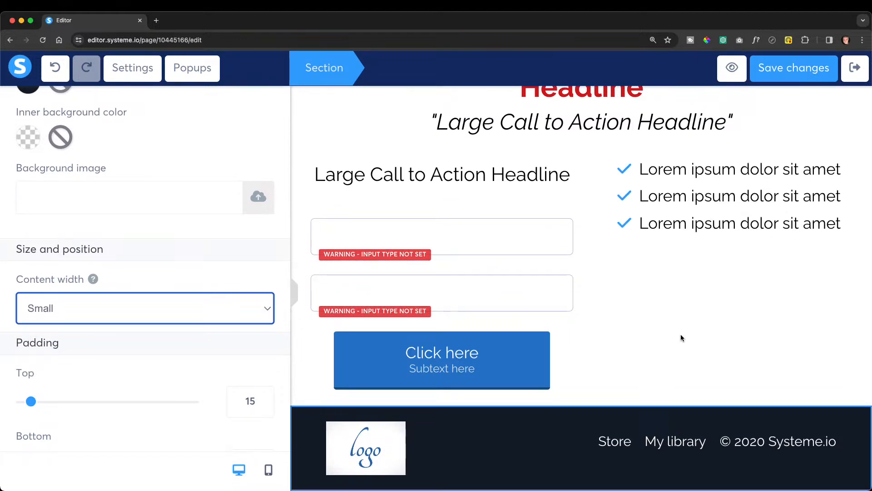
click(683, 255)
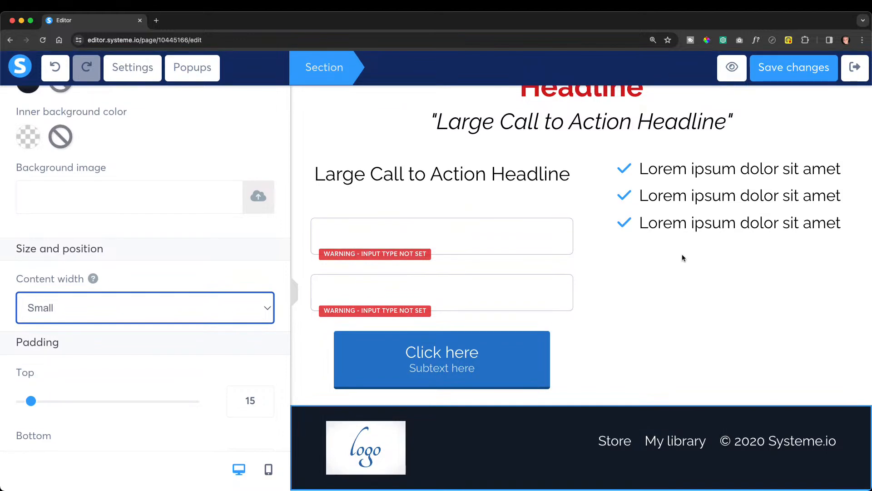
Replace the headline text above the form fields with "Optin Headline", including the double quotation marks.
scroll(677, 259, up, 2)
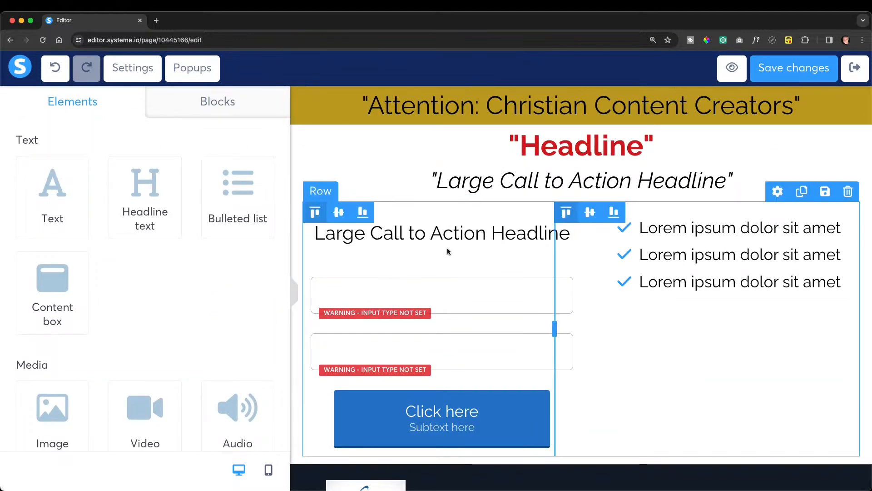
click(396, 236)
drag(316, 233, 588, 246)
text(")
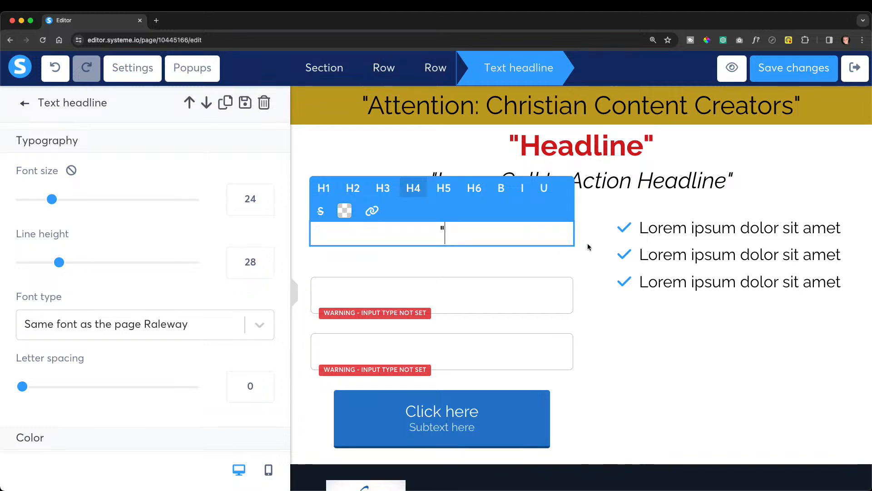
text(p)
key(BackSpace)
text(Opti)
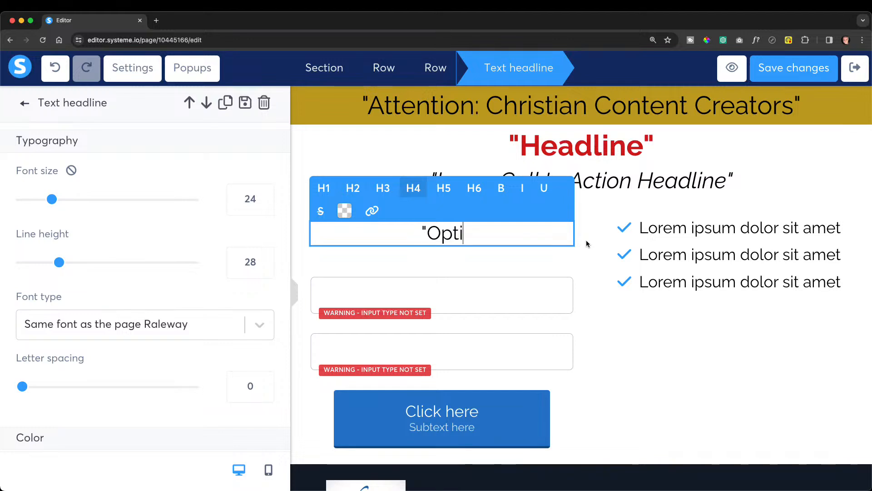
text(n Hea)
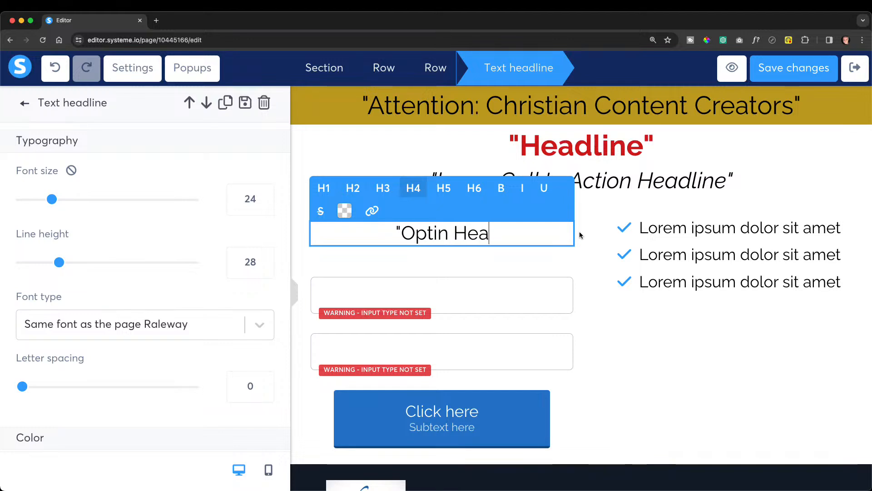
text(dline")
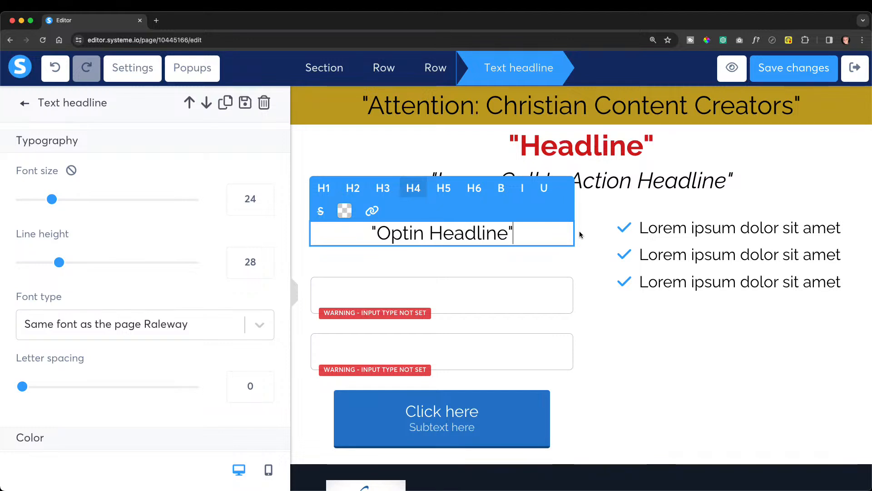
click(422, 272)
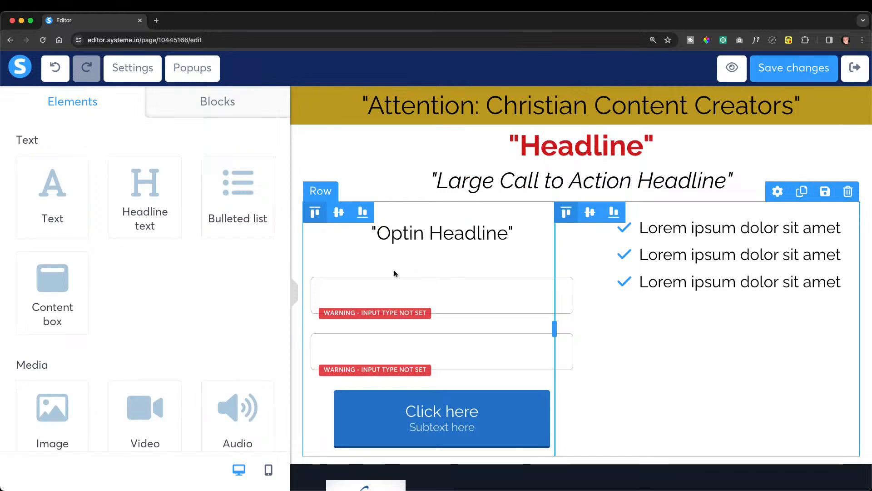
Reduce the top margin of the first form input to 5.
click(369, 275)
click(351, 273)
click(340, 276)
click(340, 266)
click(356, 271)
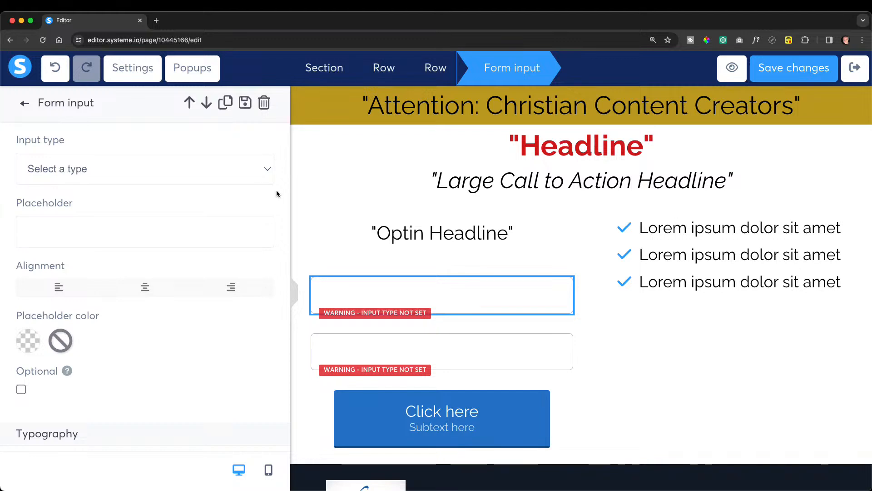
scroll(273, 192, down, 6)
scroll(124, 214, down, 10)
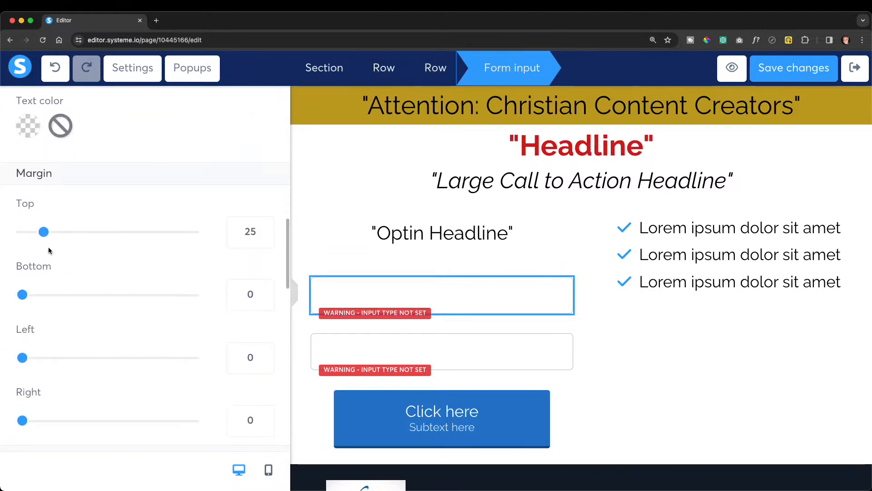
drag(44, 233, 26, 236)
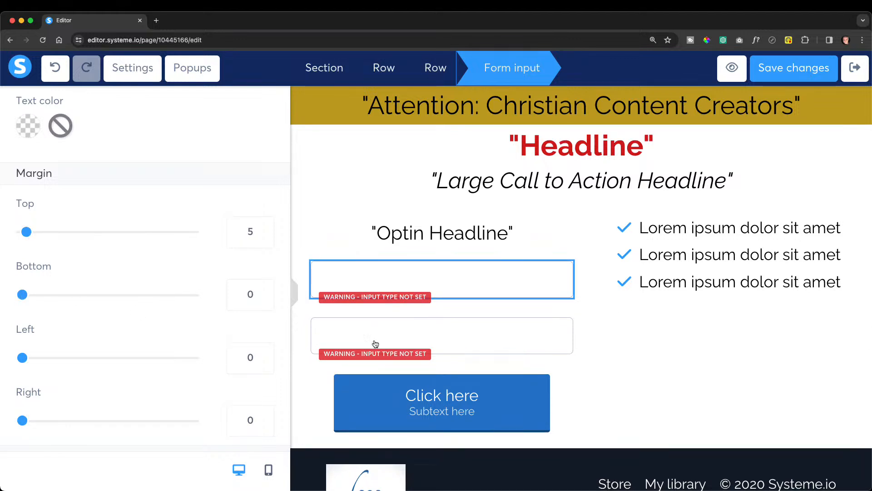
Reduce the top margin of the second form input to 5.
click(386, 330)
click(359, 305)
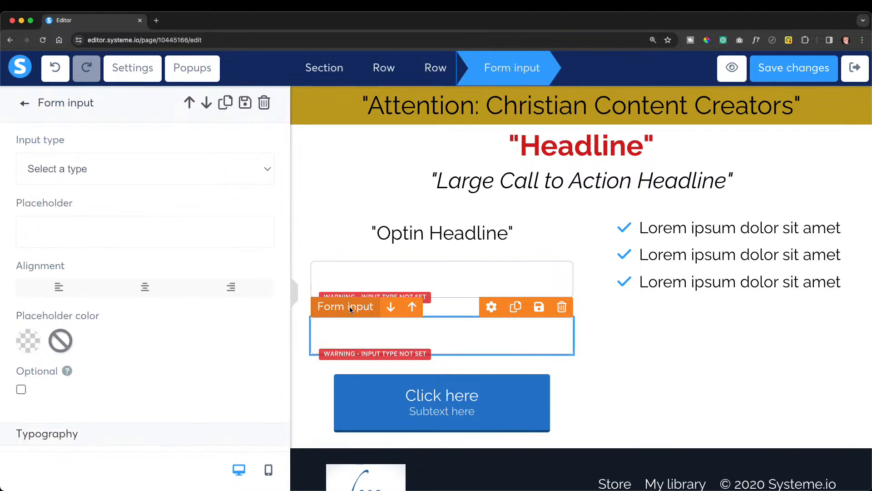
scroll(142, 327, down, 3)
scroll(142, 324, down, 10)
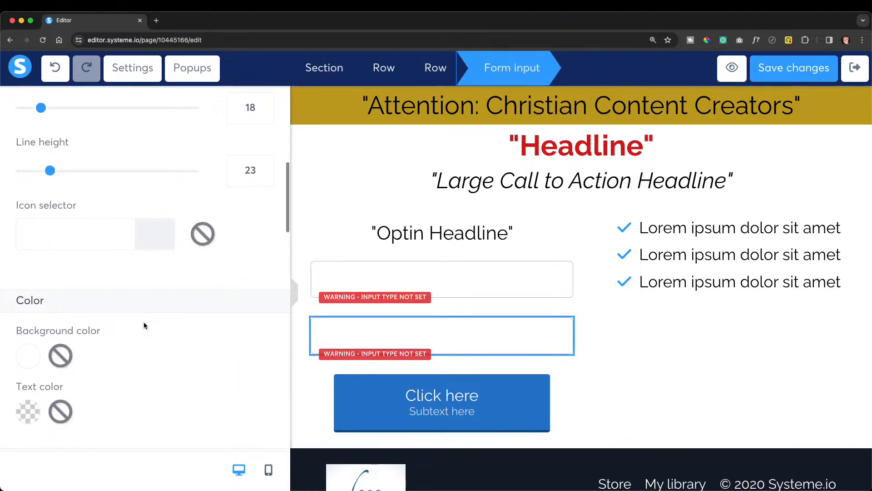
scroll(144, 326, down, 5)
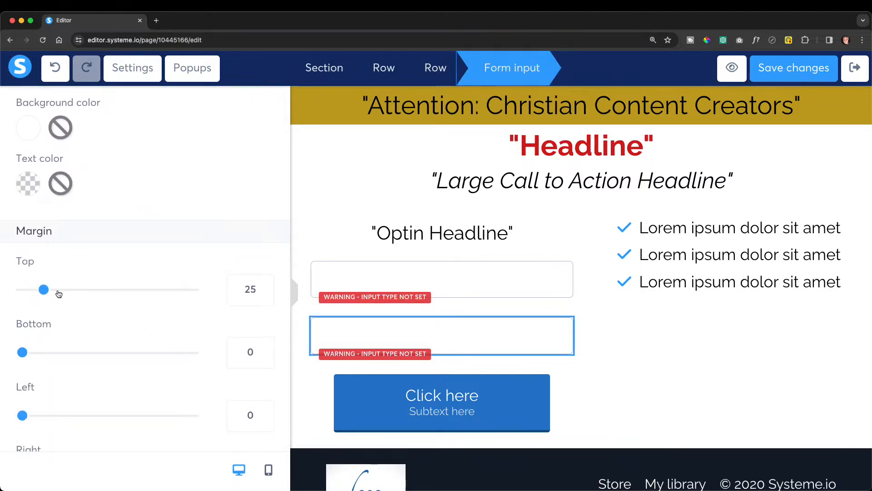
drag(44, 291, 27, 292)
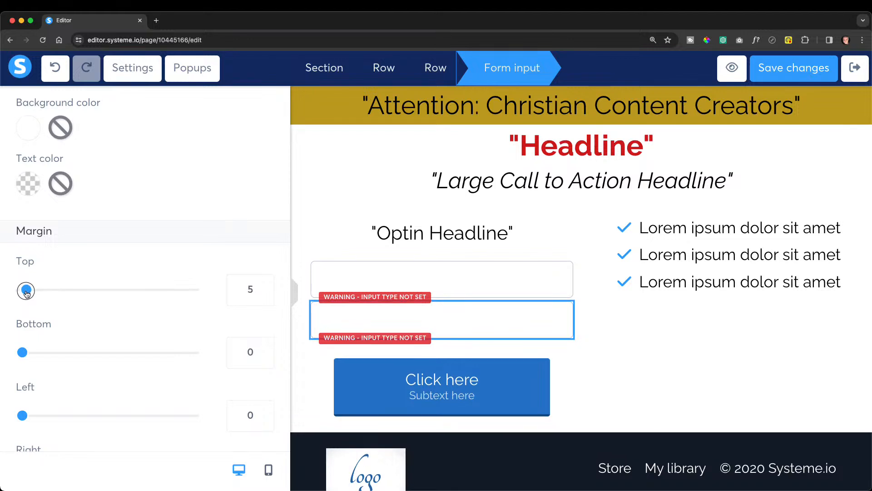
click(666, 373)
Reduce the top margin of the form's "Click here" button to 5.
click(405, 376)
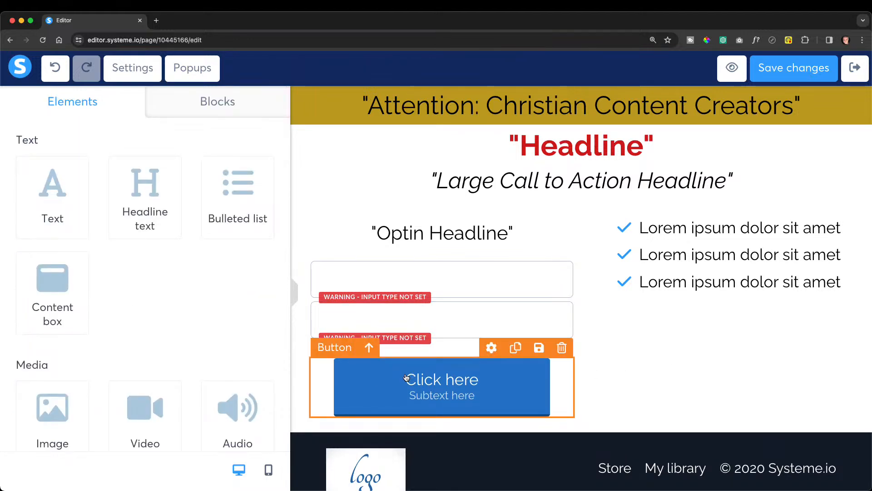
scroll(132, 288, down, 5)
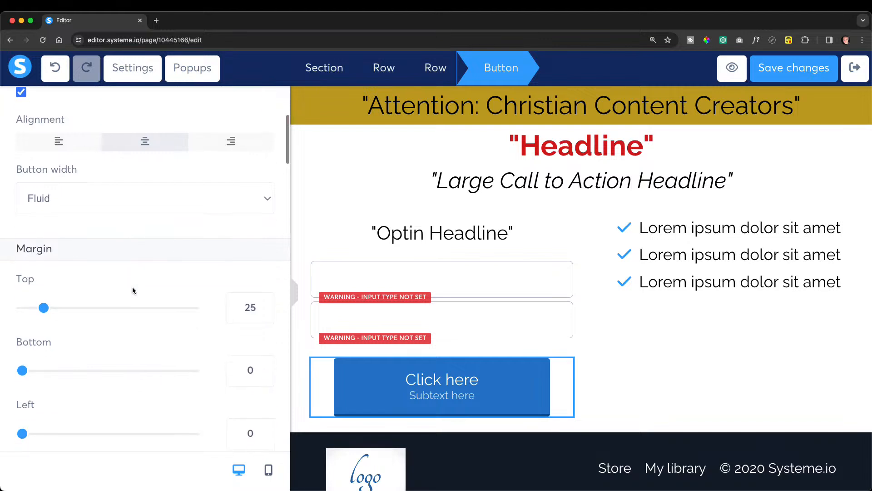
scroll(133, 289, down, 2)
drag(44, 279, 27, 283)
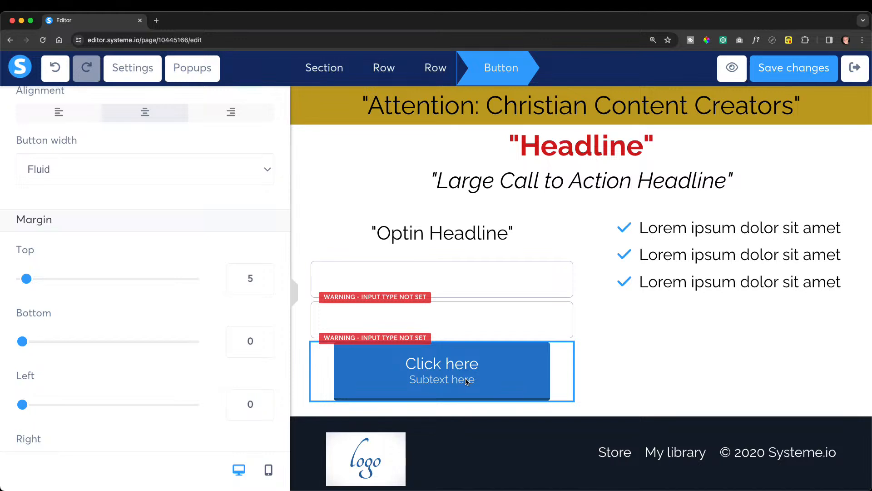
Replace the text of the form's "Click here" button with "Compelling Call To Action", including the double quotation marks.
click(467, 381)
click(491, 333)
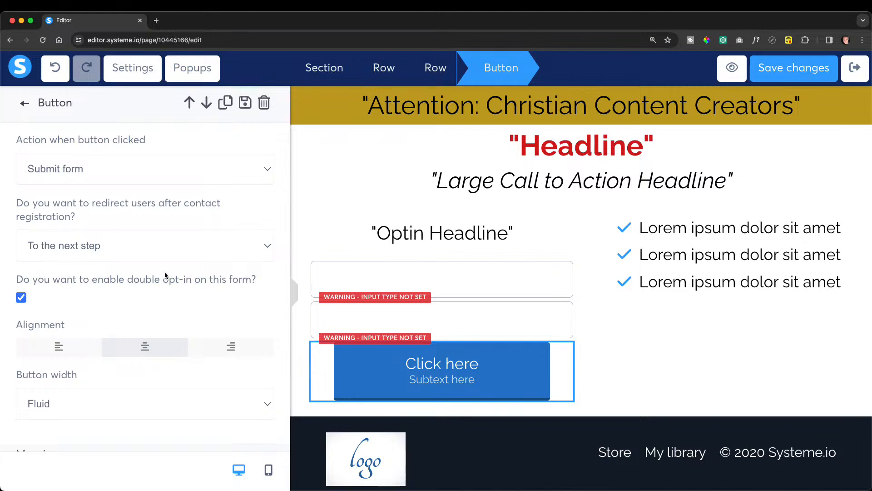
scroll(138, 274, down, 2)
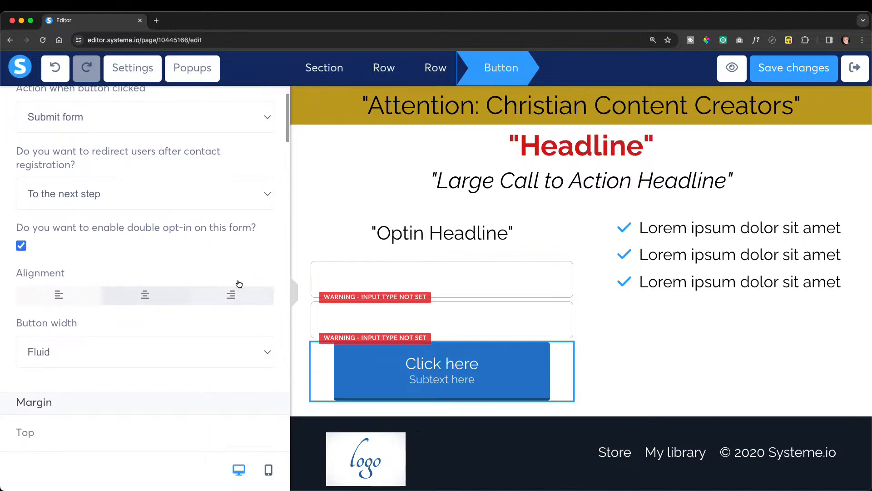
scroll(235, 289, down, 3)
scroll(241, 281, down, 2)
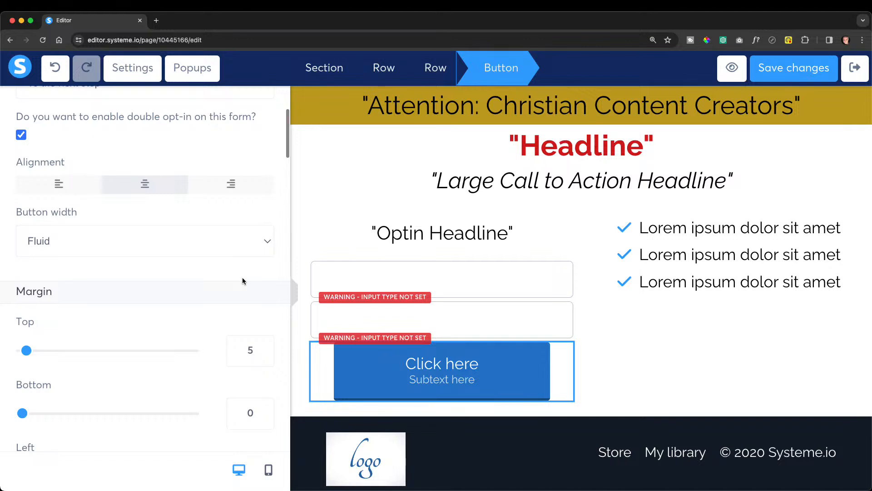
scroll(242, 281, down, 1)
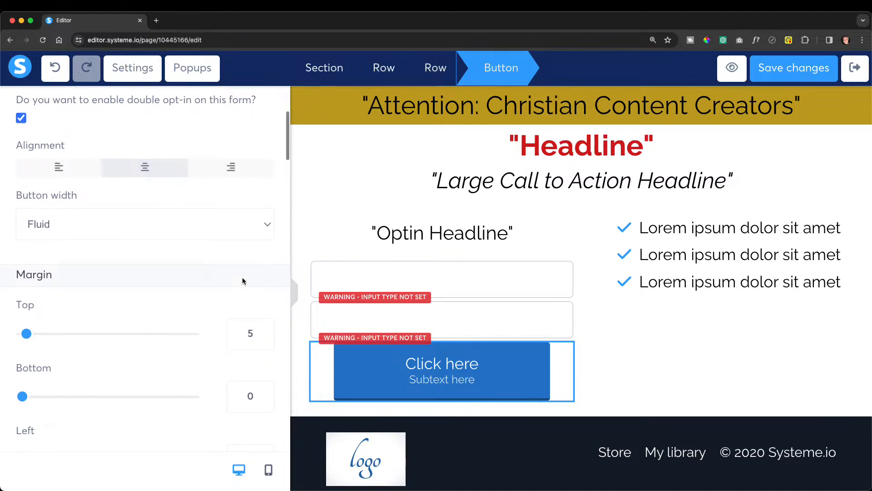
scroll(249, 240, down, 10)
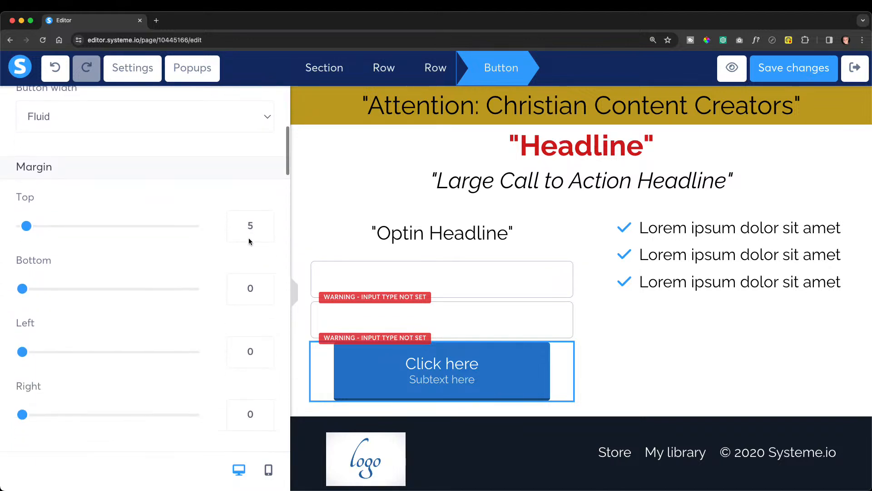
scroll(249, 240, down, 3)
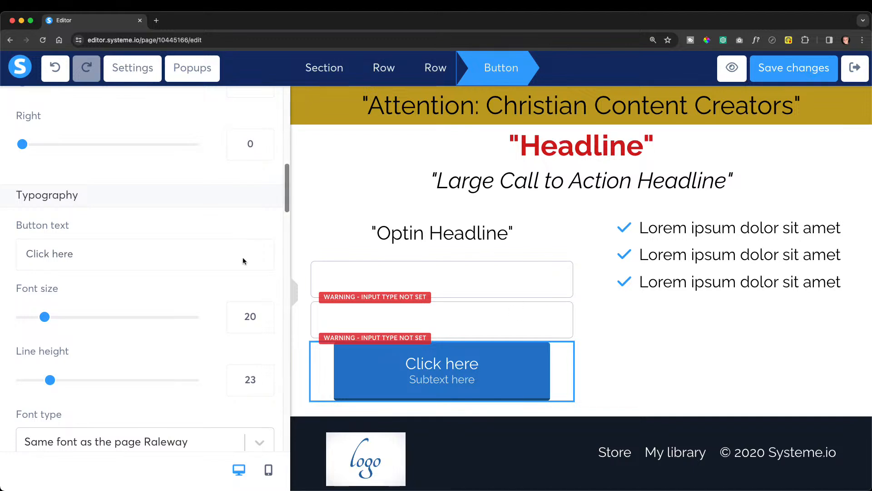
drag(86, 252, 24, 236)
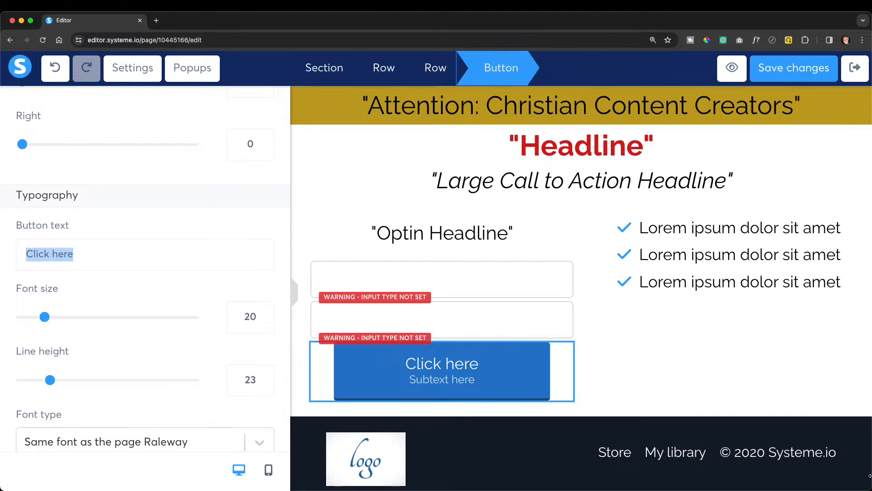
text(")
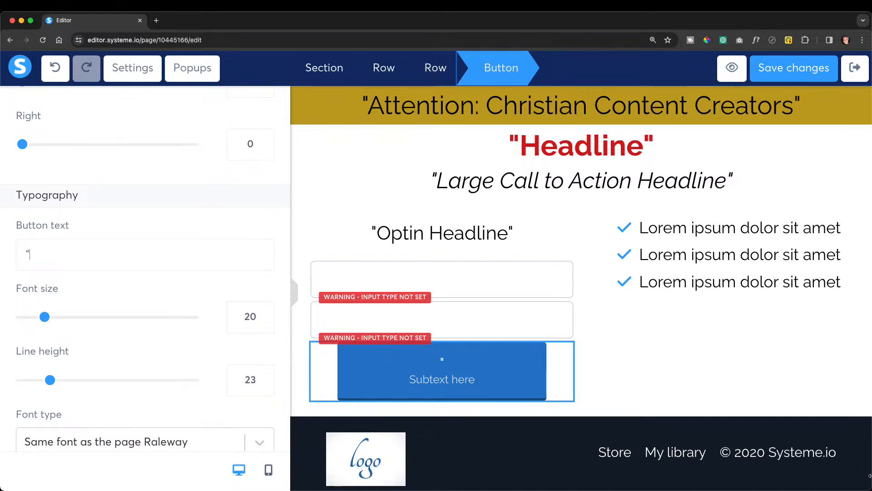
text(Compelling Call To Actio)
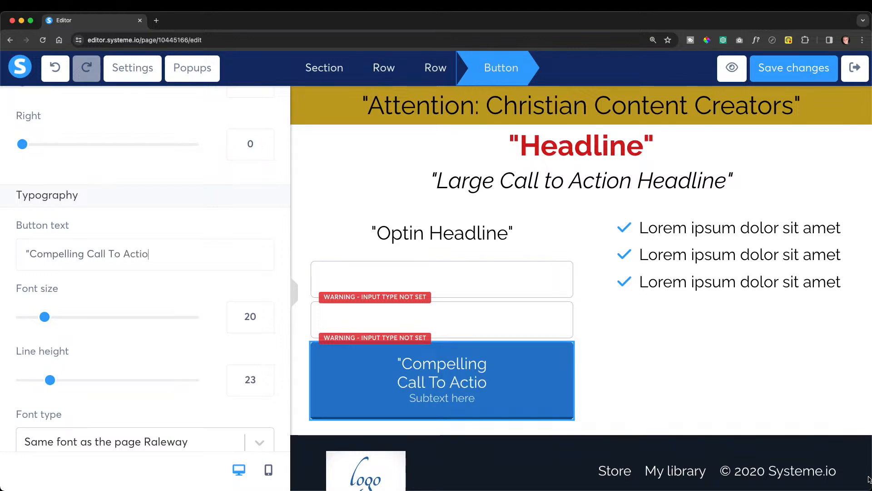
text(n")
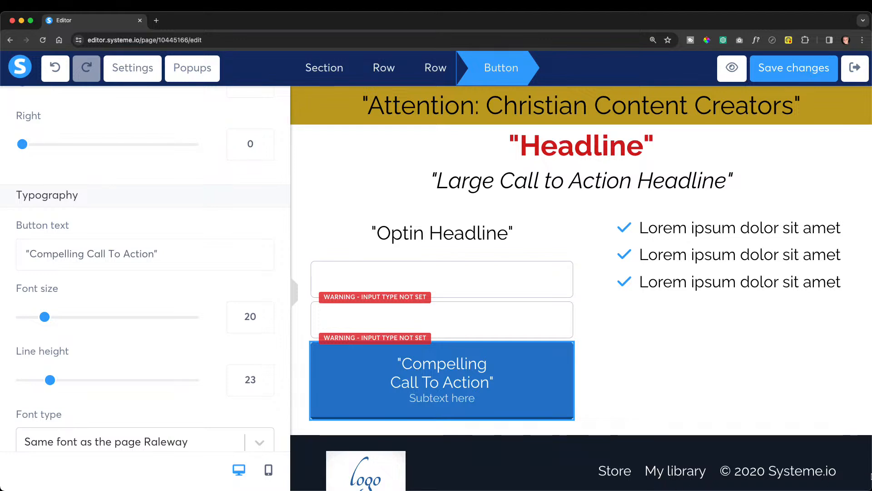
Remove the subtext from the form button.
scroll(191, 295, down, 2)
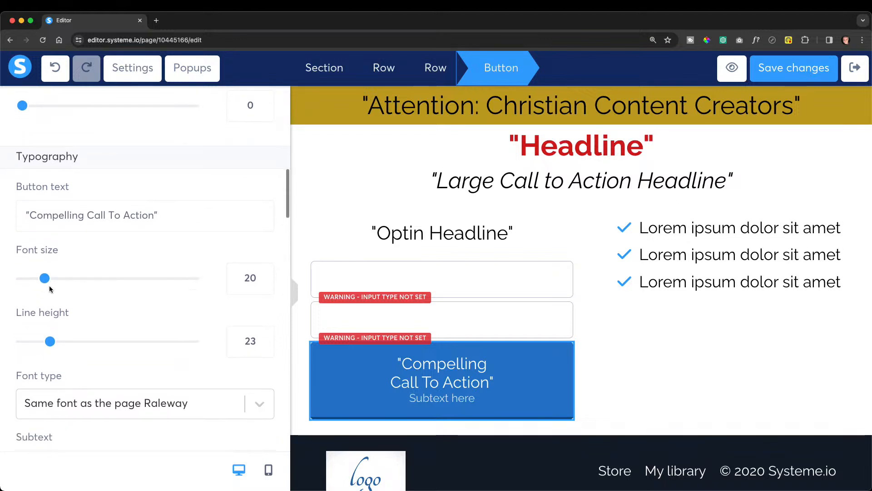
scroll(54, 286, down, 4)
scroll(66, 293, down, 2)
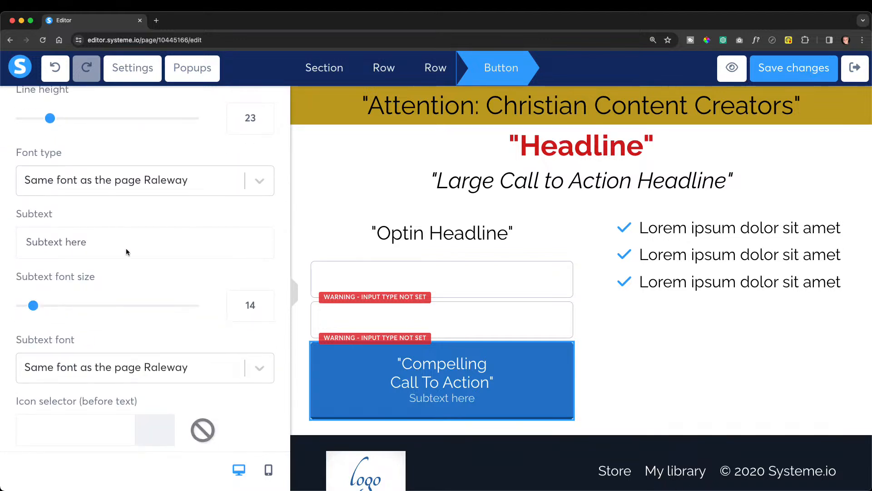
drag(127, 249, 2, 236)
key(BackSpace)
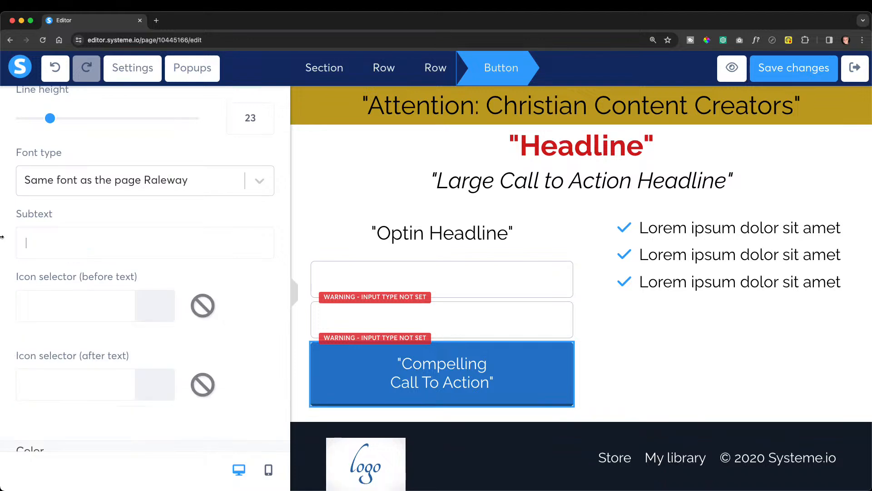
Reduce the form button's top and bottom padding to 5 each.
scroll(40, 246, down, 10)
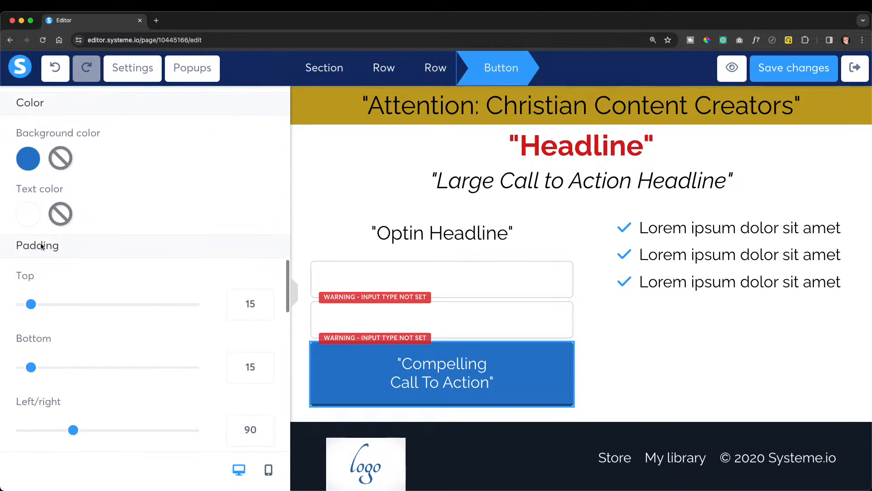
scroll(41, 244, down, 2)
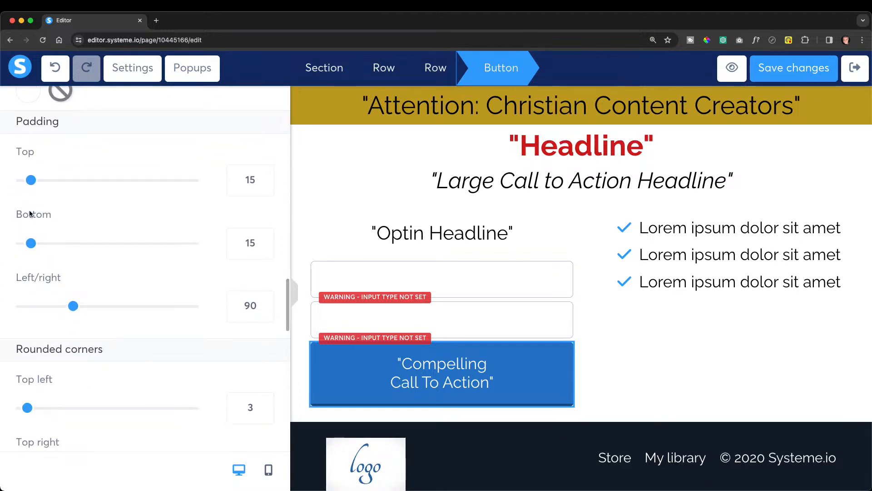
drag(31, 181, 26, 185)
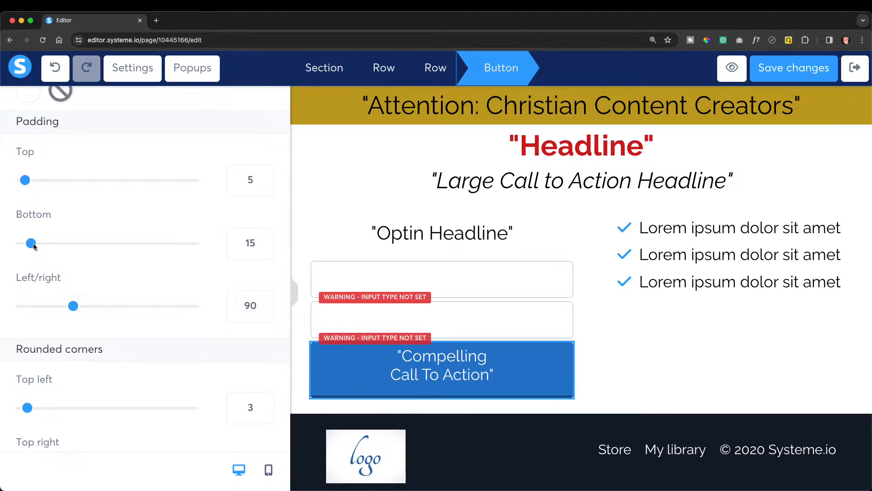
drag(34, 246, 26, 246)
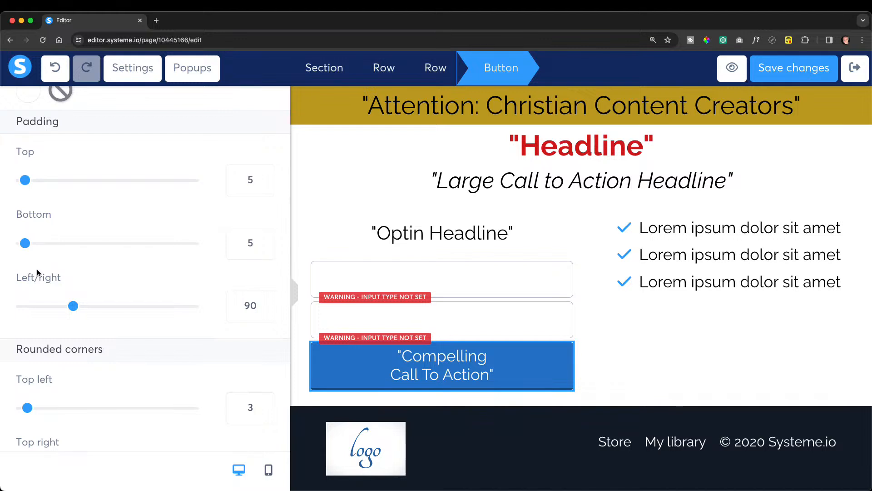
Set the form button's border color to the saved gold, BC9C22.
scroll(59, 264, down, 2)
scroll(64, 262, down, 15)
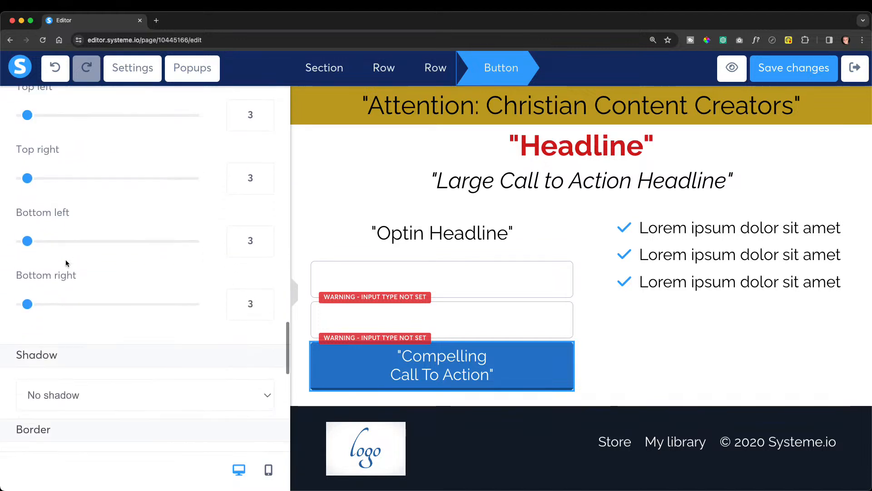
scroll(66, 263, down, 6)
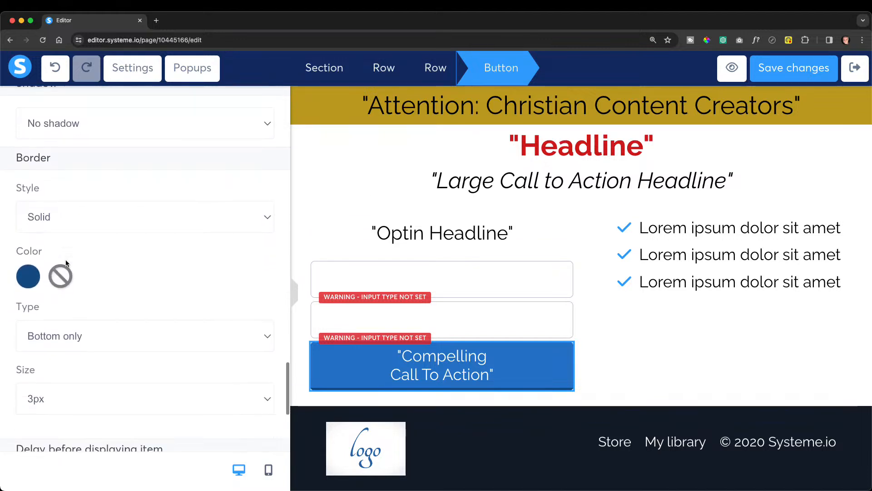
click(28, 209)
scroll(28, 214, down, 1)
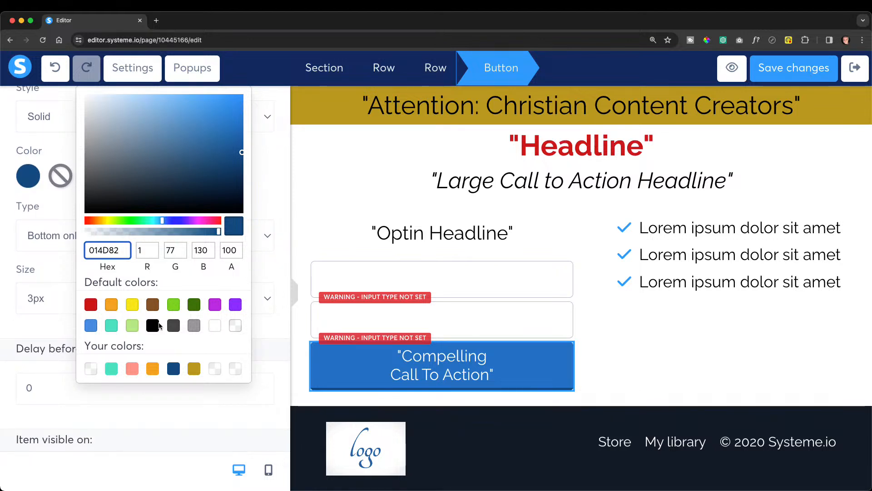
click(193, 371)
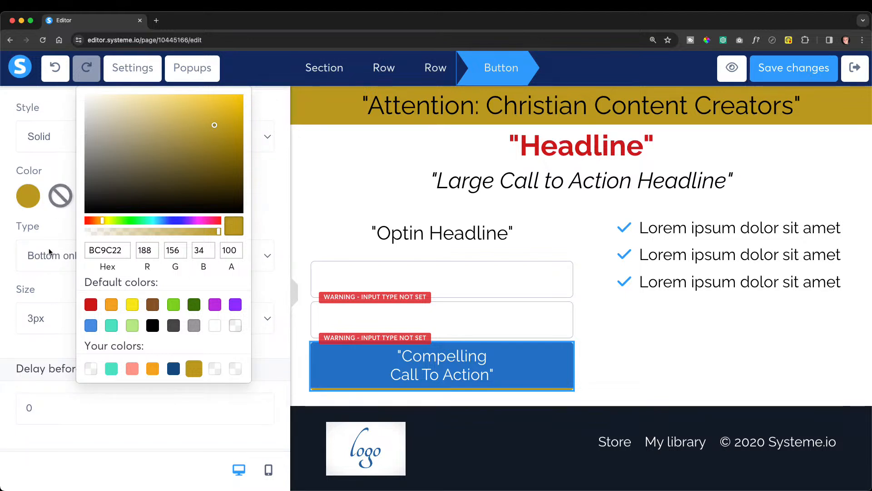
click(48, 252)
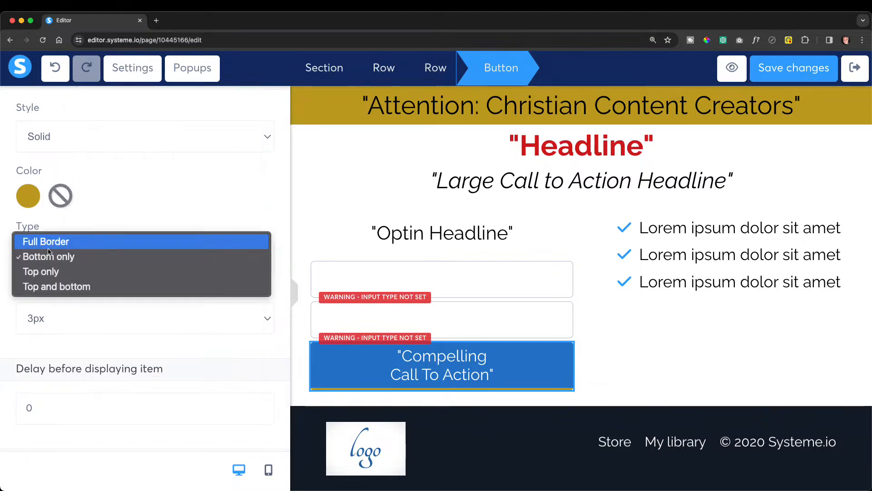
click(130, 214)
Set the form button's background color to the saved gold, BC9C22.
scroll(129, 213, up, 3)
scroll(129, 213, up, 10)
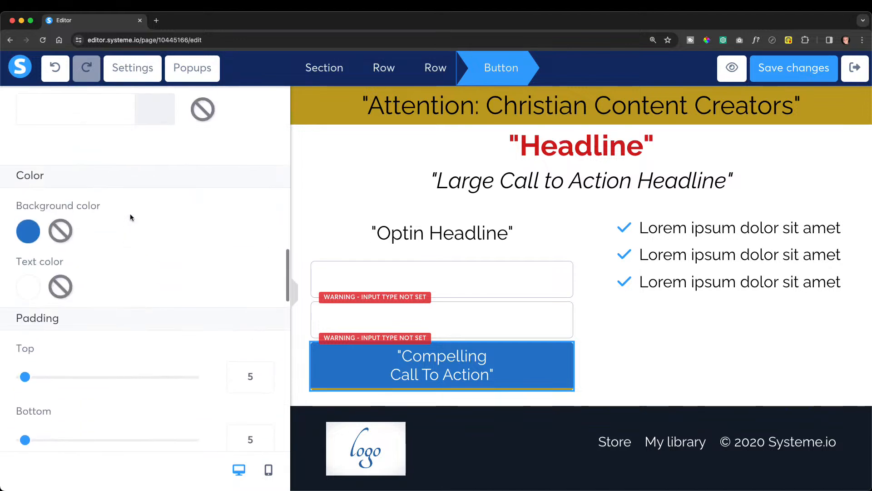
click(28, 231)
click(194, 410)
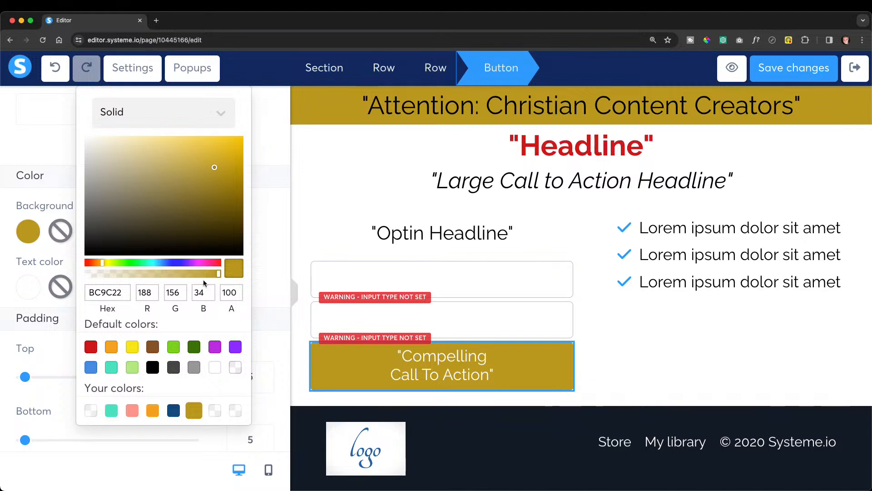
click(36, 291)
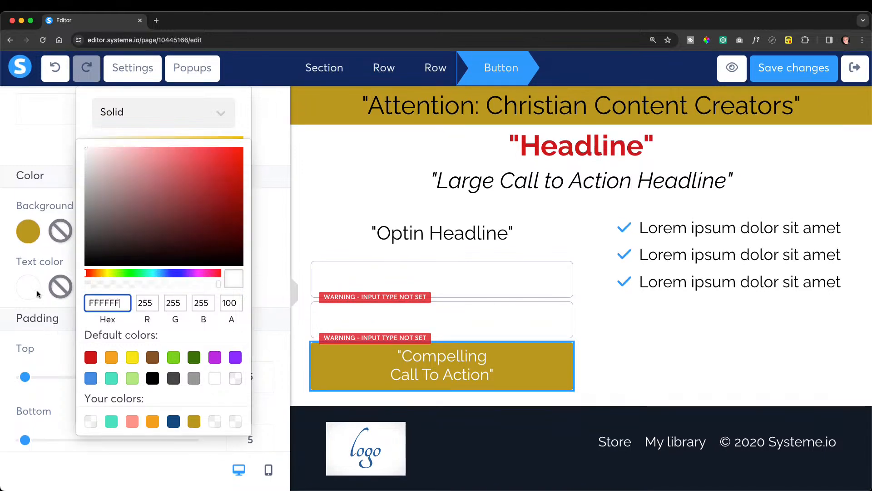
Keep the form button's border color at gold BC9C22 and change its border type to Full Border.
scroll(37, 290, down, 10)
scroll(37, 290, down, 4)
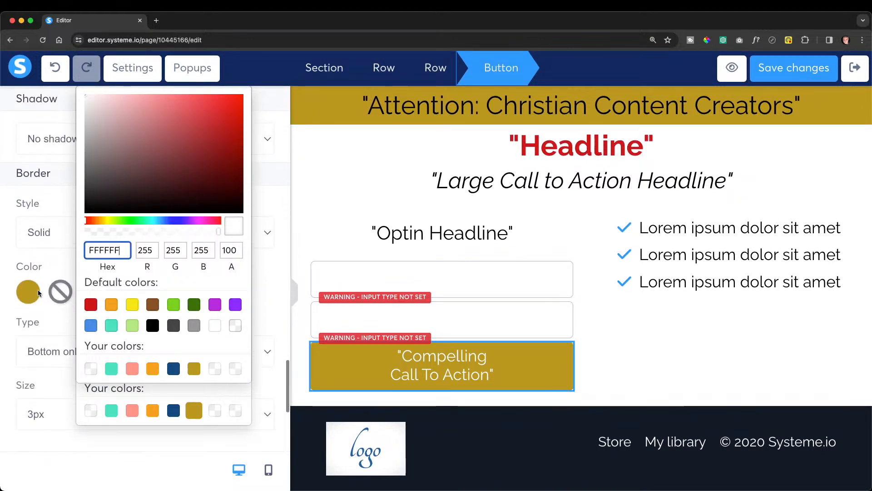
click(29, 287)
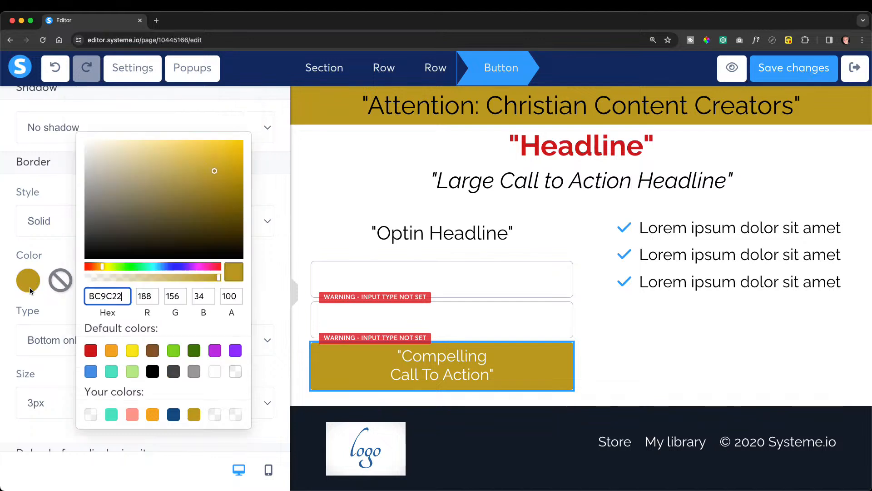
click(194, 415)
click(40, 335)
click(58, 326)
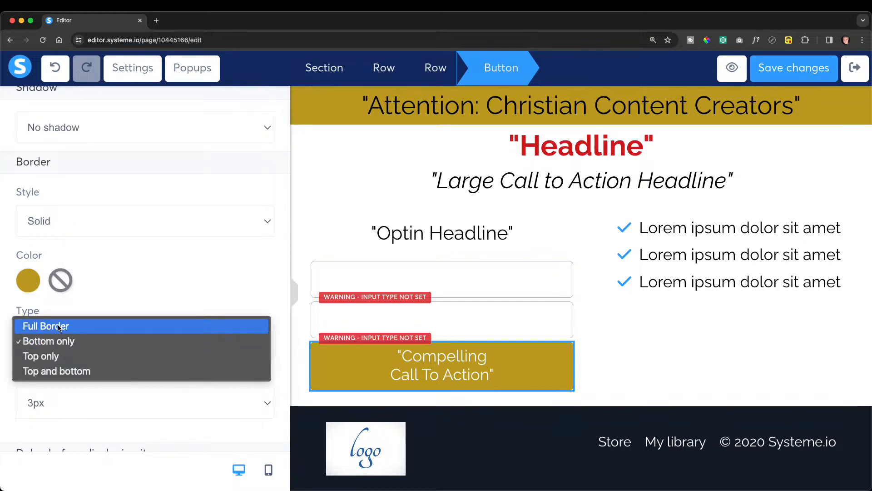
click(595, 338)
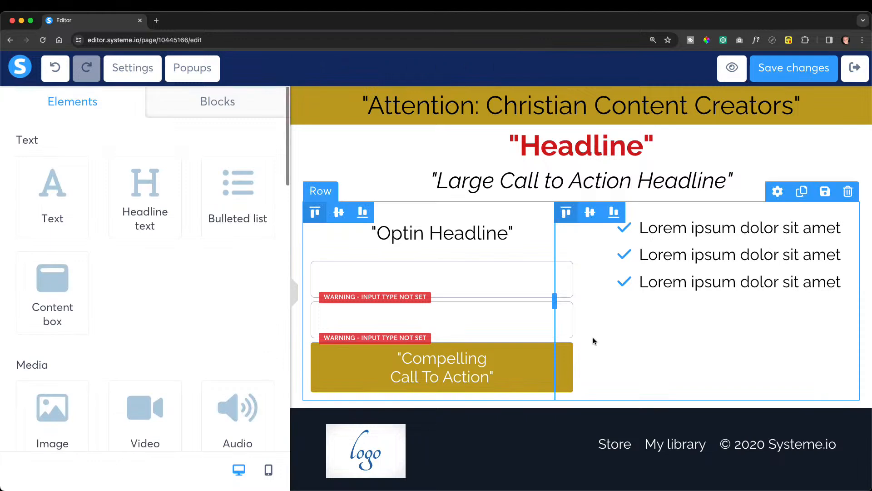
scroll(120, 299, down, 7)
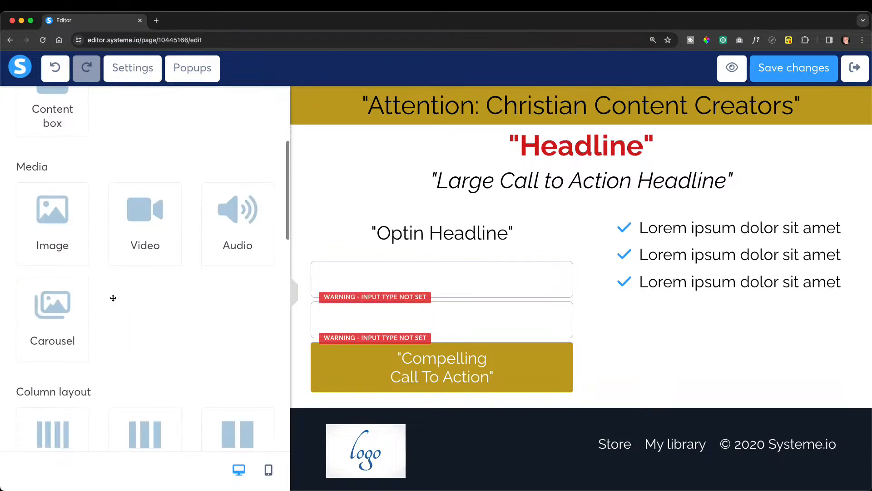
scroll(121, 299, down, 4)
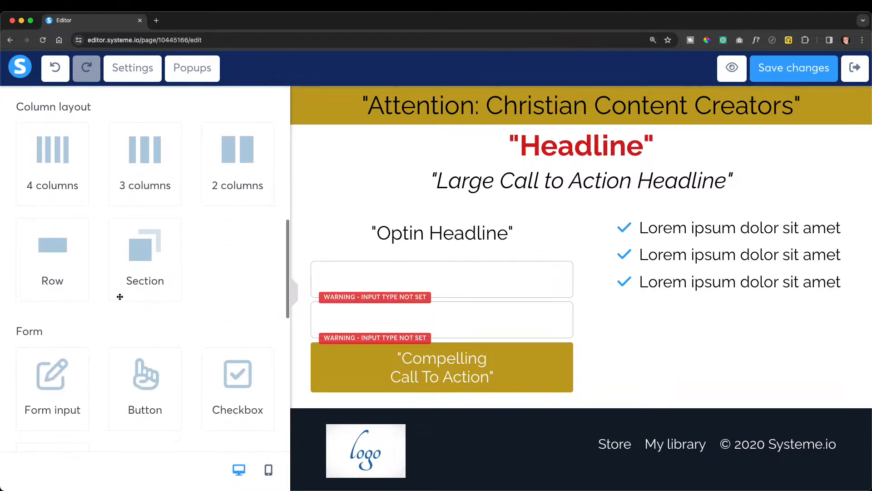
scroll(121, 298, down, 3)
scroll(120, 299, up, 12)
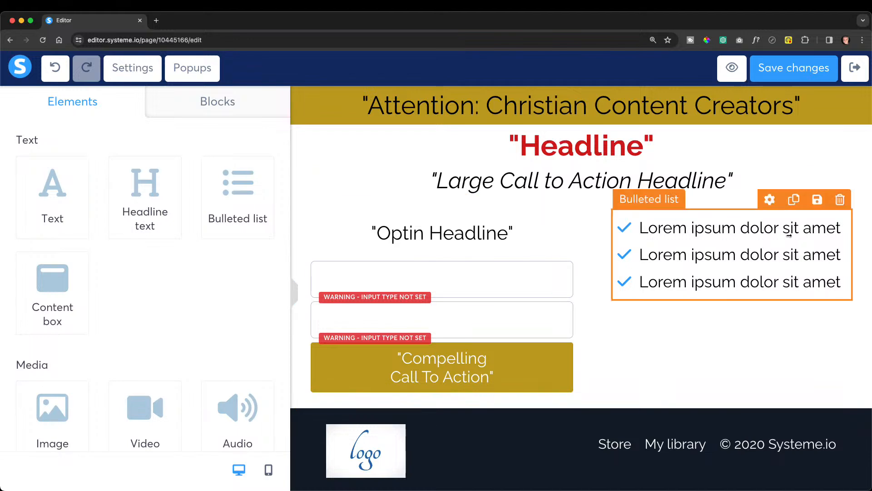
Increase the top margin of the bulleted list beside the opt-in form to 55.
click(771, 204)
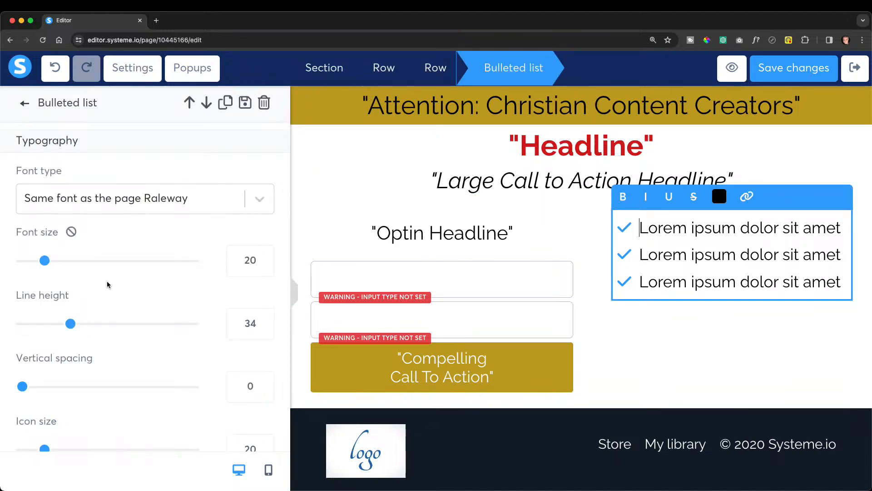
scroll(108, 284, down, 6)
scroll(108, 284, down, 6)
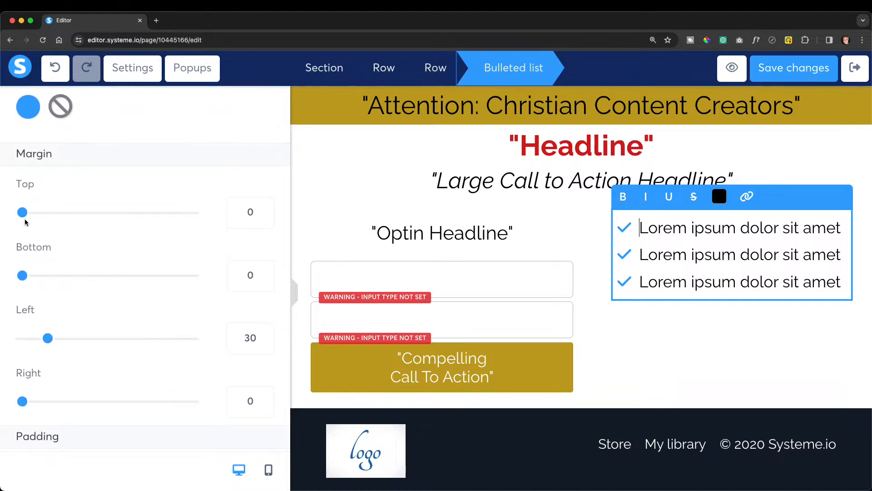
drag(25, 219, 69, 232)
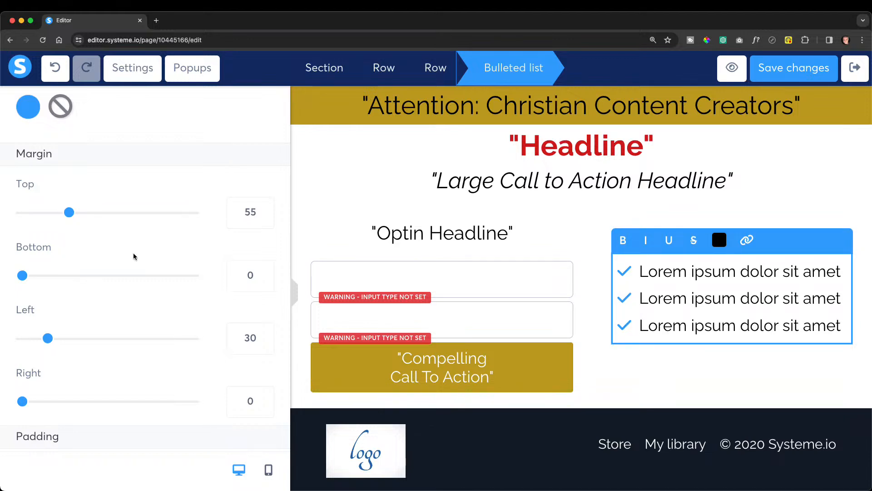
Replace the first placeholder line of the bulleted list with "Bullet #1".
scroll(75, 290, down, 2)
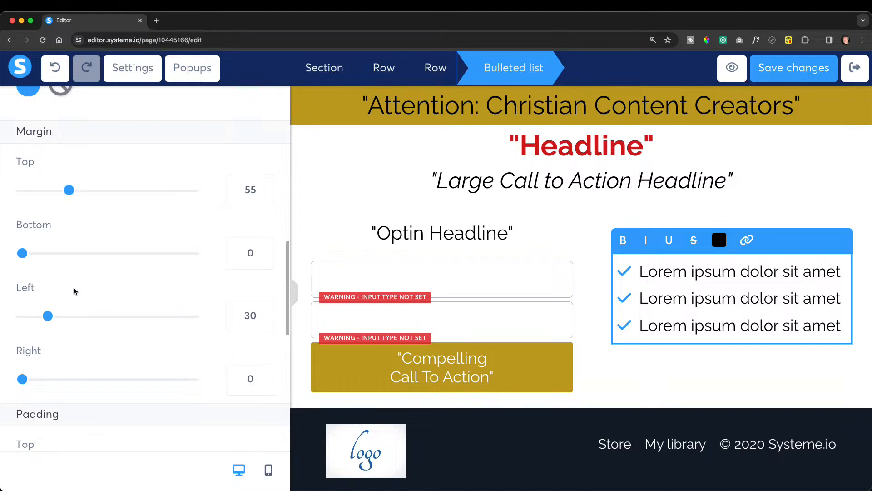
scroll(75, 290, down, 10)
scroll(74, 290, down, 5)
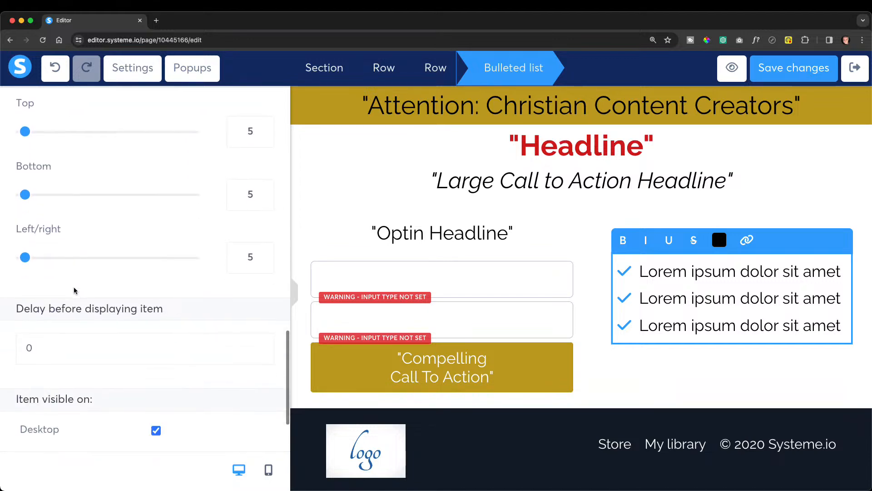
scroll(152, 297, up, 15)
scroll(152, 296, up, 8)
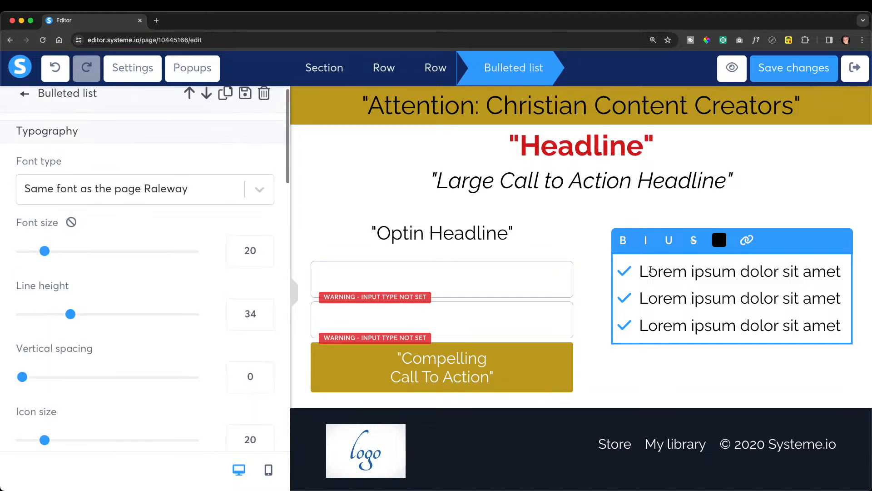
drag(640, 271, 844, 268)
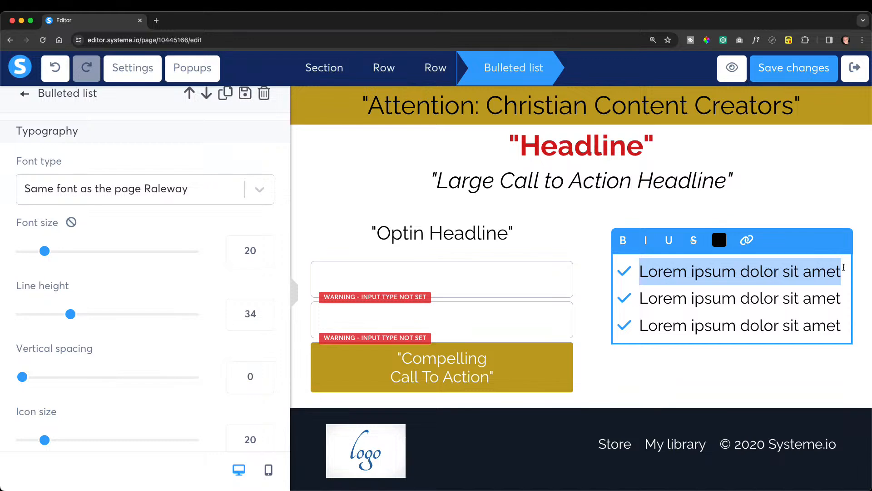
text(Bukk)
key(BackSpace)
key(BackSpace)
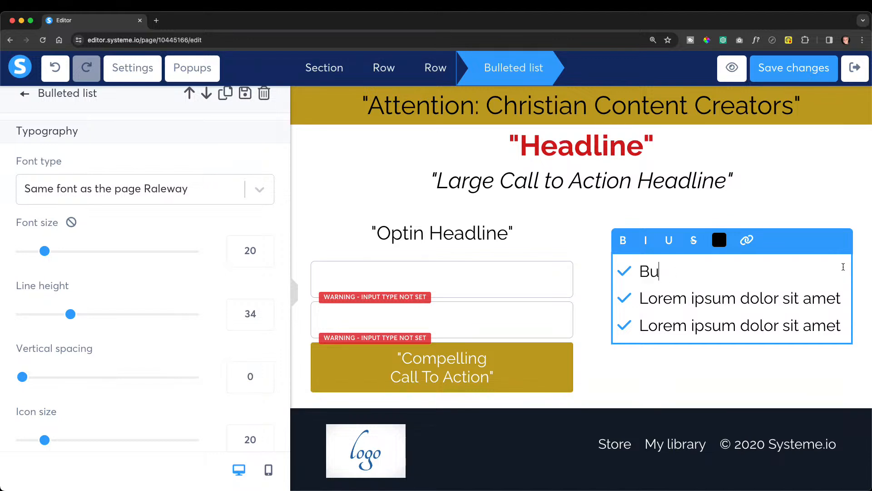
text(llet #1)
Replace the second and third placeholder lines of the bulleted list with "Bullet #2" and "Bullet #3".
drag(641, 298, 868, 302)
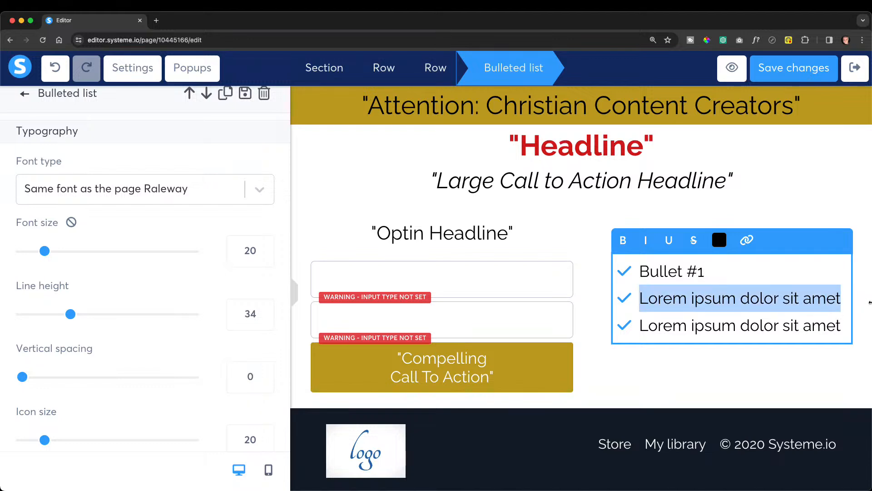
text(Bullet)
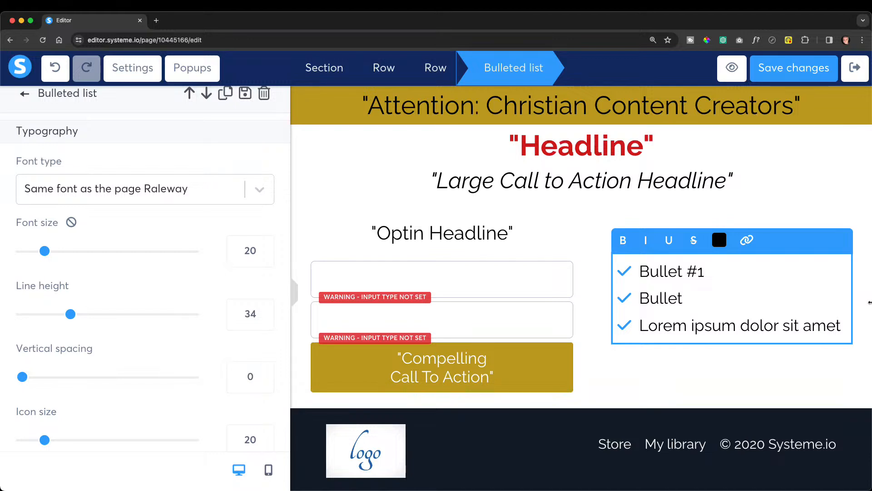
text( #2)
drag(635, 325, 855, 335)
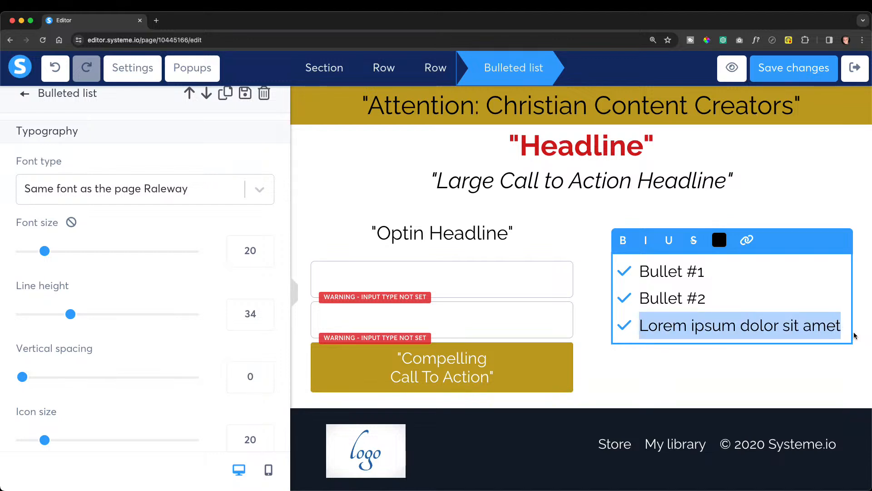
text(B)
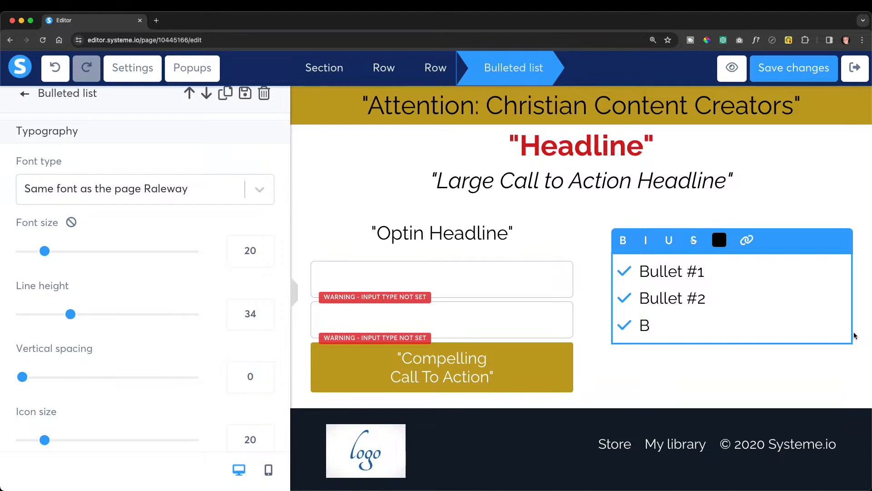
text(ullet #)
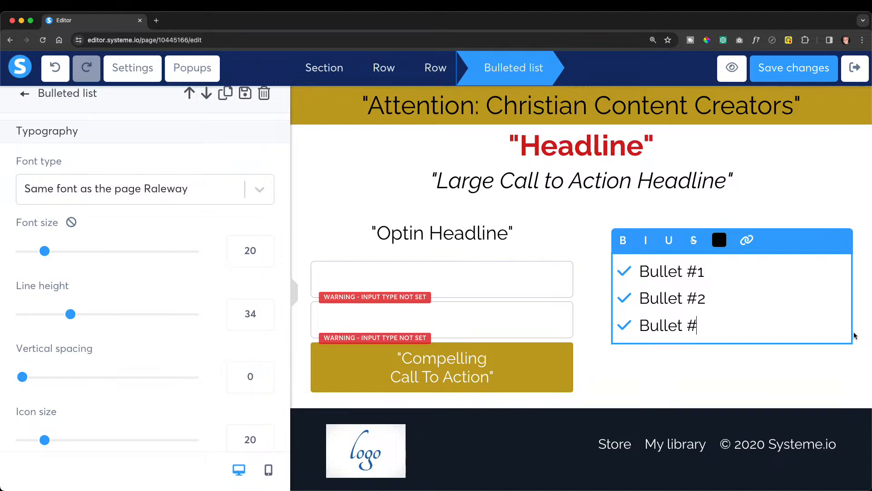
text(3)
Set the footer section's top, bottom and left/right padding to 0 and its top margin to 29.
scroll(684, 253, down, 1)
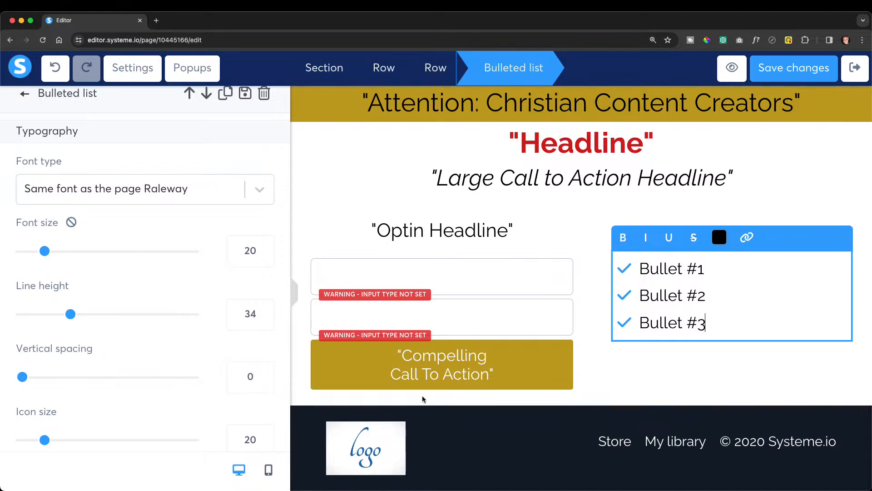
click(418, 429)
click(336, 402)
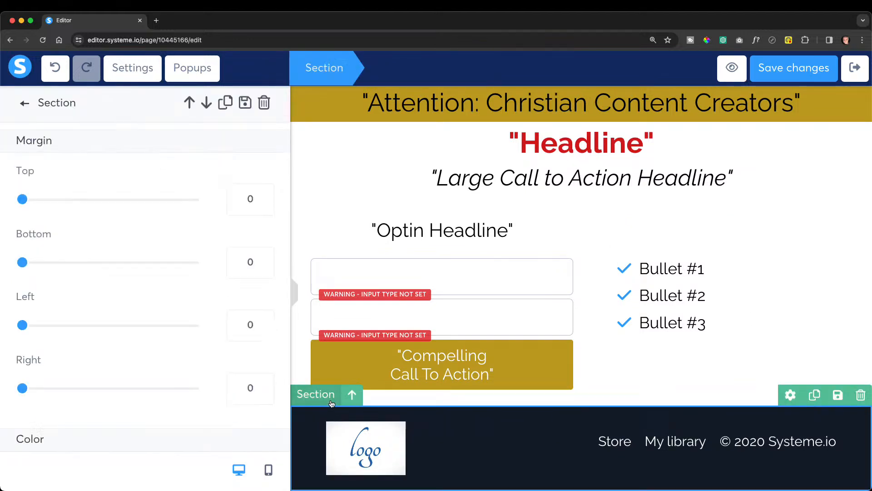
scroll(178, 195, down, 12)
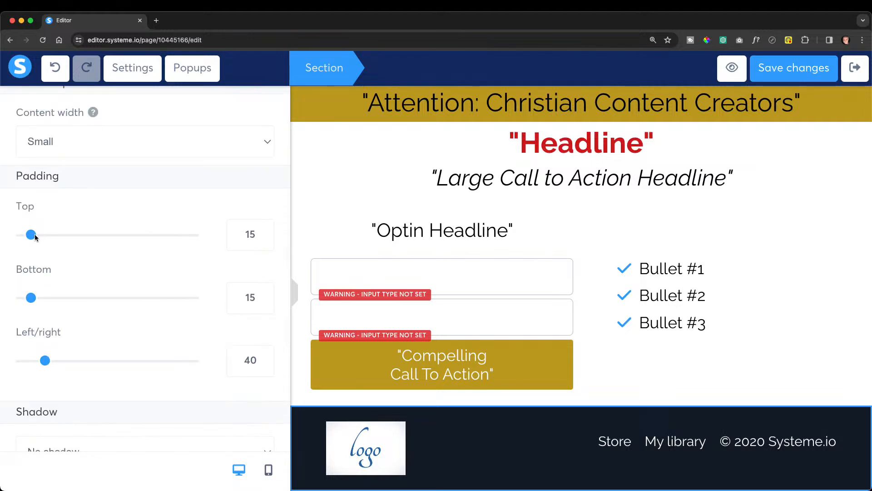
drag(31, 235, 9, 240)
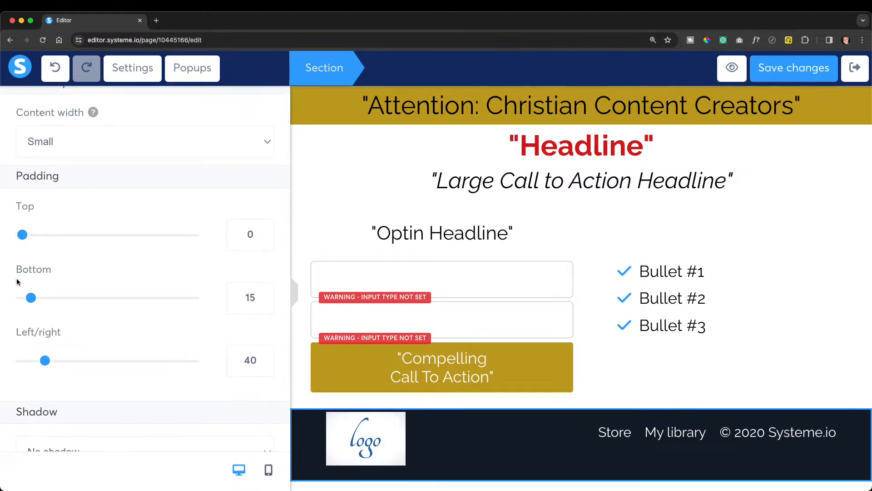
drag(31, 298, 3, 297)
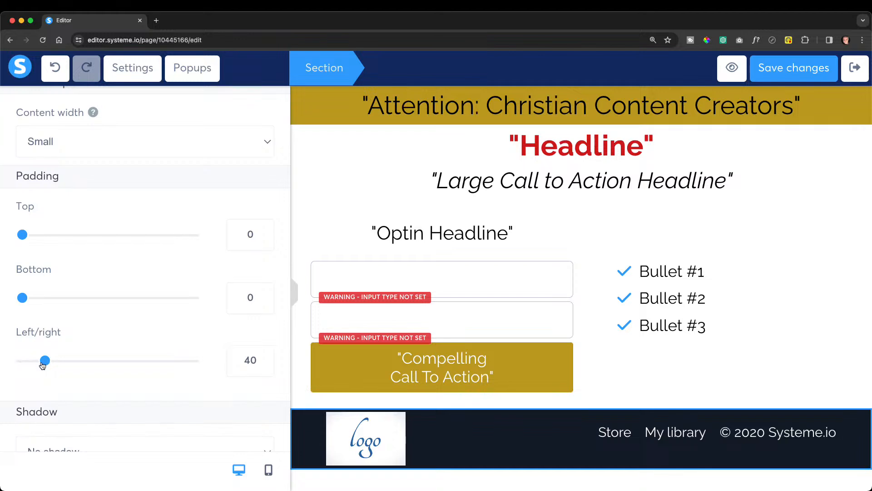
drag(42, 365, 7, 361)
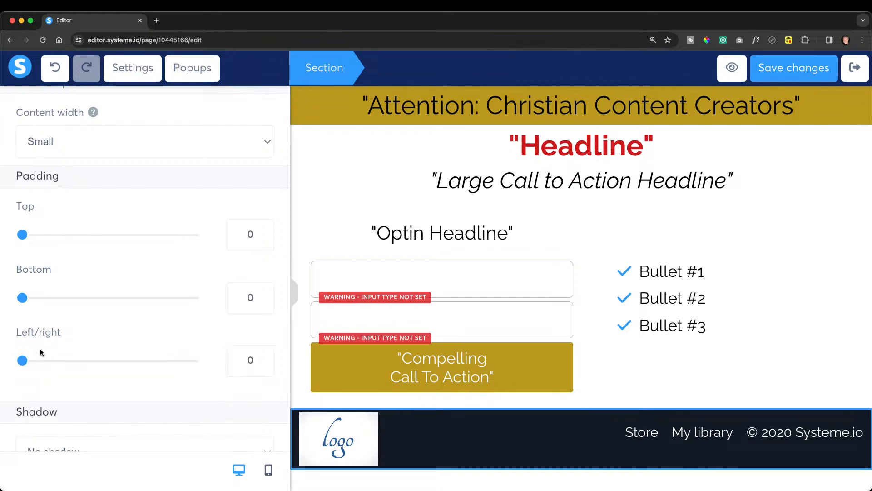
scroll(48, 241, up, 10)
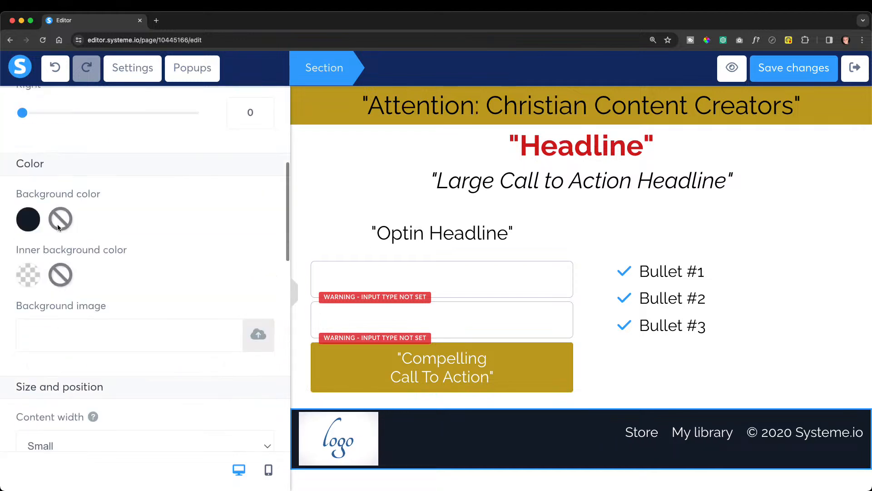
drag(24, 201, 47, 208)
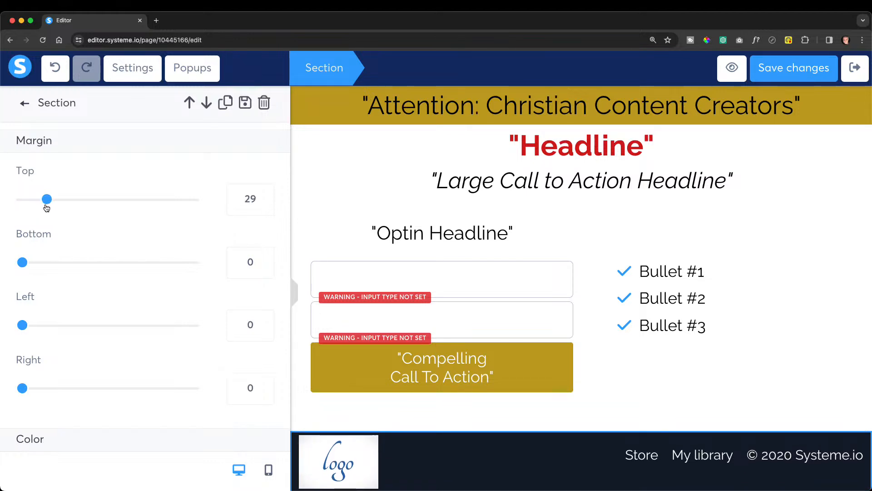
Clear the titles of the Store and My library items in the footer menu.
click(677, 457)
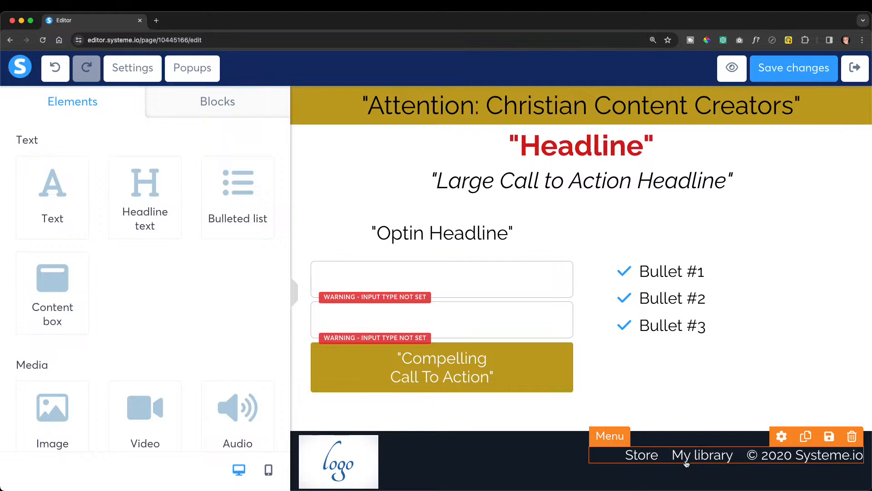
click(782, 439)
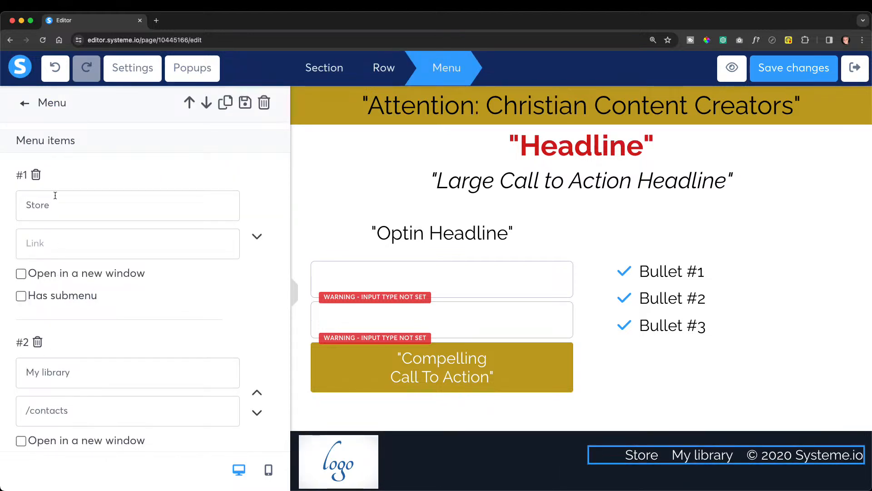
drag(55, 195, 1, 188)
key(BackSpace)
drag(83, 380, 2, 364)
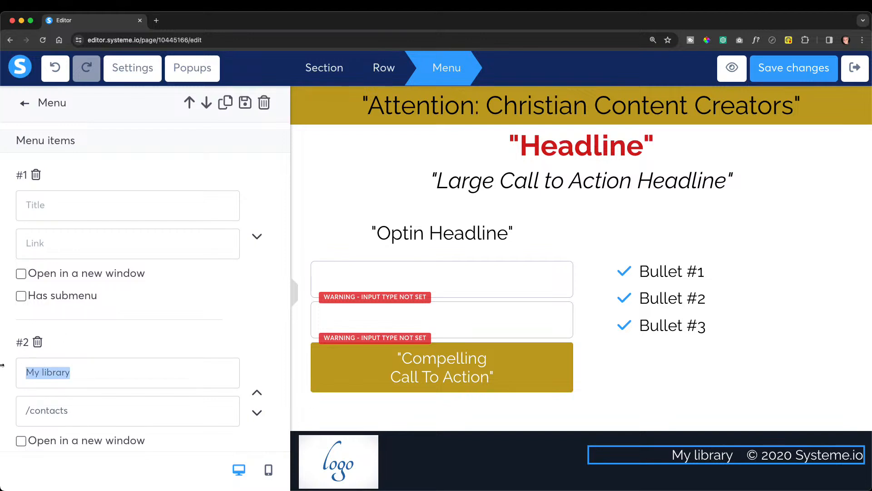
key(BackSpace)
Change the footer menu's copyright text to the year 2024 and replace Systeme.io with the page owner's brand name.
scroll(46, 372, down, 5)
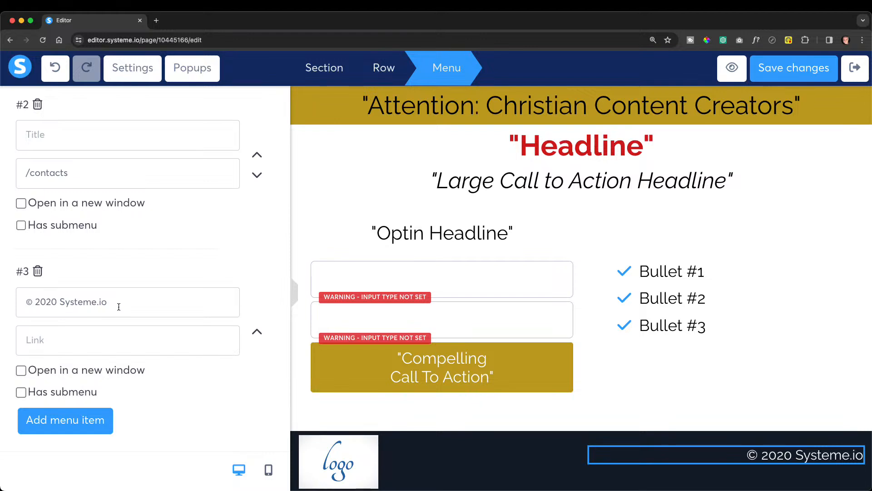
click(57, 302)
key(BackSpace)
text(4)
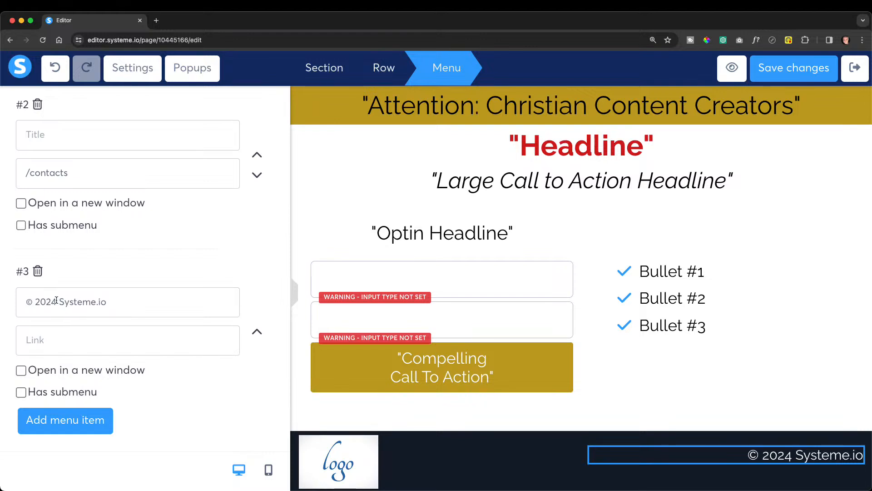
drag(64, 302, 162, 308)
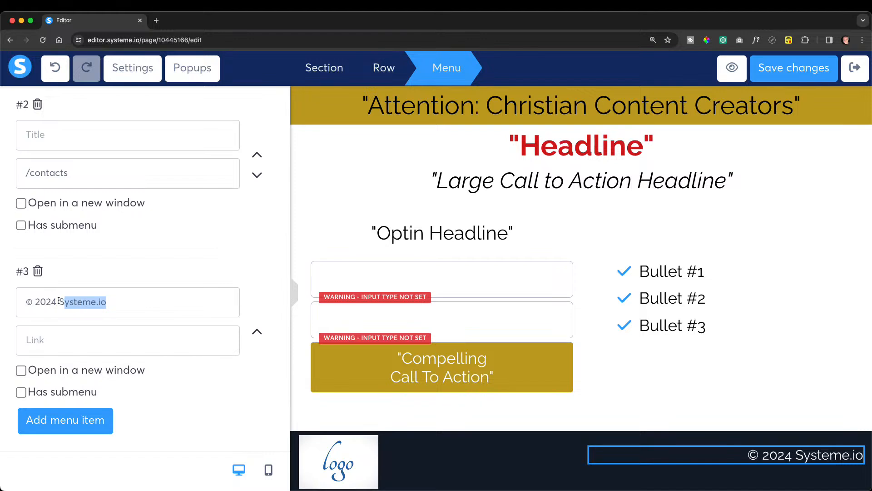
text(Mike)
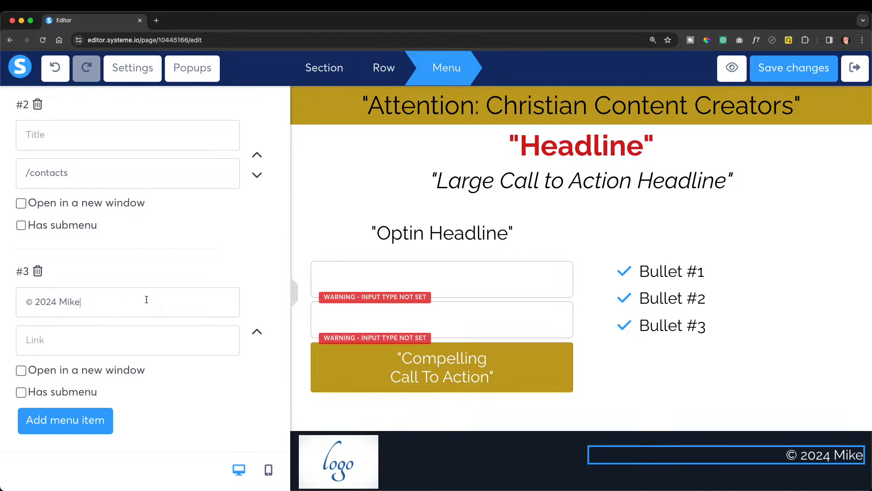
text( Griffi)
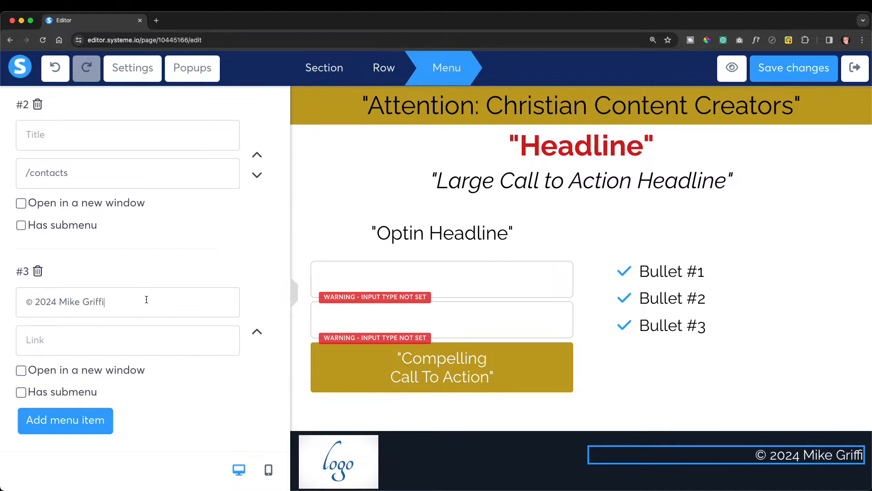
text(n Live)
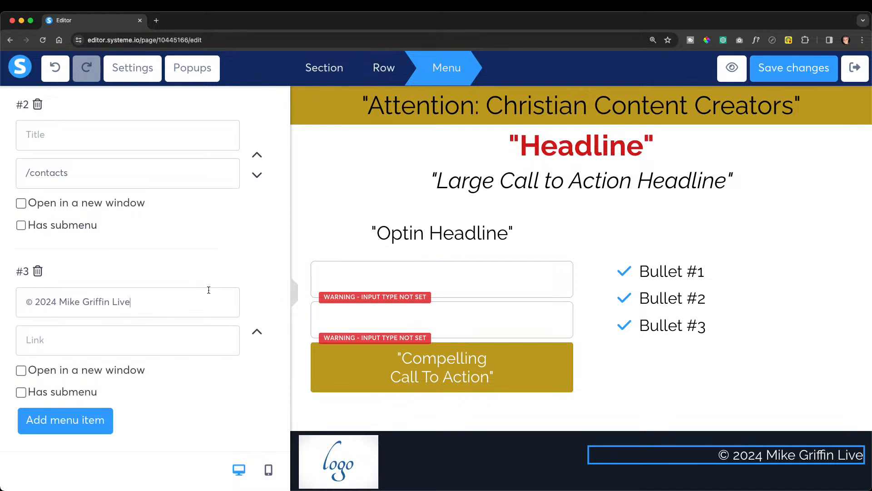
Reduce the footer menu's font size to 16.
scroll(134, 343, down, 8)
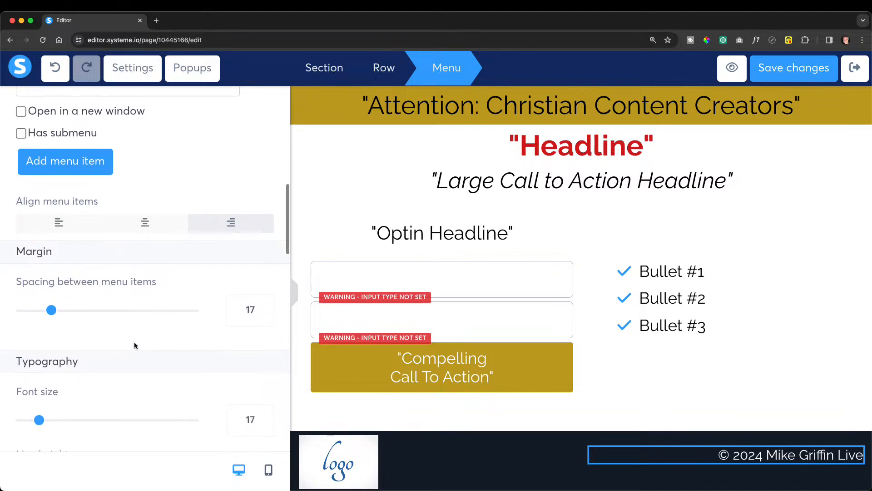
scroll(135, 342, down, 3)
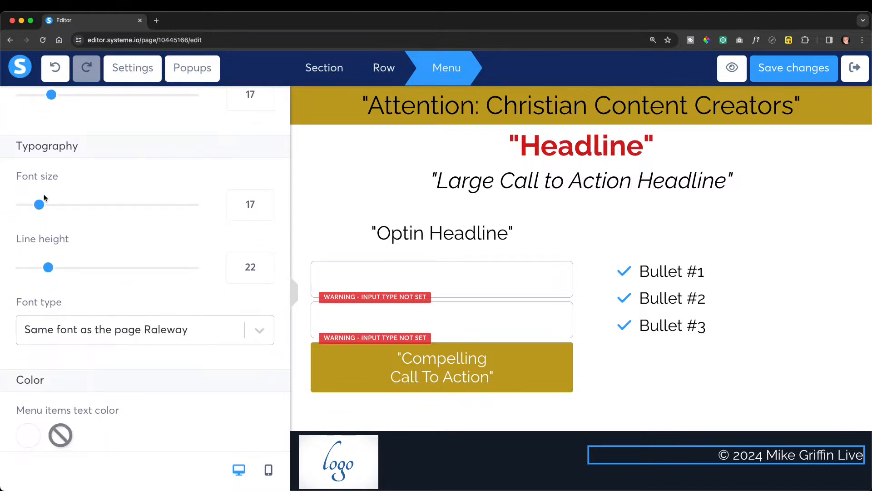
drag(43, 207, 38, 207)
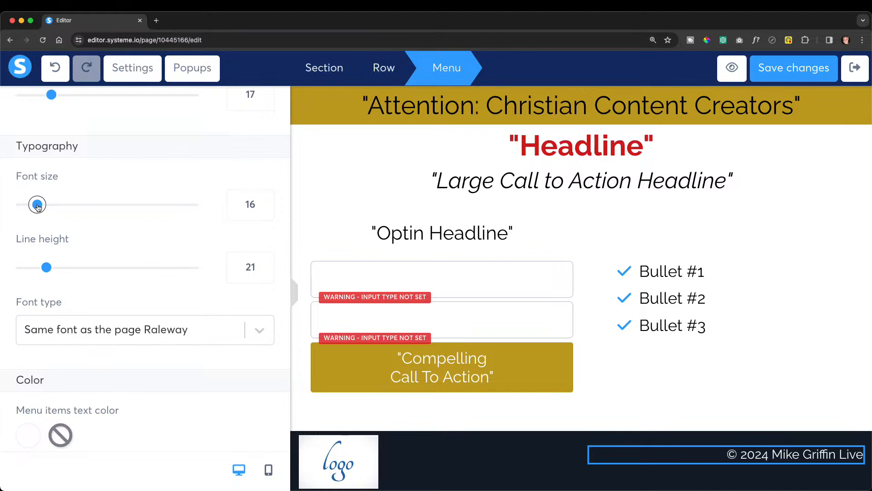
Remove the current logo file from the image in the footer.
click(358, 479)
click(431, 468)
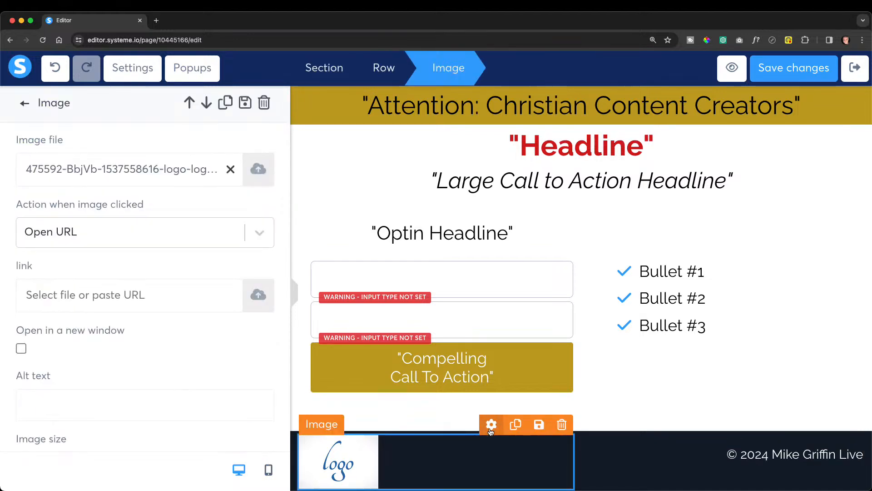
click(231, 169)
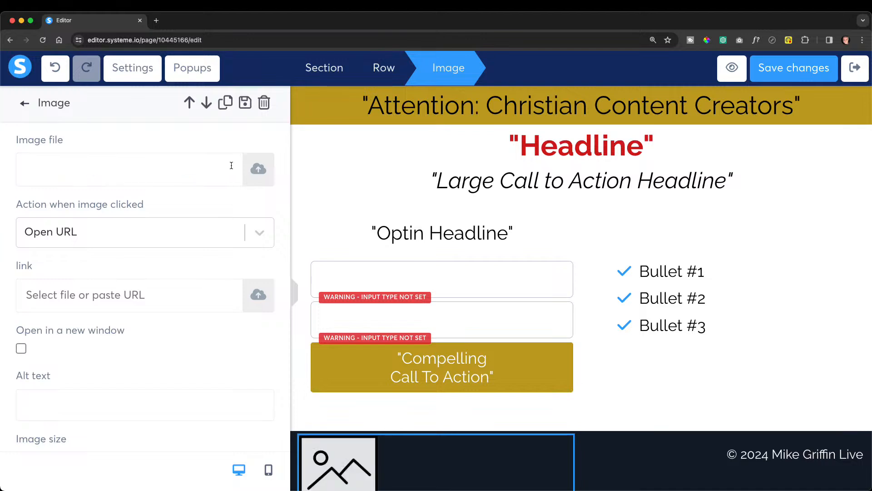
click(258, 170)
click(489, 106)
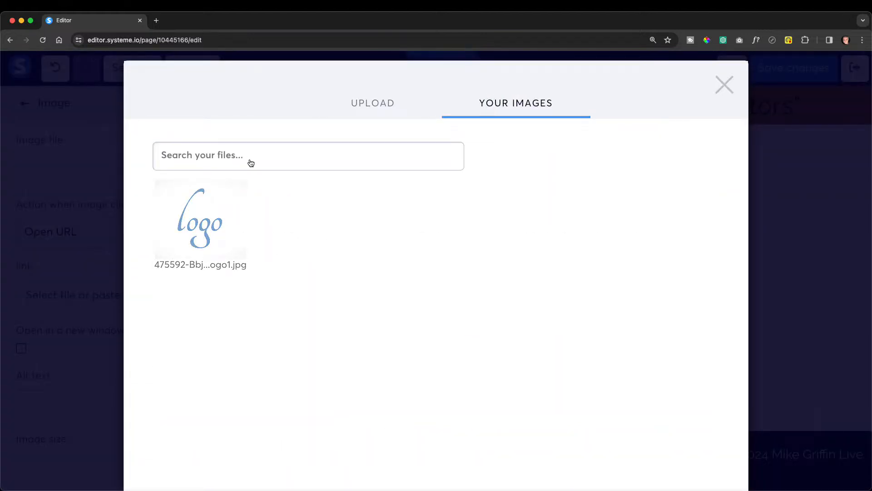
text(dove)
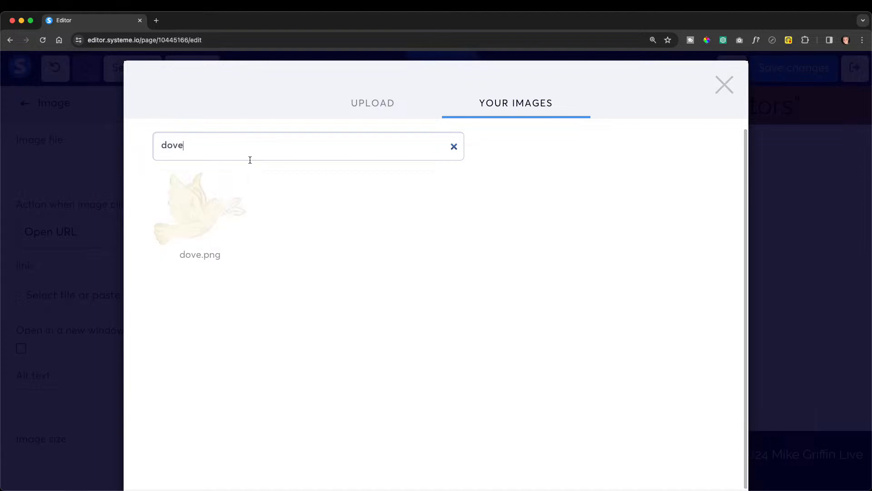
click(181, 217)
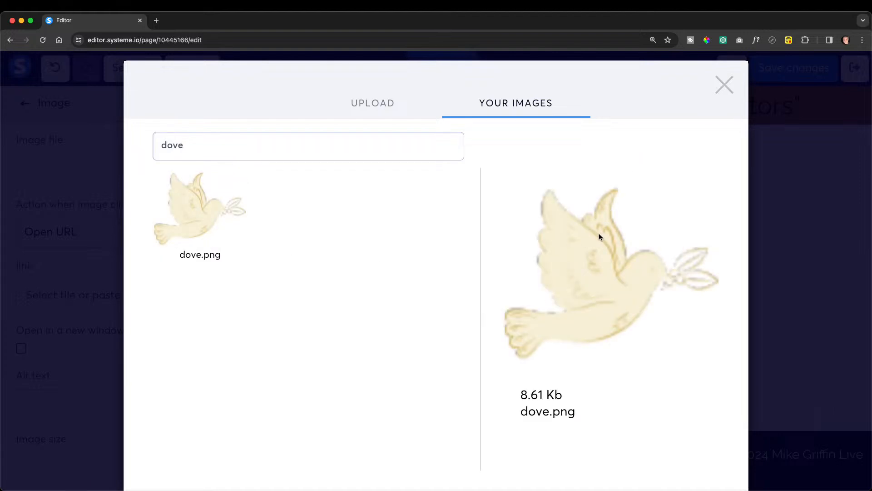
click(196, 208)
click(726, 85)
Insert dove.png from the account's stored images as the footer logo.
click(326, 460)
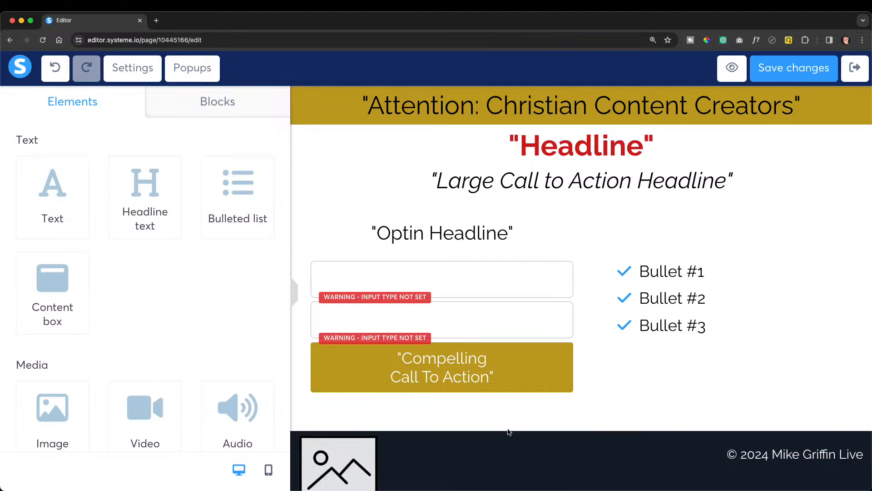
click(499, 446)
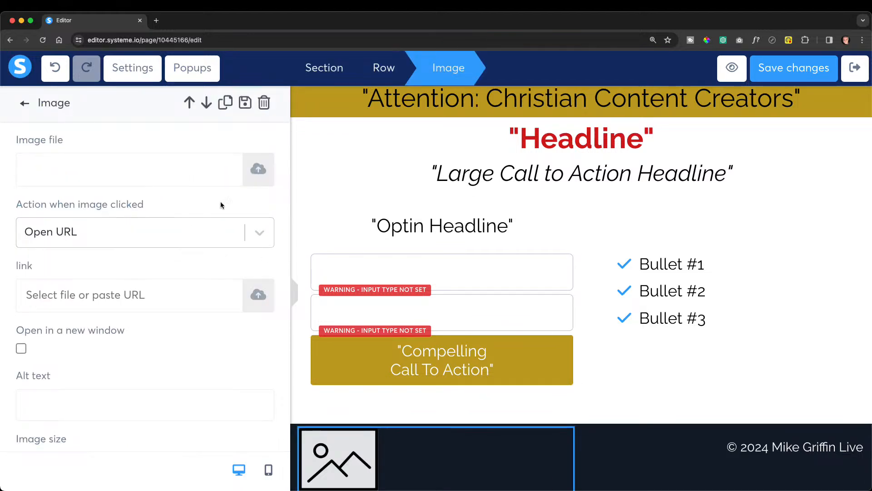
click(250, 177)
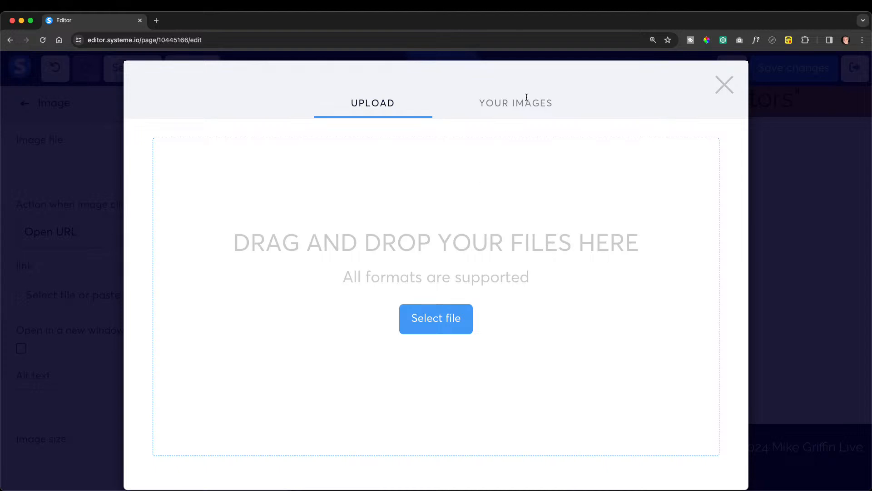
click(526, 103)
scroll(360, 276, down, 6)
scroll(363, 275, up, 3)
scroll(363, 276, up, 2)
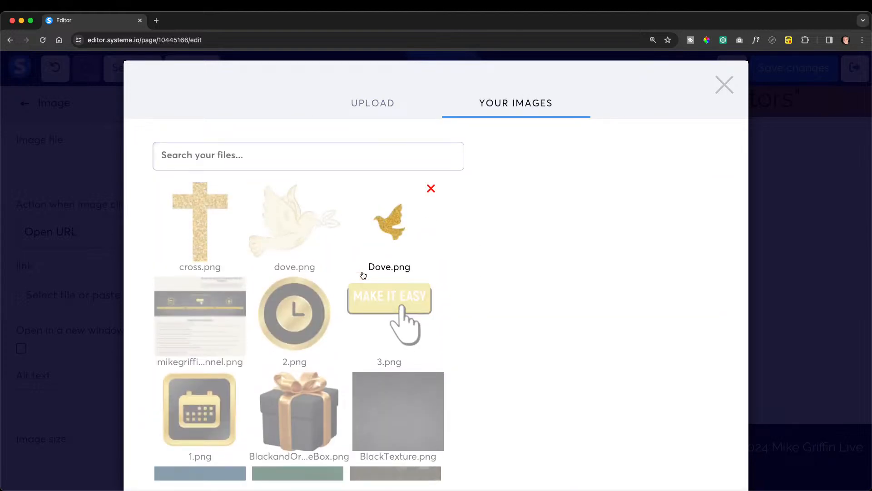
scroll(363, 275, down, 4)
scroll(363, 276, down, 2)
scroll(363, 276, up, 4)
click(293, 196)
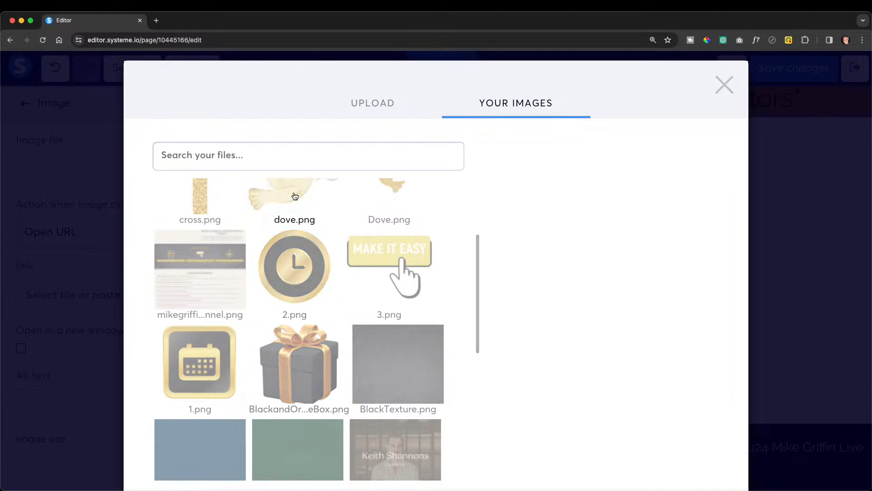
scroll(293, 194, down, 1)
scroll(554, 289, down, 1)
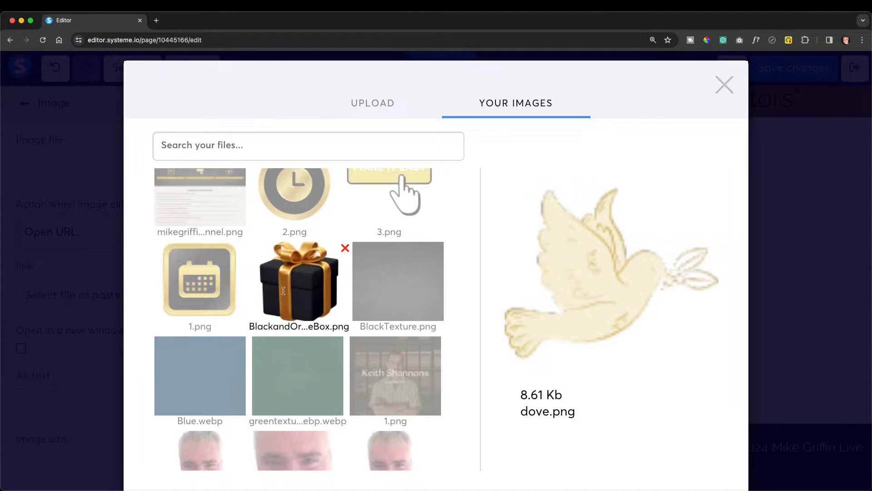
scroll(362, 221, up, 1)
scroll(362, 220, up, 1)
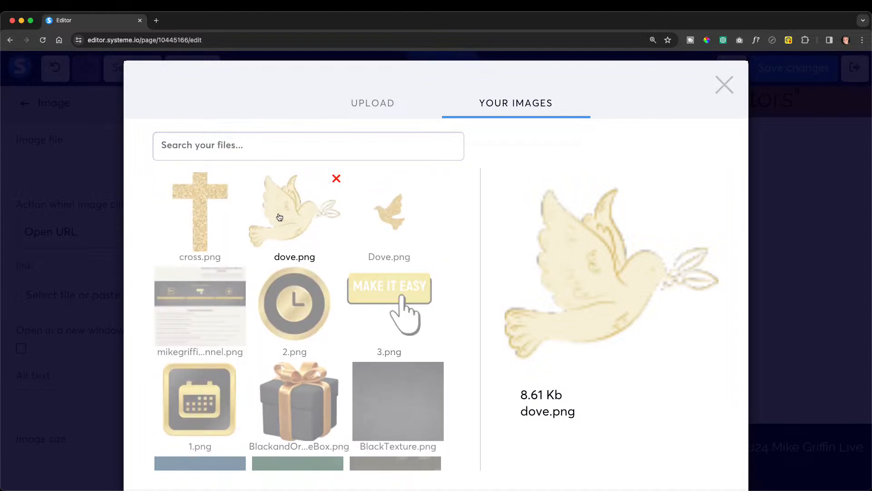
scroll(647, 321, down, 2)
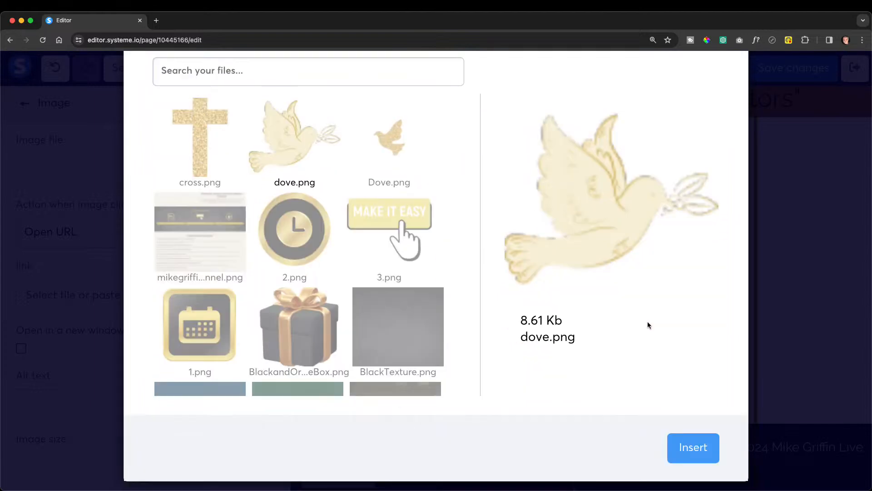
click(700, 449)
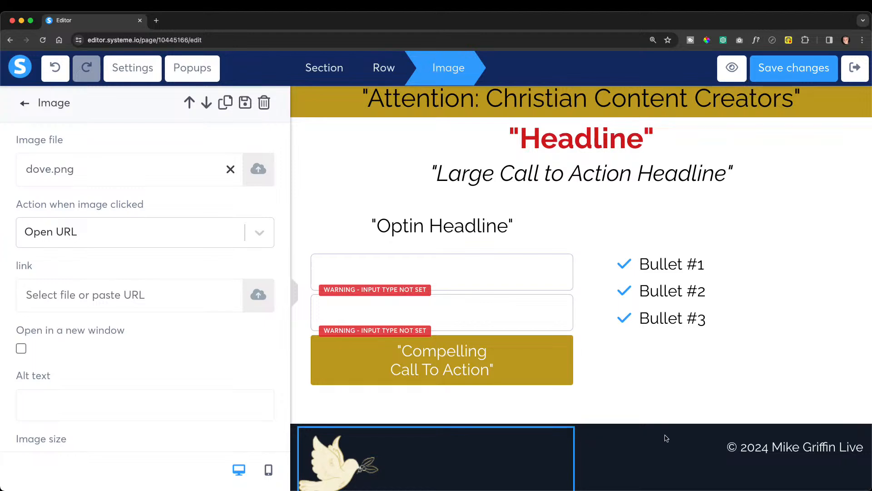
Reduce the footer dove image's size to 26.
scroll(127, 268, down, 3)
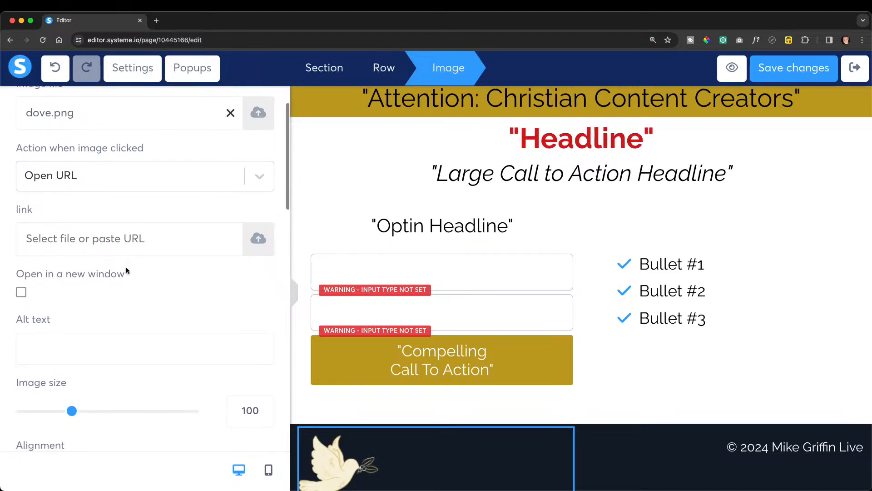
drag(72, 366, 36, 368)
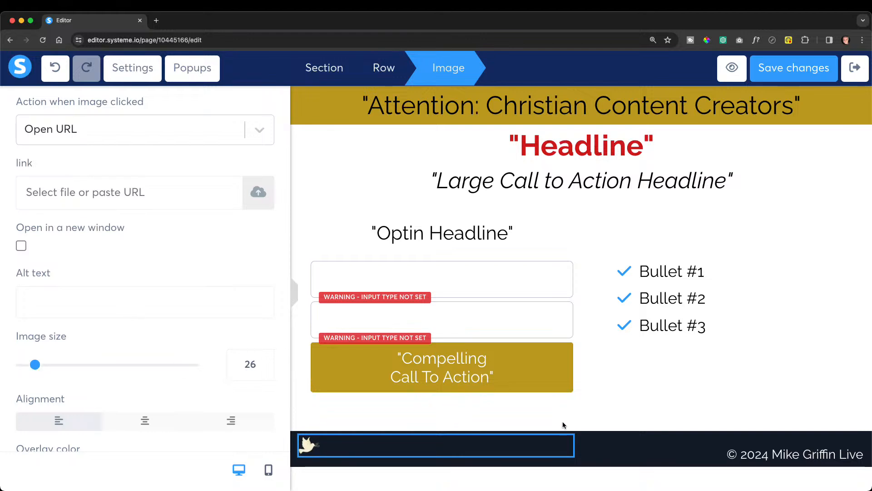
Increase the footer section's top margin to 61.
click(593, 445)
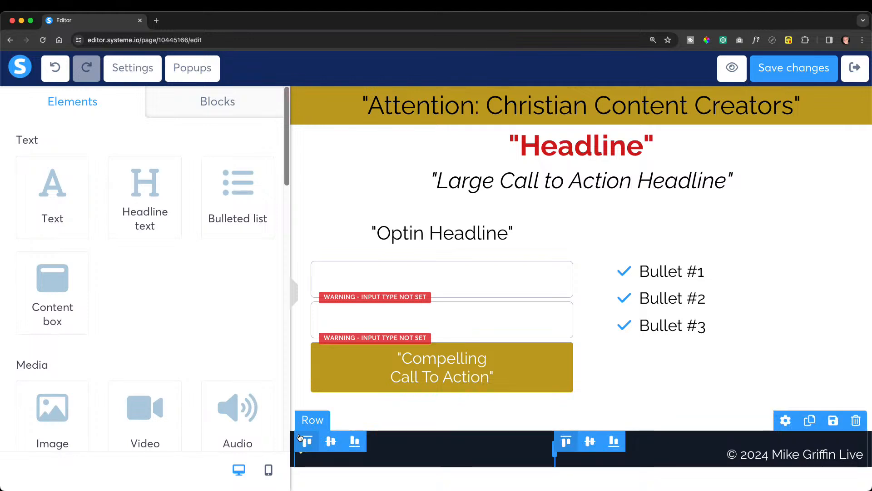
click(294, 436)
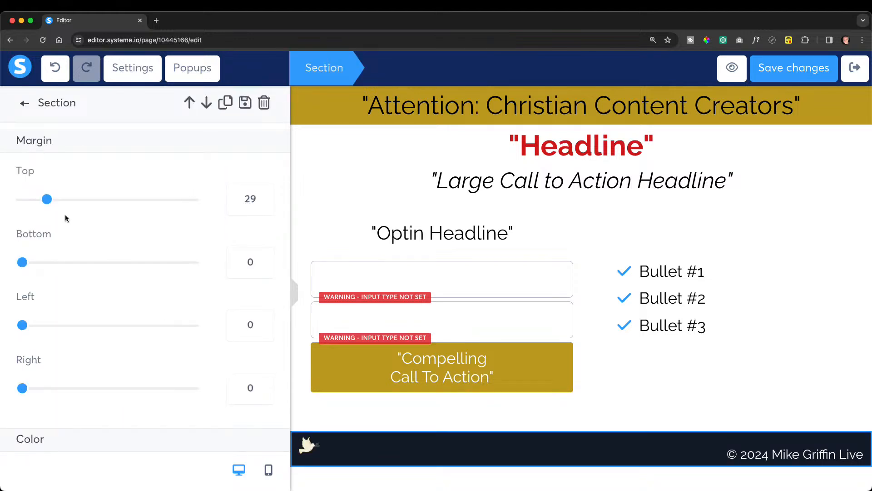
drag(49, 203, 74, 204)
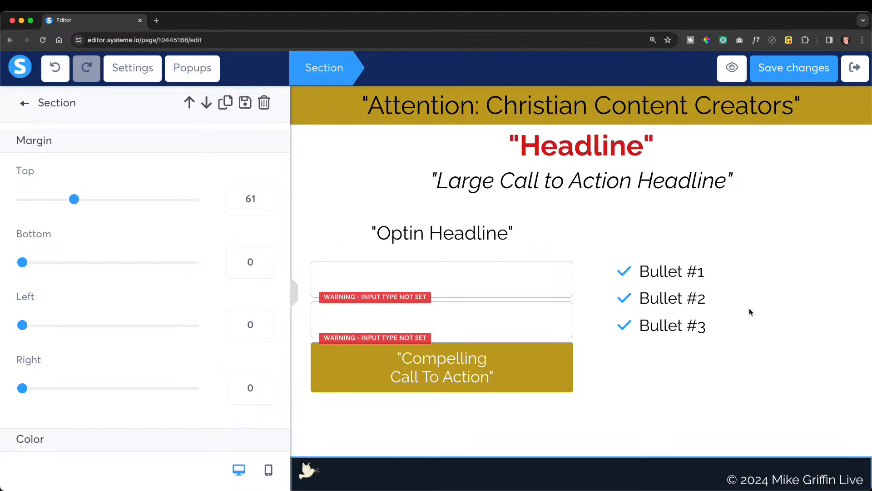
Move the bulleted list into the opt-in form's column, between the "Optin Headline" and the first input field.
click(673, 294)
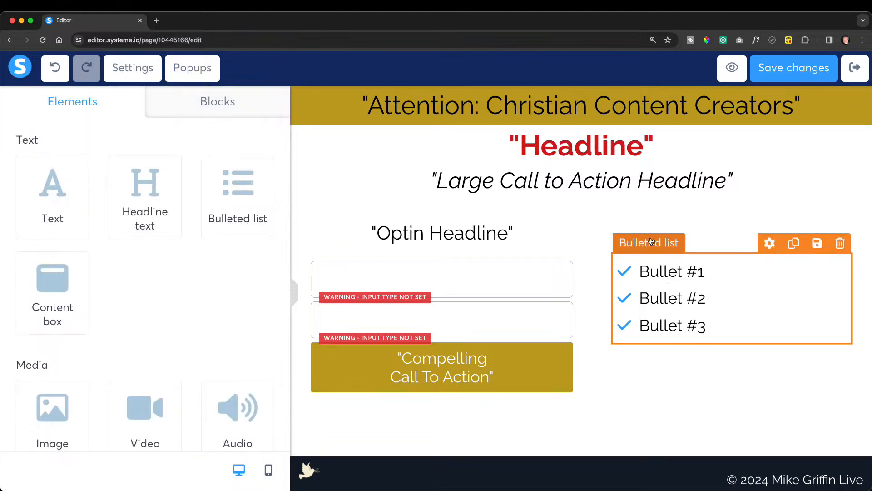
drag(651, 241, 442, 257)
drag(441, 258, 441, 256)
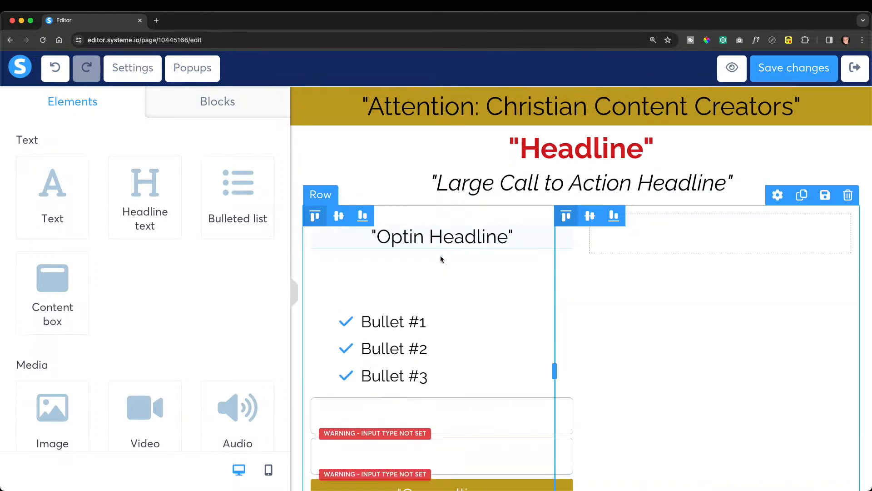
click(419, 268)
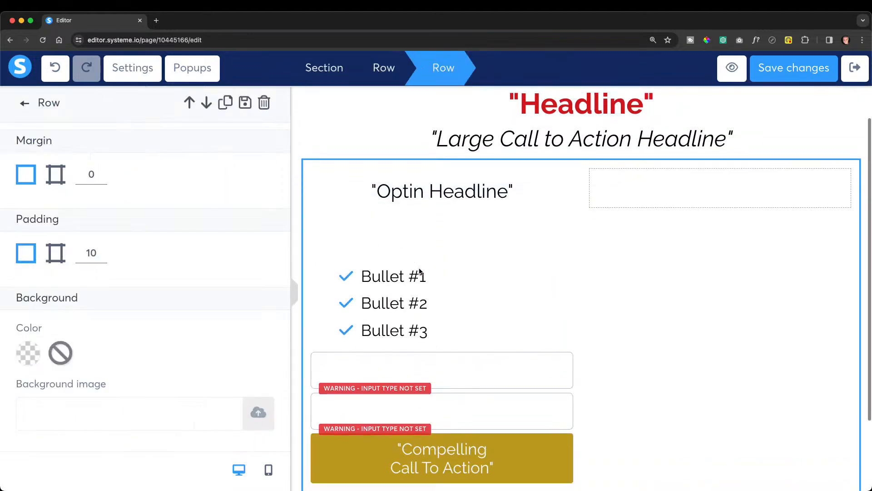
click(404, 246)
click(404, 245)
click(369, 269)
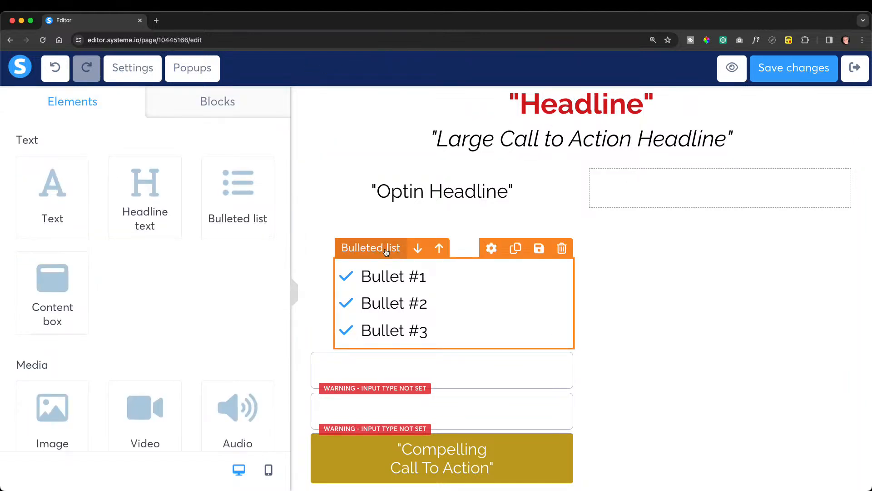
scroll(224, 242, down, 5)
scroll(223, 241, up, 5)
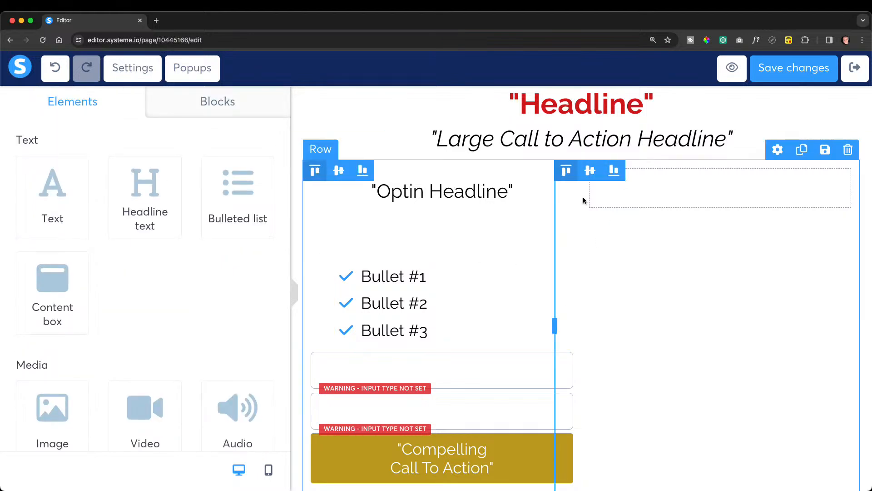
Undo the recent move of the bulleted list under the opt-in headline.
key(super+z)
key(super+z)
key(super+z)
Complete the text headline above the form fields so it reads "Optin Headline" in quotation marks.
click(409, 241)
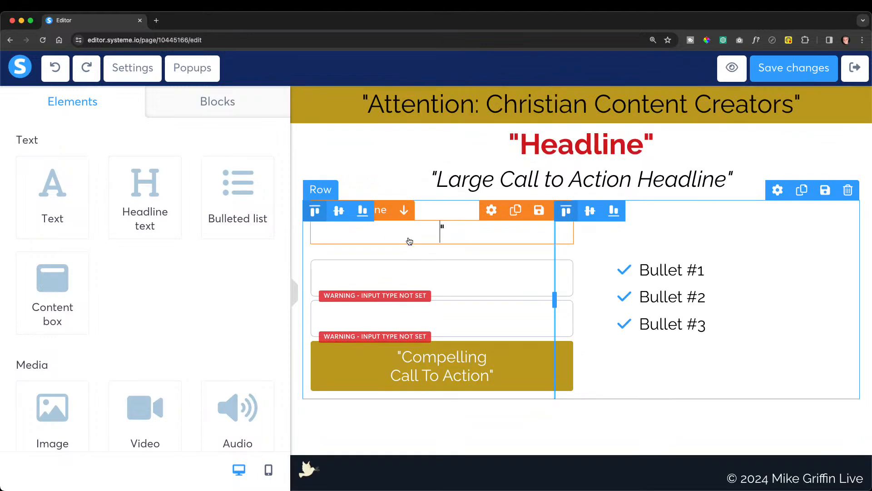
click(447, 233)
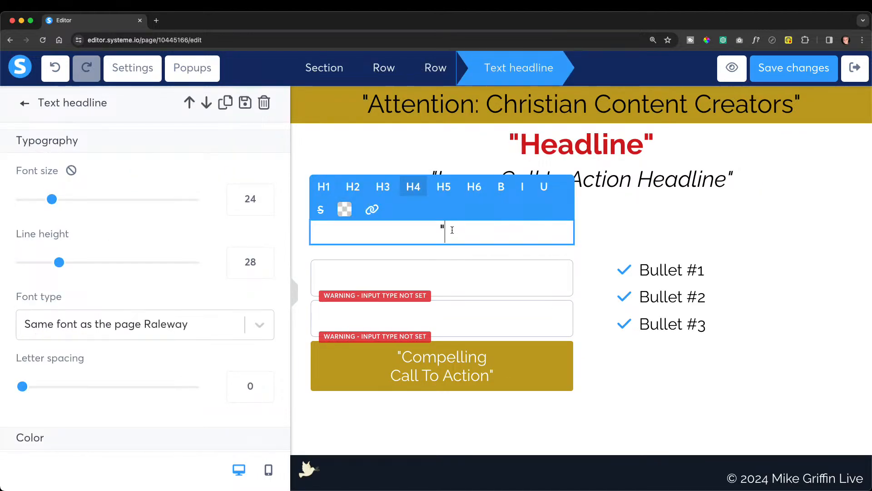
text(Optin )
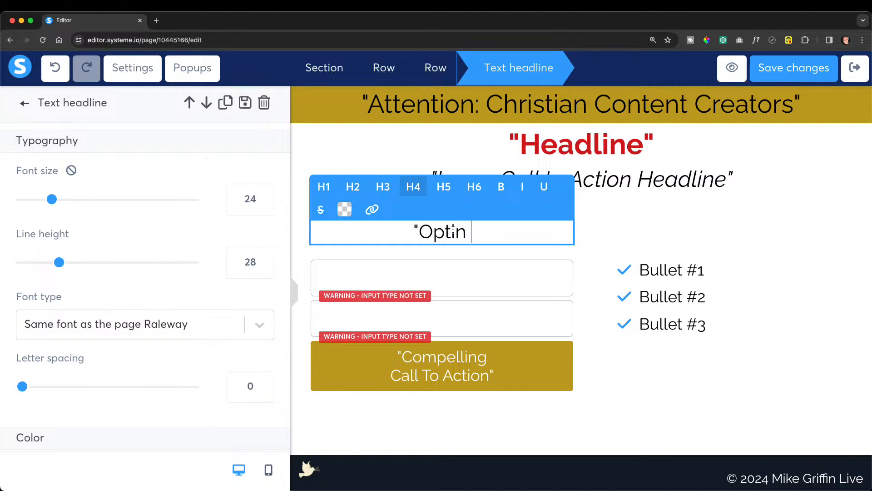
text(Headline)
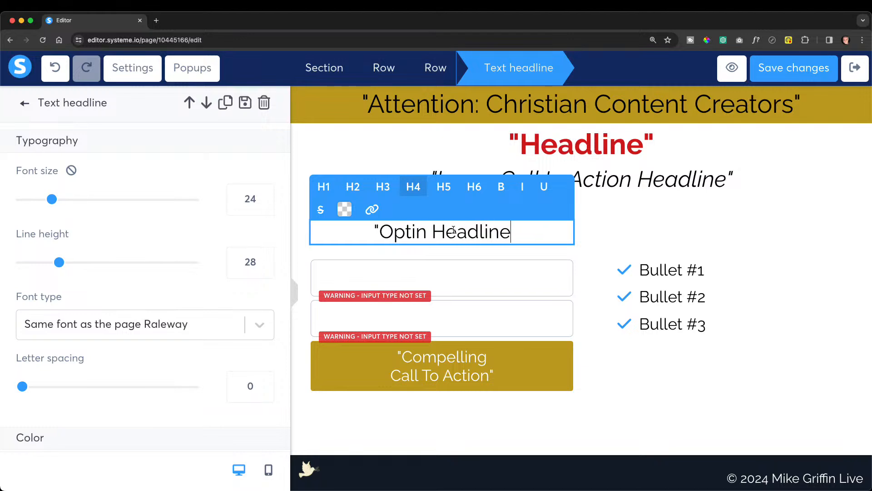
text(")
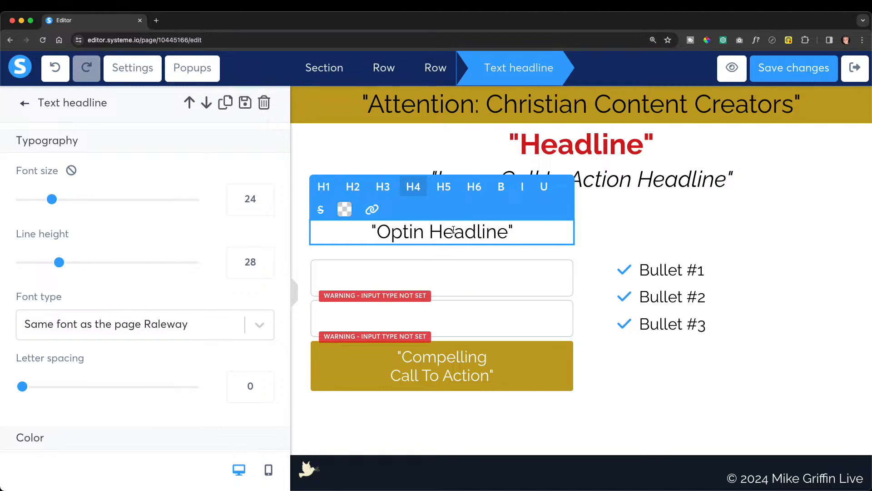
click(796, 362)
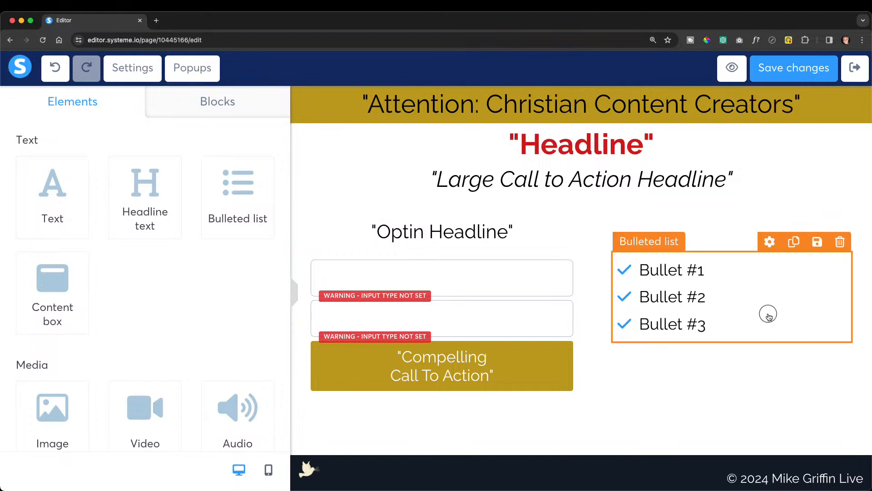
Add a new bulleted list between the opt-in headline and the first form field in the left column.
click(769, 314)
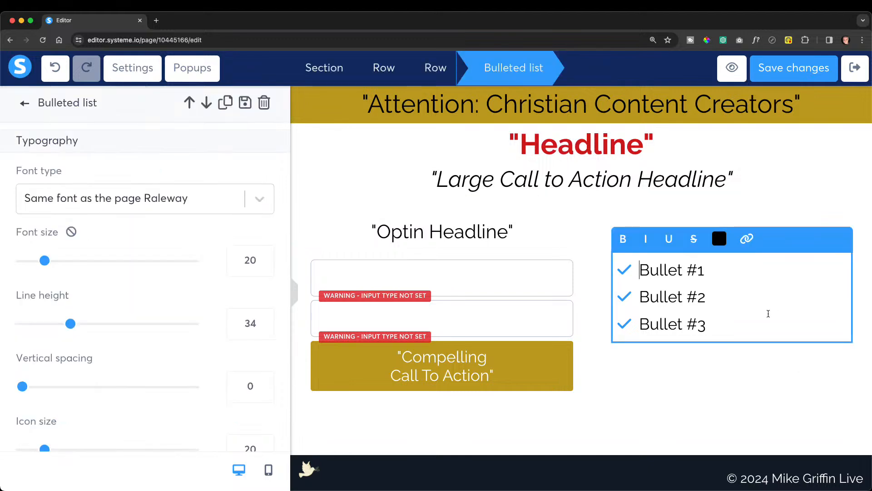
click(485, 235)
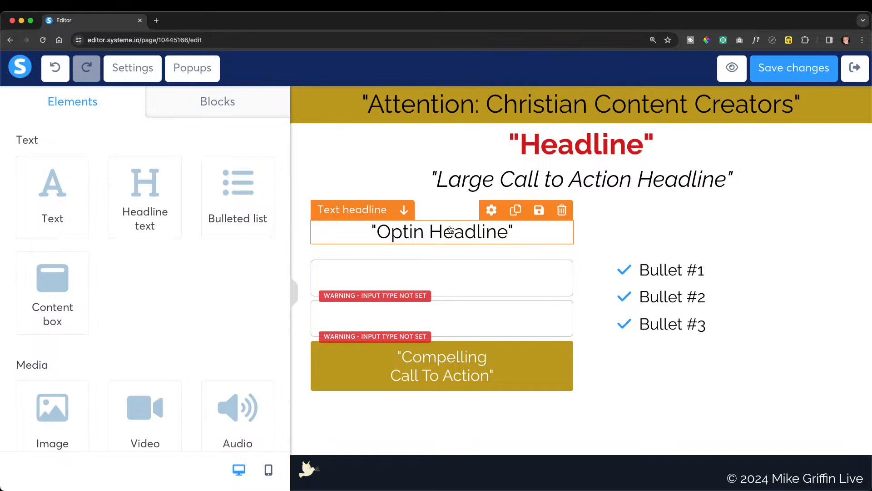
drag(235, 181, 439, 255)
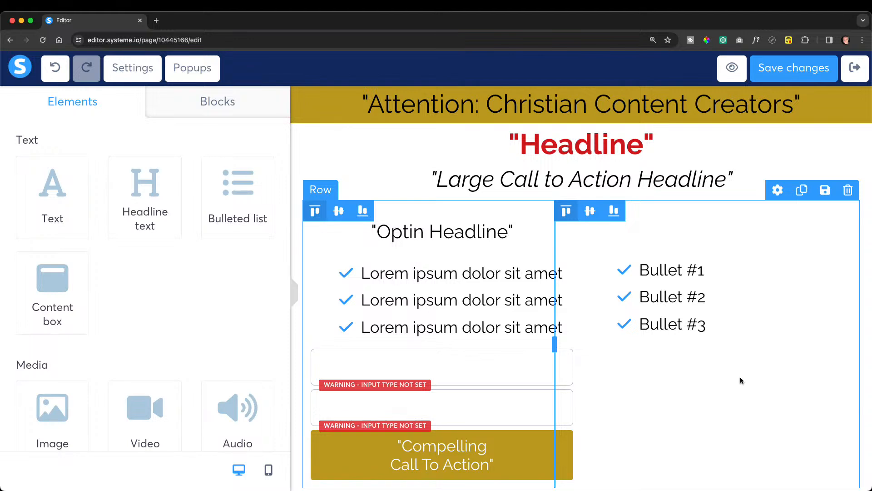
Copy the three bullet texts of the right column's list, Bullet #1 to Bullet #3, and delete them there.
click(689, 323)
click(622, 277)
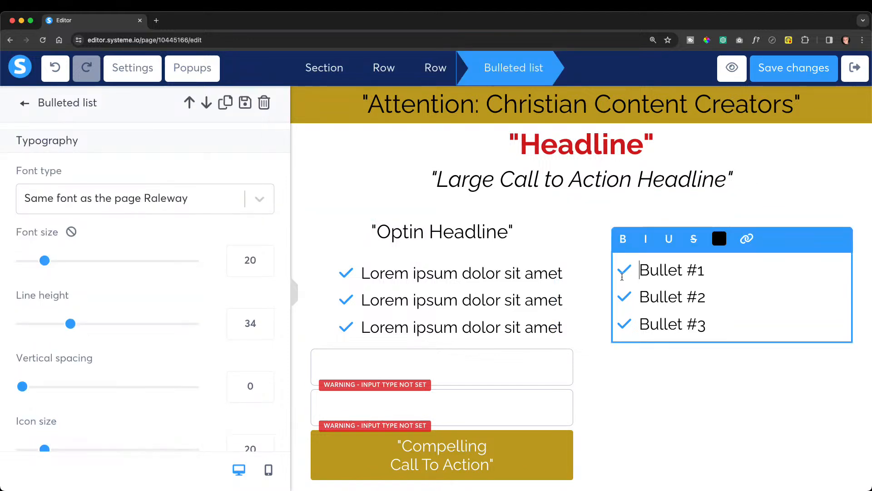
drag(718, 329, 620, 271)
key(super+c)
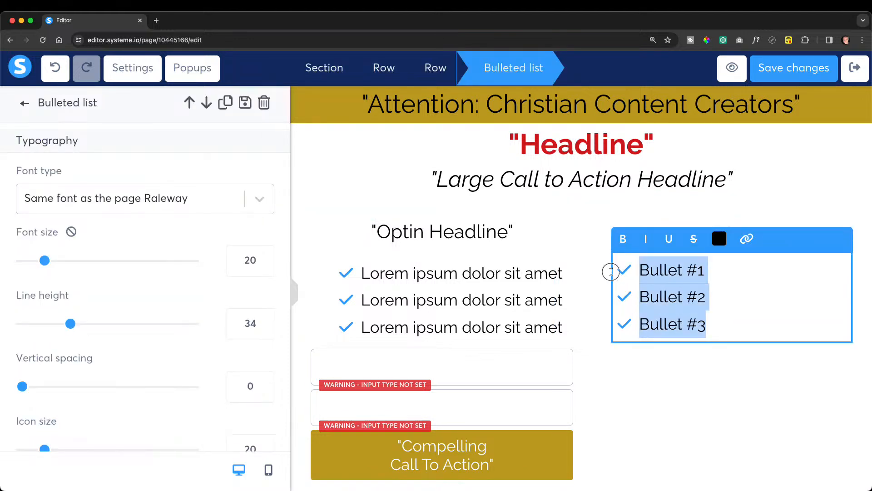
key(BackSpace)
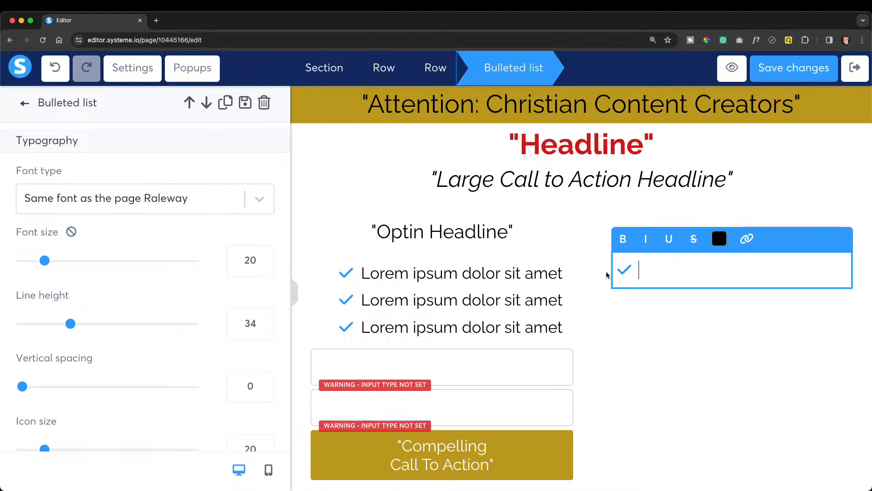
Replace the placeholder lines of the new left-column list with the copied Bullet #1, Bullet #2 and Bullet #3.
click(363, 277)
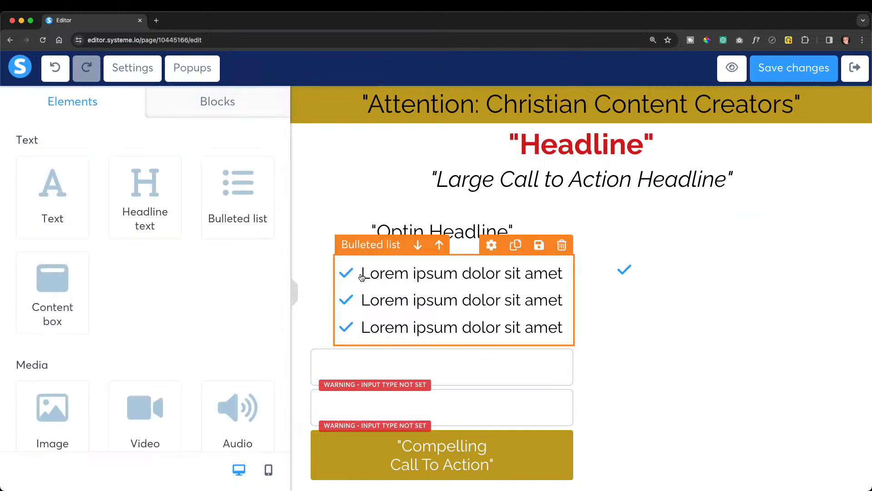
click(362, 277)
drag(362, 277, 559, 344)
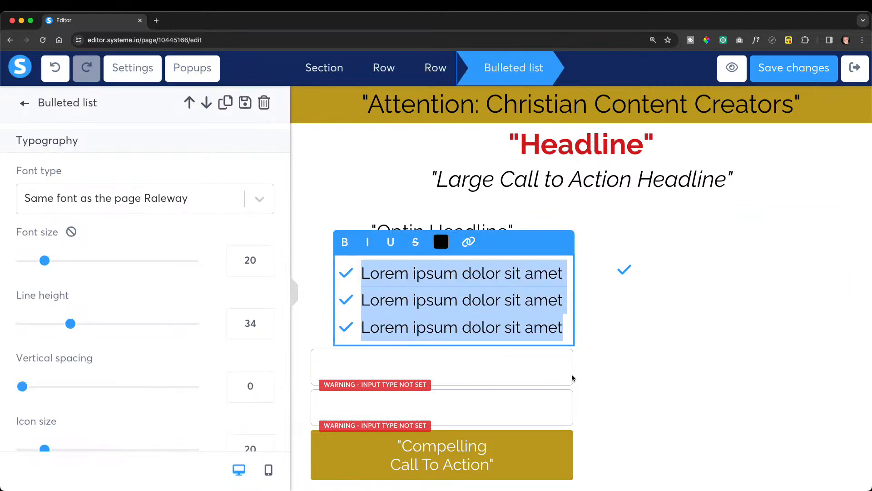
key(super+v)
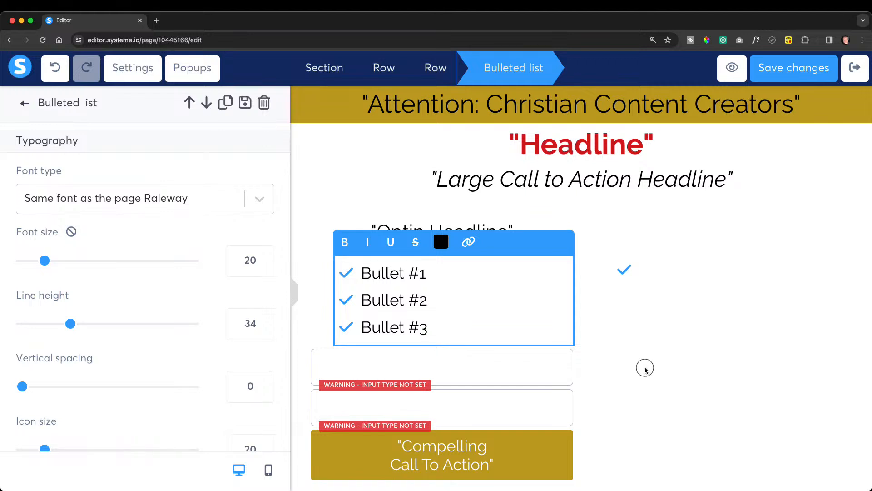
Delete the emptied bulleted list from the right column.
click(639, 311)
click(625, 277)
click(628, 274)
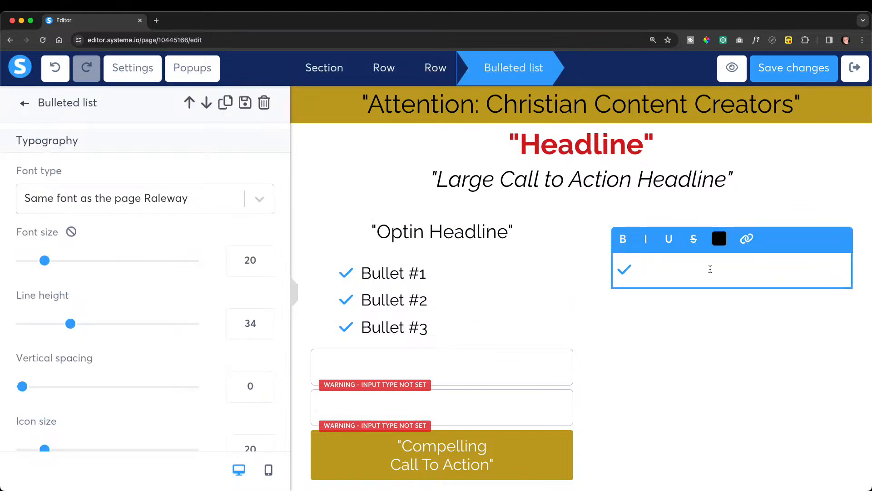
click(687, 356)
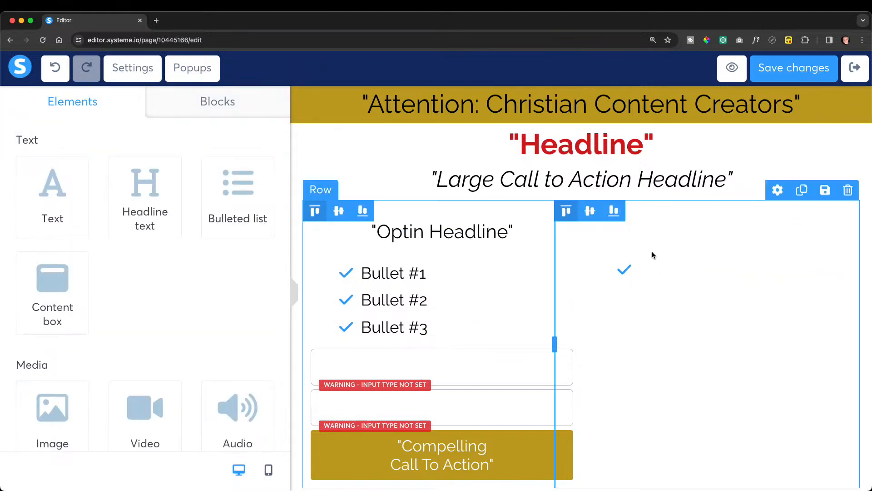
click(840, 243)
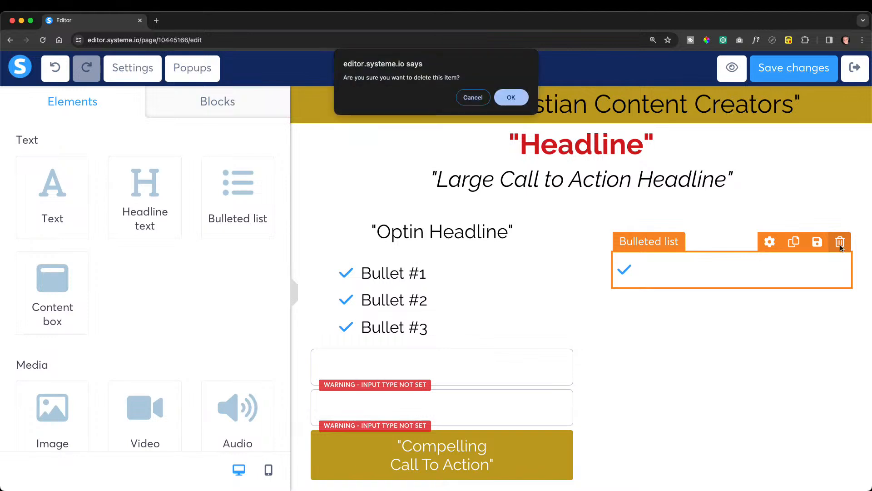
click(514, 99)
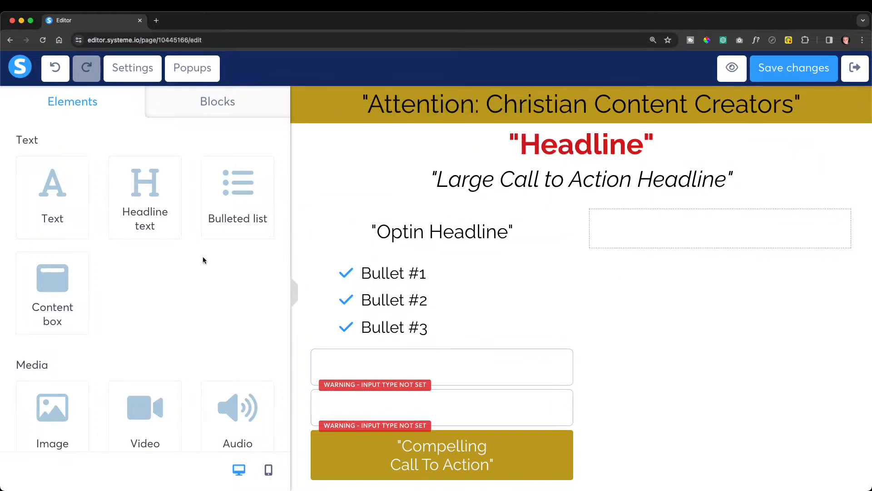
scroll(203, 261, down, 2)
drag(50, 364, 731, 228)
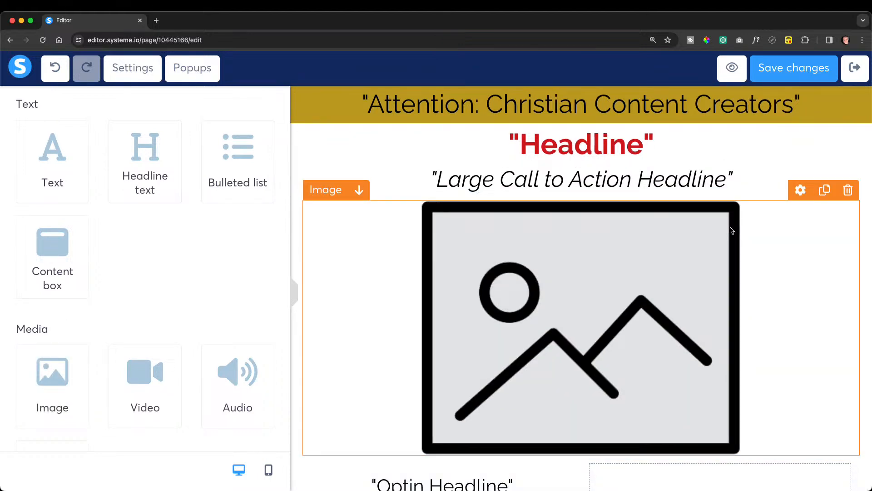
key(super+z)
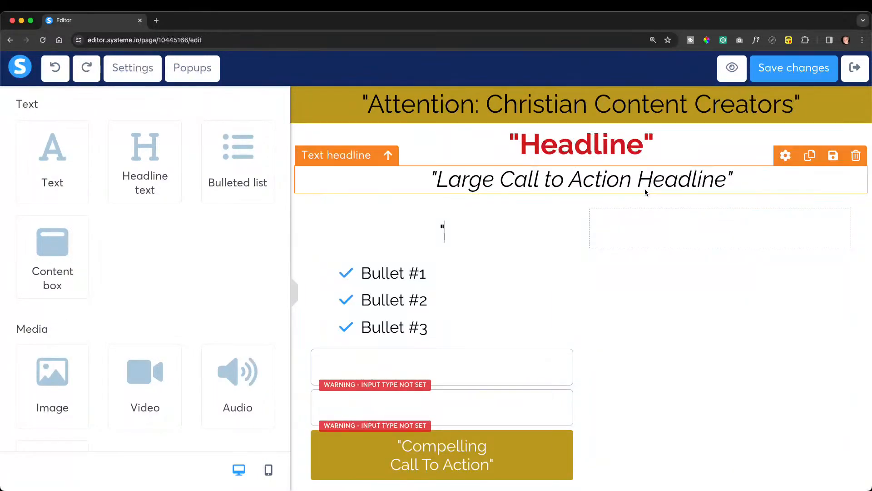
Add an image element to the empty right column of the row.
drag(37, 373, 672, 238)
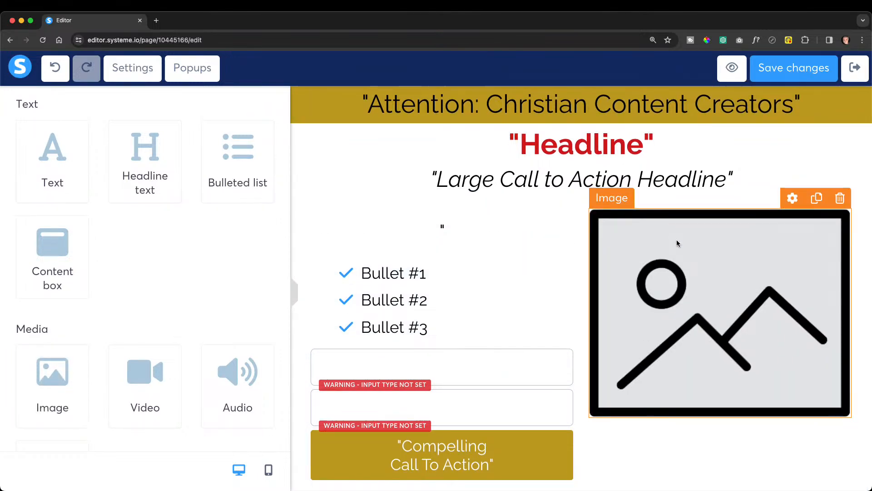
click(769, 222)
scroll(229, 257, down, 4)
scroll(229, 257, down, 7)
scroll(230, 260, down, 7)
scroll(230, 260, up, 17)
click(626, 281)
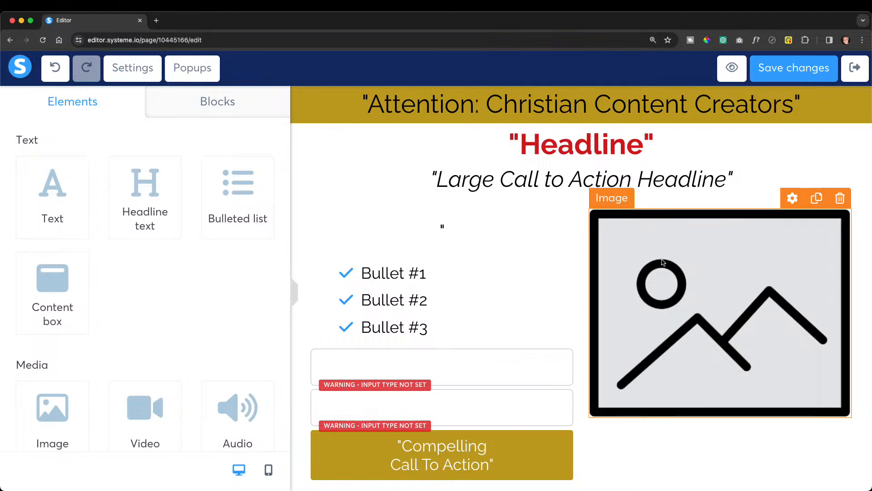
Reduce the size of the right column's image to about half its width.
click(791, 204)
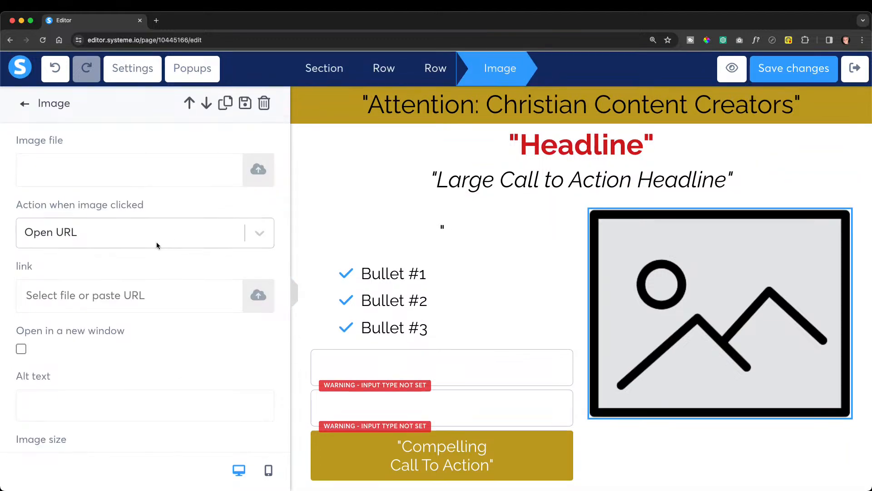
scroll(157, 245, down, 3)
scroll(157, 244, down, 1)
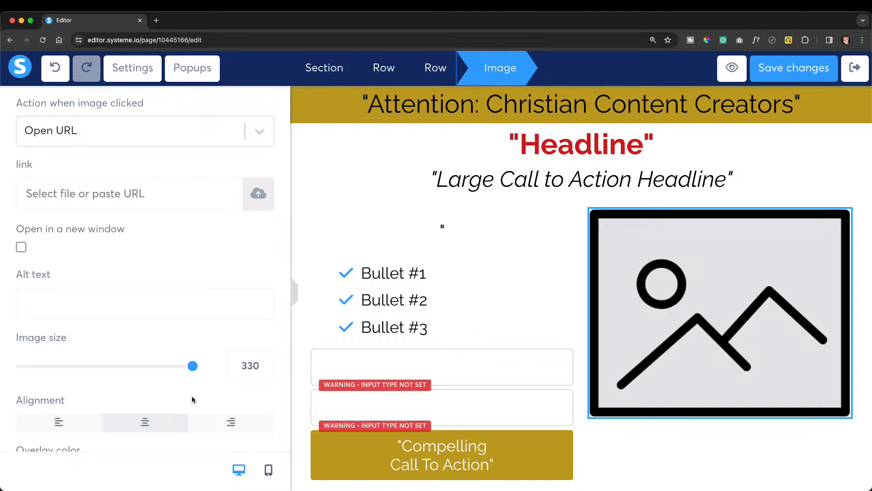
drag(192, 373, 109, 373)
click(682, 245)
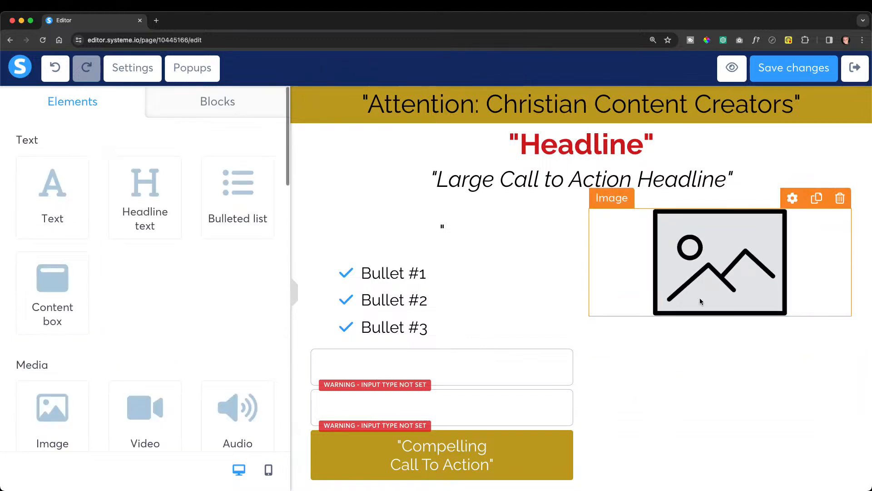
Delete the image element from the right column.
click(703, 327)
click(697, 244)
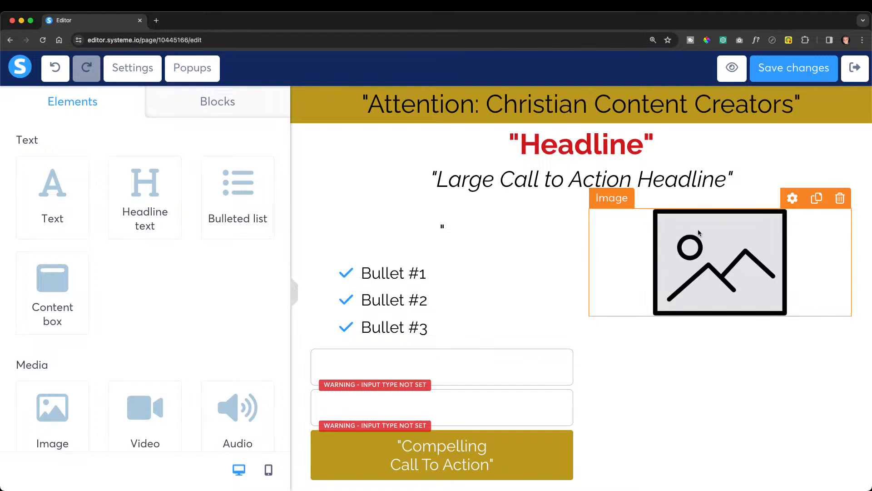
mouse_move(619, 205)
mouse_down()
mouse_move(615, 370)
mouse_move(625, 216)
mouse_up()
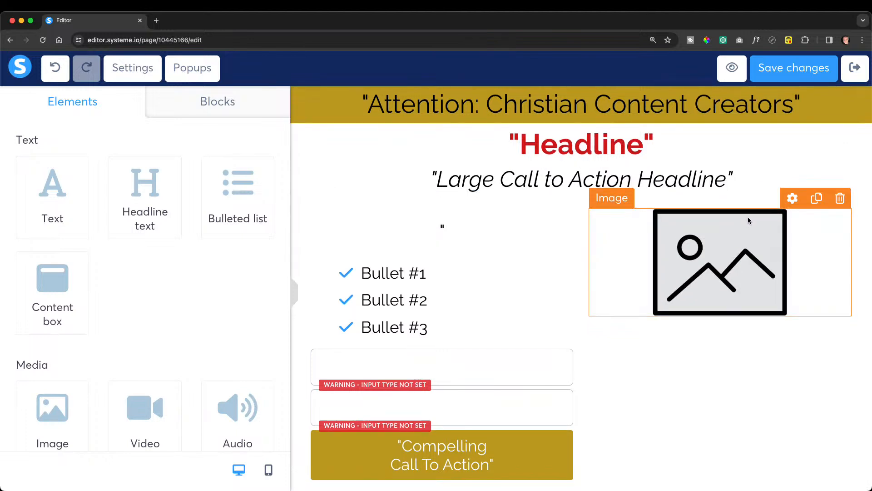
click(840, 201)
click(506, 99)
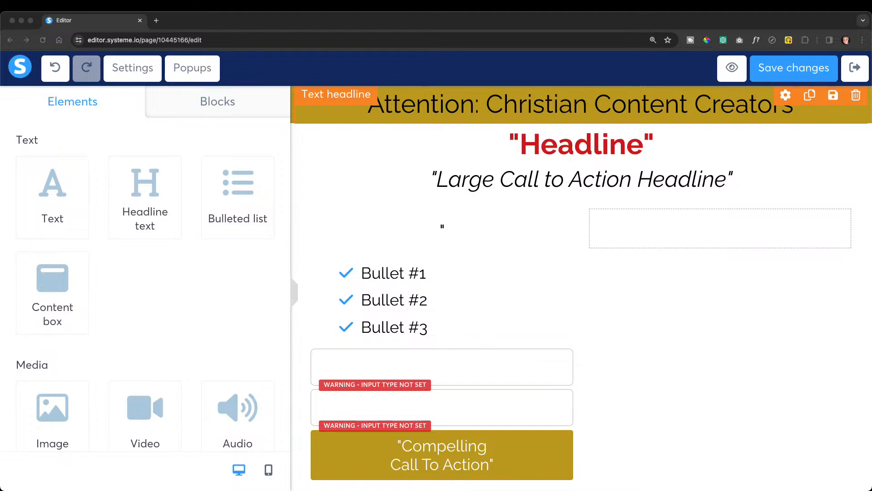
Replace the left column's headline text with "Optin Headline" in quotation marks.
click(716, 295)
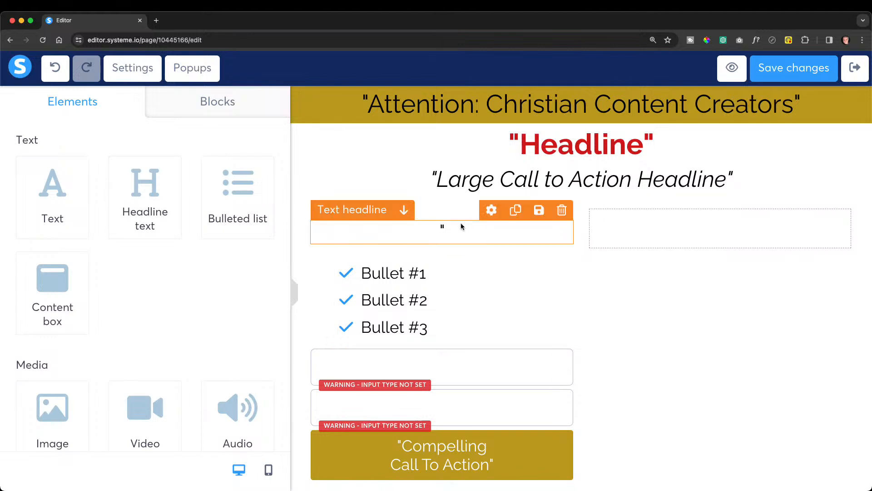
click(448, 226)
text("OPtin)
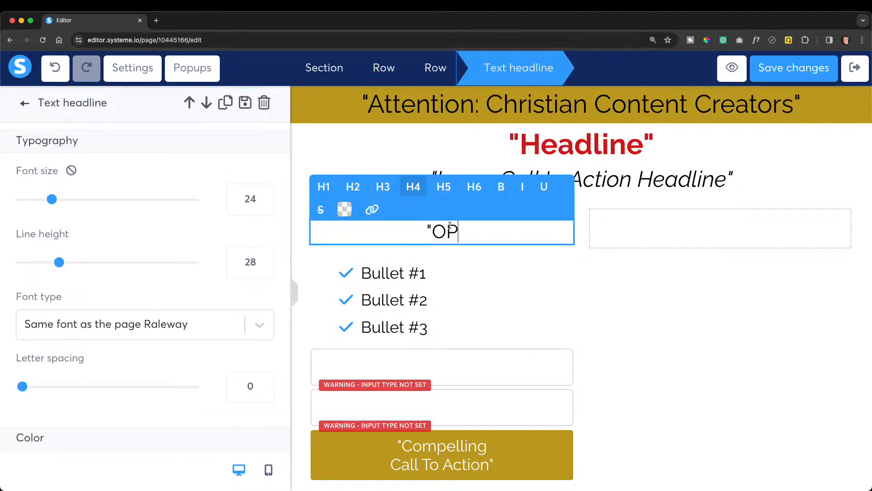
key(BackSpace)
key(BackSpace)
key(BackSpace)
key(BackSpace)
text(ptin )
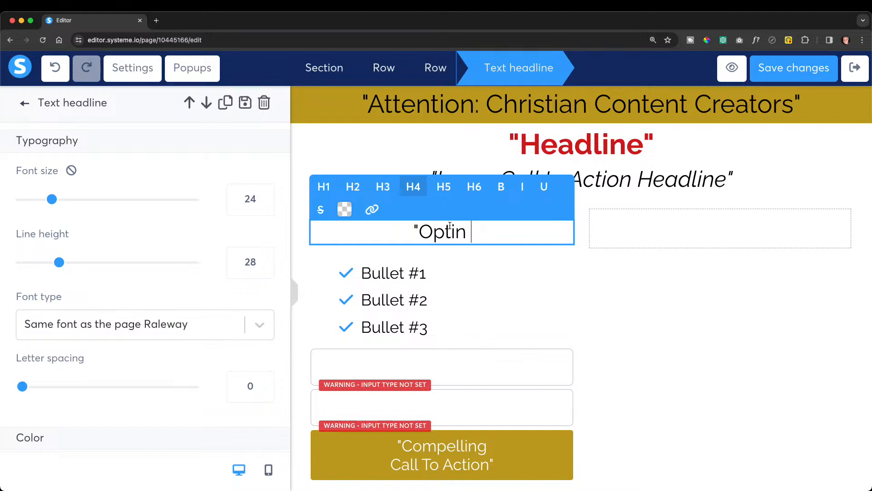
text(Headline)
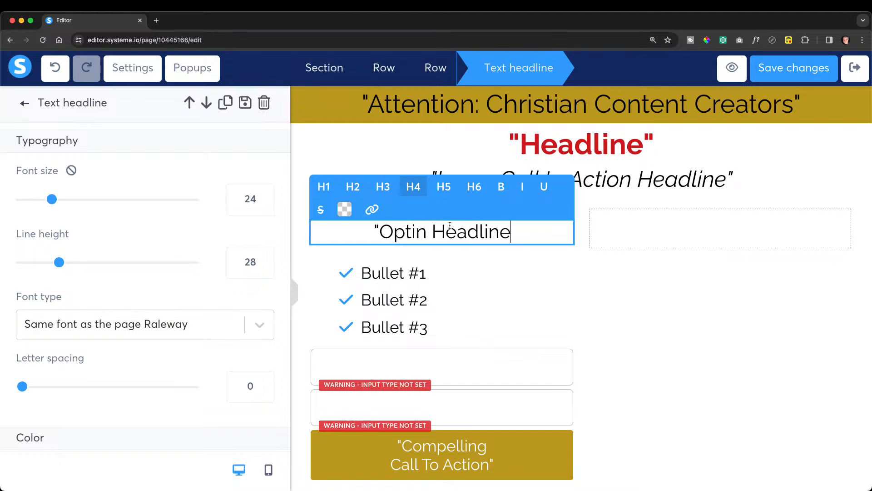
text(")
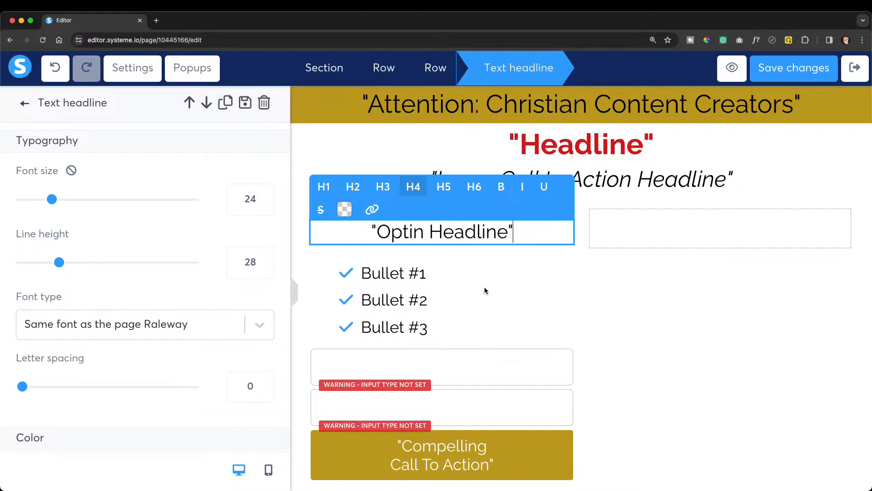
Review the left column bulleted list's typography, icon, margin and padding settings.
click(412, 263)
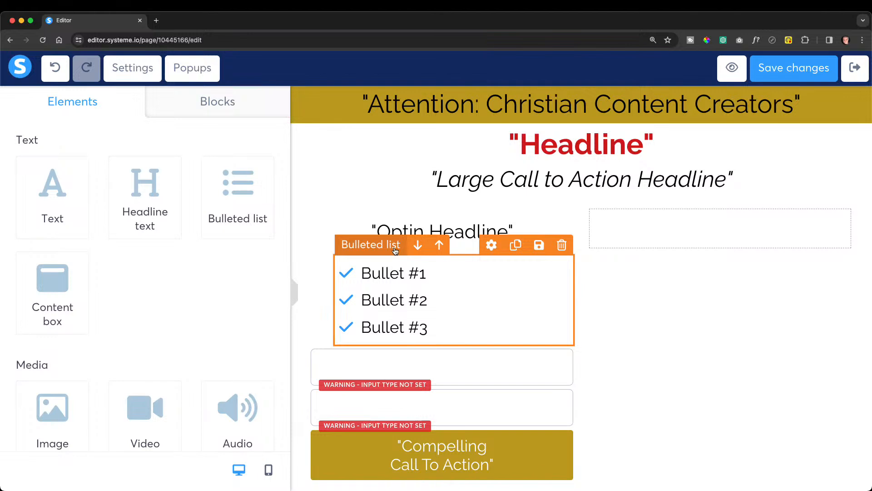
click(489, 257)
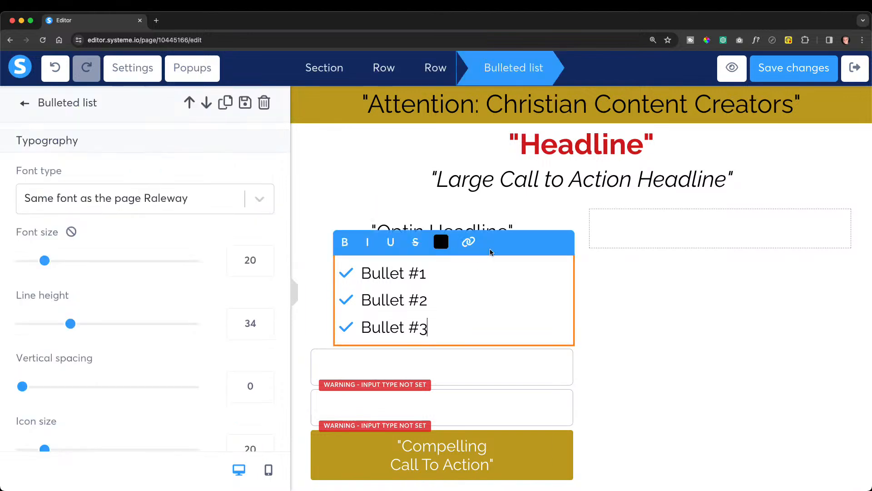
scroll(43, 270, down, 5)
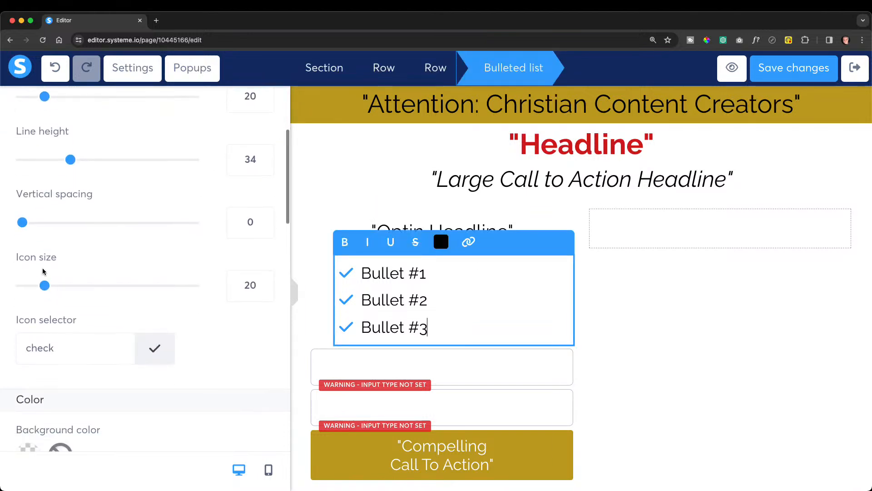
scroll(43, 271, down, 18)
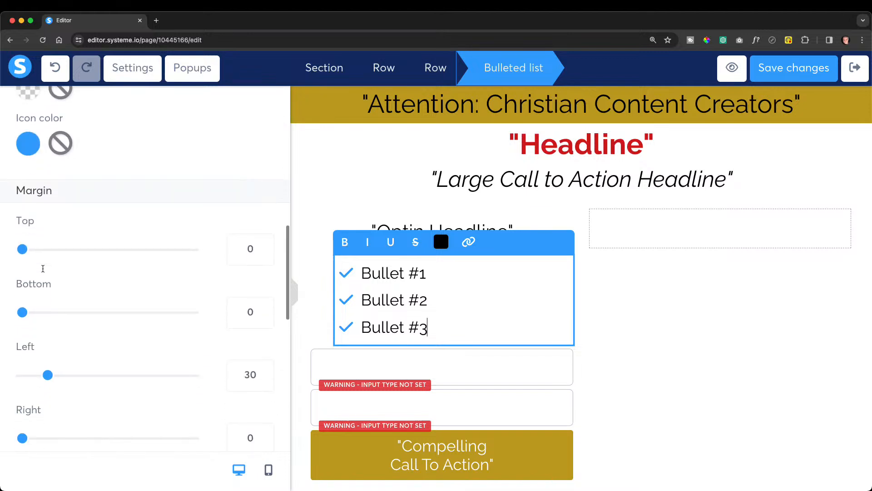
scroll(44, 271, down, 4)
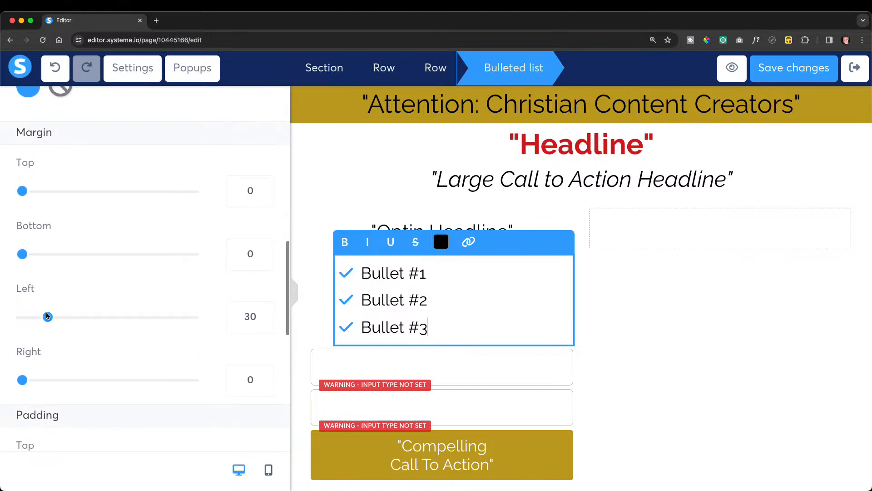
scroll(47, 317, down, 6)
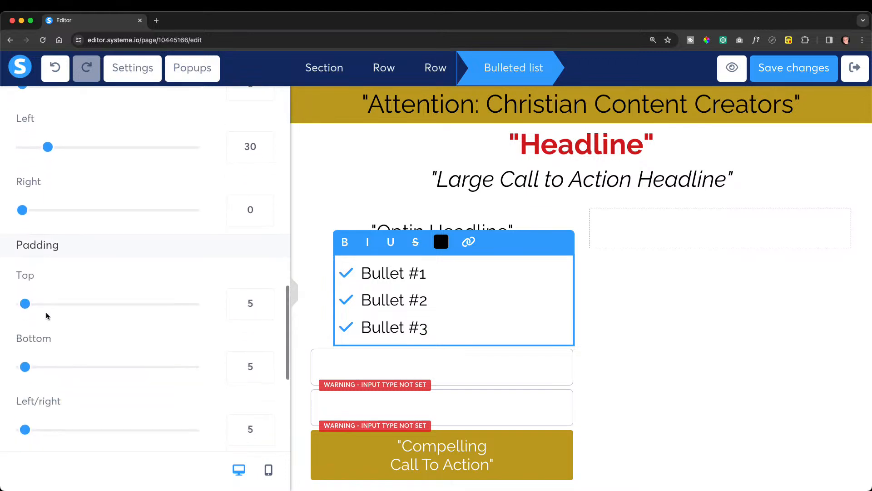
click(595, 332)
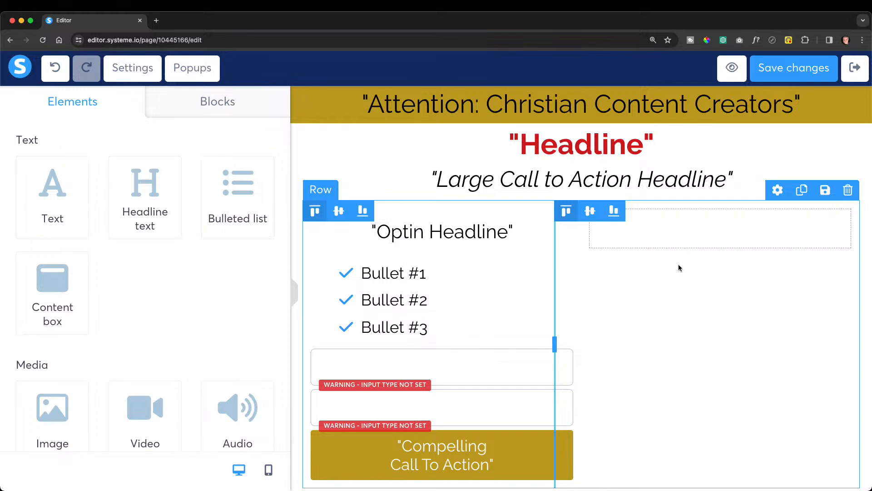
click(673, 225)
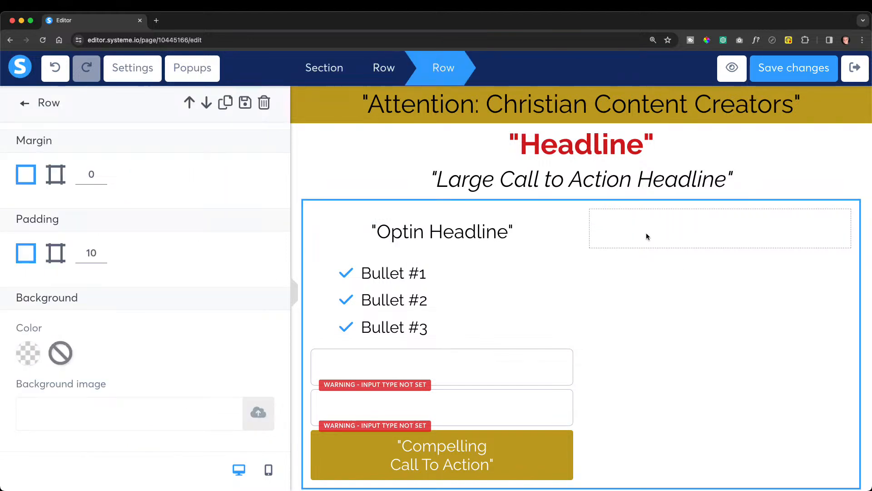
click(496, 231)
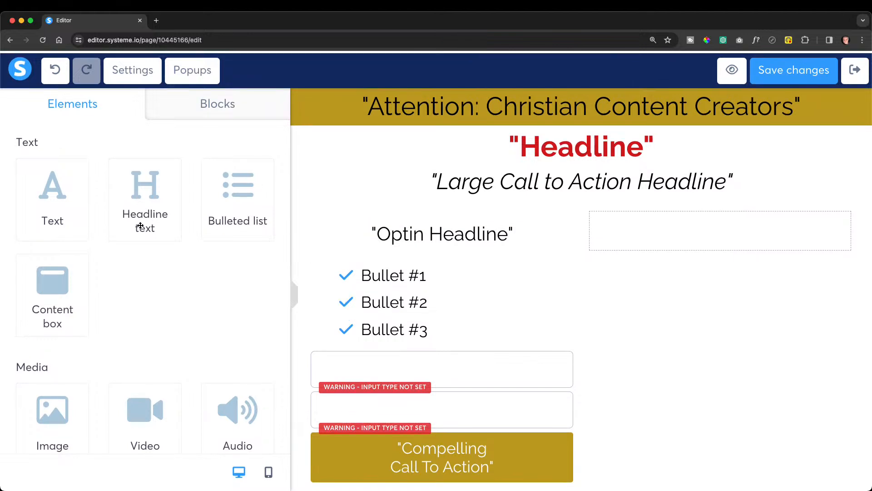
click(655, 233)
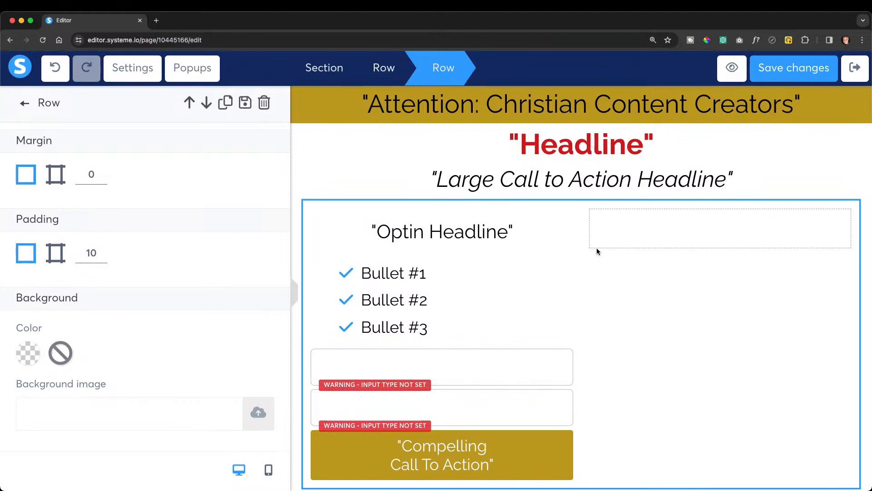
Set the input type of the upper form field in the left column to First name.
click(437, 386)
click(378, 353)
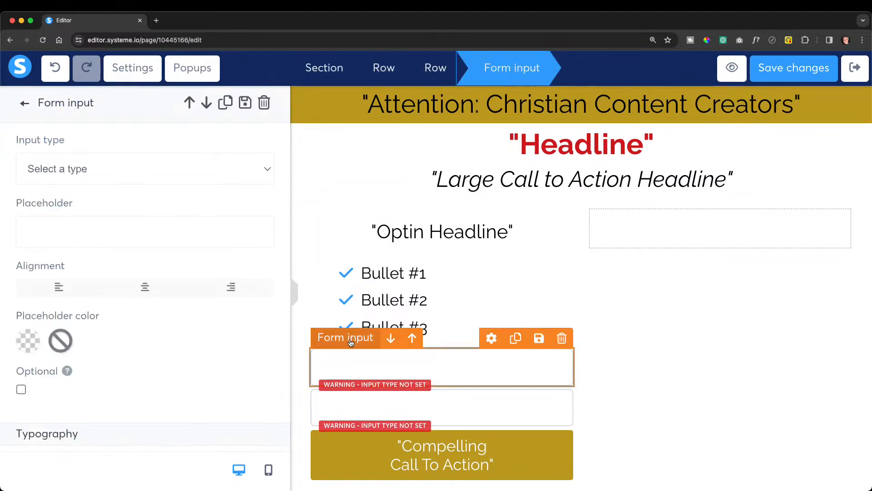
click(112, 168)
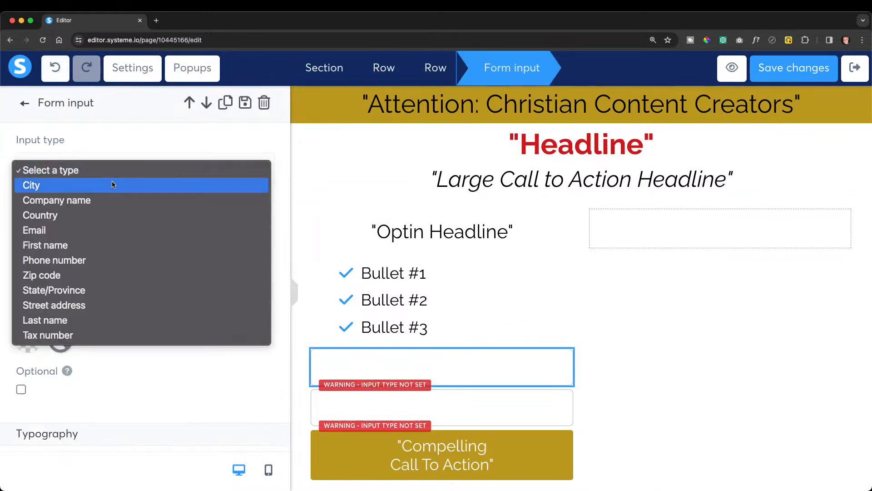
click(114, 245)
Set the input type of the form field above the call-to-action button to Email.
click(371, 416)
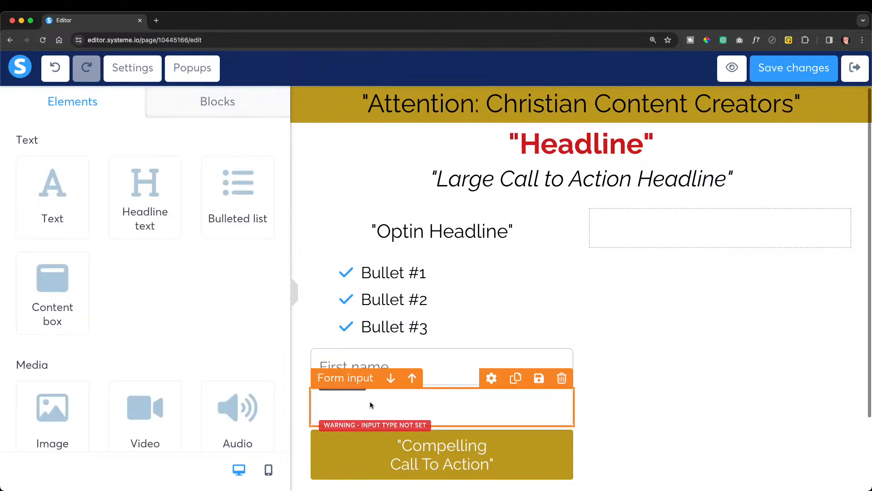
click(356, 386)
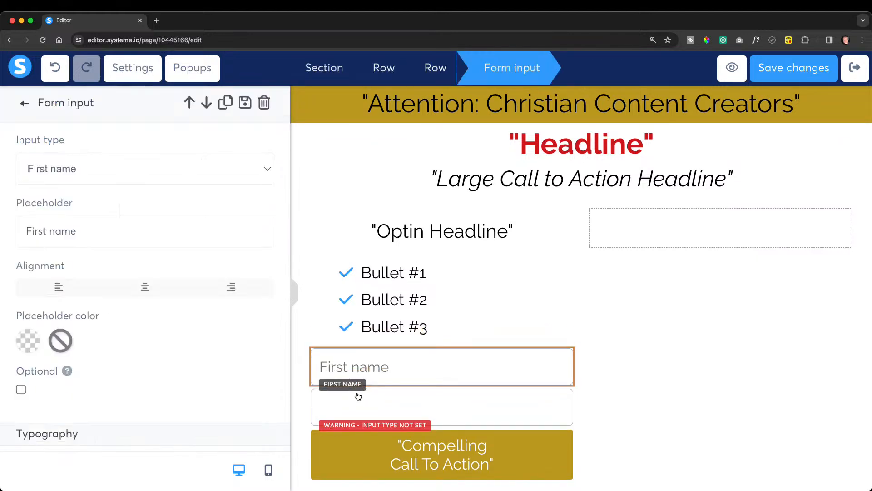
click(356, 395)
click(359, 386)
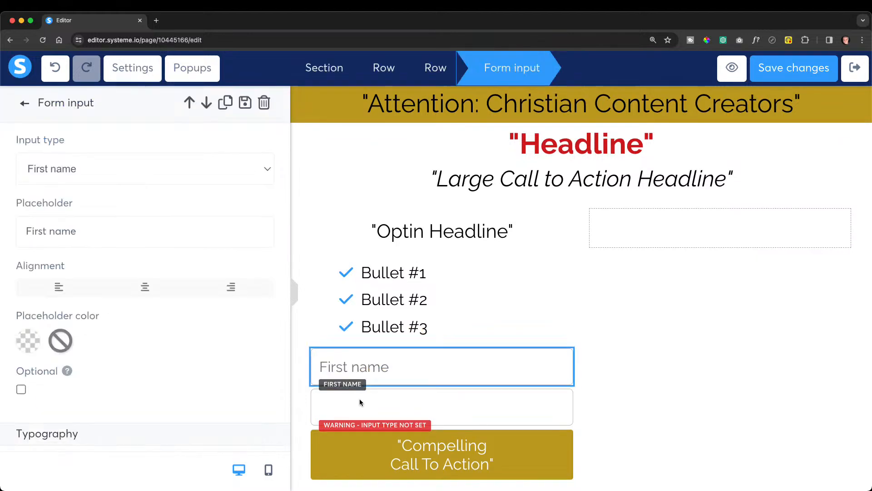
click(359, 397)
click(365, 382)
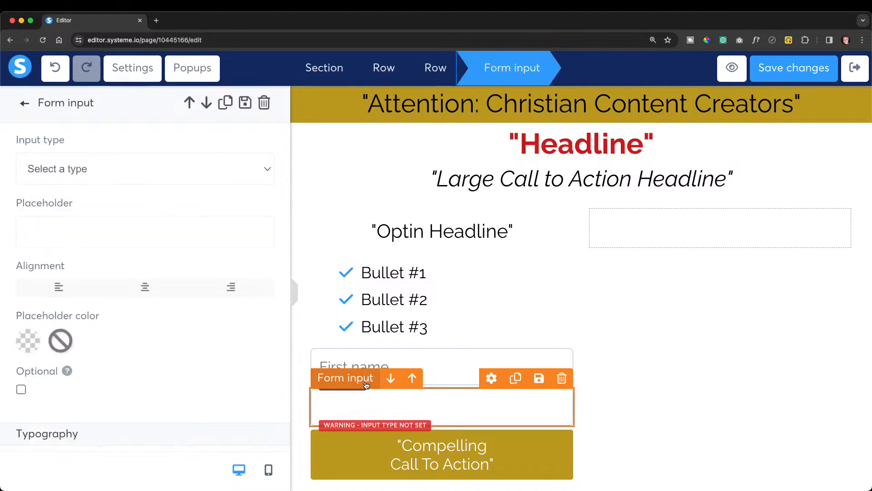
click(167, 183)
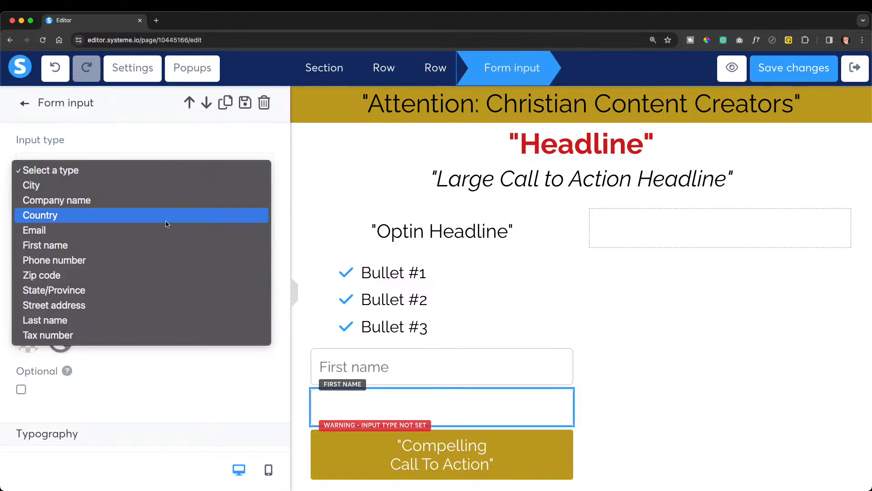
click(165, 235)
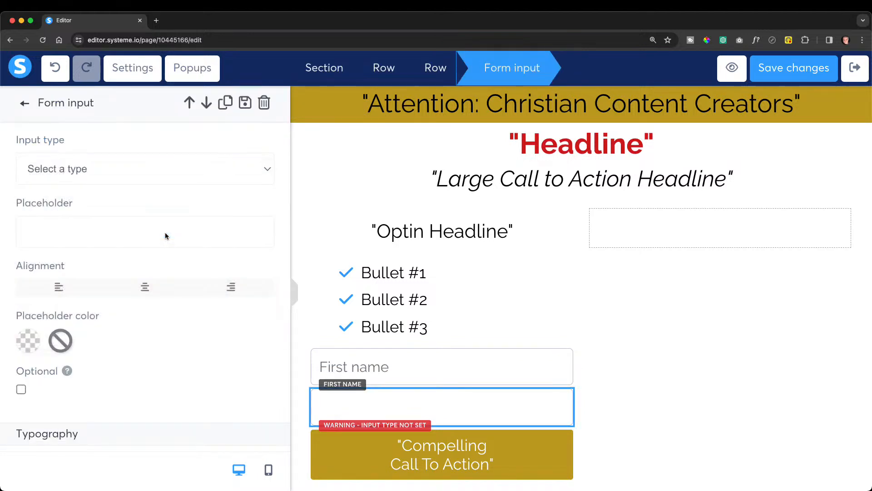
click(664, 354)
Switch the page to its mobile layout and locate the mobile-only features section below the form.
scroll(664, 353, down, 3)
scroll(662, 353, up, 3)
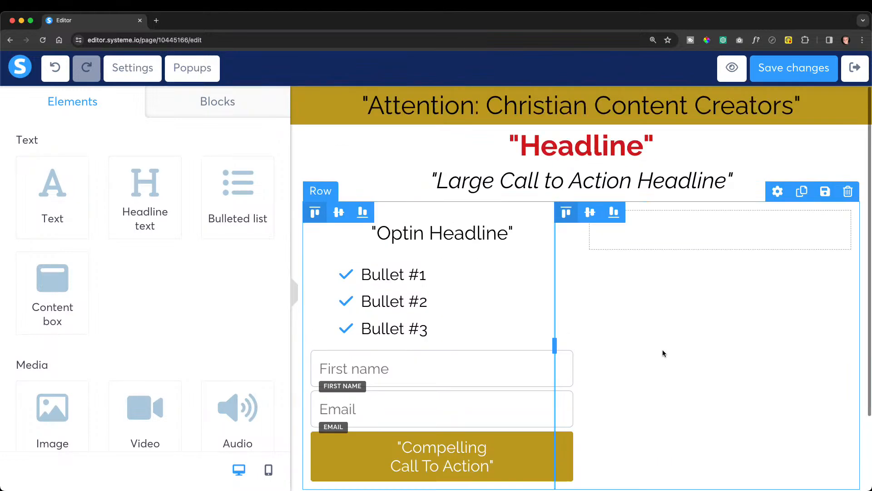
click(268, 471)
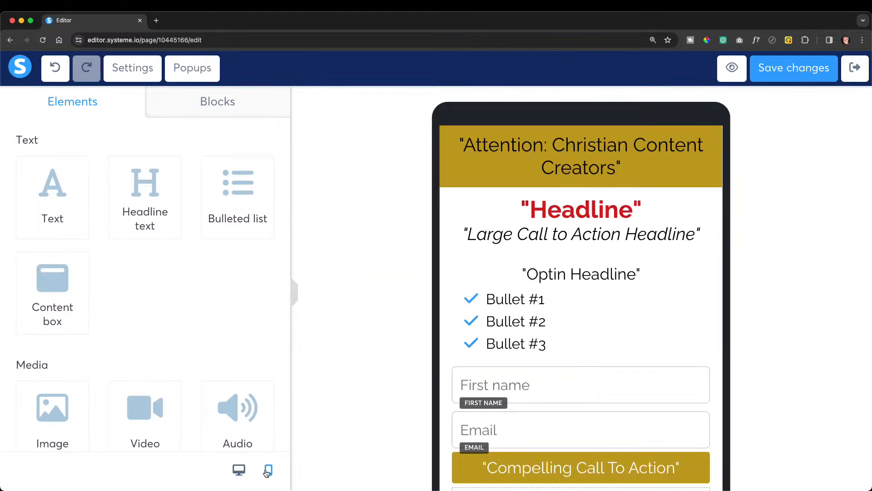
scroll(602, 344, down, 10)
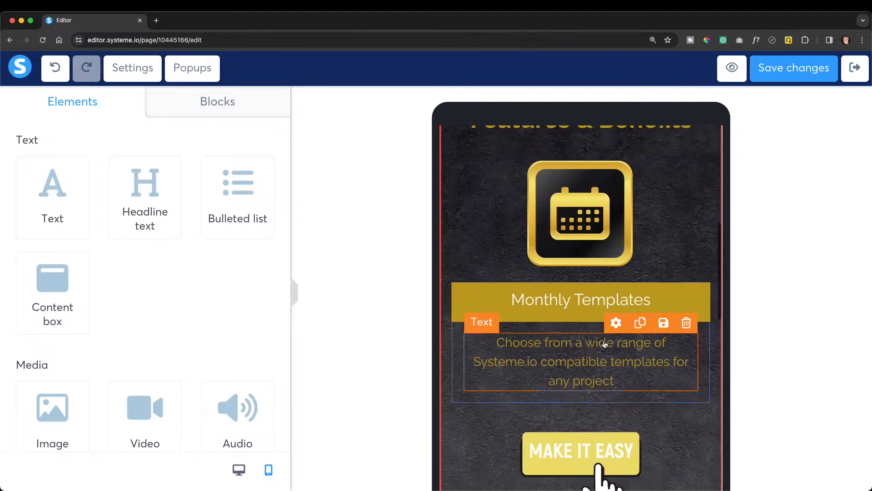
scroll(605, 344, up, 8)
scroll(605, 344, down, 4)
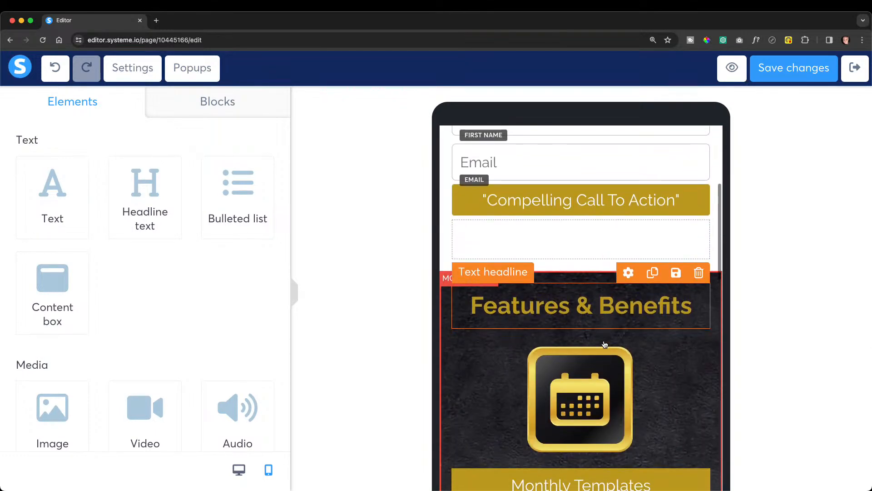
Delete the "Features & Benefits" headline with its emptied row and the calendar image from the mobile-only section.
click(699, 273)
click(512, 97)
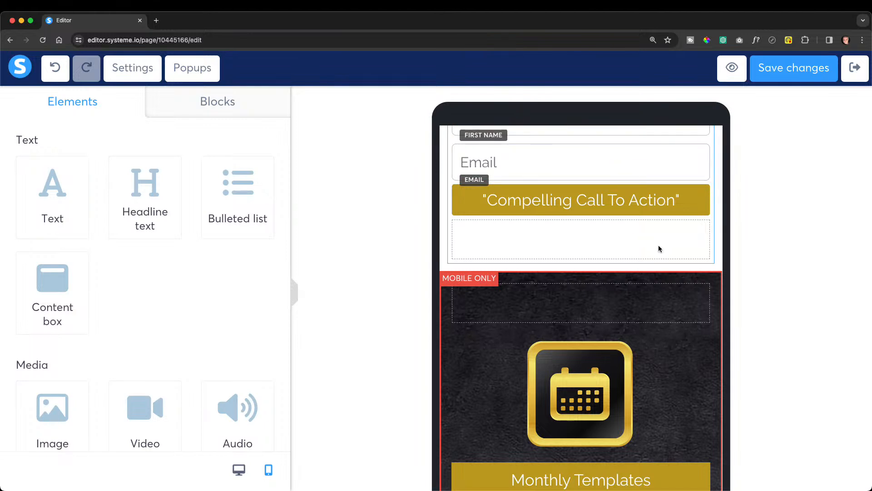
click(705, 270)
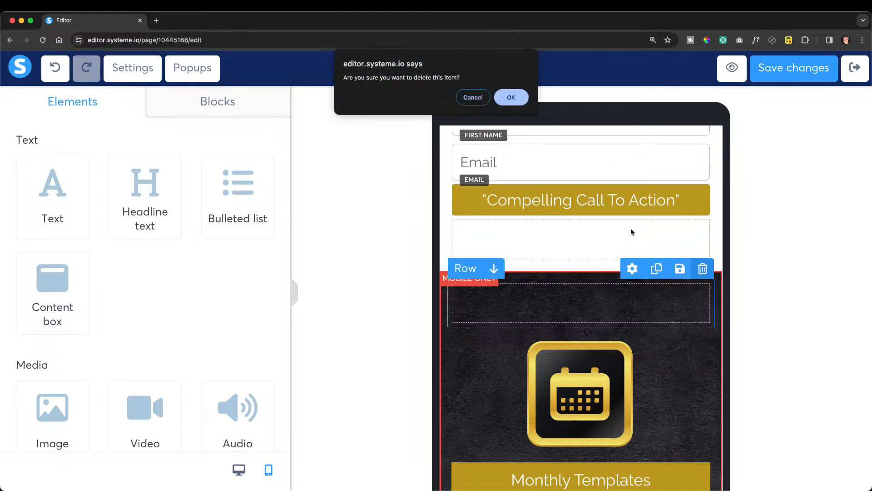
click(512, 97)
click(700, 273)
click(511, 97)
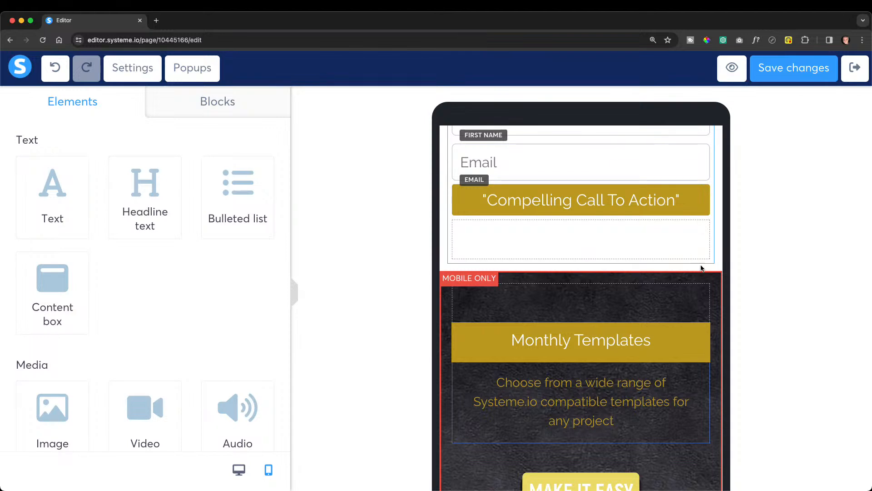
Delete the mobile-only sections with "Monthly Templates" and "Unlock Stunning Website Templates" below the form row.
click(712, 260)
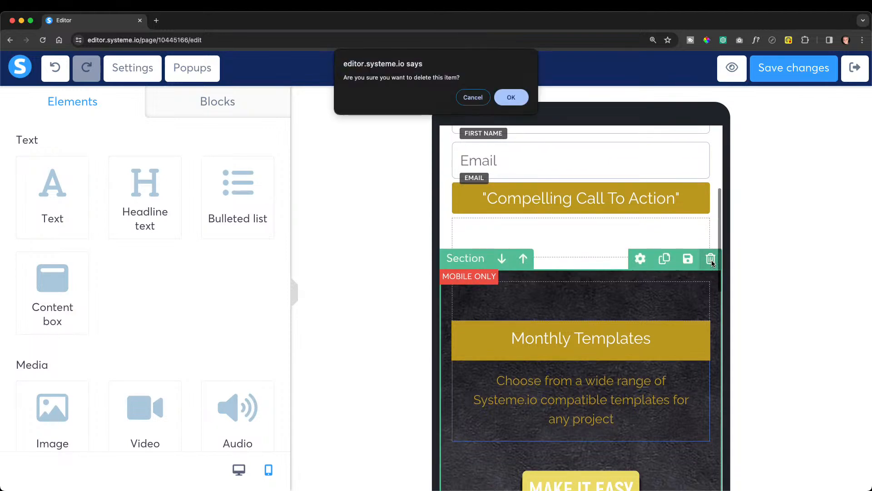
click(511, 97)
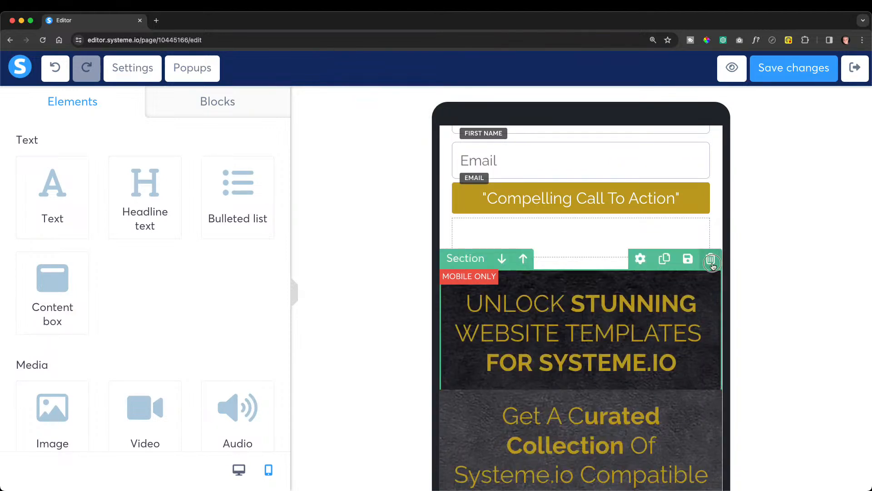
click(711, 259)
click(522, 101)
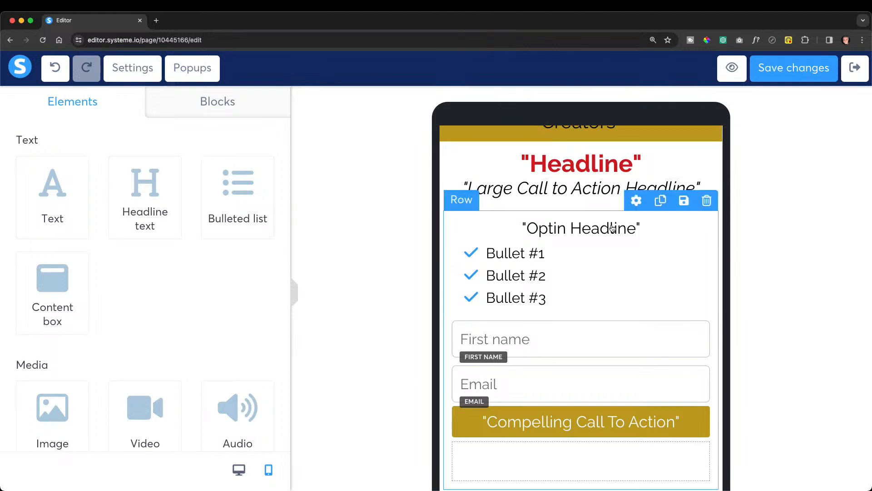
click(638, 467)
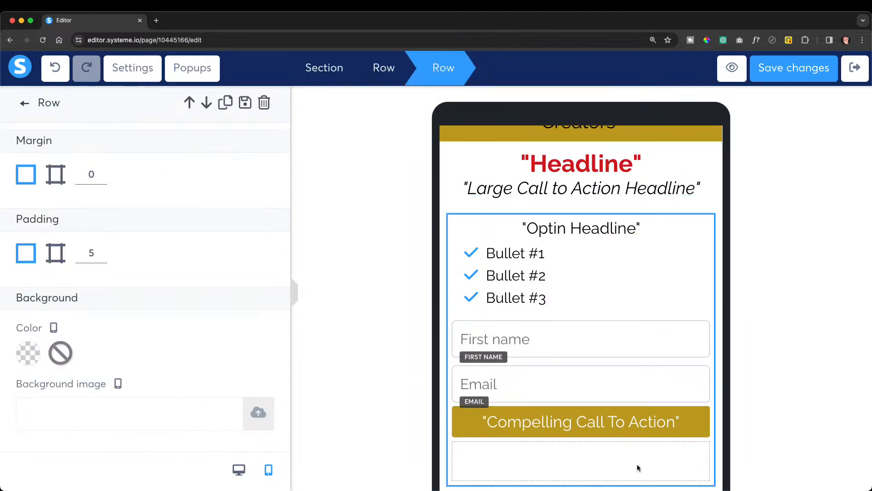
scroll(632, 393, down, 3)
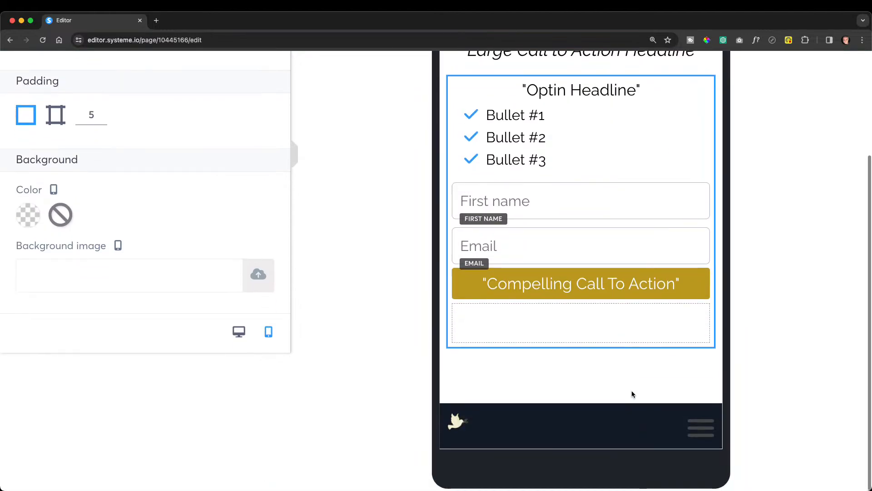
Return to the desktop layout and vertically center the content of the empty column beside the opt-in form.
click(594, 322)
scroll(593, 322, up, 1)
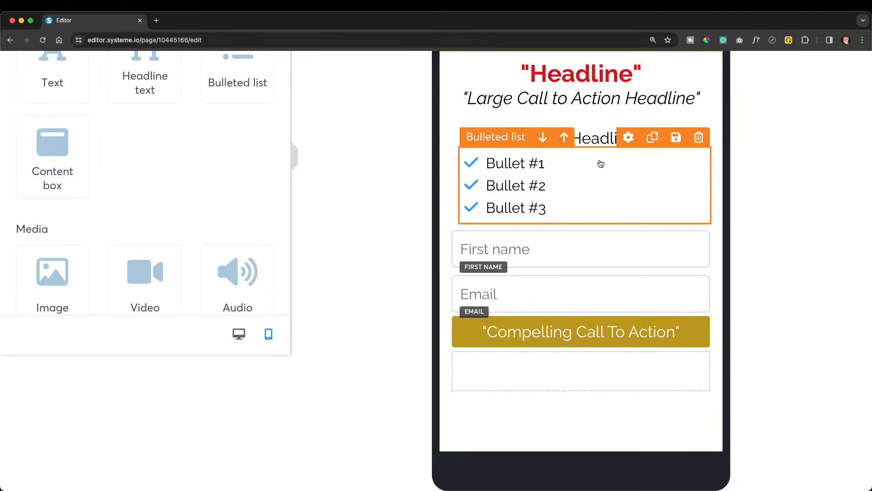
scroll(599, 168, up, 3)
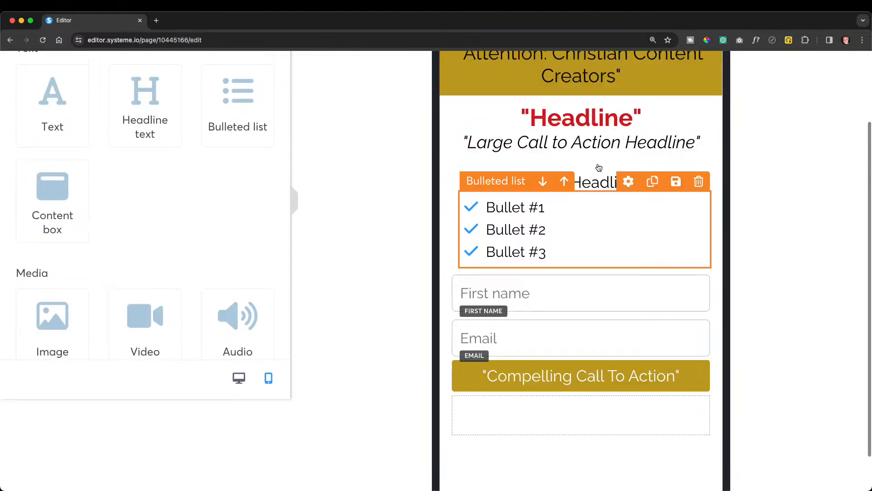
scroll(598, 168, down, 3)
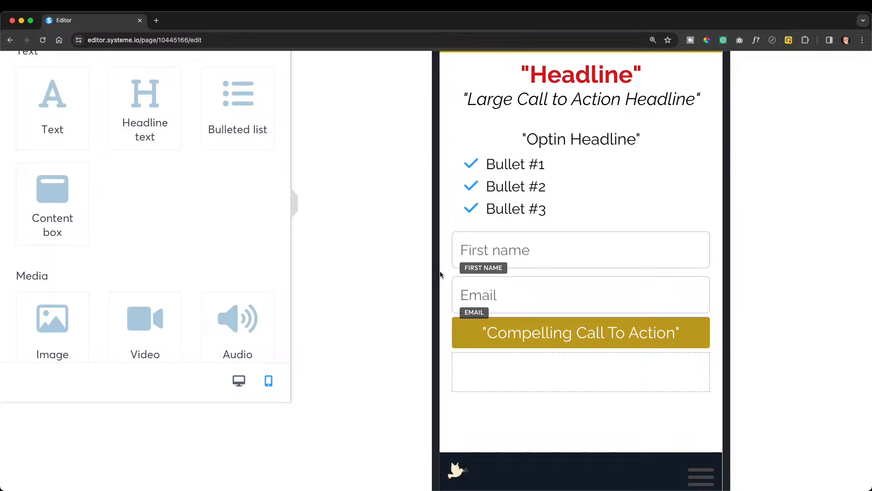
click(239, 381)
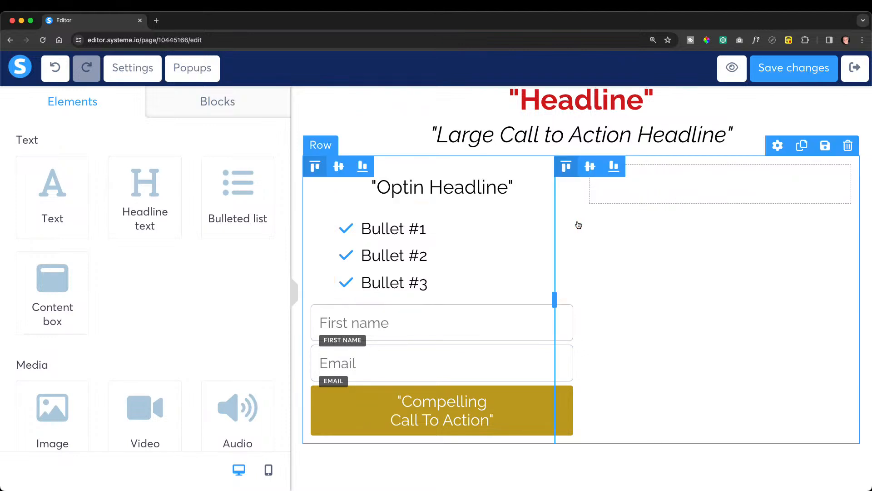
click(586, 236)
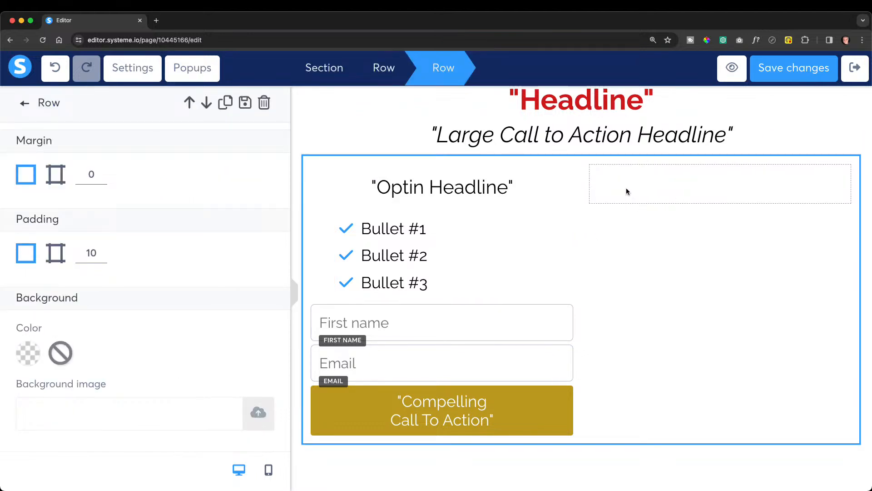
click(620, 159)
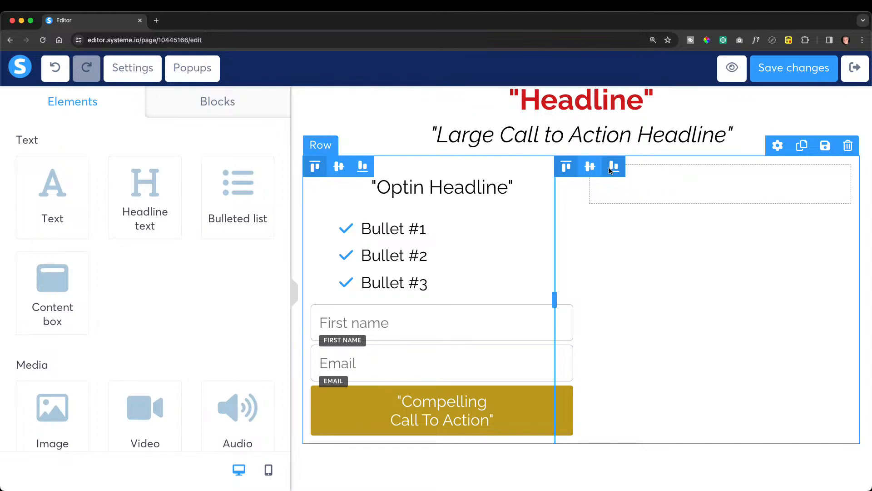
click(614, 167)
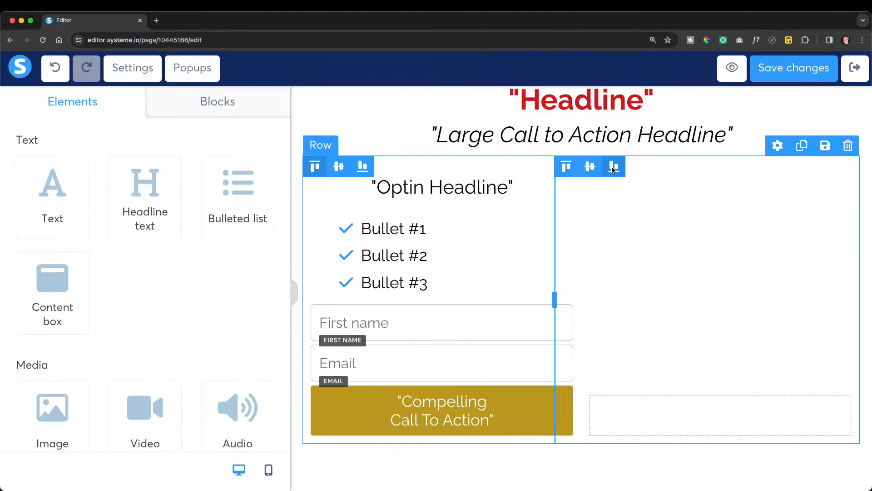
click(594, 168)
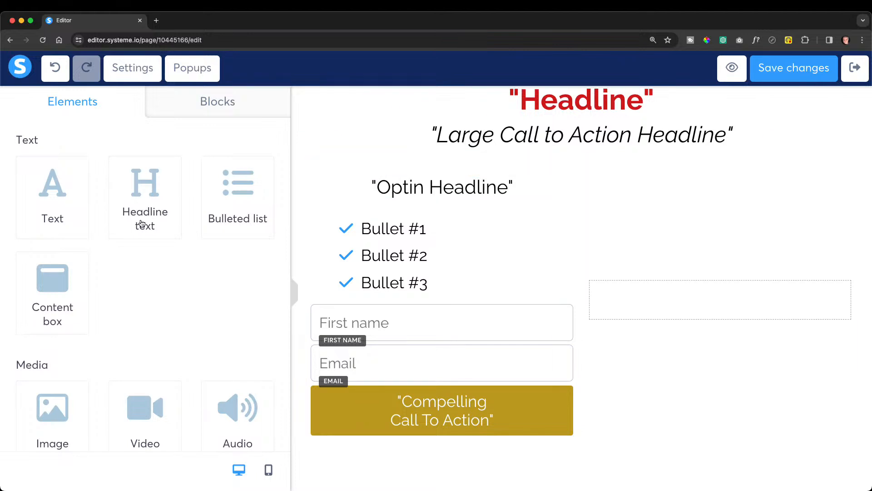
Add an Image element to the empty column beside the form and use the 1.5 Mb Mike.png from the uploaded images.
drag(51, 386, 667, 294)
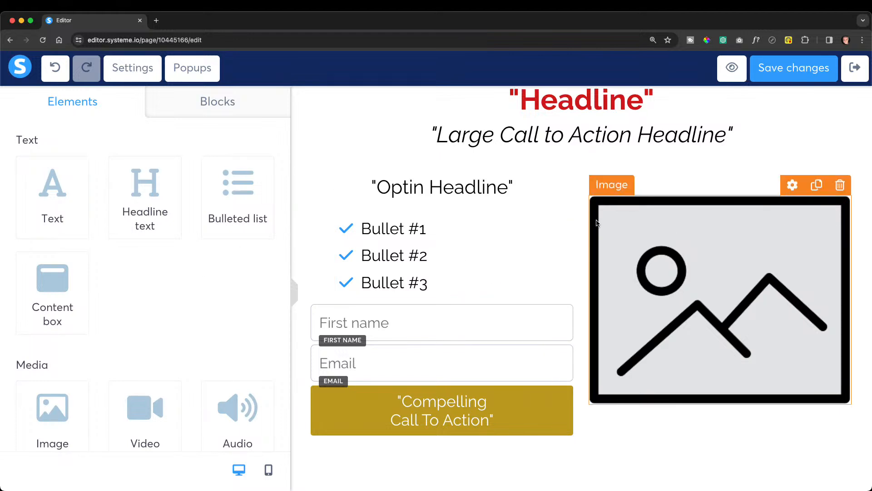
click(792, 187)
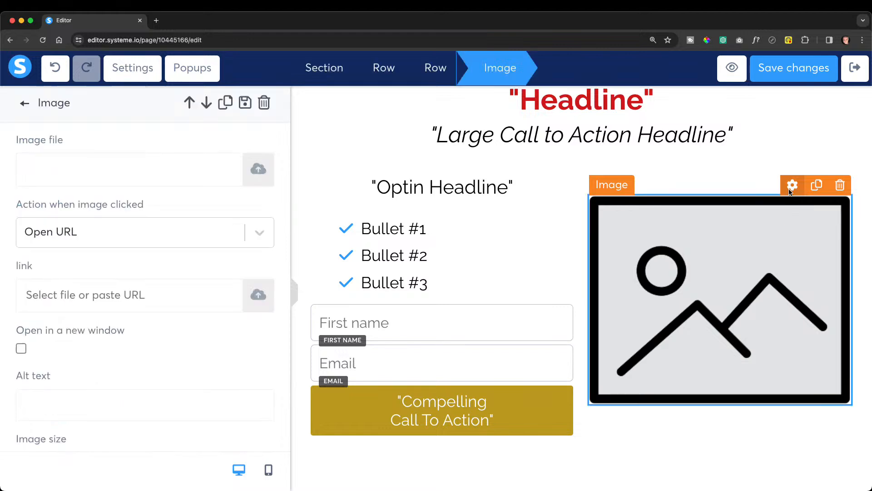
click(250, 170)
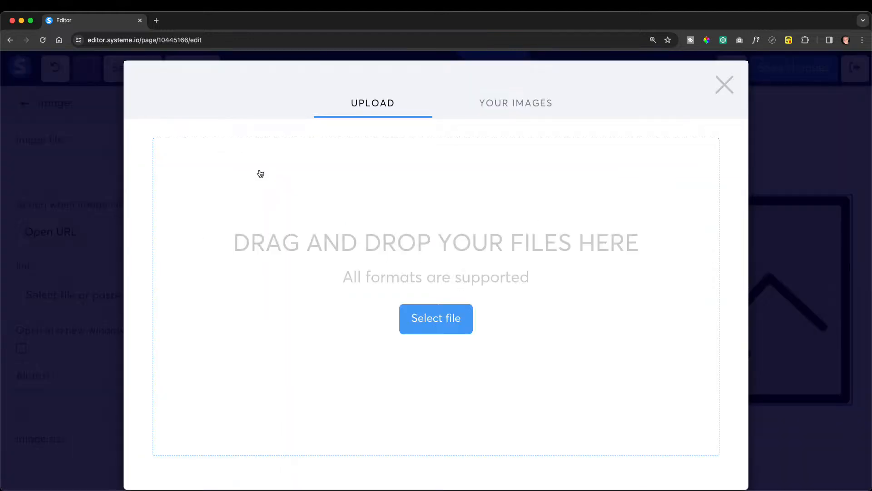
click(483, 111)
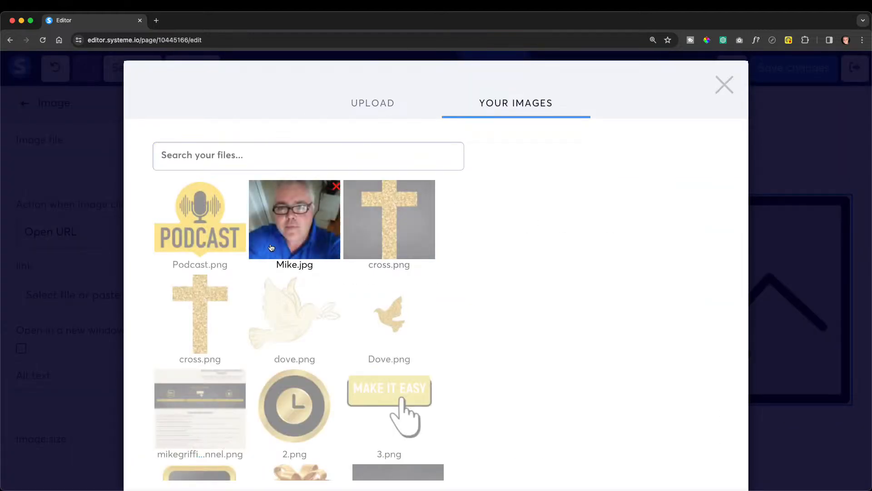
scroll(405, 363, down, 6)
scroll(259, 275, down, 3)
click(210, 286)
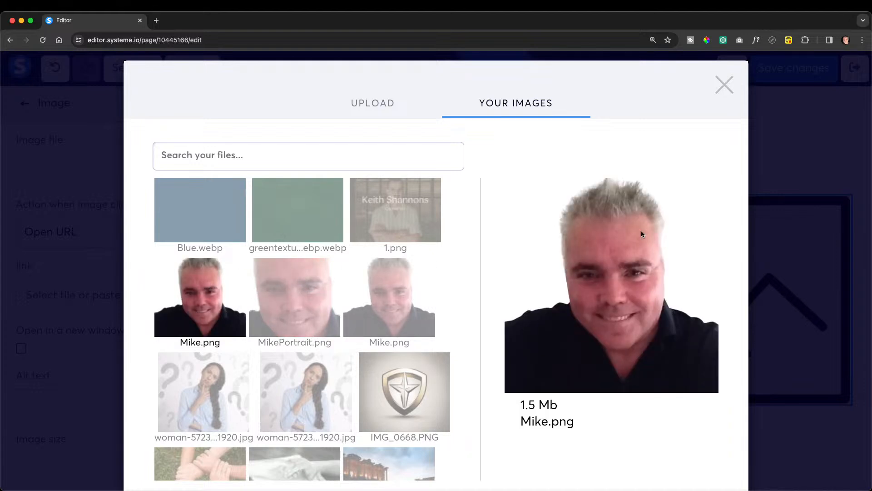
click(368, 303)
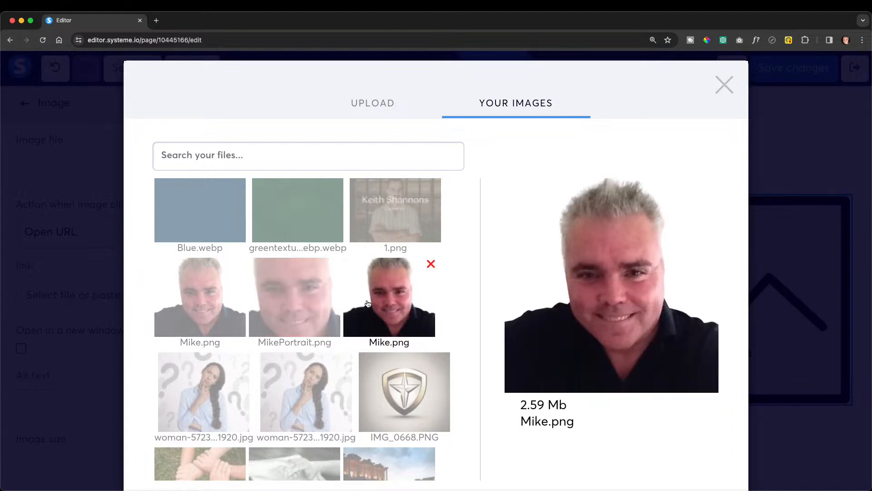
click(230, 309)
scroll(230, 312, down, 2)
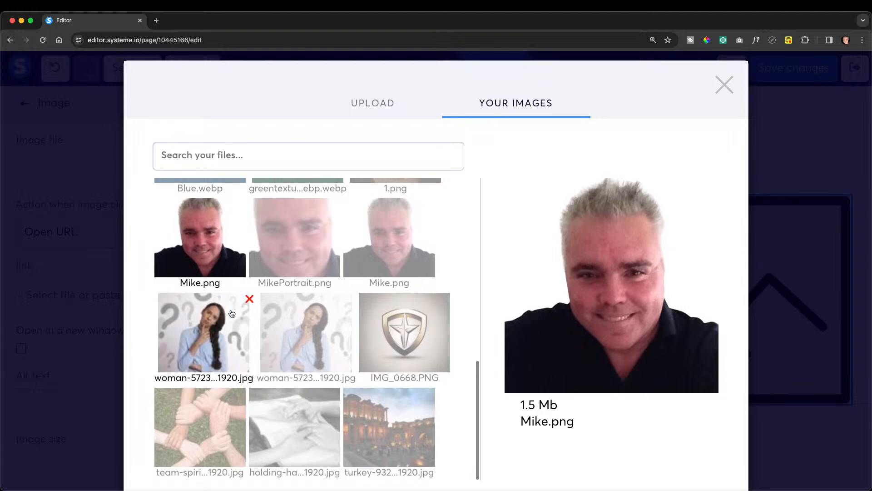
scroll(607, 328, down, 1)
scroll(606, 326, down, 3)
click(684, 452)
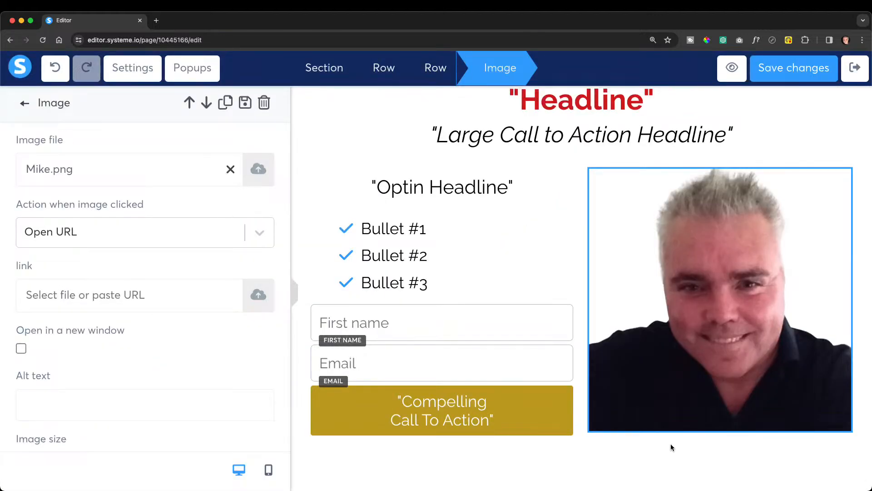
Check how the portrait sits with the headlines, bullets and form in the desktop and mobile layouts.
click(668, 446)
scroll(669, 424, up, 1)
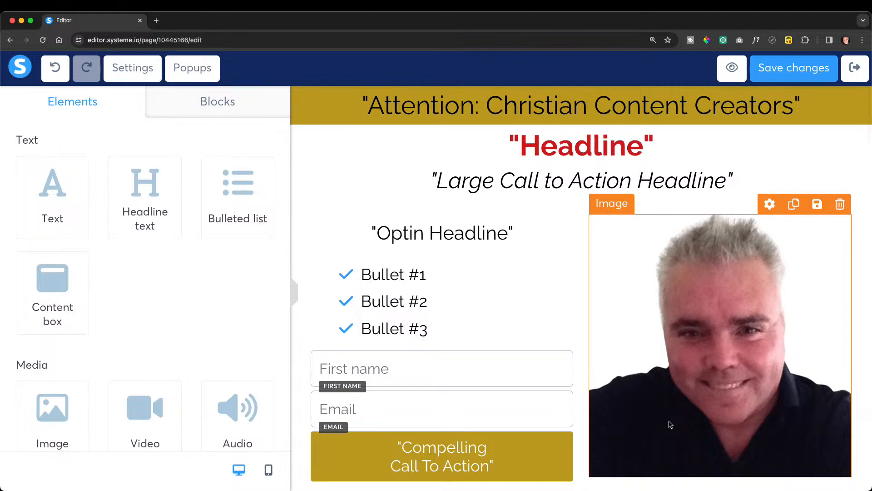
click(723, 324)
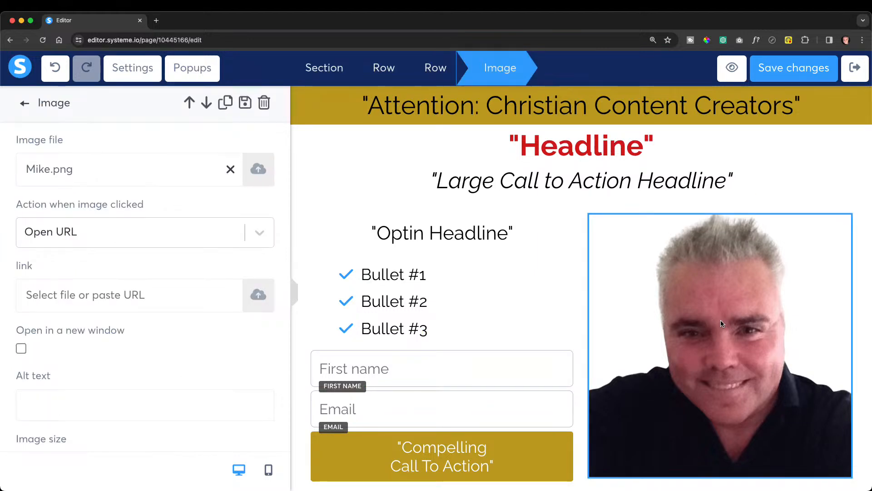
click(475, 347)
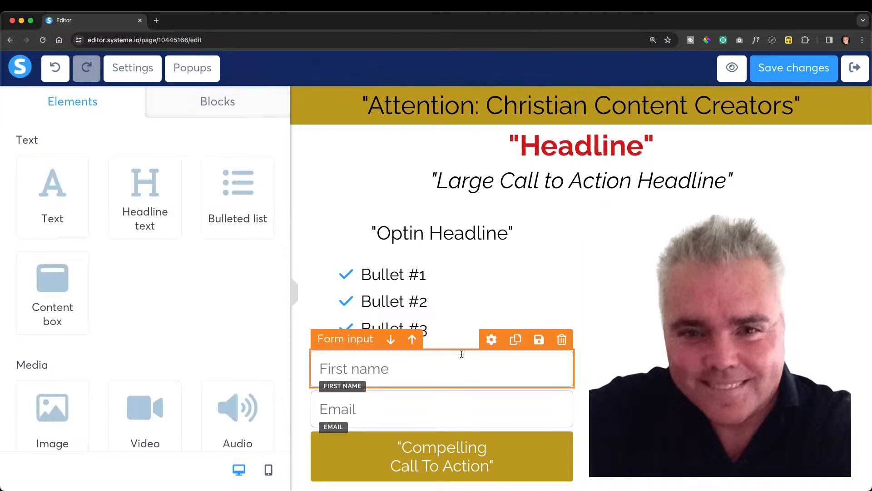
click(366, 277)
click(649, 233)
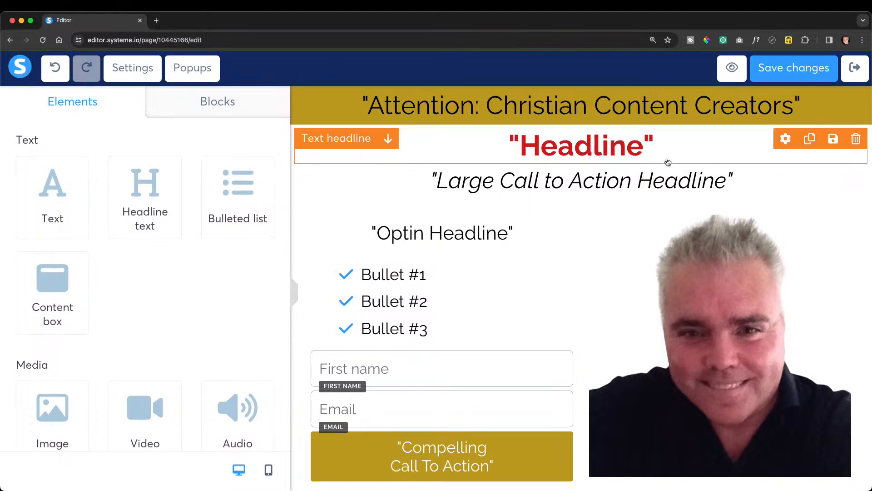
click(769, 184)
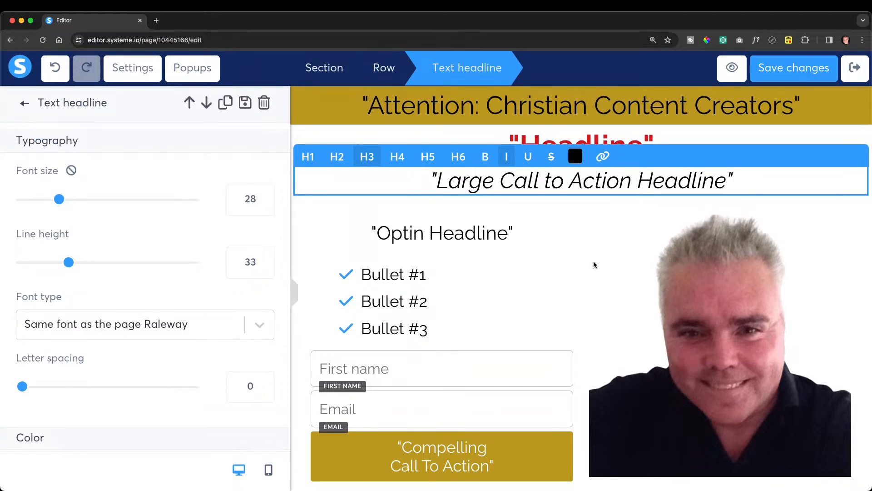
click(269, 469)
scroll(648, 362, down, 3)
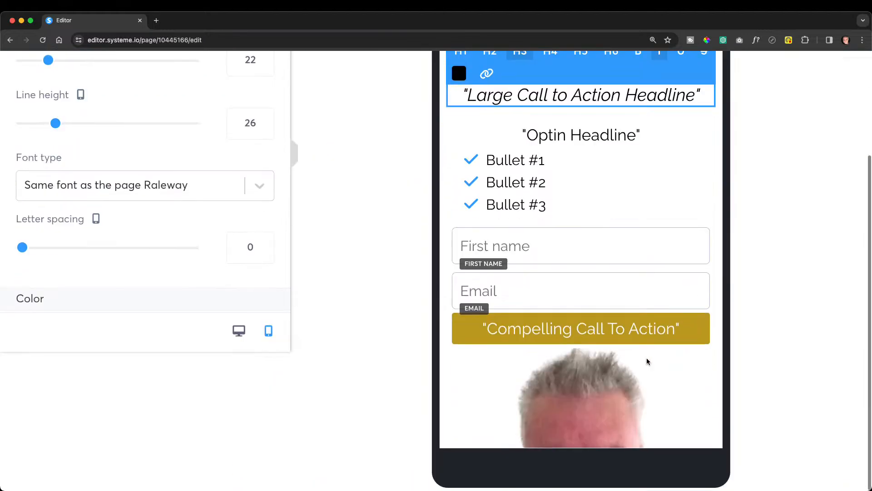
scroll(648, 362, up, 3)
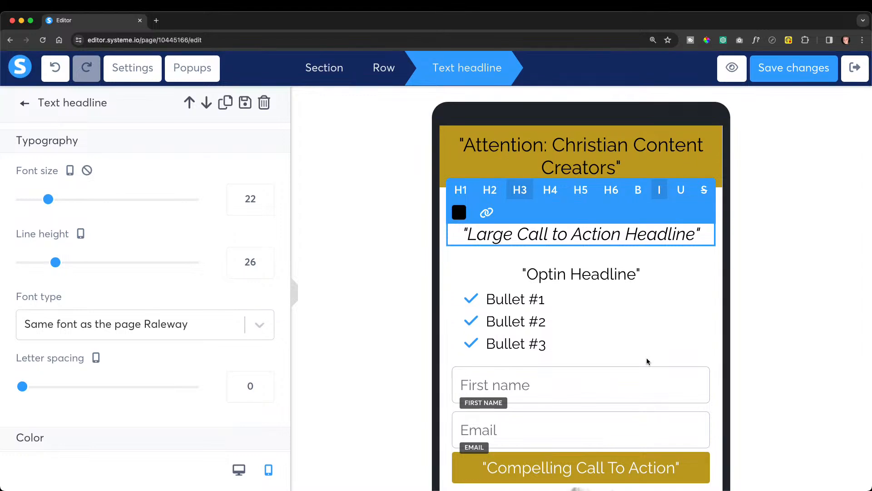
scroll(648, 362, down, 3)
scroll(648, 362, up, 3)
click(649, 361)
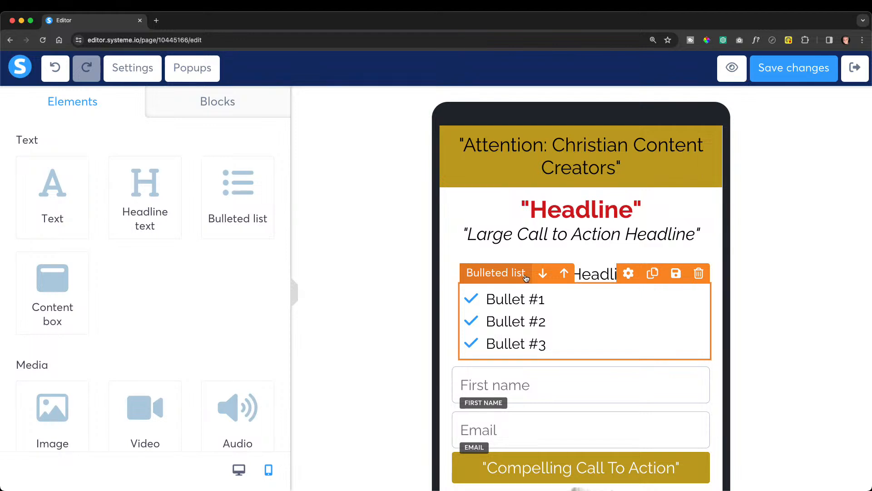
In the desktop layout, set the "Optin Headline" text's top and bottom margins to 5.
click(238, 471)
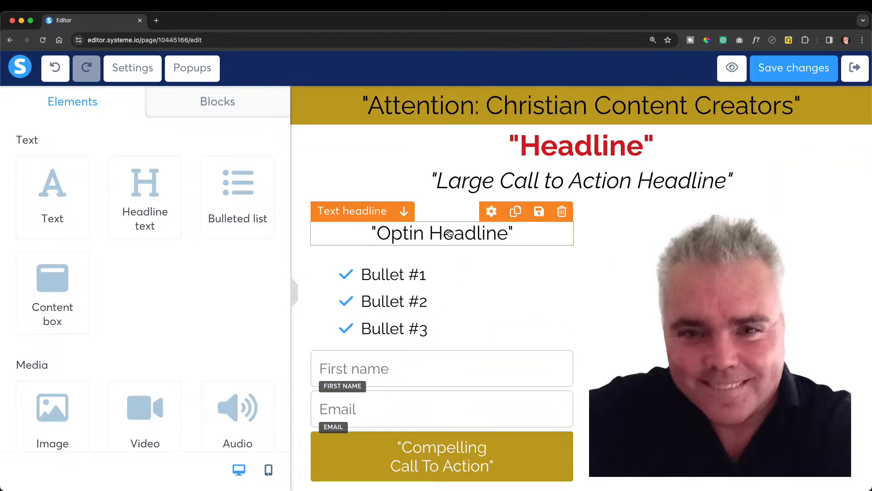
click(487, 224)
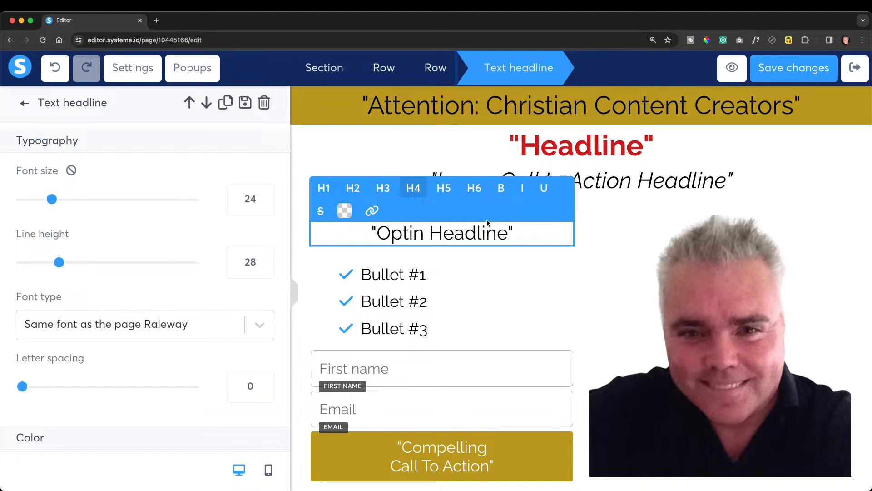
scroll(181, 269, down, 5)
scroll(180, 269, down, 4)
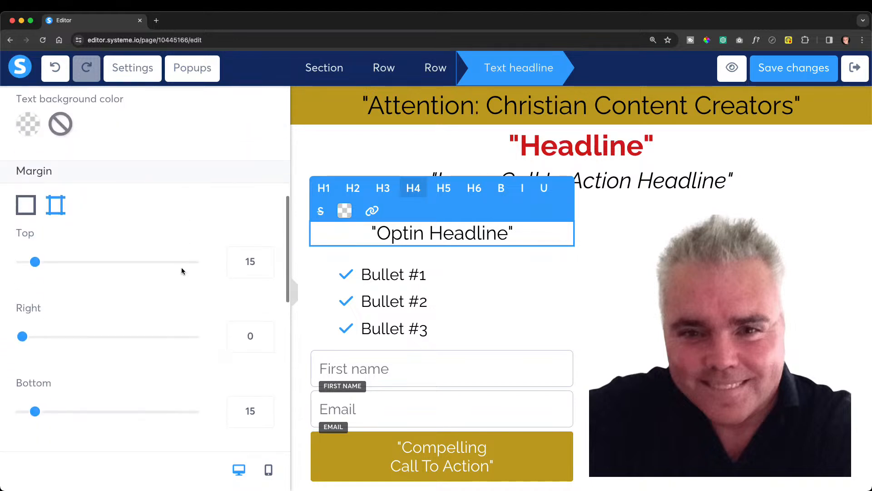
drag(35, 262, 27, 266)
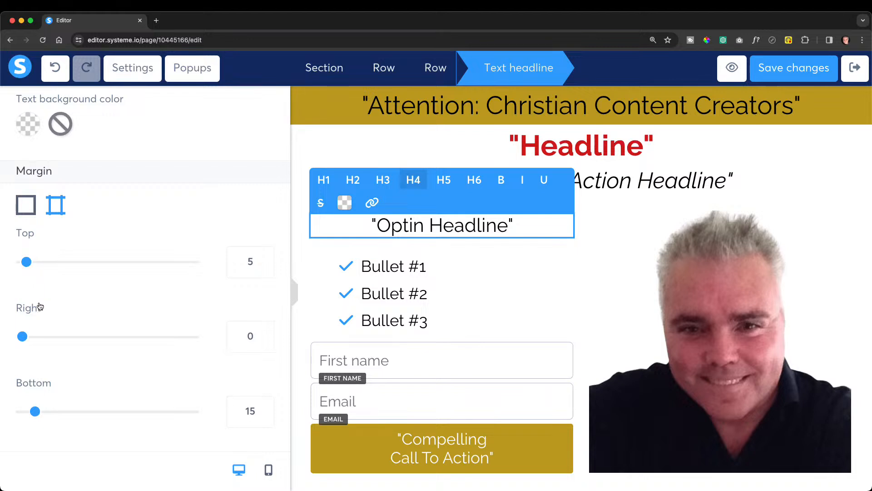
drag(36, 412, 27, 412)
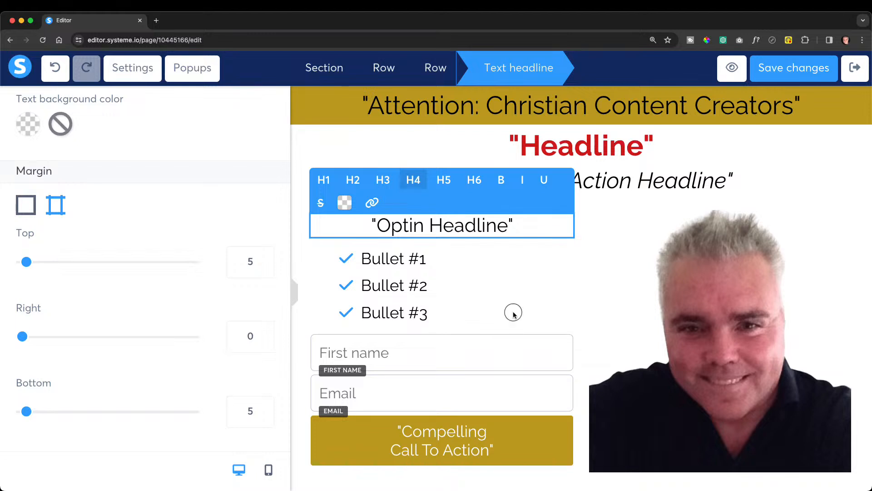
click(513, 312)
Add a Countdown element below the "Attention: Christian Content Creators" headline in the gold bar.
scroll(669, 266, down, 2)
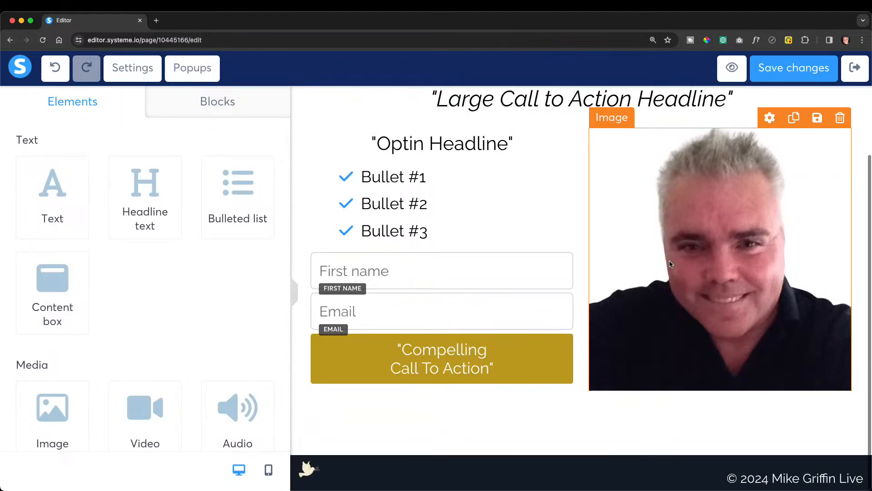
scroll(671, 263, up, 2)
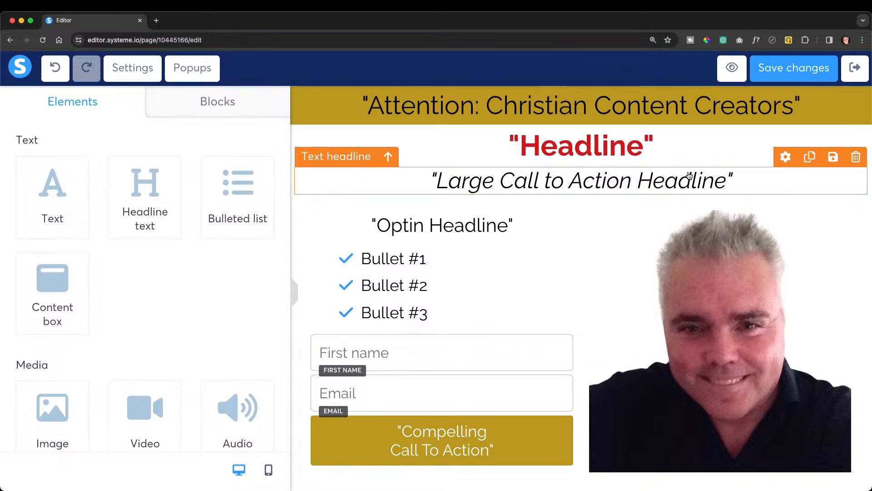
scroll(212, 259, down, 8)
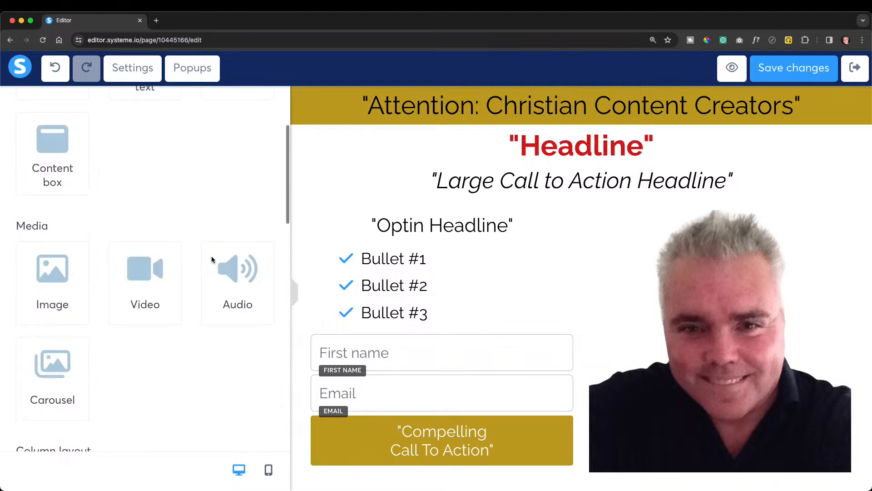
scroll(211, 260, down, 8)
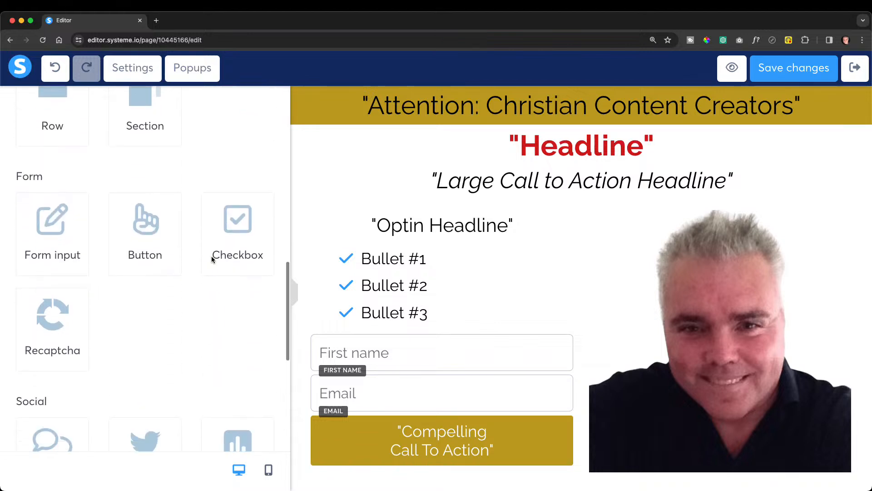
scroll(212, 258, down, 3)
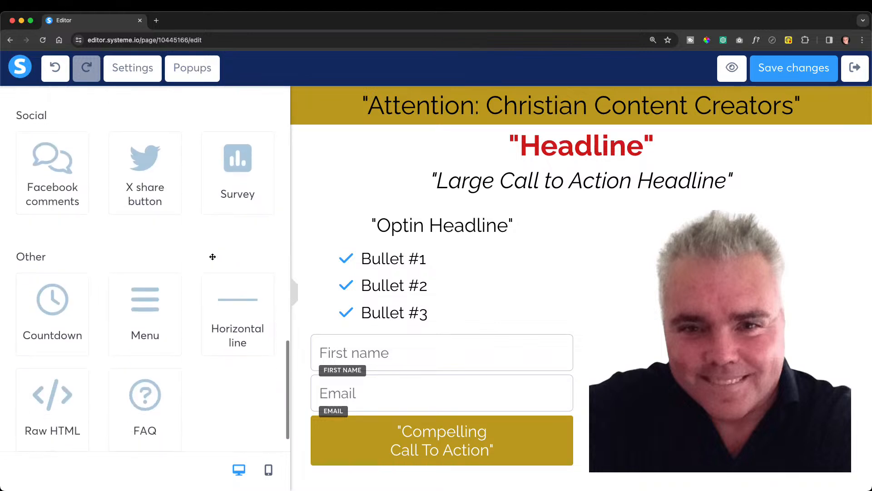
drag(56, 295, 561, 118)
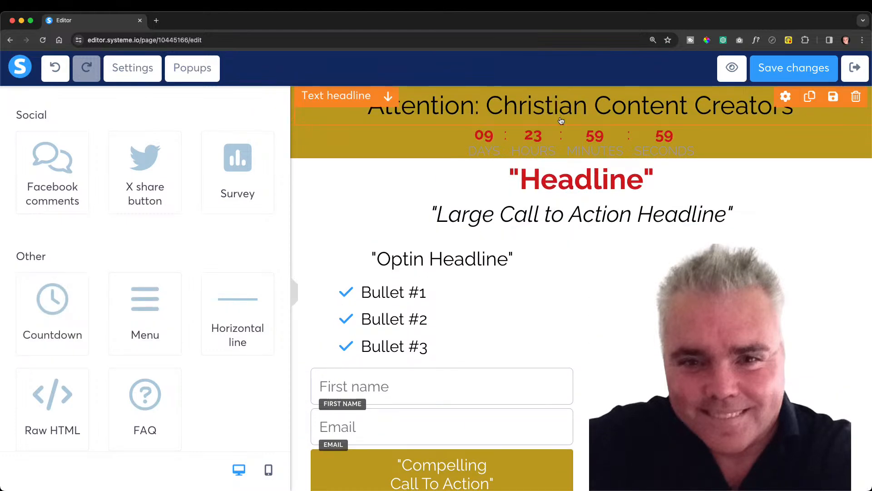
Set the gold bar countdown's fixed expiry time to 8:00 PM.
click(344, 138)
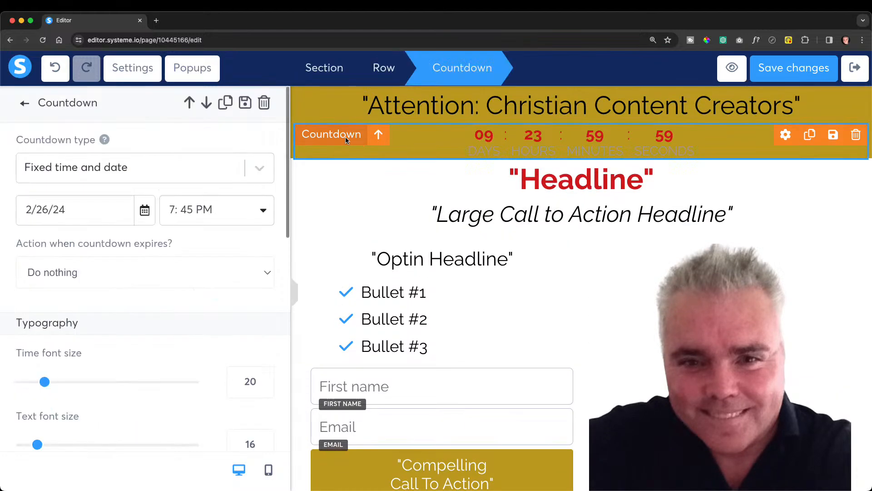
scroll(179, 274, down, 6)
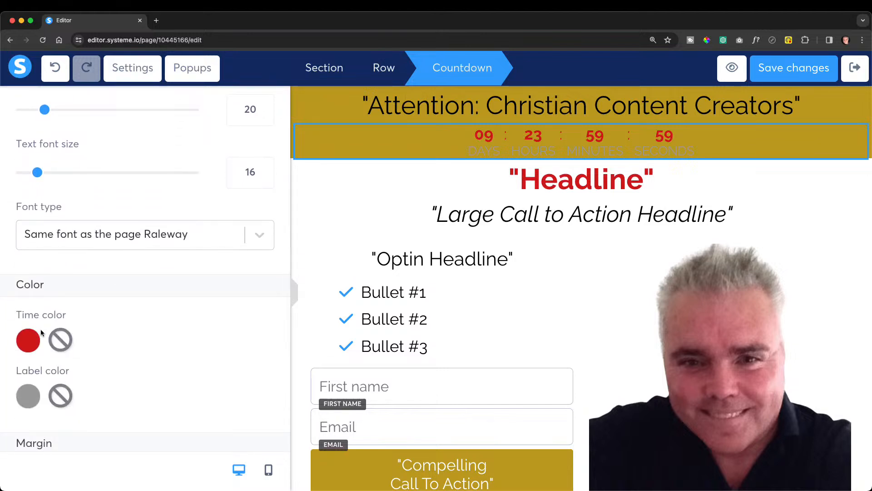
scroll(45, 325, down, 5)
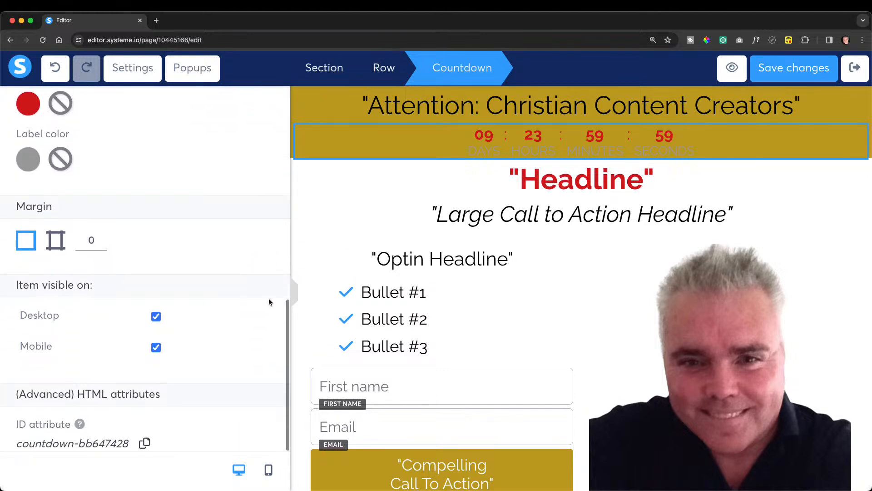
click(436, 130)
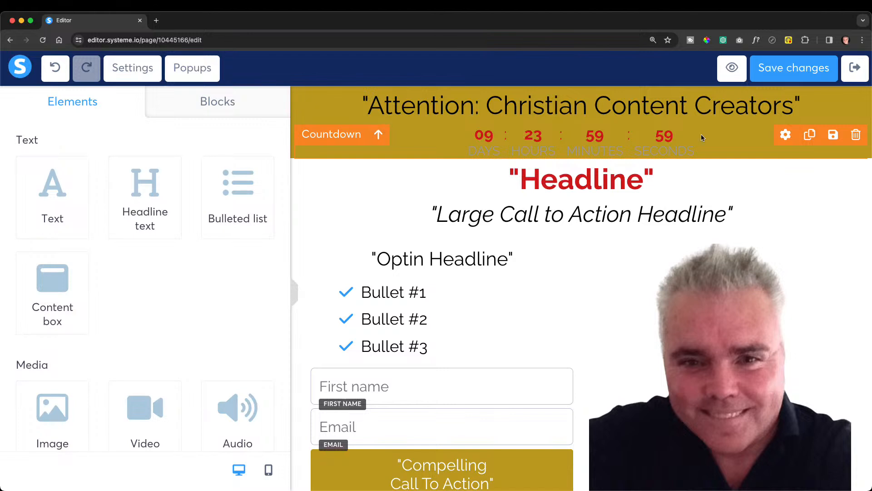
click(786, 135)
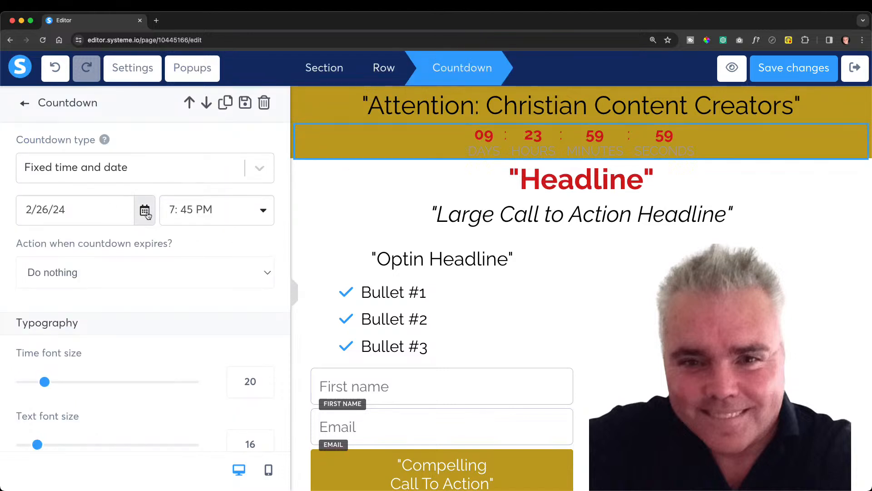
click(259, 211)
scroll(246, 268, down, 5)
scroll(244, 322, down, 10)
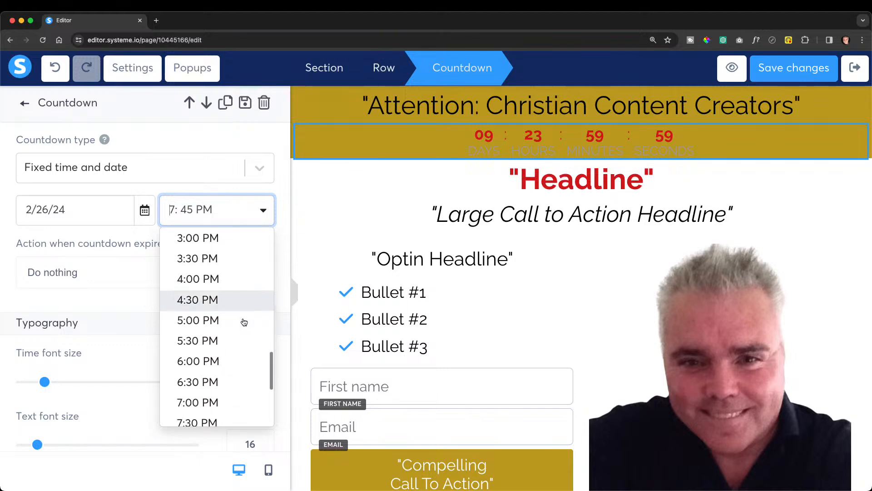
click(237, 331)
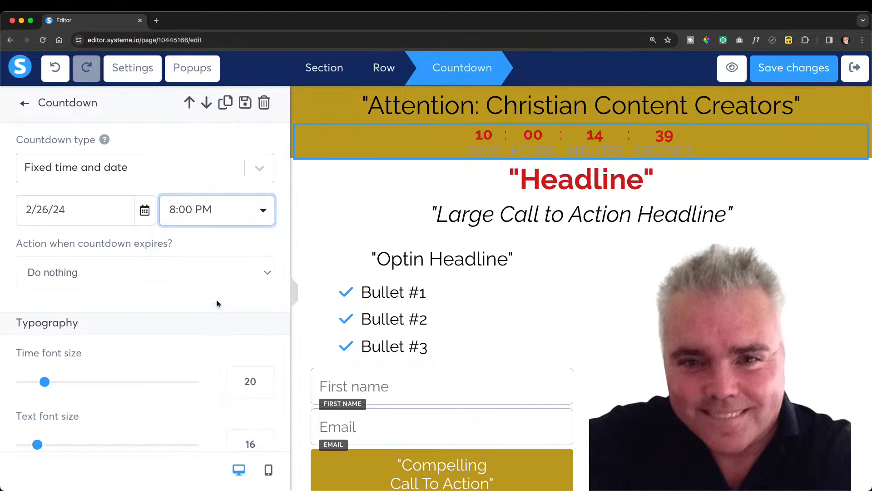
Set the countdown's time font size to 24 and enlarge its label text to font size 20.
scroll(214, 295, down, 2)
scroll(213, 300, up, 2)
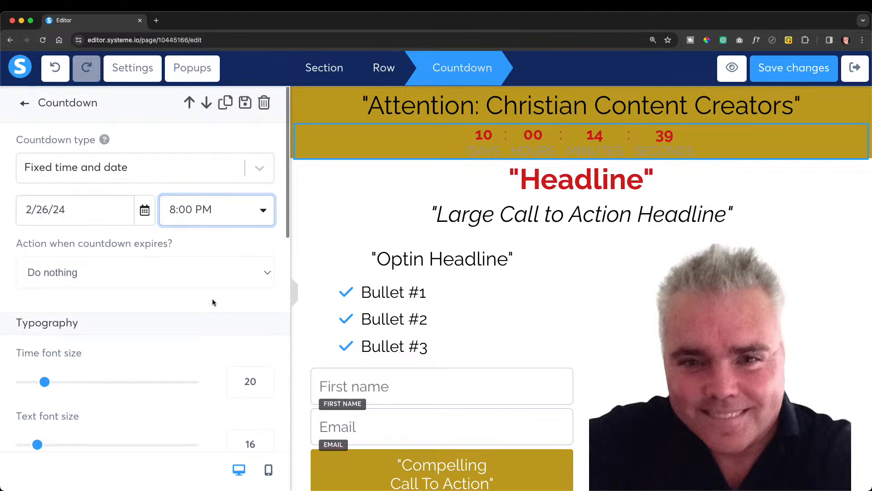
scroll(213, 298, down, 5)
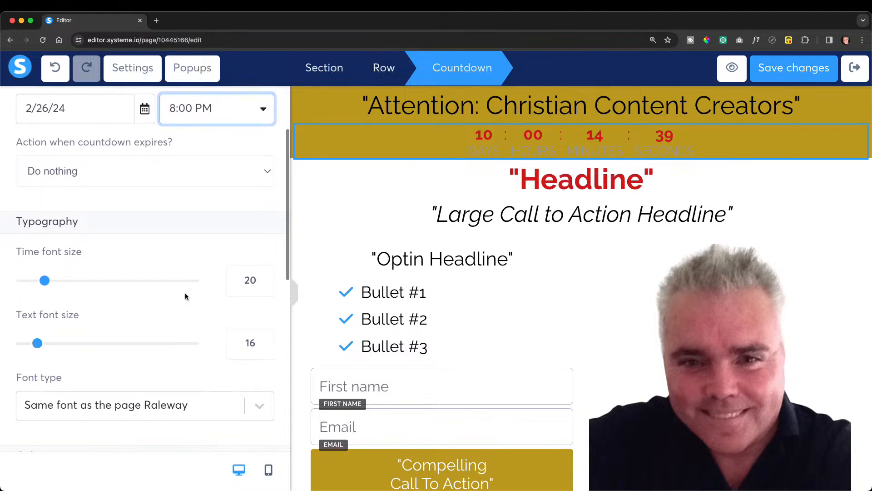
drag(44, 280, 52, 282)
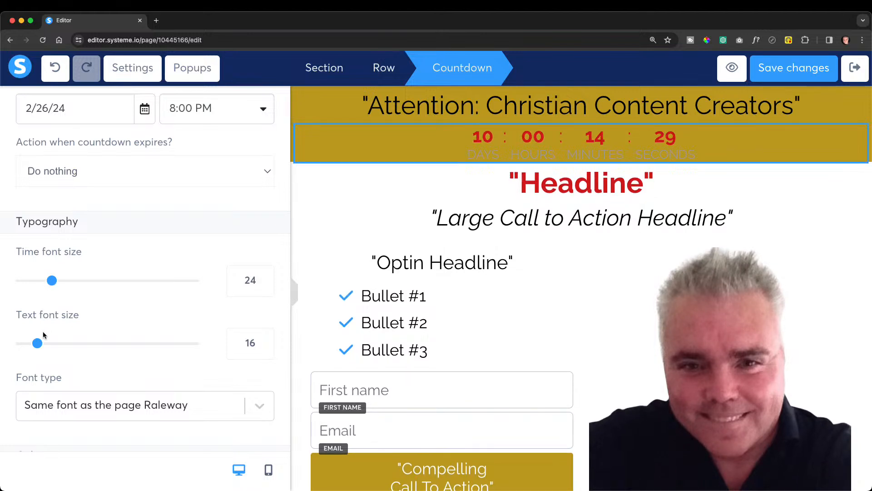
mouse_move(37, 344)
mouse_down()
mouse_move(52, 344)
mouse_move(44, 344)
mouse_up()
Change the countdown's label color to black (000000).
scroll(117, 310, down, 10)
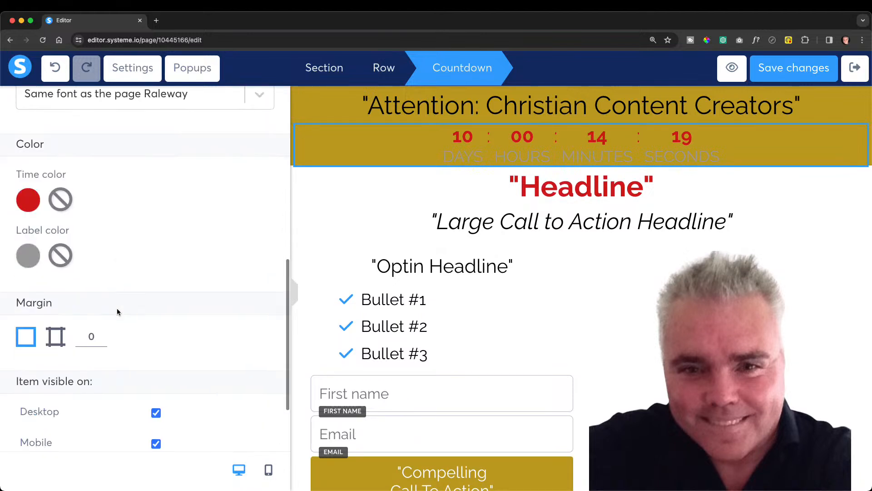
scroll(117, 312, up, 1)
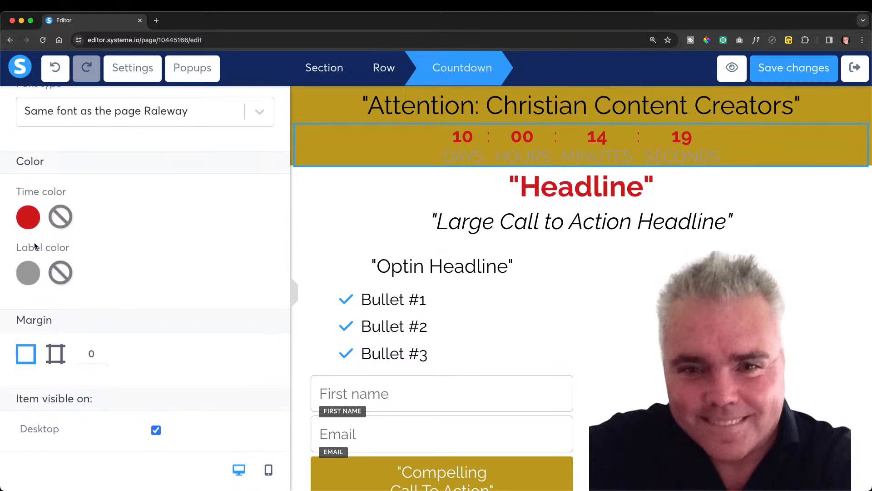
click(27, 269)
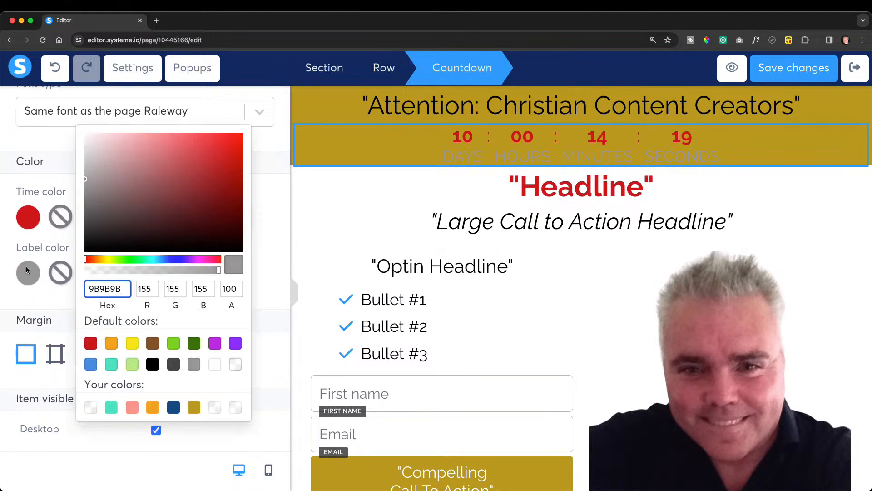
click(155, 366)
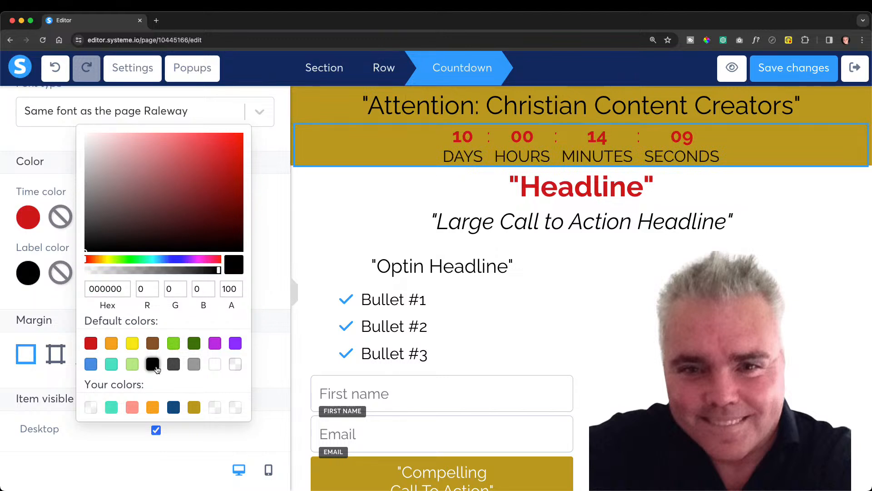
click(63, 350)
scroll(64, 345, down, 10)
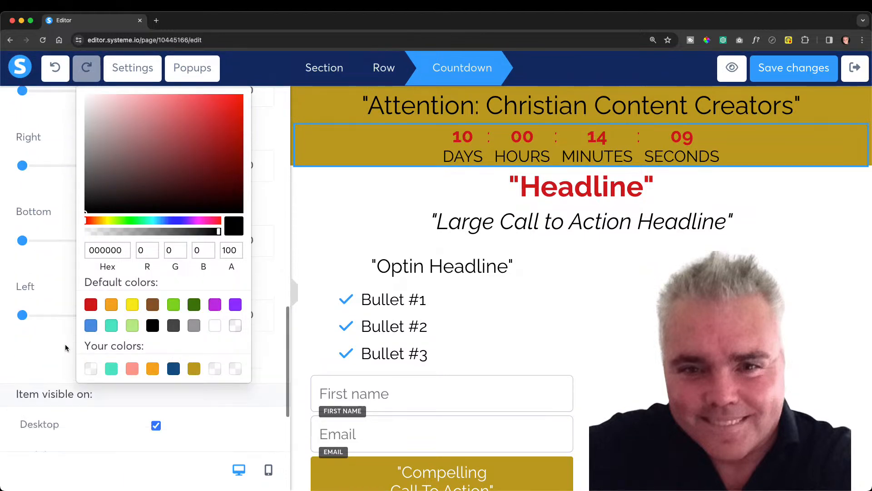
scroll(68, 347, up, 10)
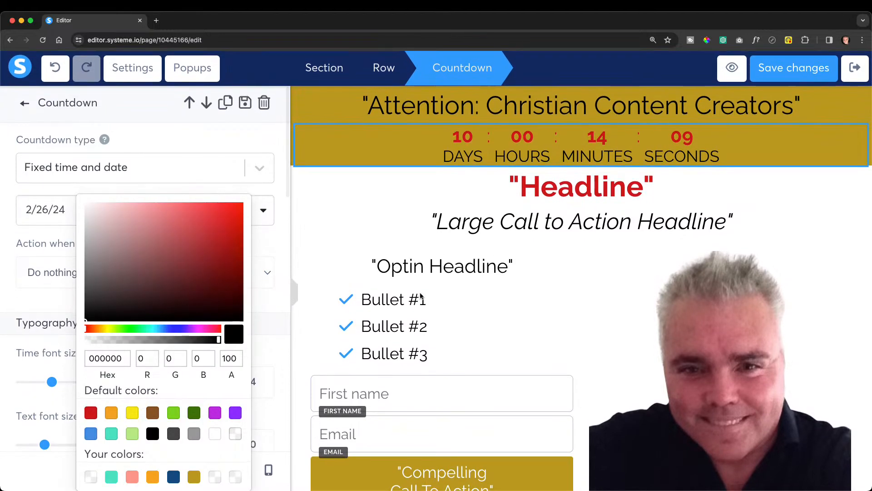
Delete the countdown from the gold headline bar.
click(372, 149)
click(371, 149)
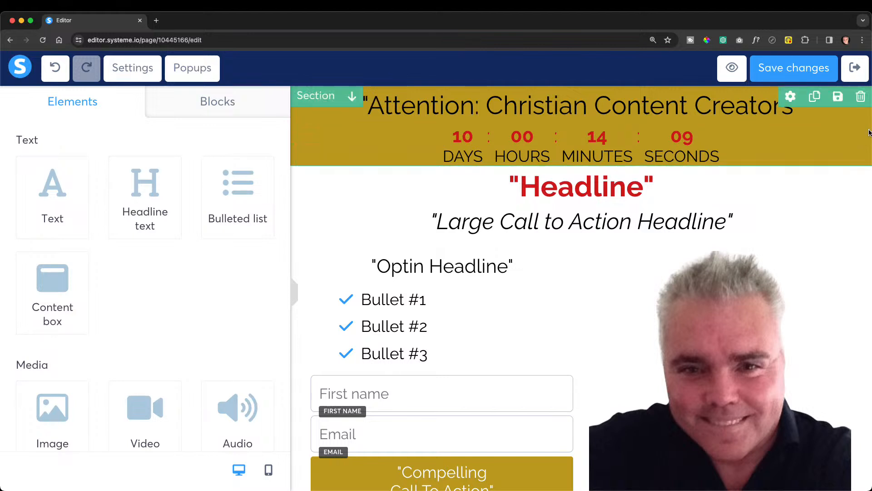
click(856, 136)
click(511, 98)
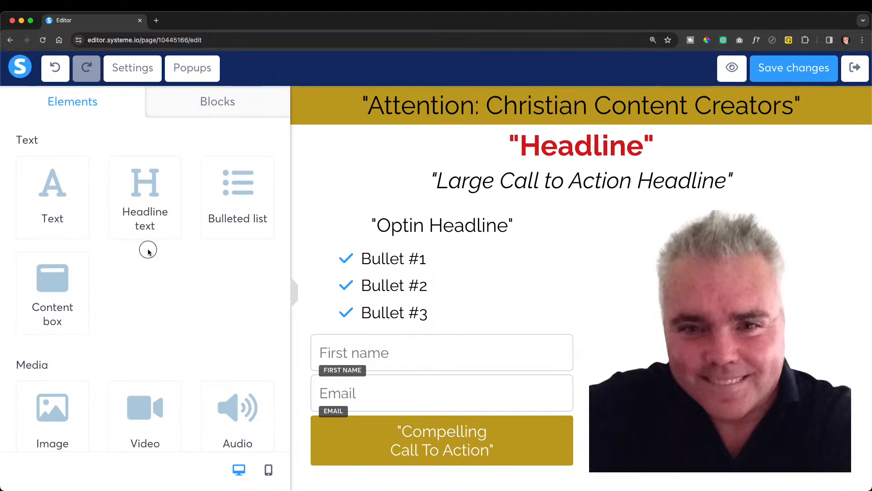
Add a new section between the gold bar and the red "Headline" and set its content width to Small.
scroll(148, 250, down, 10)
drag(148, 243, 440, 134)
click(327, 135)
scroll(131, 255, down, 3)
scroll(127, 269, down, 5)
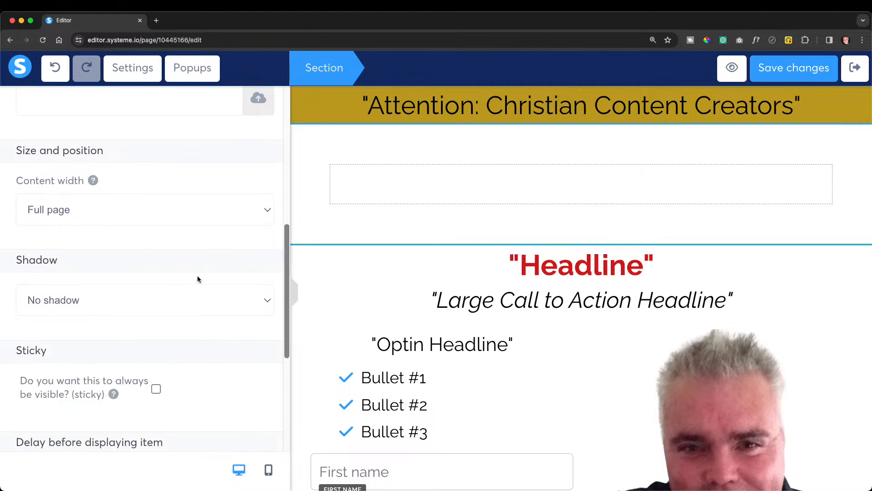
click(244, 213)
click(202, 261)
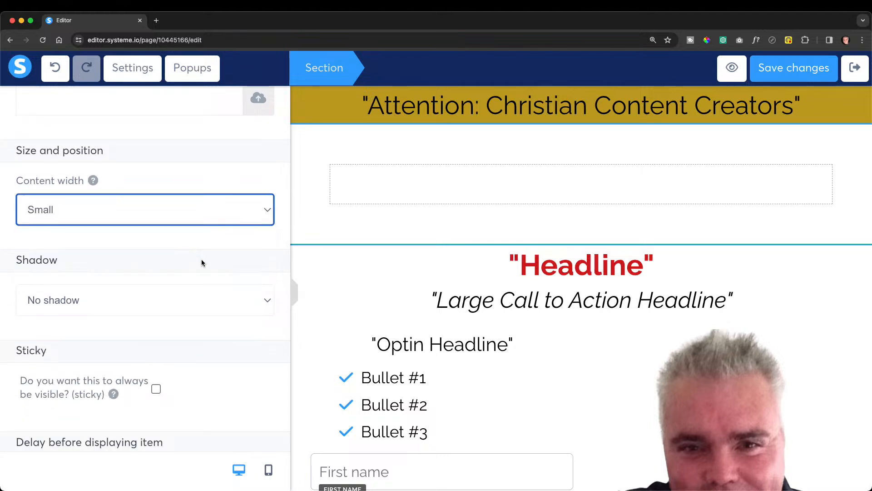
Set the new empty section's padding to 0 on all sides.
scroll(183, 261, down, 4)
scroll(184, 261, up, 7)
scroll(184, 263, up, 5)
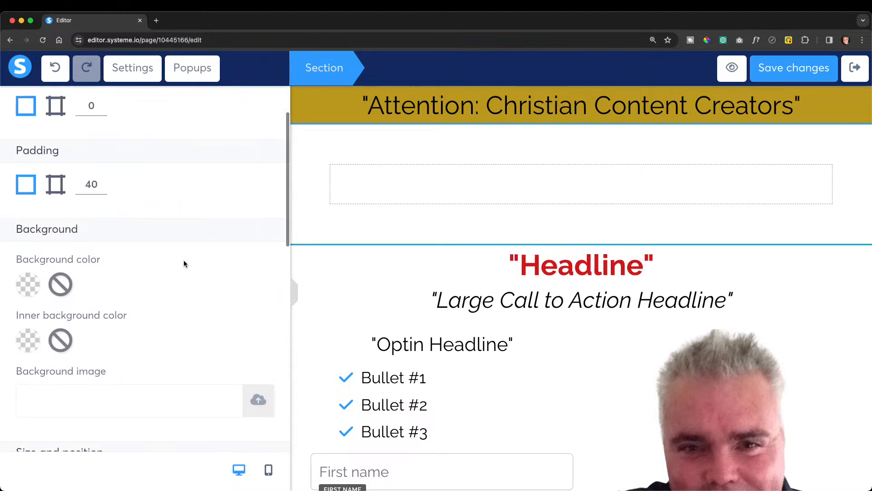
drag(102, 257, 104, 259)
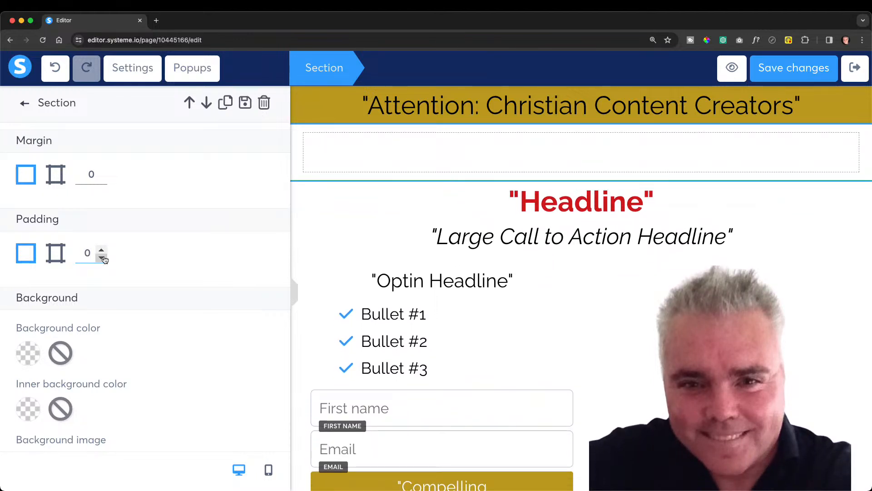
Give the new section under the gold bar a black (000000) background color.
click(315, 136)
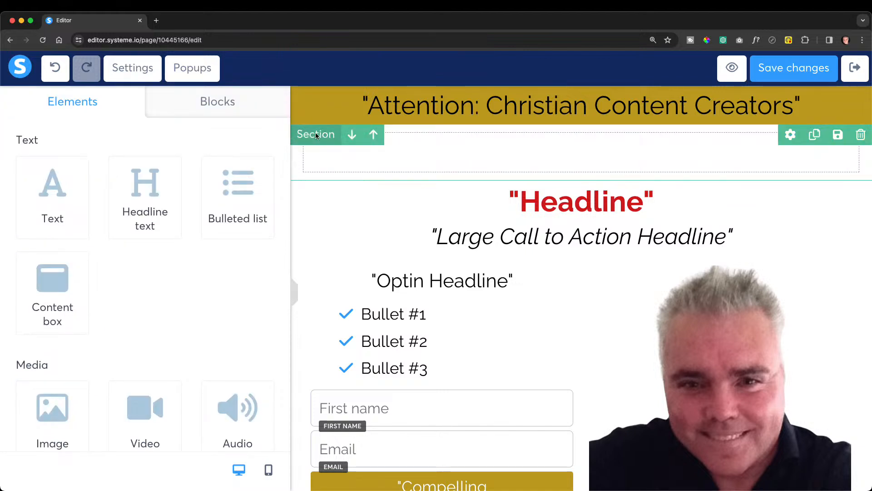
click(311, 133)
click(28, 355)
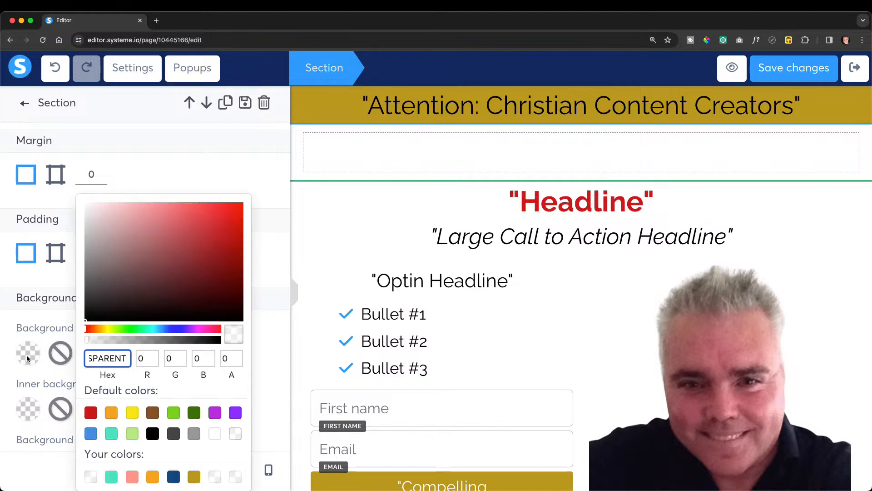
click(155, 437)
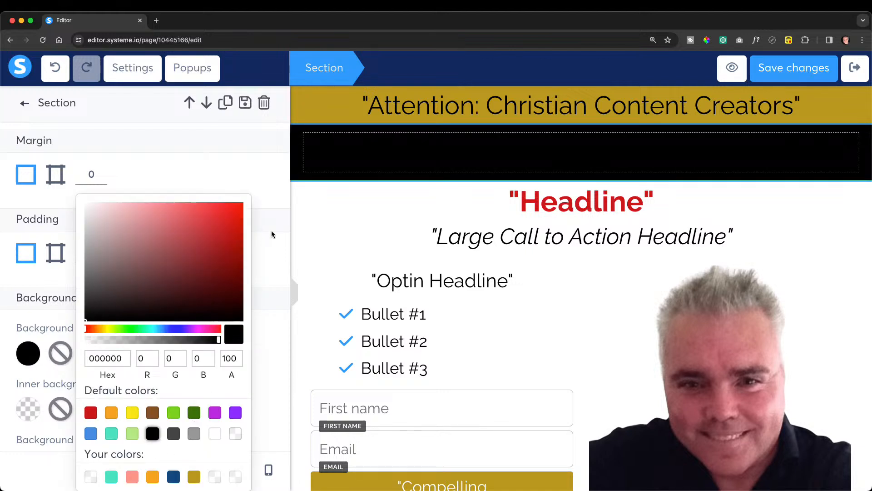
click(443, 152)
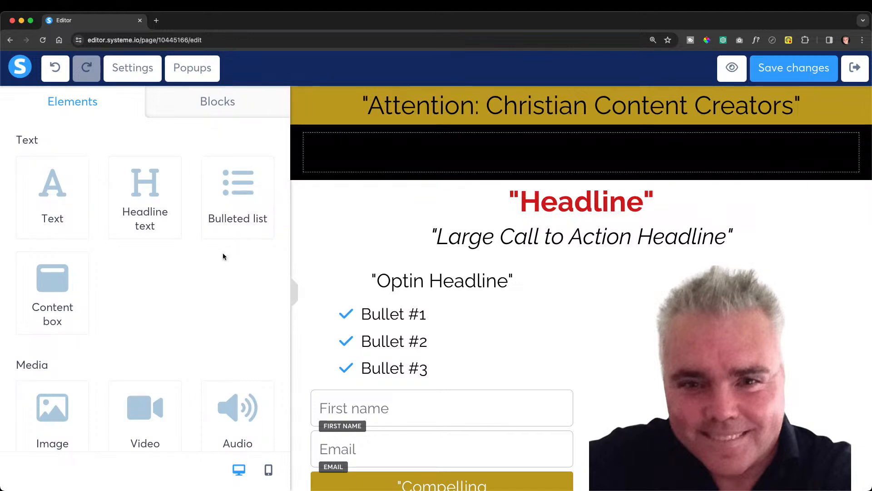
Add a Countdown element inside the black section and check how it looks above the headlines and form.
scroll(219, 265, down, 7)
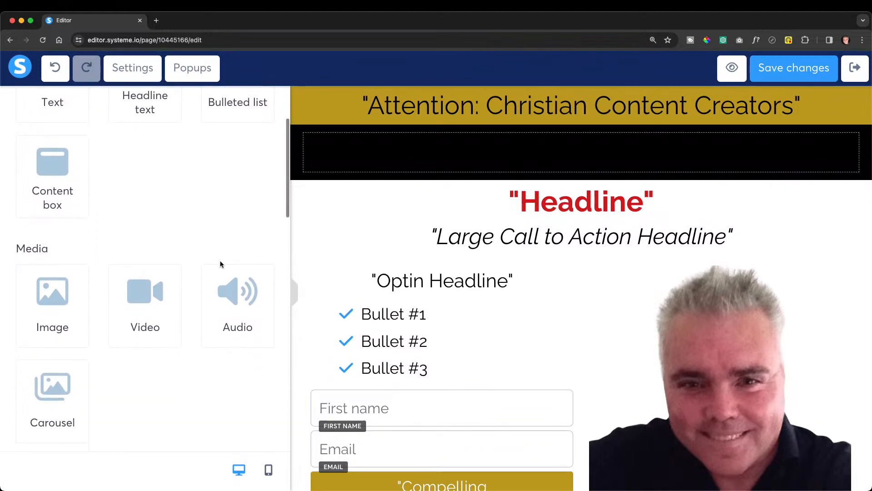
scroll(173, 273, down, 2)
scroll(166, 276, down, 8)
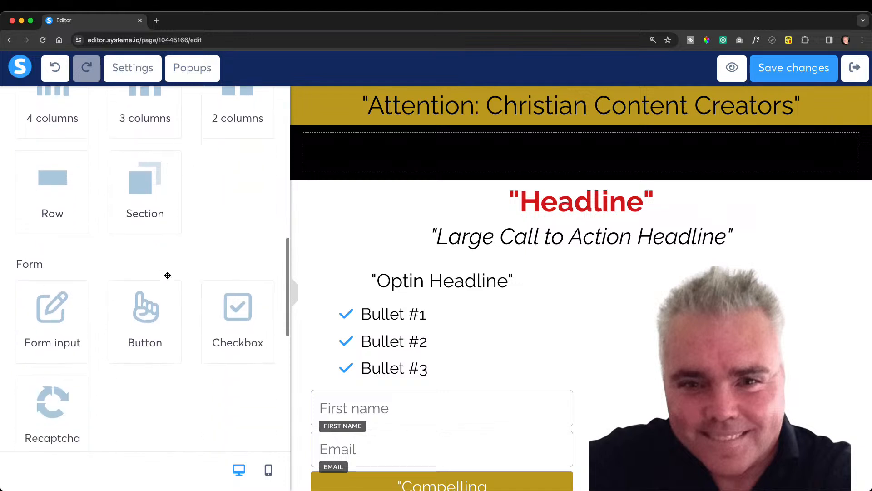
scroll(104, 318, down, 3)
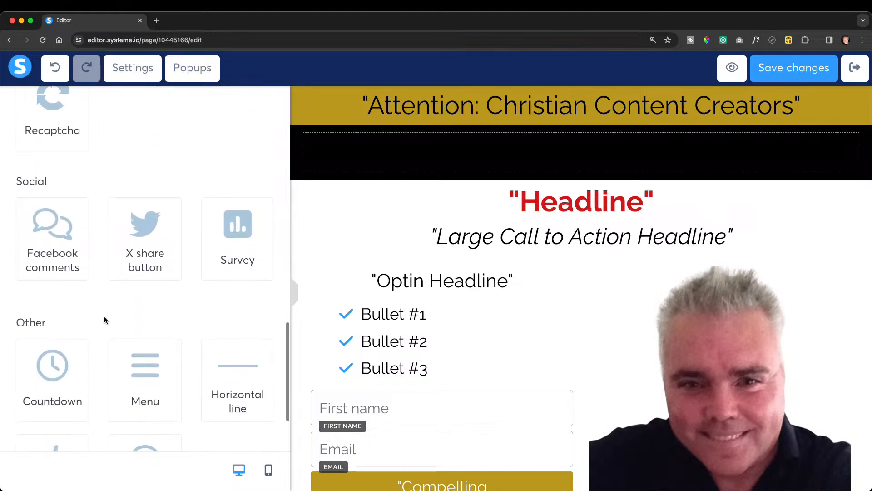
drag(58, 366, 620, 174)
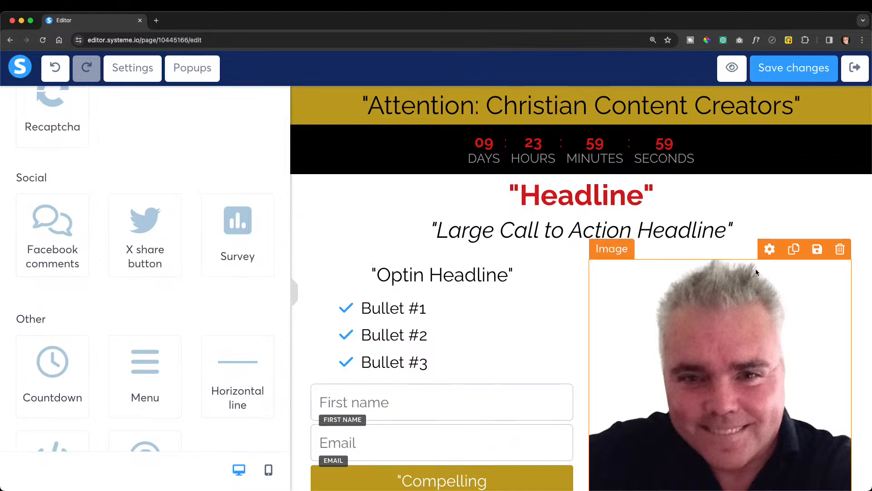
scroll(506, 274, down, 3)
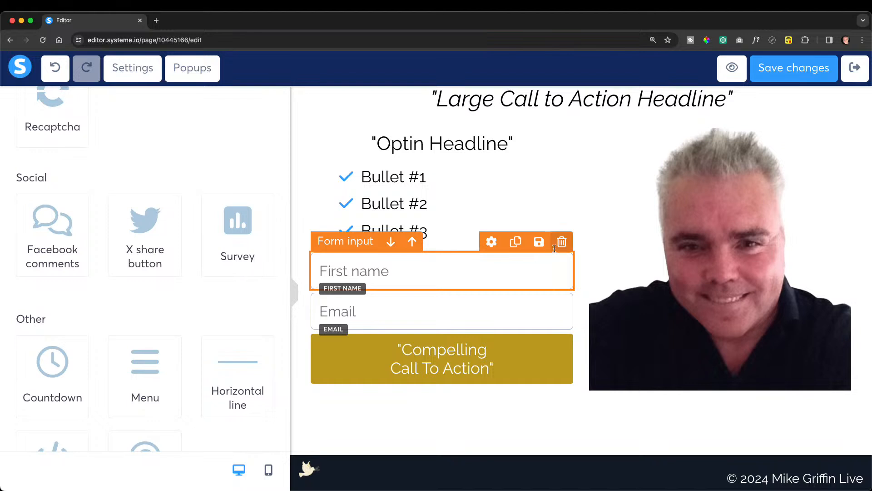
scroll(547, 253, up, 3)
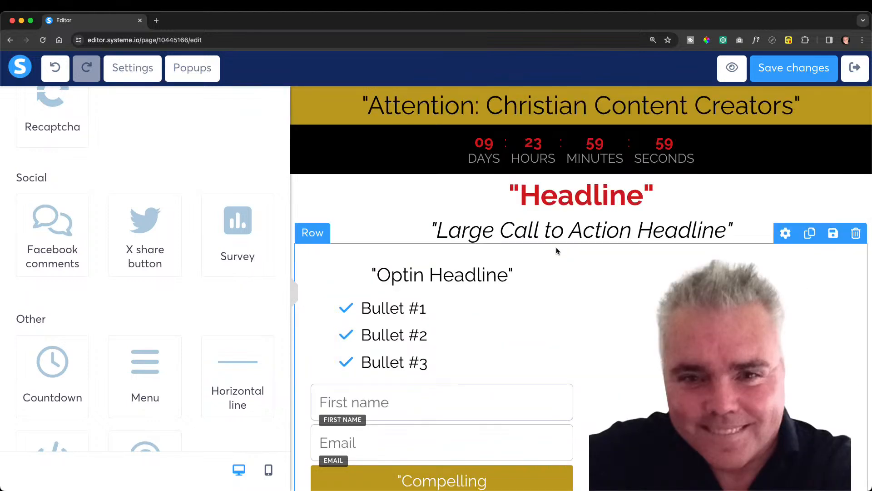
Replace the red headline's wording inside the quotes with "Who Else Wants To Generate Traffic, Gain Email Subscribers and Make Money Online".
click(531, 196)
drag(522, 195, 648, 199)
text(Who E)
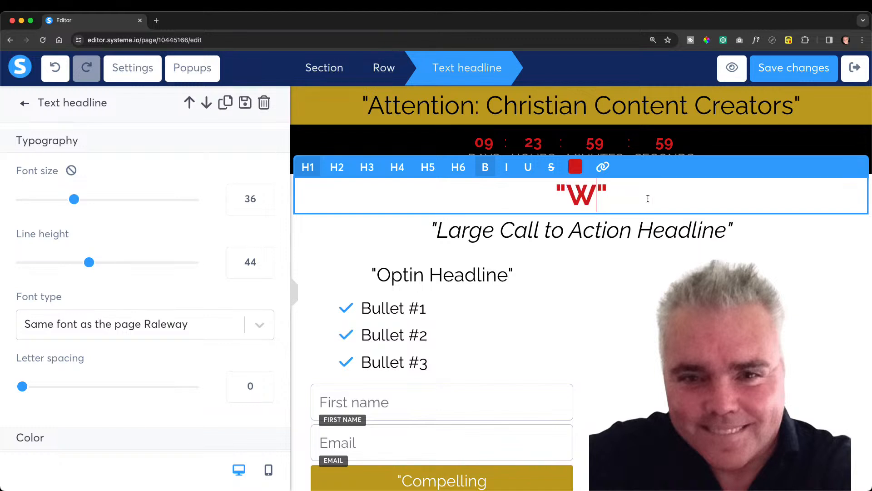
text(lse W)
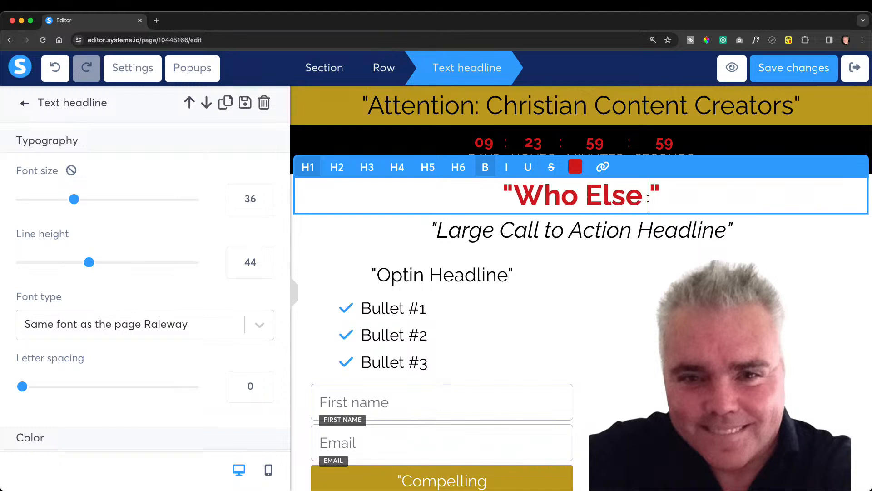
text(ants To)
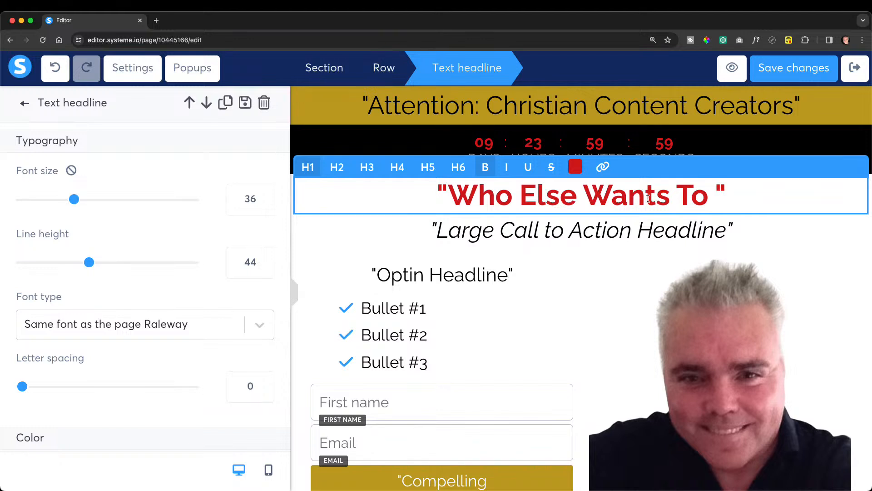
text(Genera)
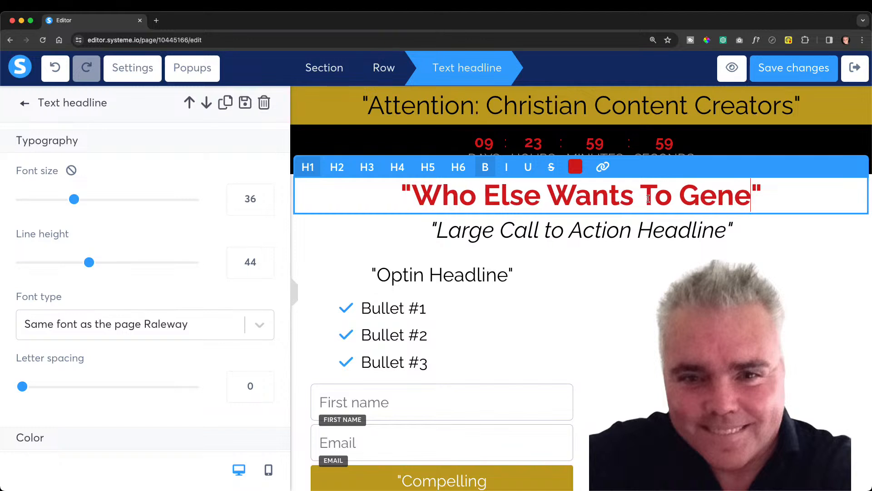
text(te )
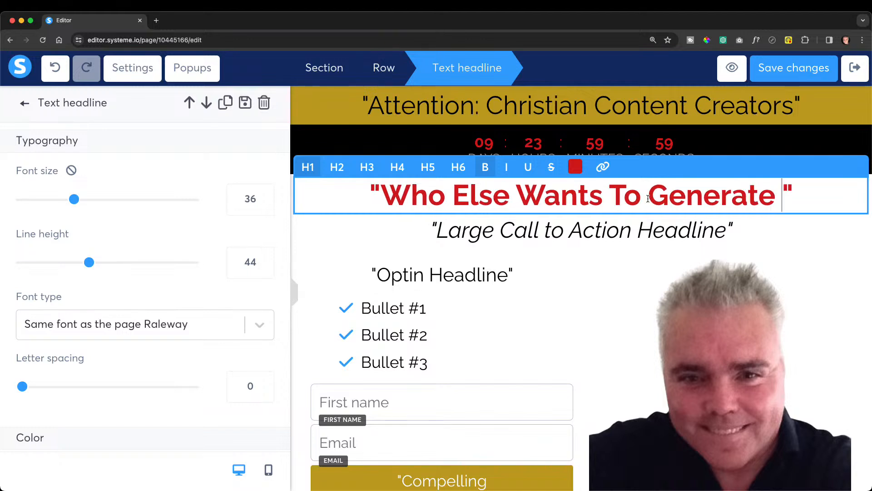
text(Trasf)
key(BackSpace)
key(BackSpace)
text(f)
text(fic)
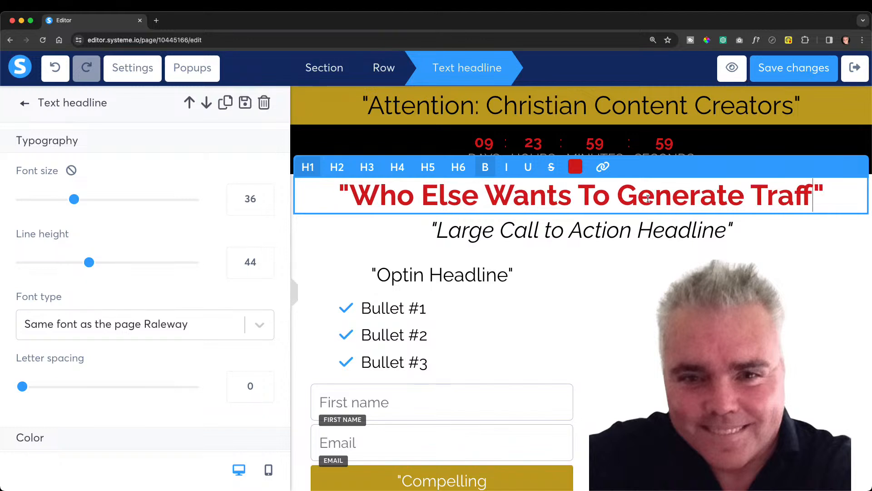
text(,)
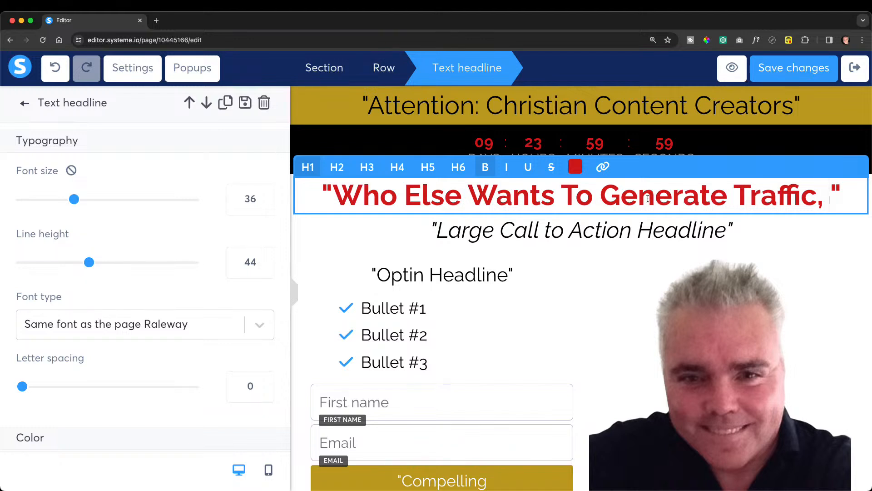
text(Gain Email Subsc)
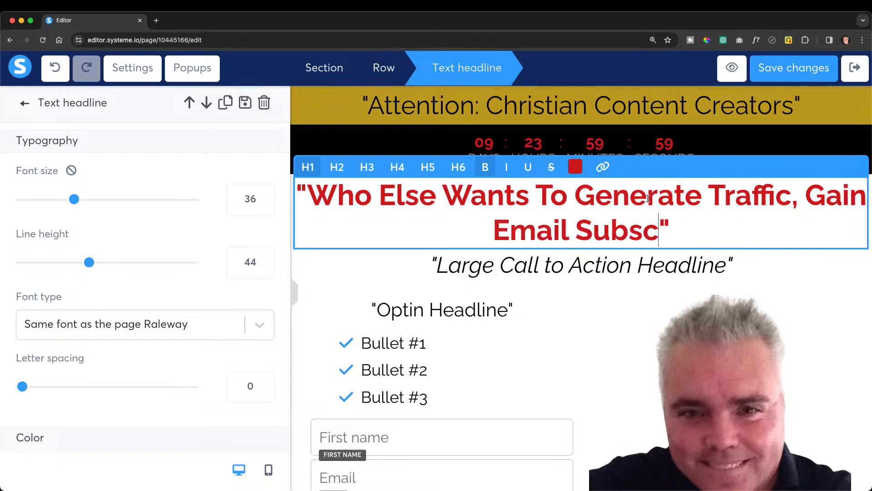
text(ribers a)
text(bd)
key(BackSpace)
key(BackSpace)
text(nd )
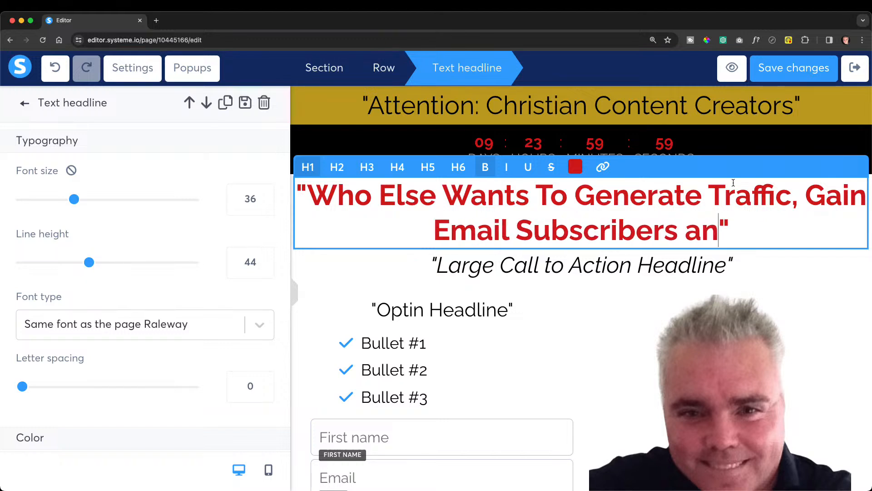
text(Make Moree)
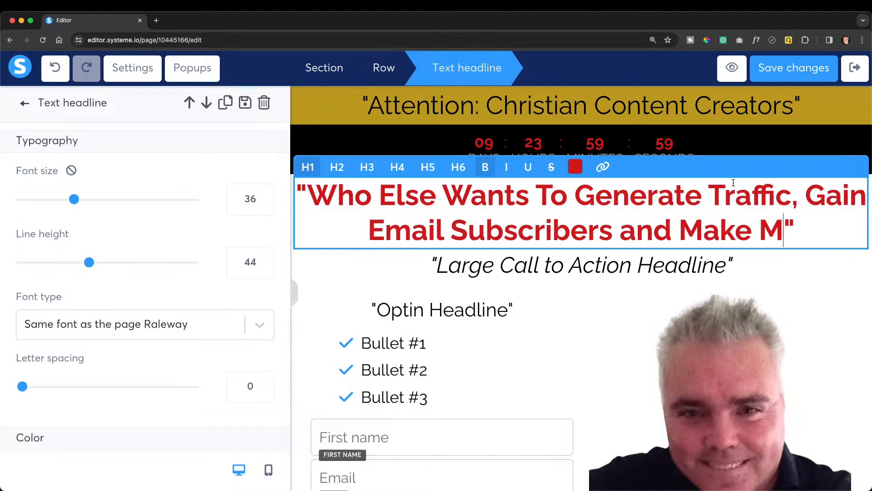
key(BackSpace)
key(BackSpace)
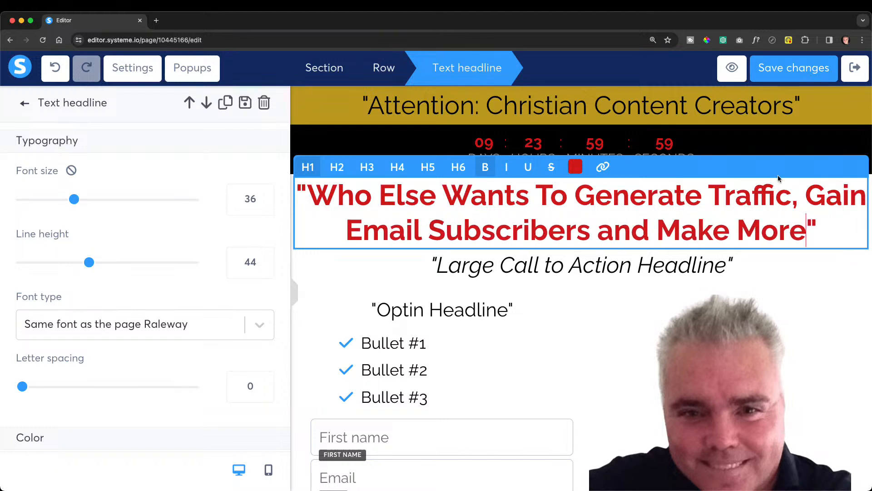
key(BackSpace)
key(BackSpace)
key(BackSpace)
key(BackSpace)
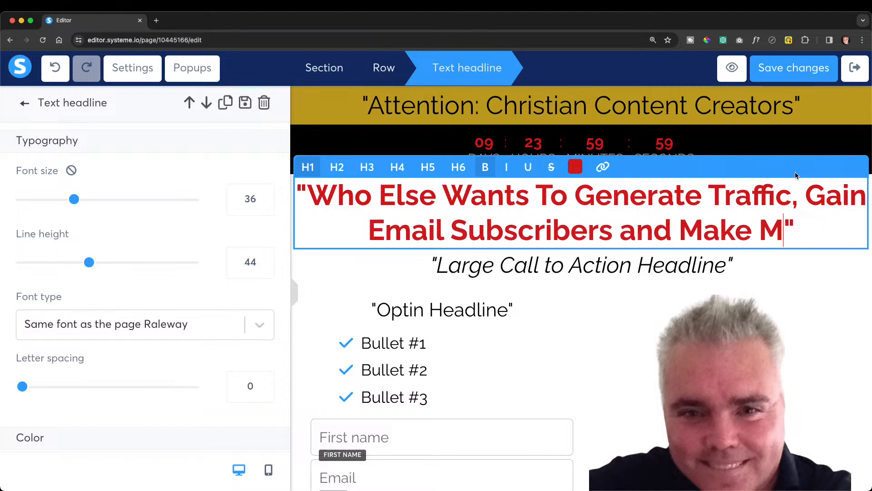
text(oney On)
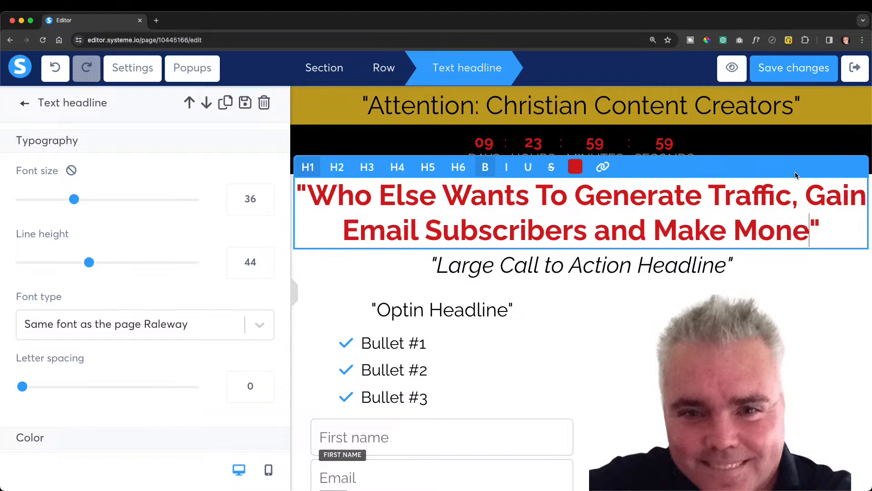
text(line)
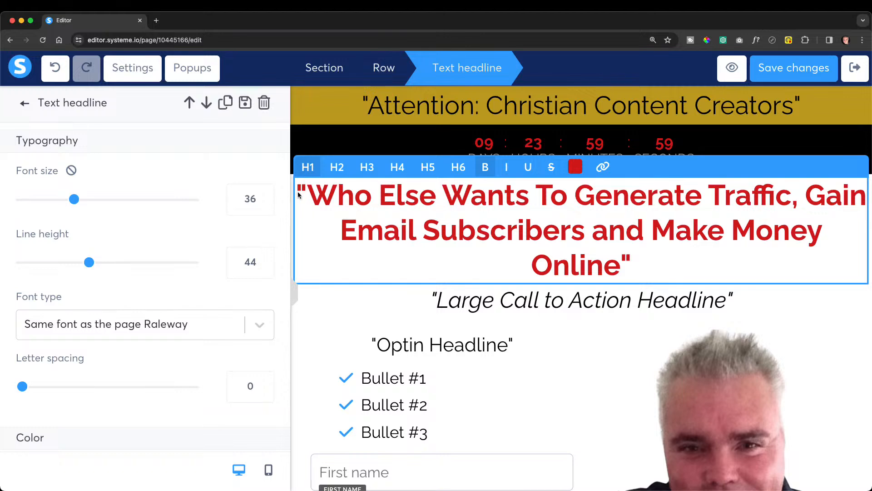
Set the font size of the whole red headline to 30.
drag(299, 191, 814, 263)
drag(74, 200, 64, 203)
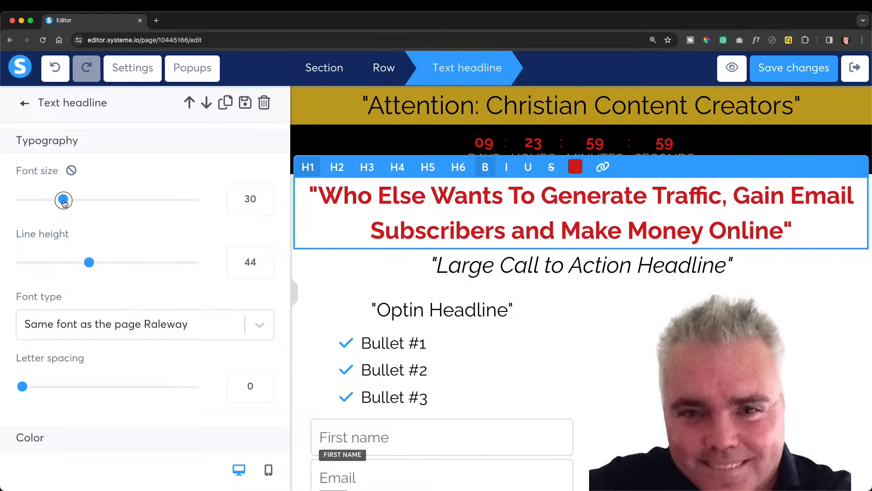
mouse_move(64, 203)
mouse_down()
mouse_move(54, 203)
mouse_move(63, 205)
mouse_up()
click(583, 359)
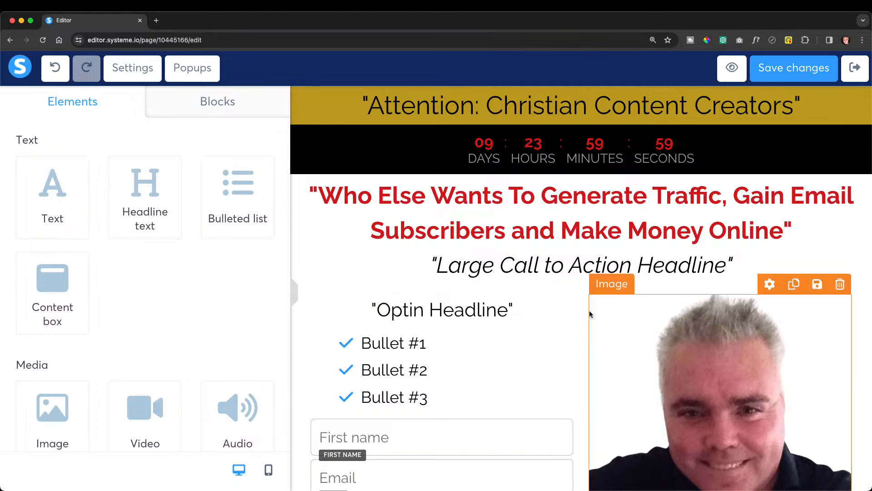
Add a new section below the form and portrait, above the dark footer.
scroll(571, 325, down, 4)
scroll(570, 324, up, 4)
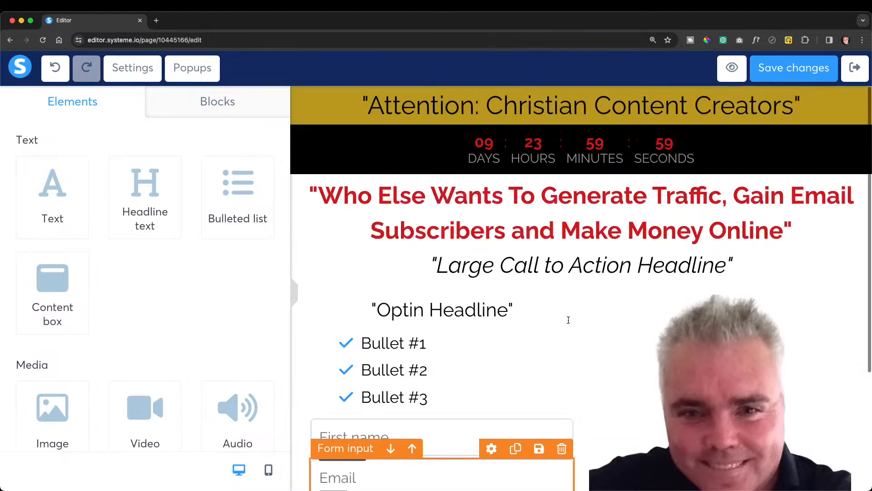
scroll(570, 323, down, 4)
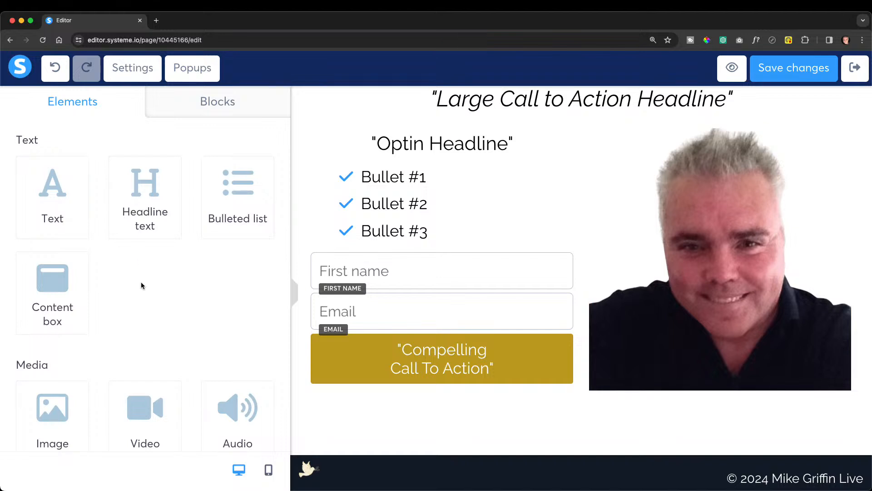
scroll(146, 280, down, 9)
scroll(146, 280, up, 2)
scroll(147, 280, down, 7)
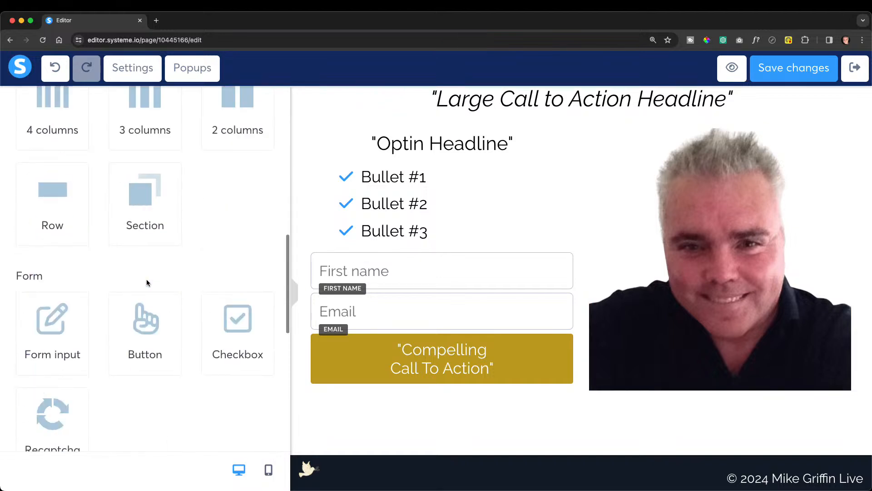
scroll(147, 281, up, 10)
scroll(147, 279, down, 2)
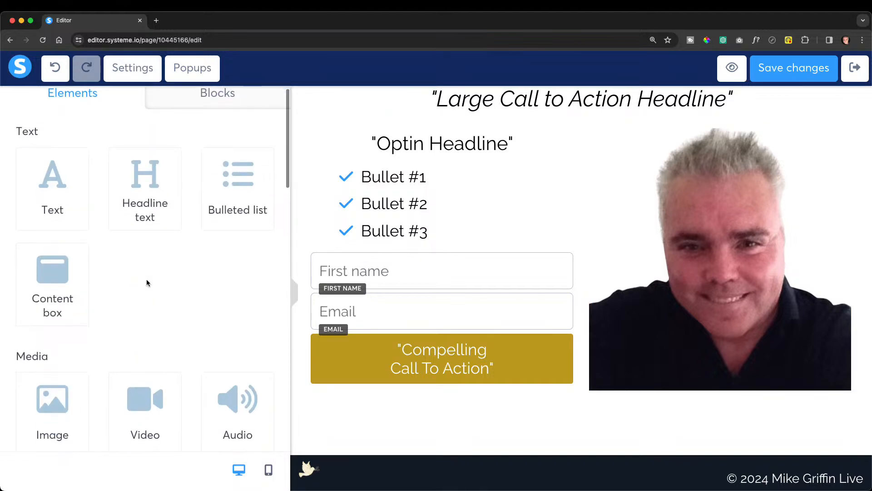
scroll(150, 279, up, 2)
scroll(152, 279, down, 10)
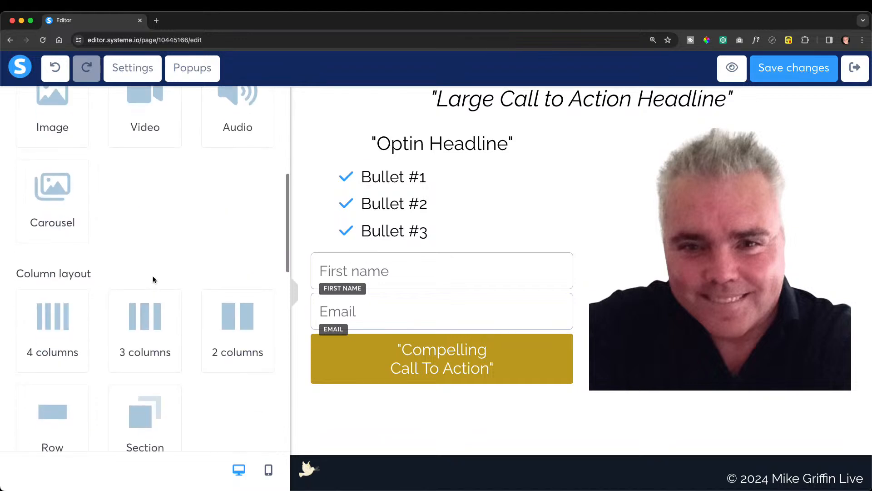
scroll(153, 279, down, 1)
drag(152, 279, 391, 393)
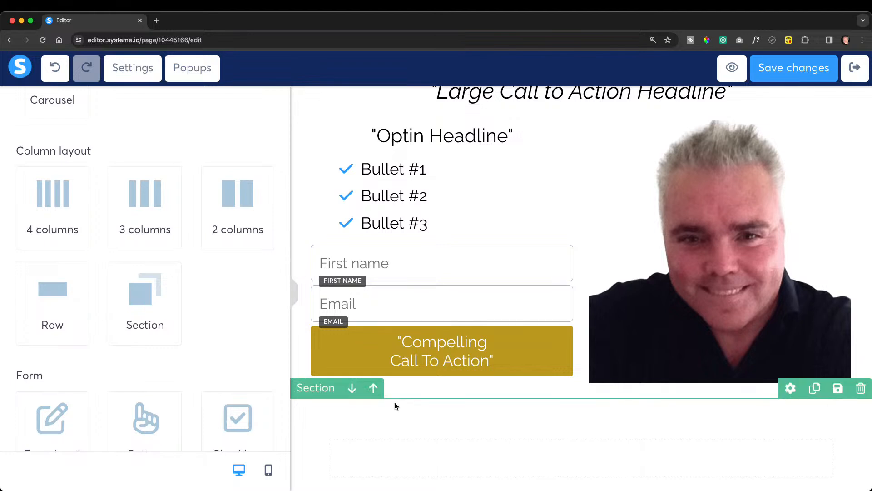
Set the padding of the new section below the form to 0 on all sides.
scroll(394, 402, down, 3)
click(317, 279)
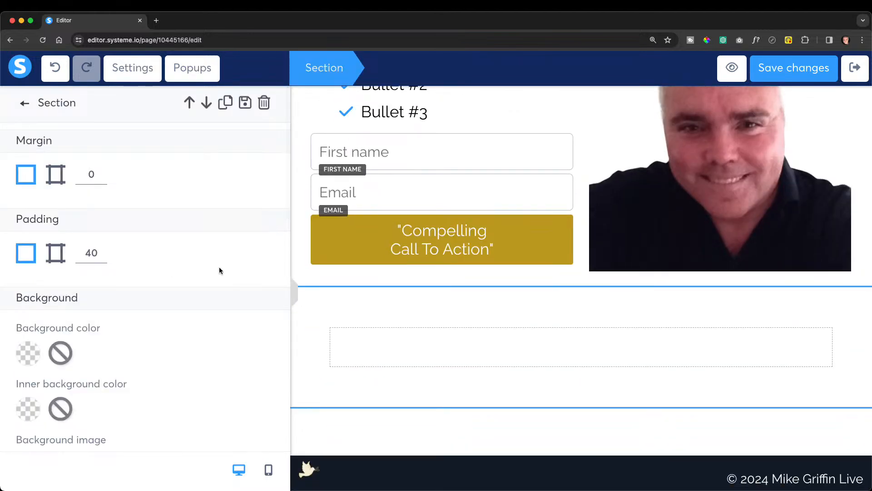
drag(102, 260, 103, 262)
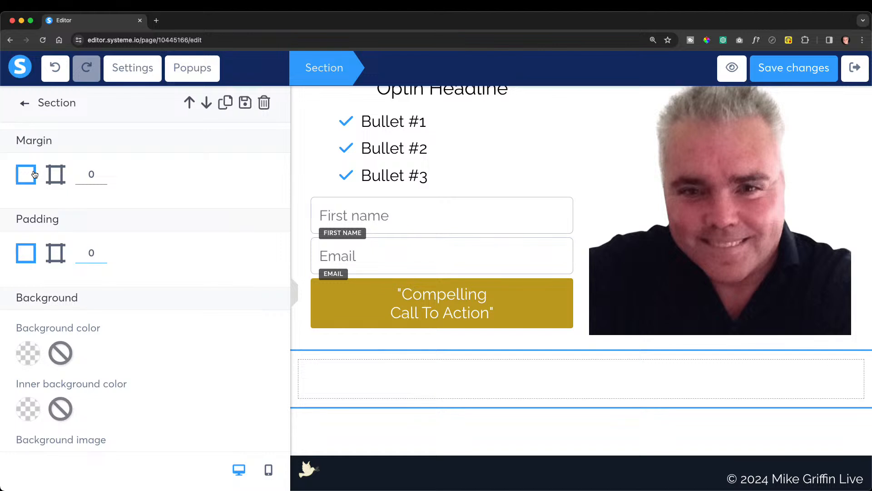
Switch the new section's margin to separate sides and try to lower its top margin below 0.
click(57, 177)
mouse_move(23, 231)
mouse_down()
mouse_move(38, 232)
mouse_move(19, 235)
mouse_up()
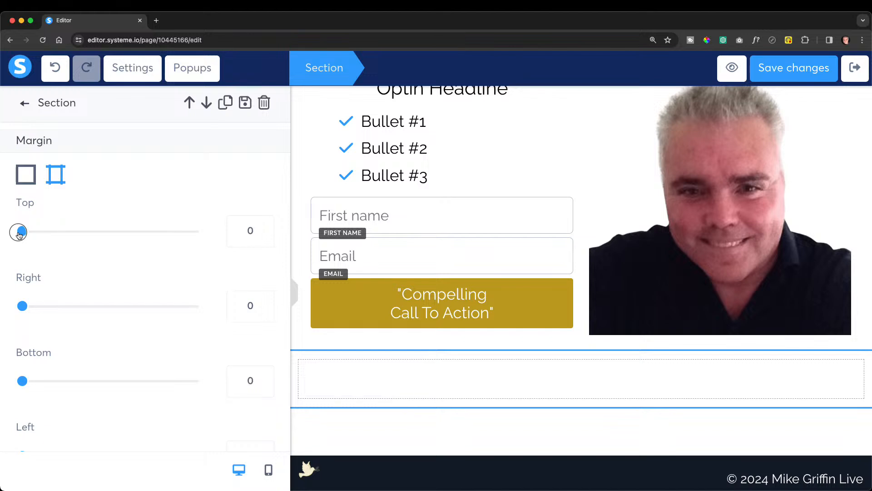
scroll(82, 234, down, 1)
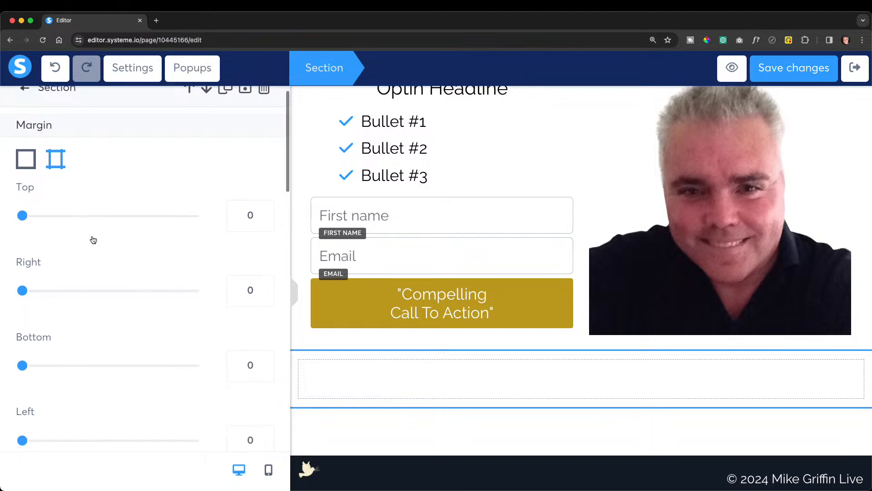
Delete the empty row inside the new section below the form and confirm the deletion.
click(460, 391)
click(861, 341)
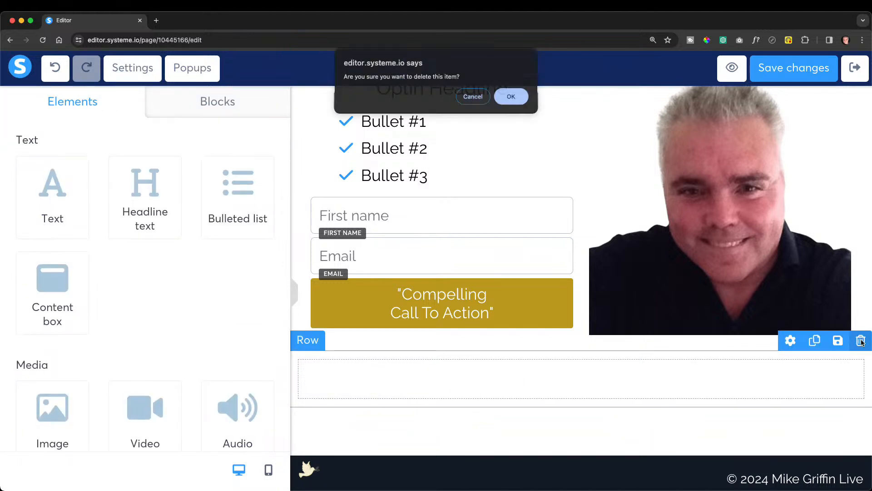
click(523, 102)
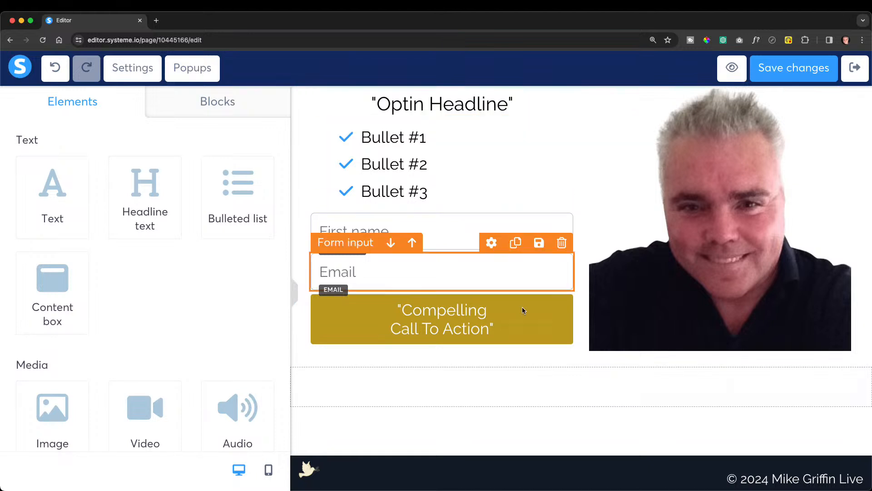
Give the empty section below the form the saved gold background color BC9C22.
click(486, 375)
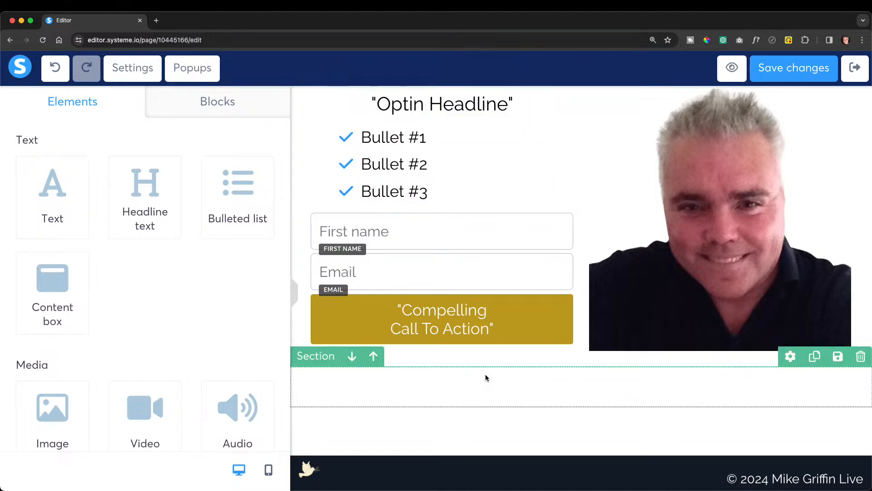
click(486, 375)
click(696, 389)
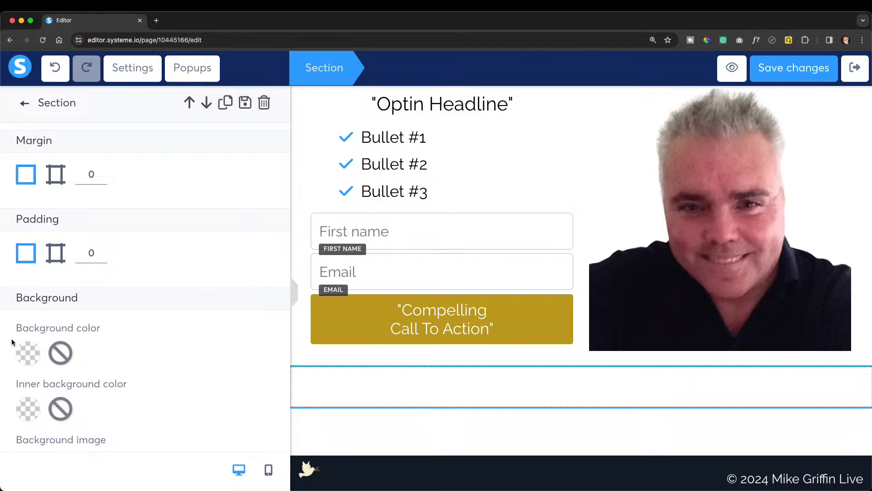
click(27, 351)
click(193, 474)
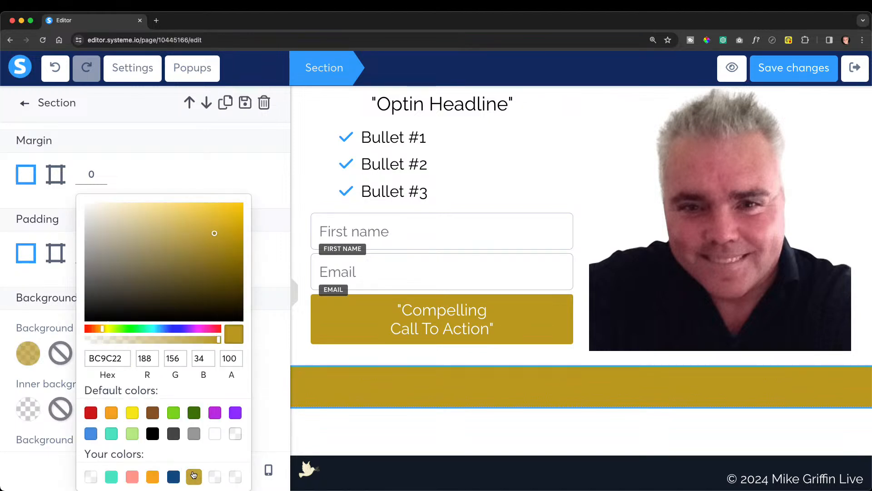
click(360, 392)
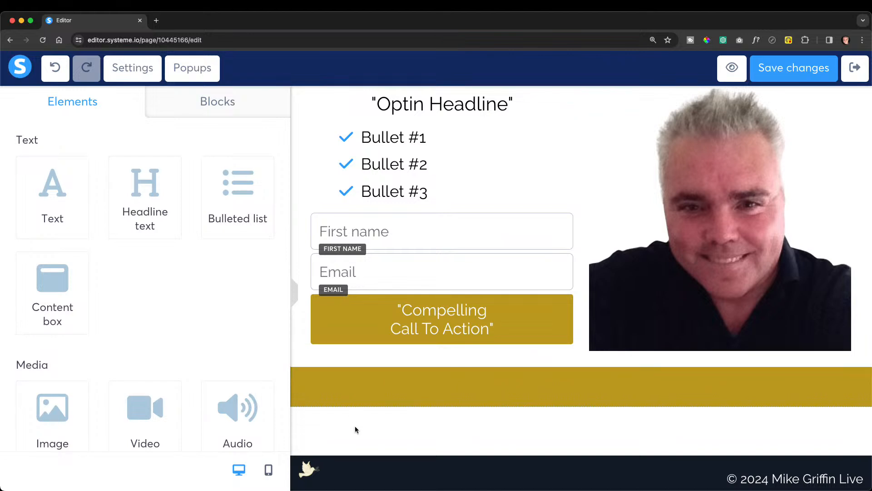
Reduce the margin of the gold section below the form to -15.
click(345, 392)
click(345, 392)
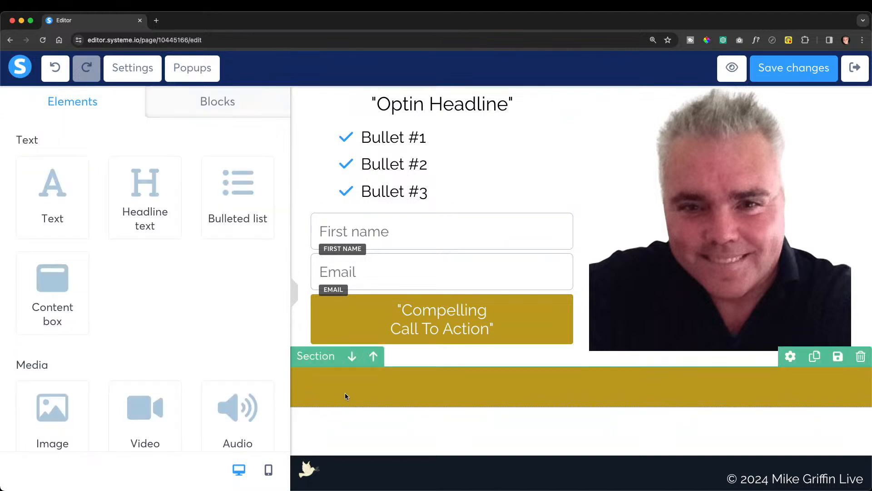
click(324, 360)
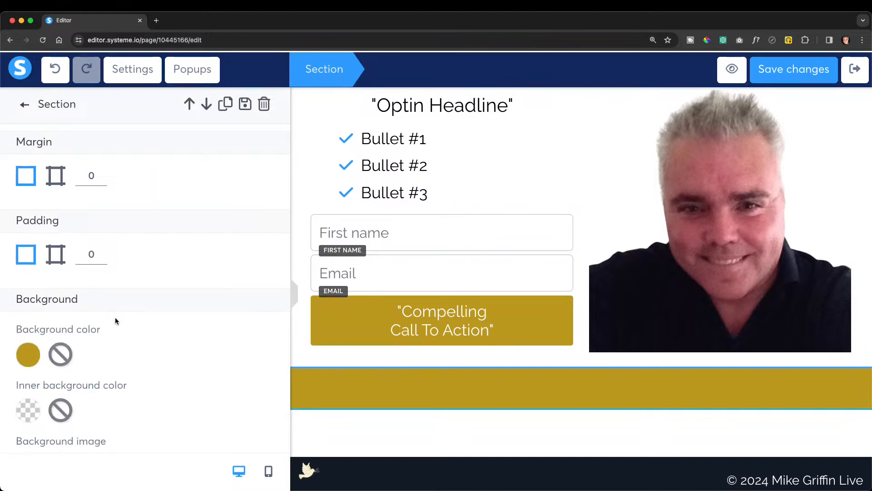
click(102, 179)
click(102, 180)
click(102, 180)
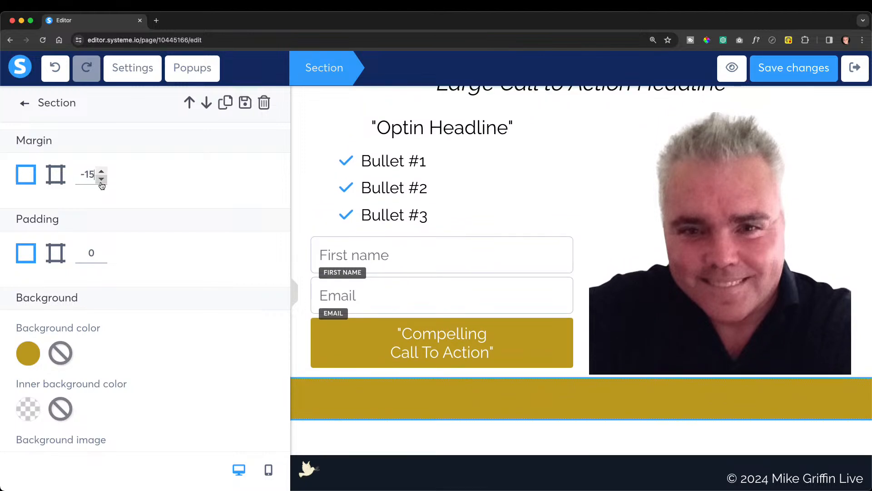
Raise the margin of the gold section below the form to 5, then delete that section and confirm the deletion.
click(103, 171)
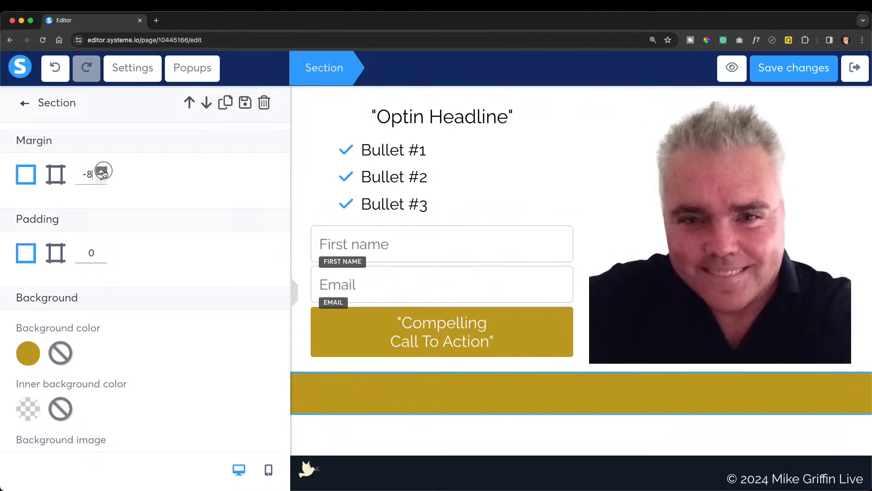
click(103, 172)
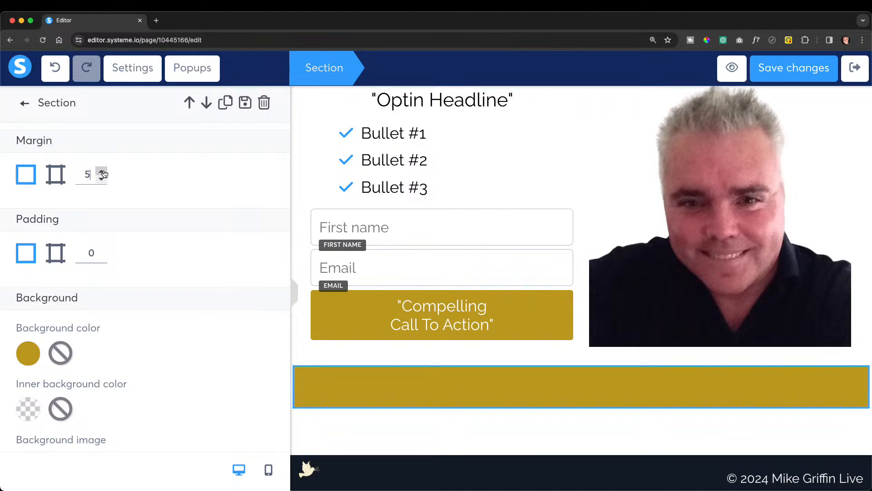
click(335, 382)
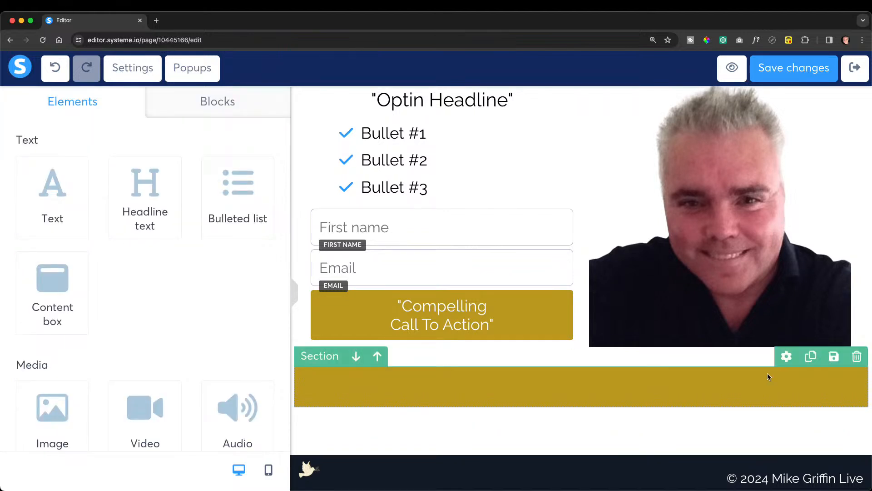
click(857, 356)
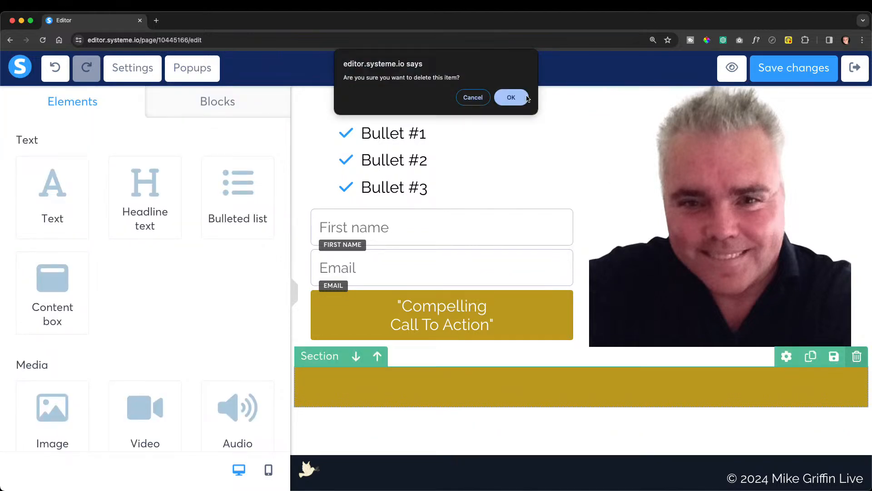
click(511, 97)
Review the page layout from the attention bar and headlines down to the form, portrait and footer.
scroll(556, 194, up, 5)
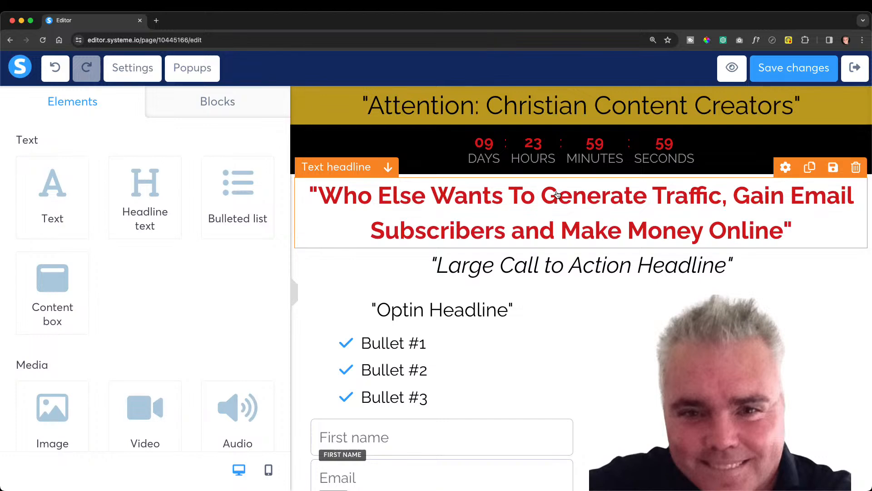
scroll(586, 231, down, 4)
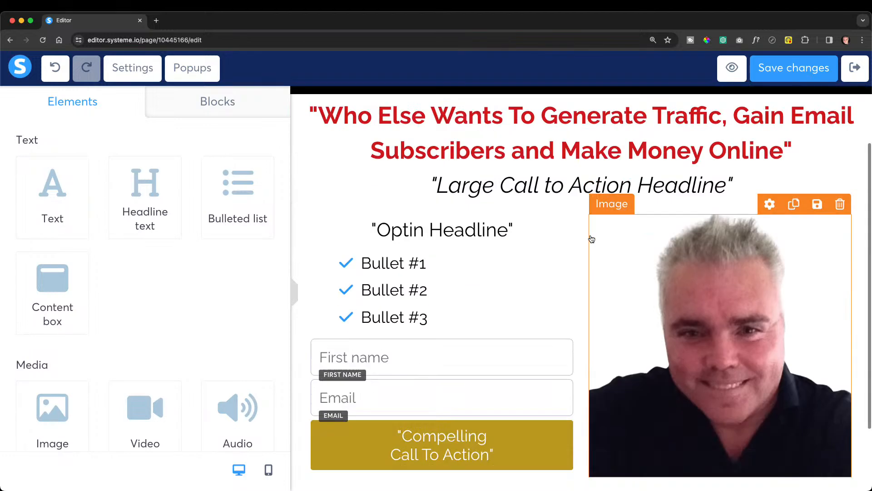
scroll(590, 234, up, 4)
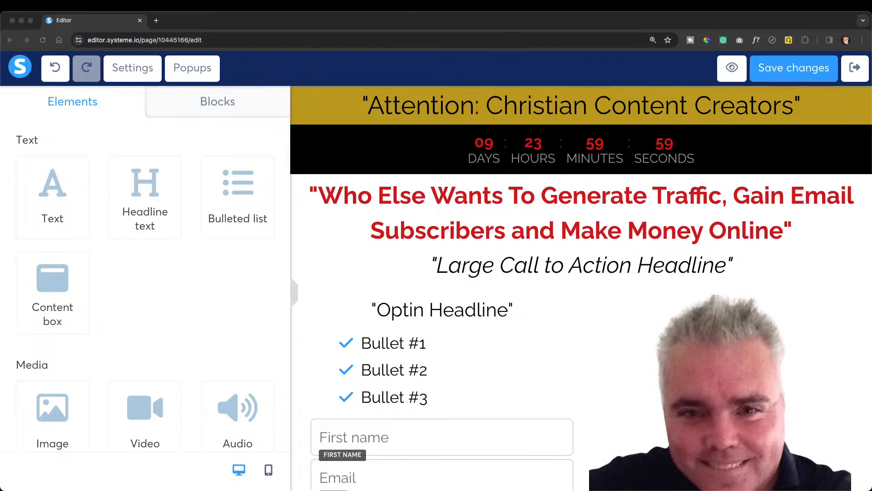
click(799, 269)
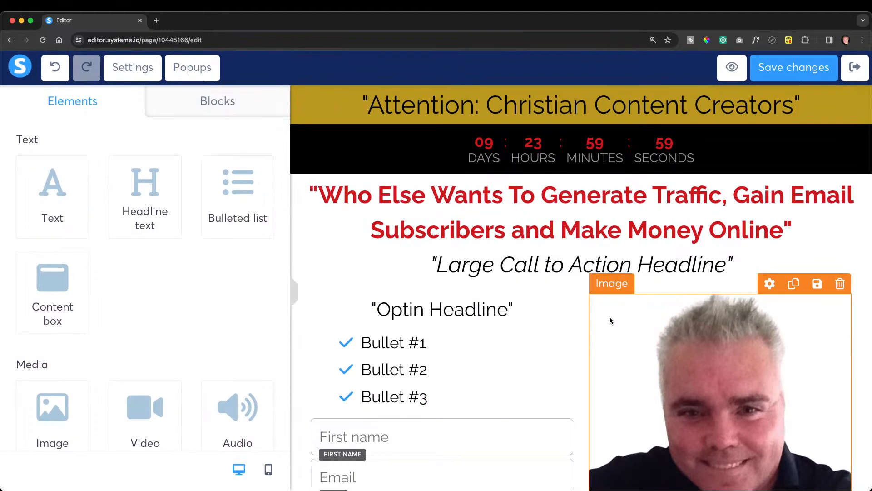
click(555, 318)
scroll(554, 320, down, 3)
scroll(554, 319, down, 1)
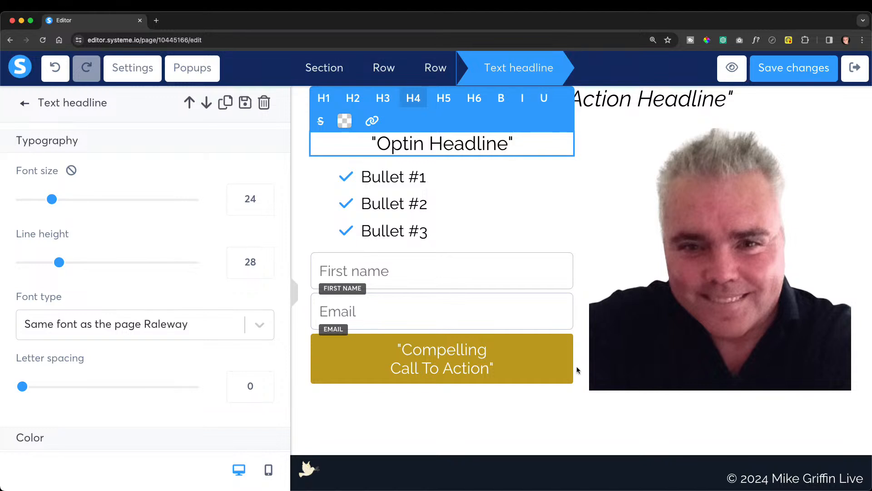
click(597, 407)
scroll(597, 406, up, 4)
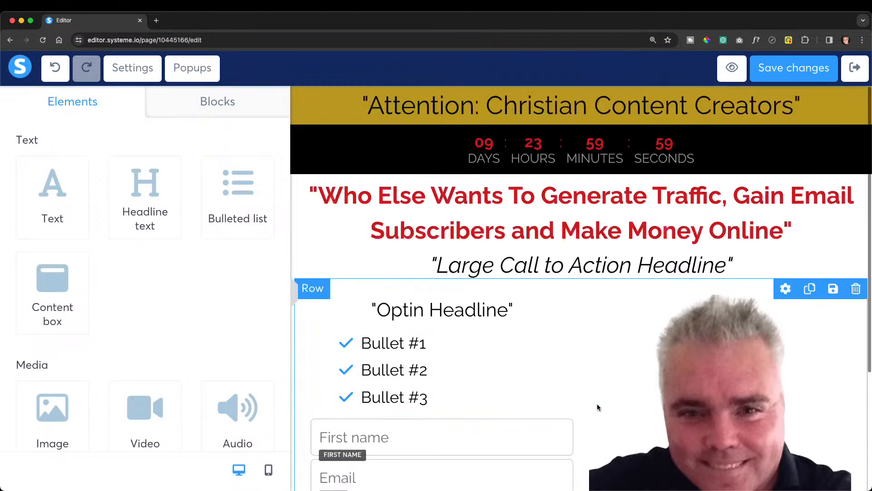
Make the whole "Large Call to Action Headline" text bold.
double_click(496, 217)
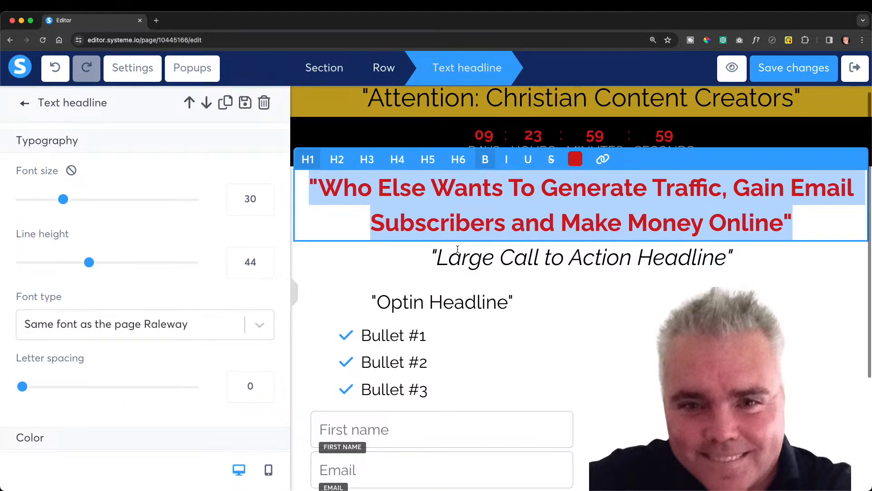
double_click(438, 252)
drag(428, 251, 796, 265)
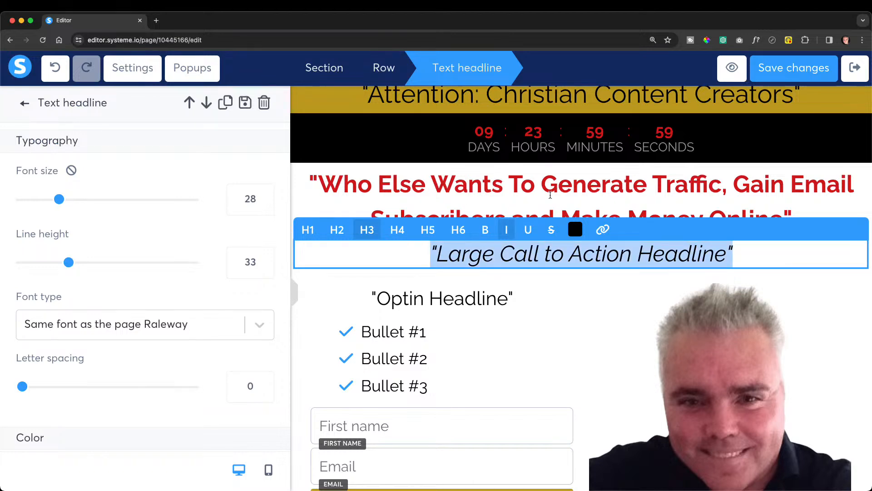
click(485, 230)
click(577, 333)
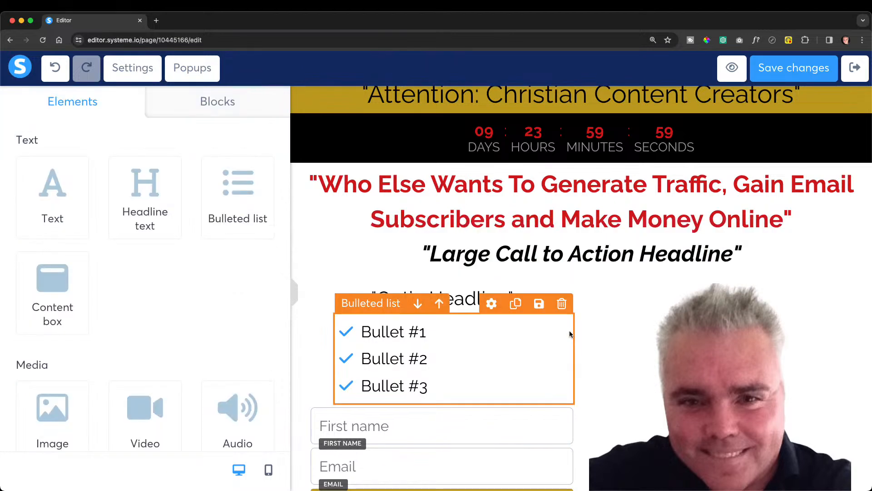
Make the "Optin Headline" text bold, try heading level H5 and set it back to H4.
scroll(506, 337, down, 3)
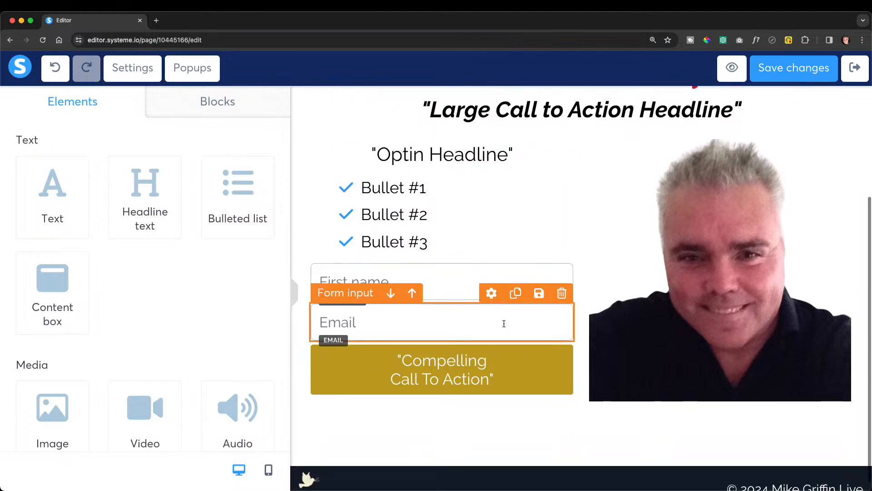
click(460, 151)
drag(374, 152, 586, 173)
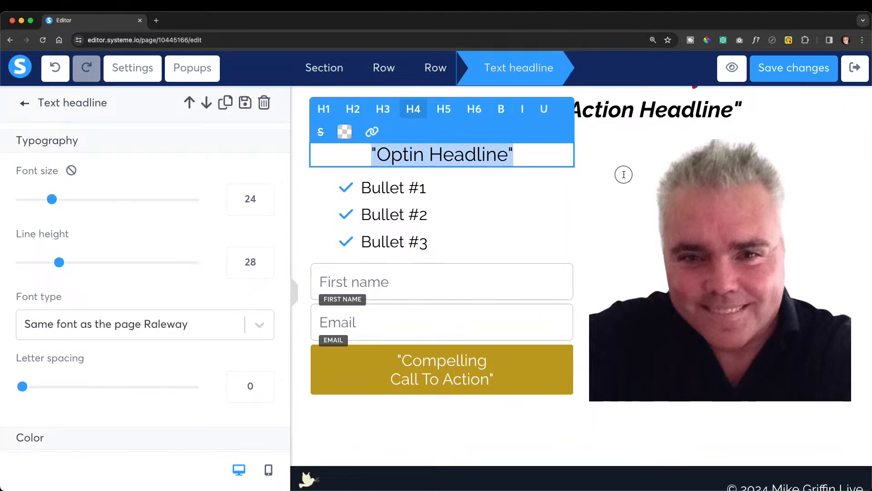
click(500, 110)
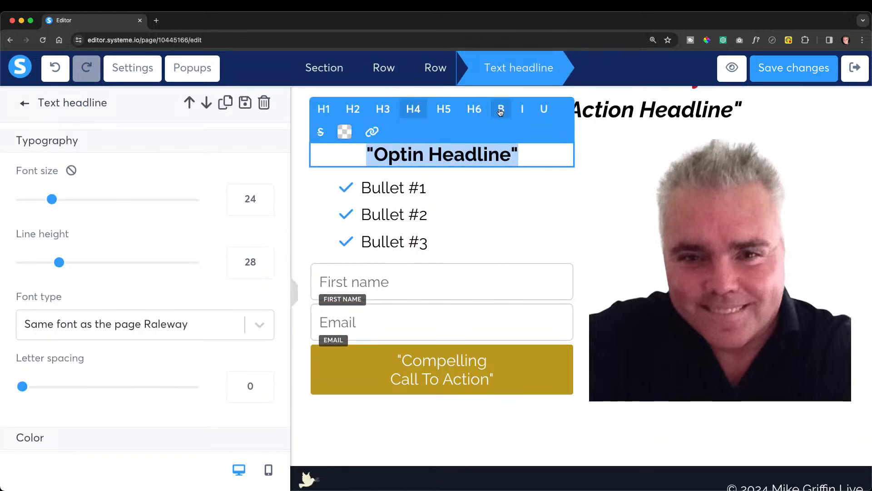
click(445, 112)
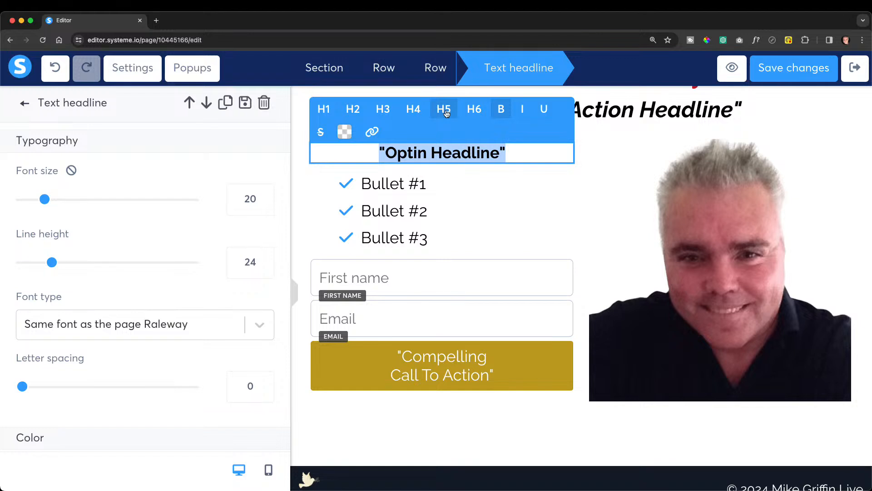
click(422, 112)
click(619, 200)
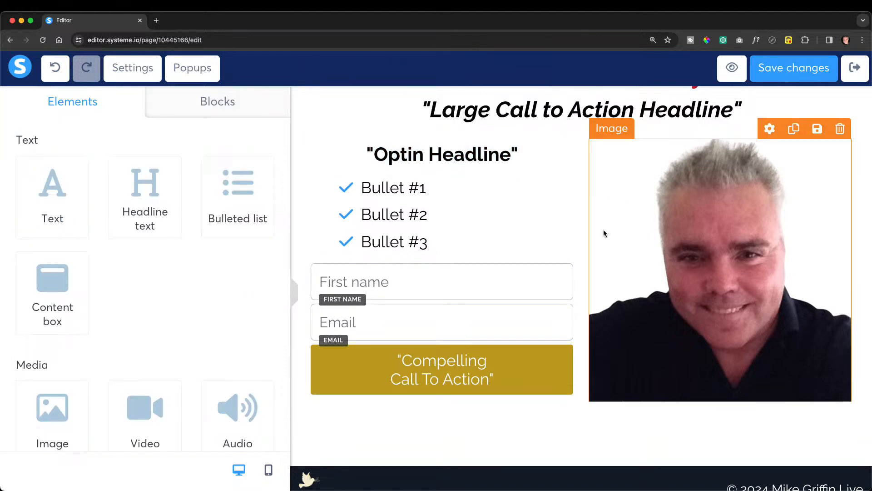
Examine the "Compelling Call To Action" button's settings, including its typography, colors, padding, rounded corners, shadow and border.
click(463, 372)
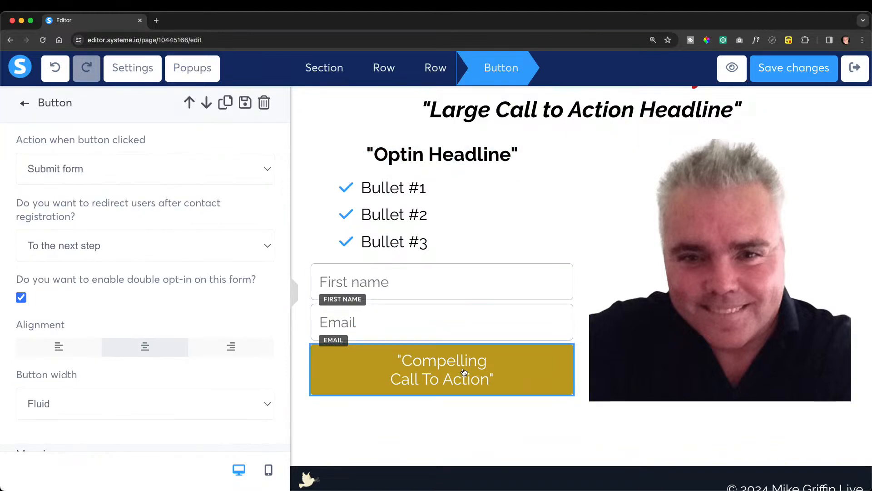
click(399, 359)
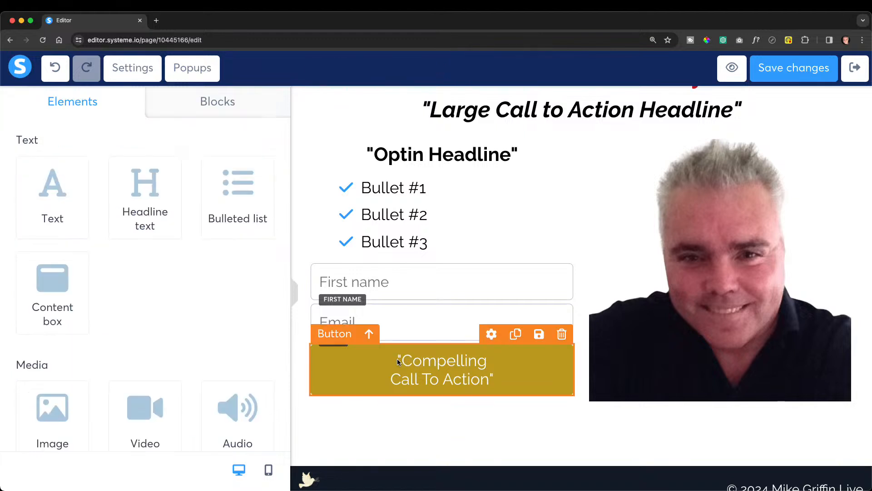
click(491, 334)
scroll(222, 178, down, 10)
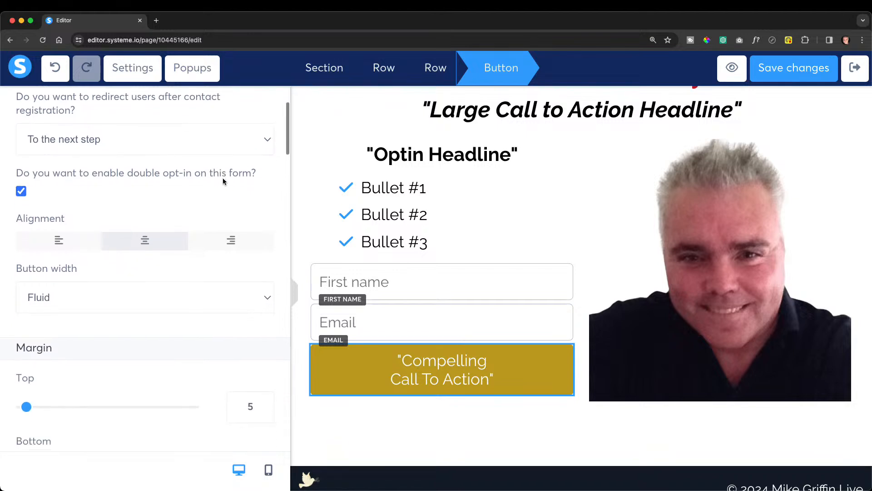
scroll(225, 180, down, 5)
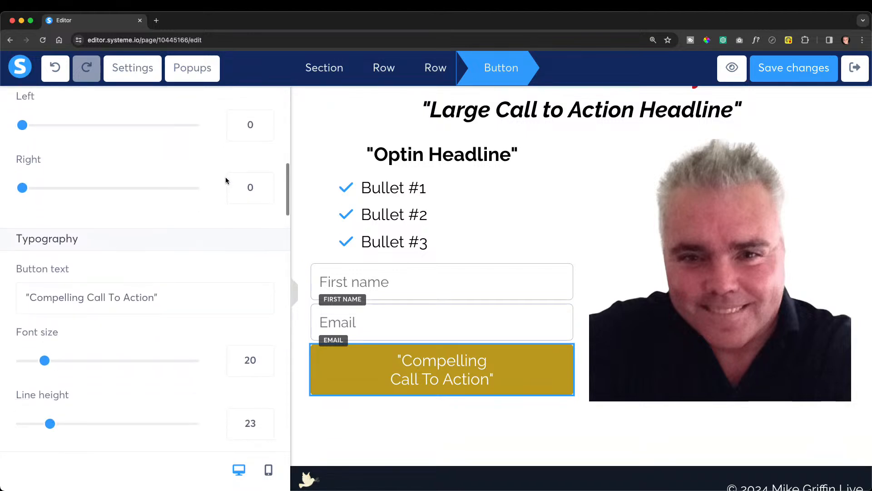
scroll(227, 177, down, 8)
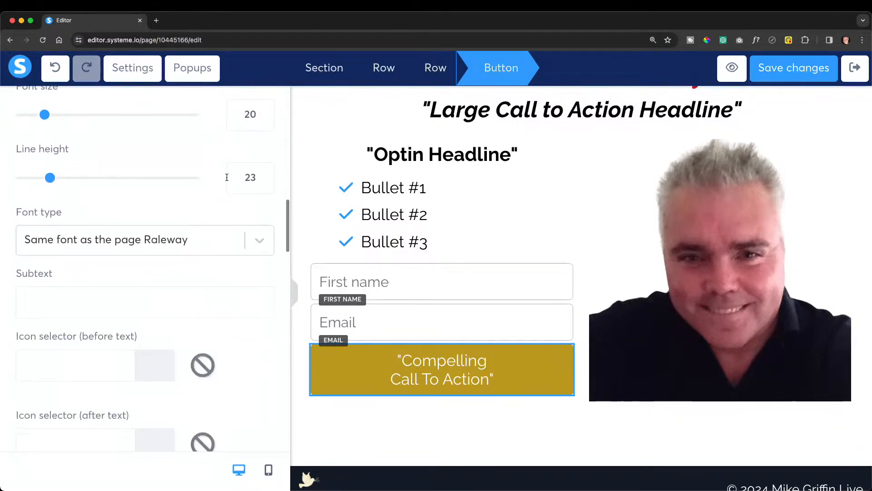
scroll(227, 179, down, 7)
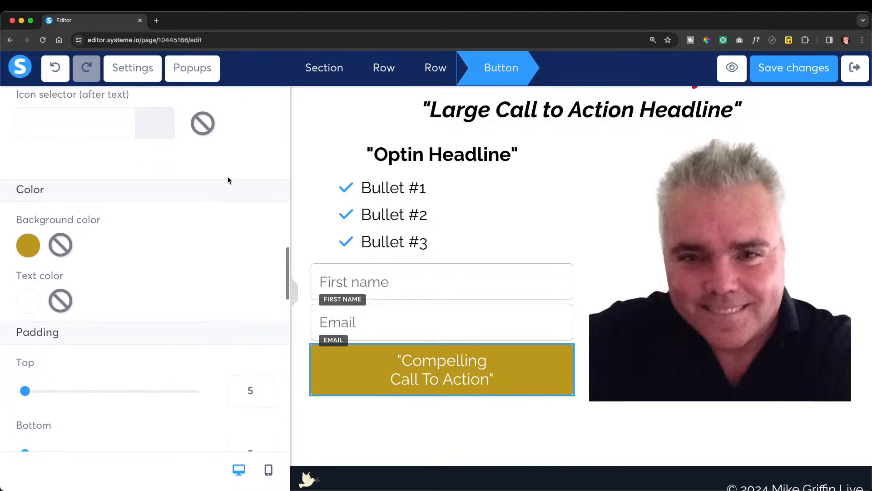
scroll(229, 177, down, 8)
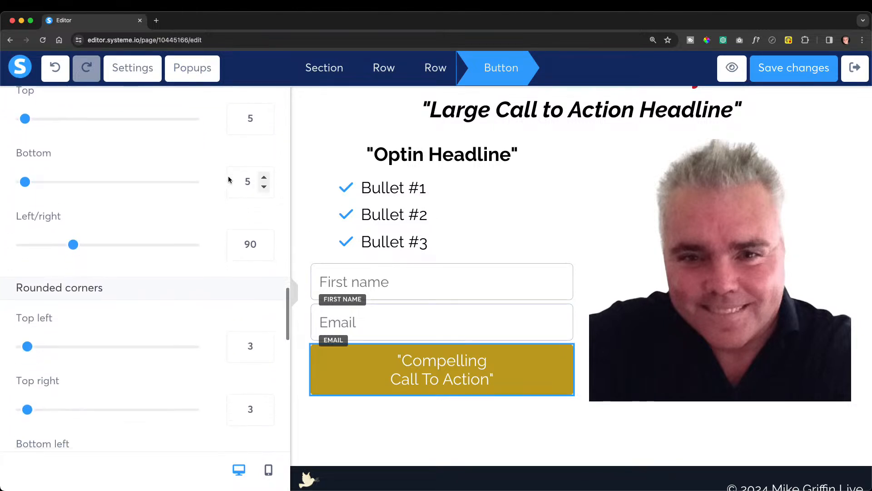
scroll(229, 177, down, 8)
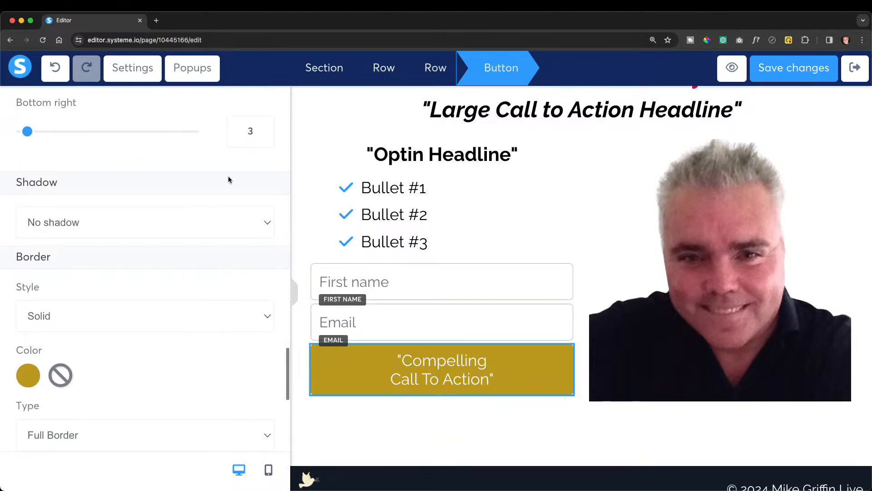
scroll(228, 180, up, 2)
scroll(229, 179, down, 5)
scroll(229, 179, up, 6)
scroll(230, 179, up, 3)
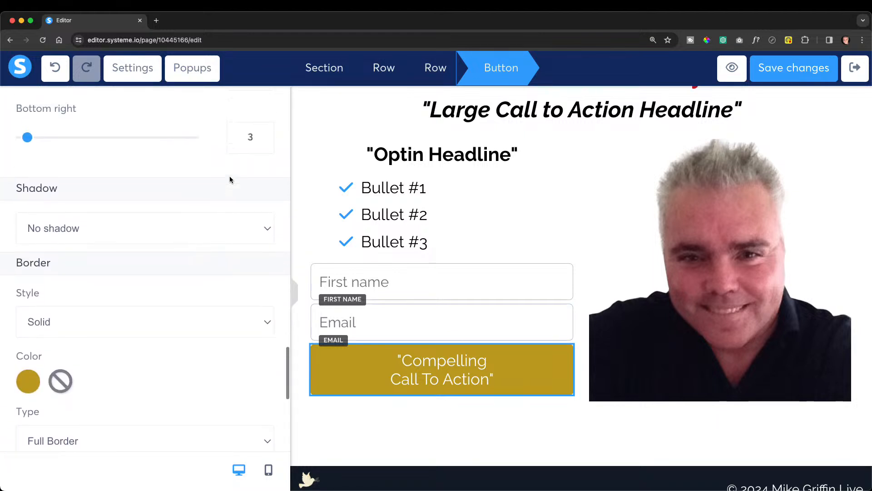
scroll(250, 326, up, 7)
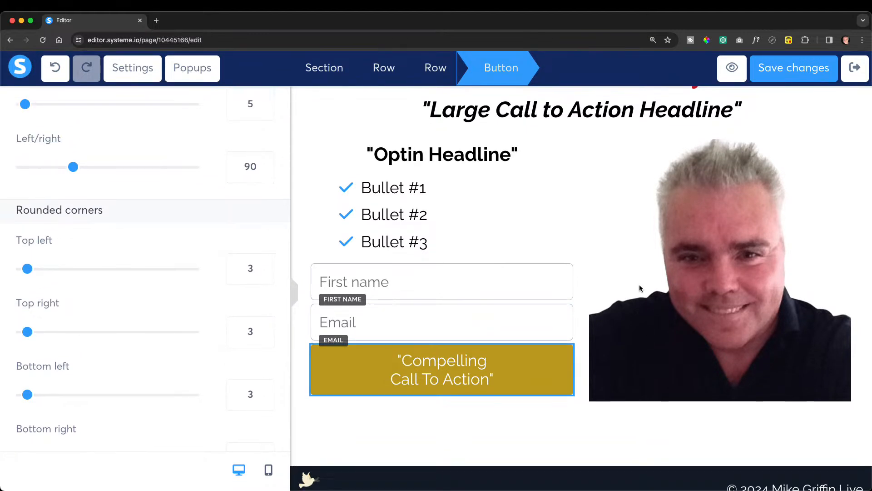
click(640, 288)
Reduce the image size of the portrait beside the opt-in form to 318.
scroll(640, 288, up, 4)
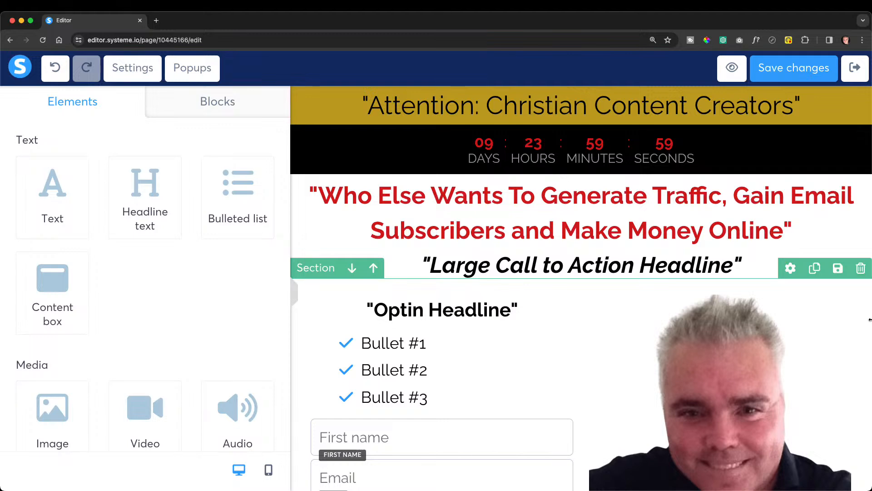
scroll(712, 313, down, 4)
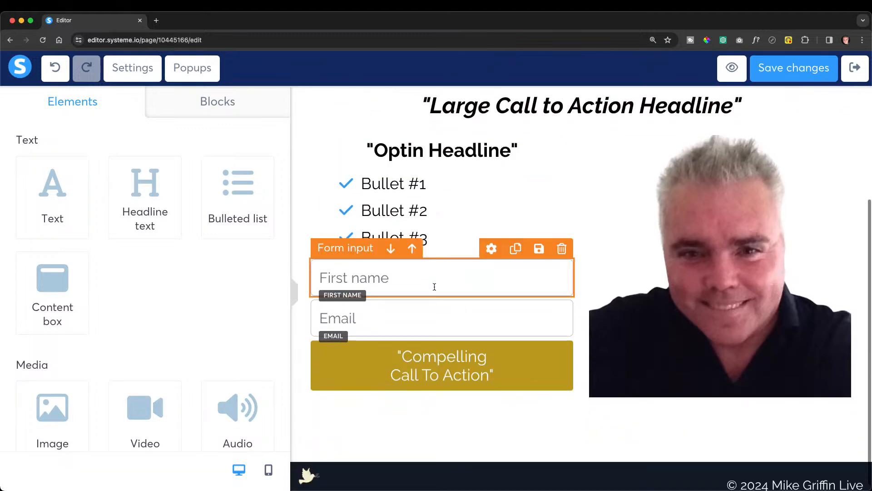
scroll(520, 311, down, 1)
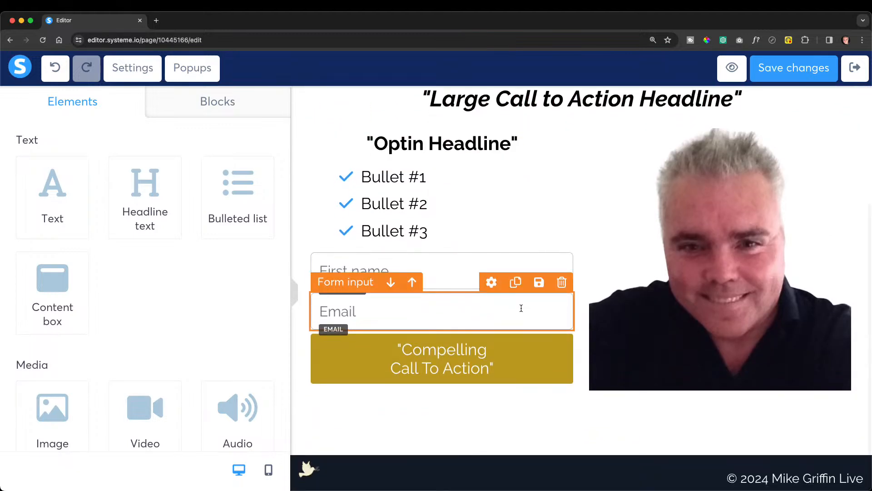
click(664, 328)
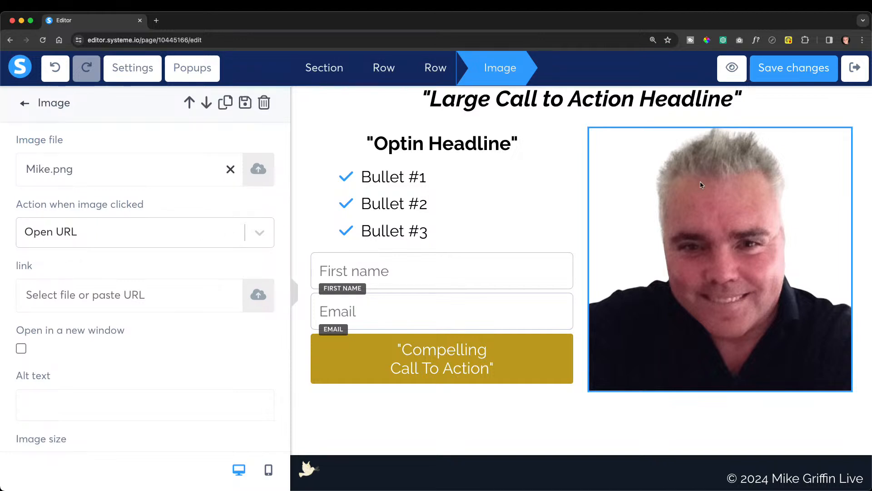
key(Escape)
click(769, 141)
scroll(175, 234, down, 5)
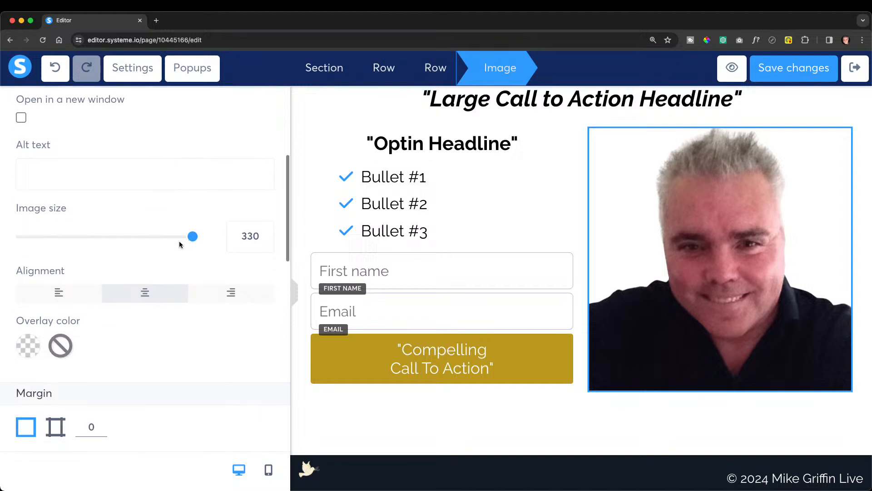
drag(191, 238, 186, 243)
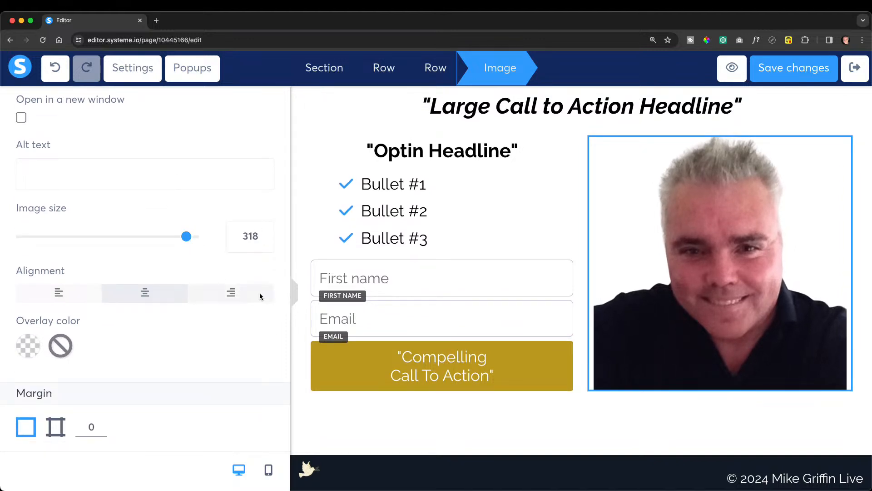
click(427, 431)
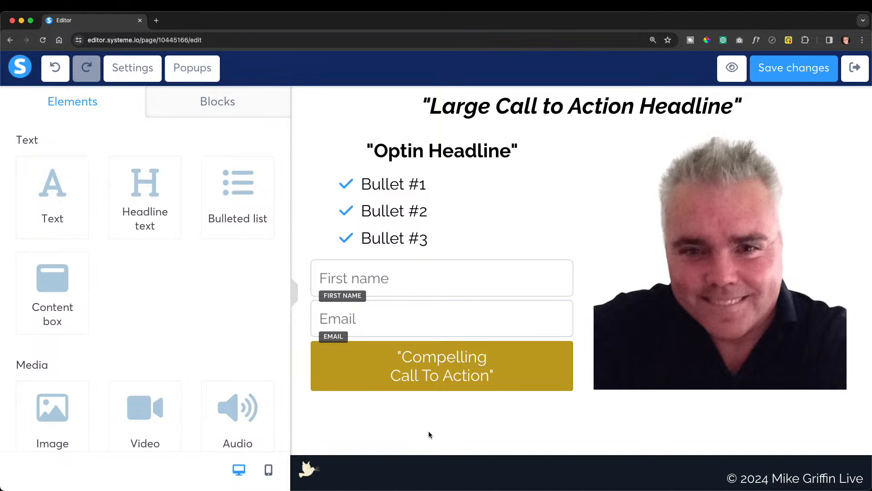
Switch the editor to the mobile view and review the page, including the red main headline's typography settings.
scroll(531, 381, up, 2)
scroll(532, 380, up, 2)
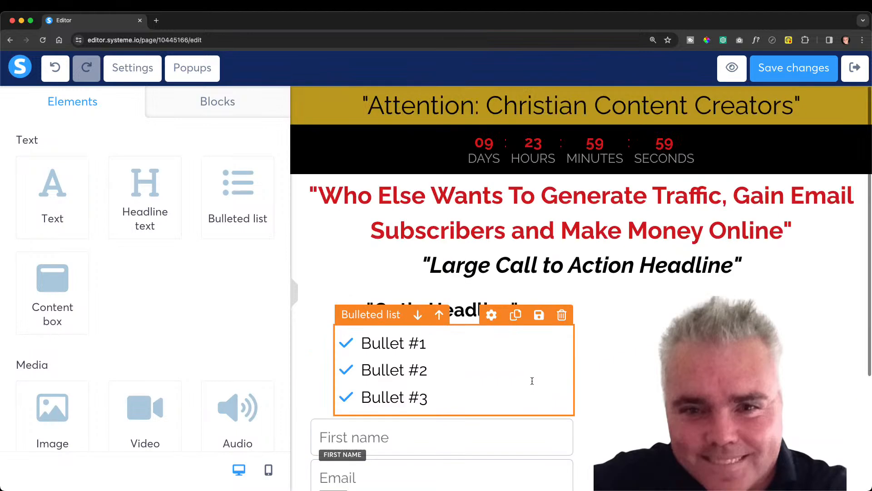
click(269, 470)
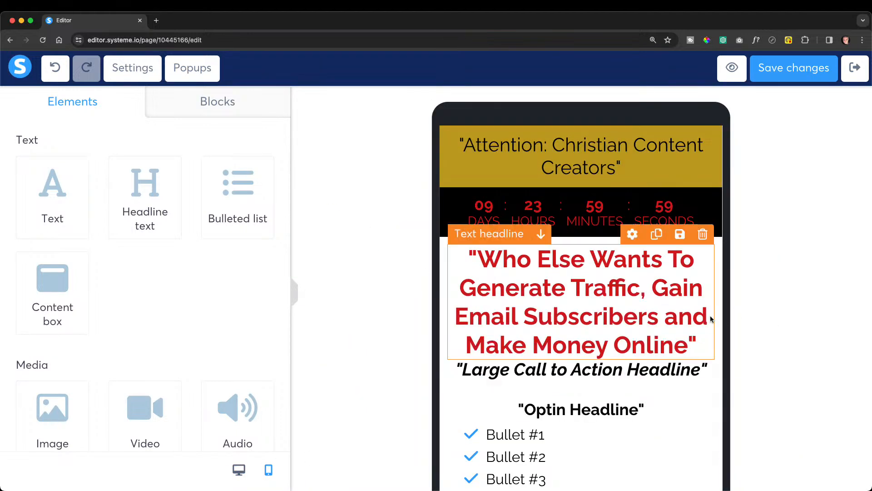
scroll(706, 319, down, 3)
scroll(707, 319, down, 1)
scroll(706, 318, down, 5)
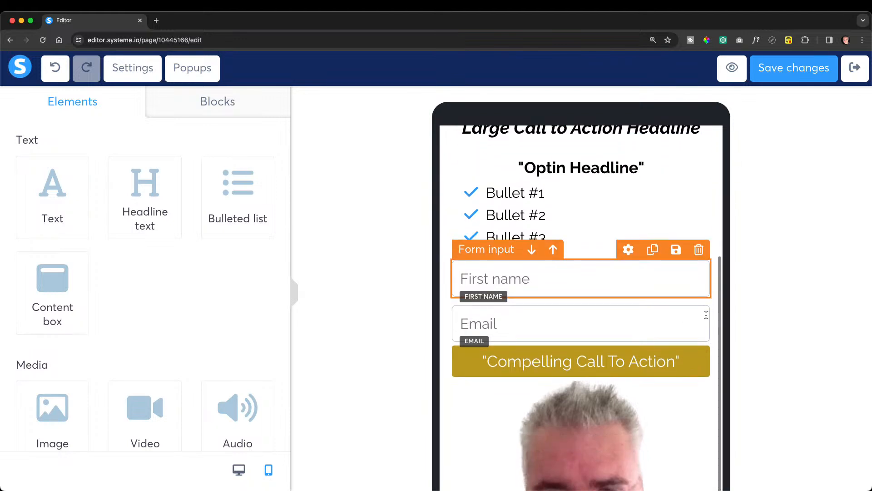
scroll(706, 316, up, 10)
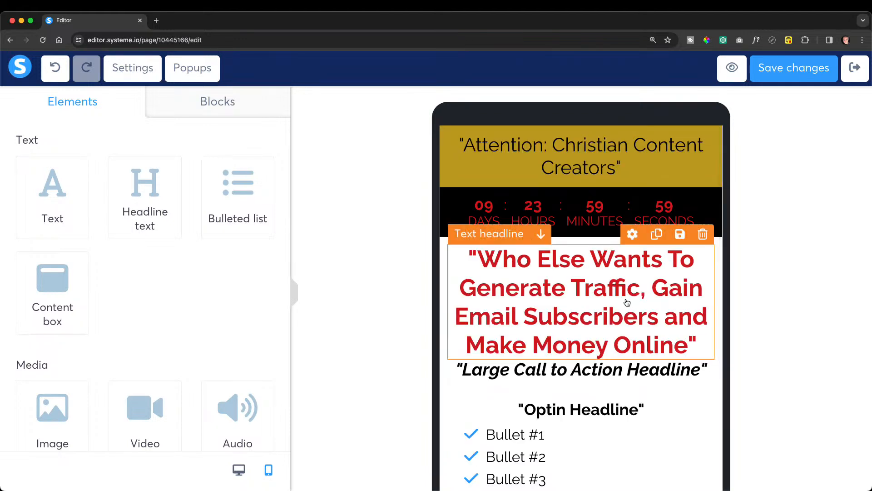
click(600, 337)
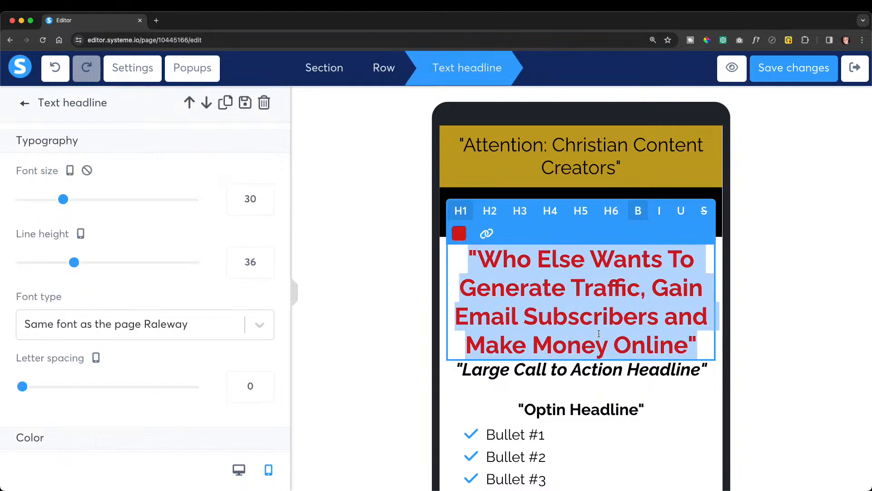
click(228, 225)
scroll(227, 222, down, 6)
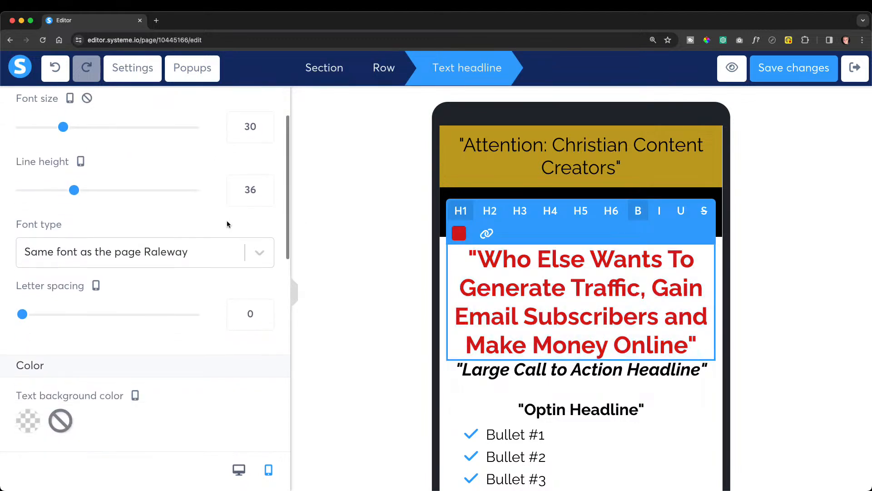
Set the padding of the "Large Call to Action Headline" to 3 in the mobile view.
click(521, 373)
click(497, 355)
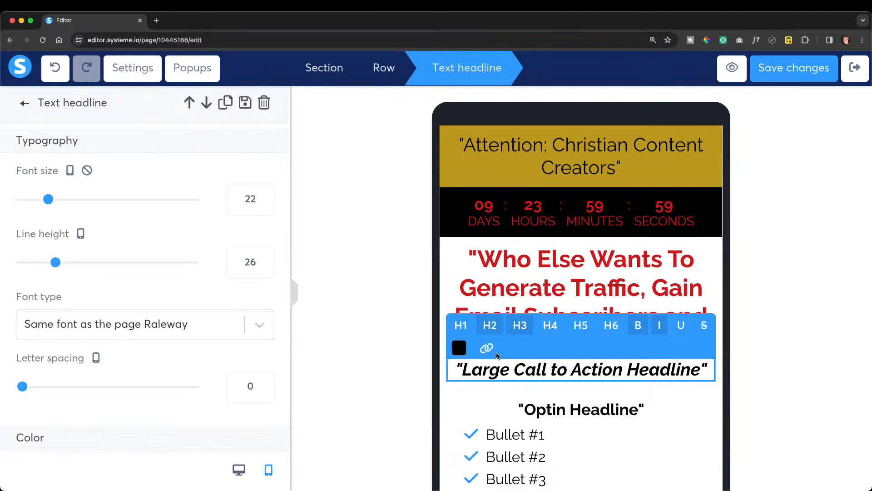
scroll(140, 266, down, 6)
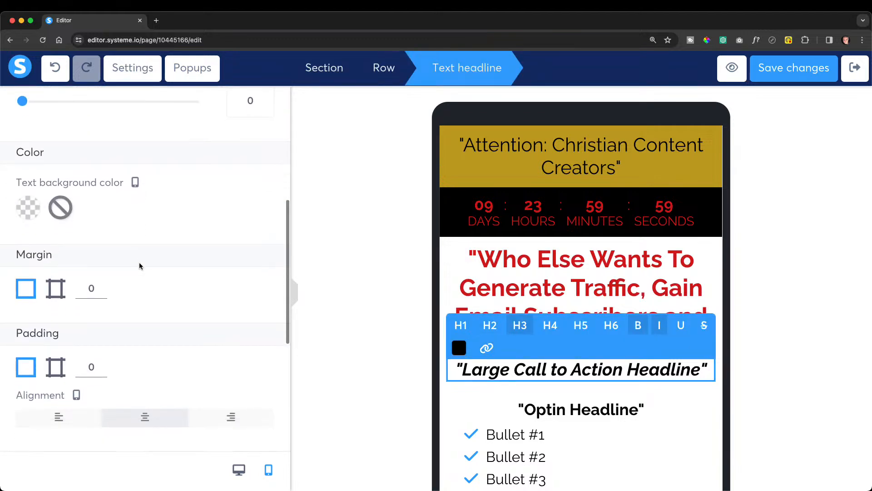
click(102, 366)
click(102, 367)
click(101, 366)
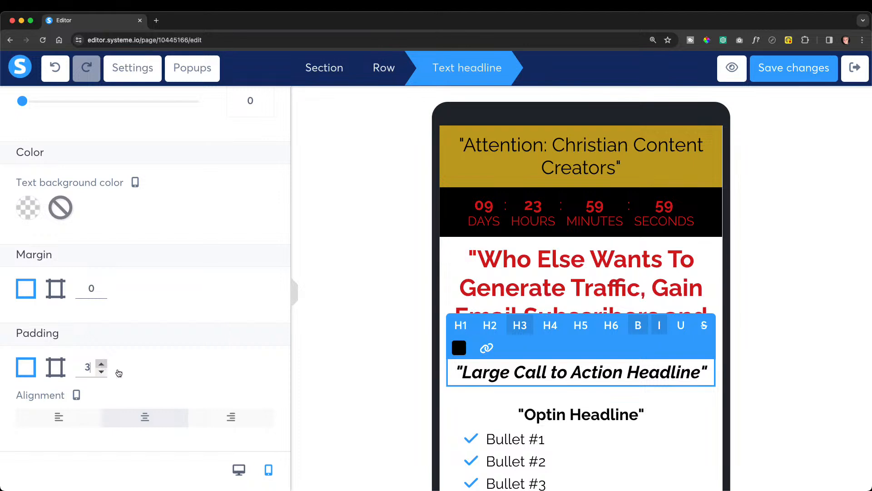
click(682, 412)
Examine the margin and padding settings of the "Optin Headline" and of the section holding the opt-in form.
scroll(580, 386, down, 1)
click(531, 378)
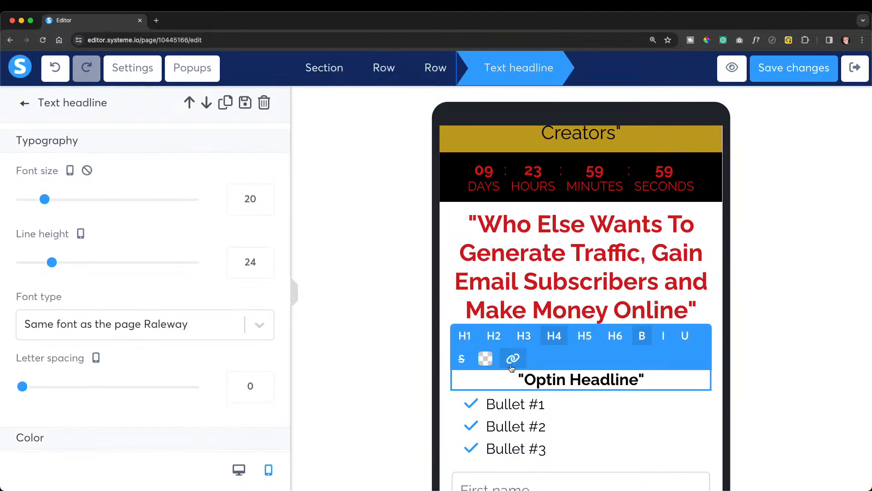
scroll(213, 299, down, 1)
scroll(213, 302, down, 6)
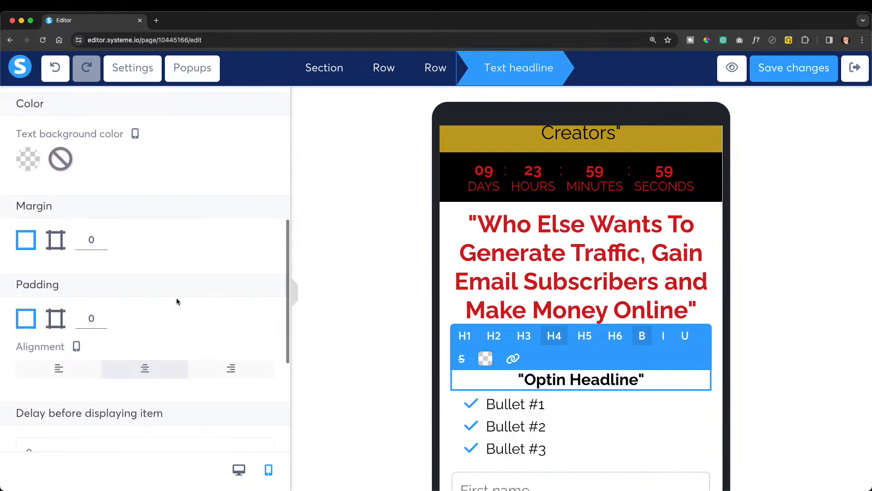
click(561, 320)
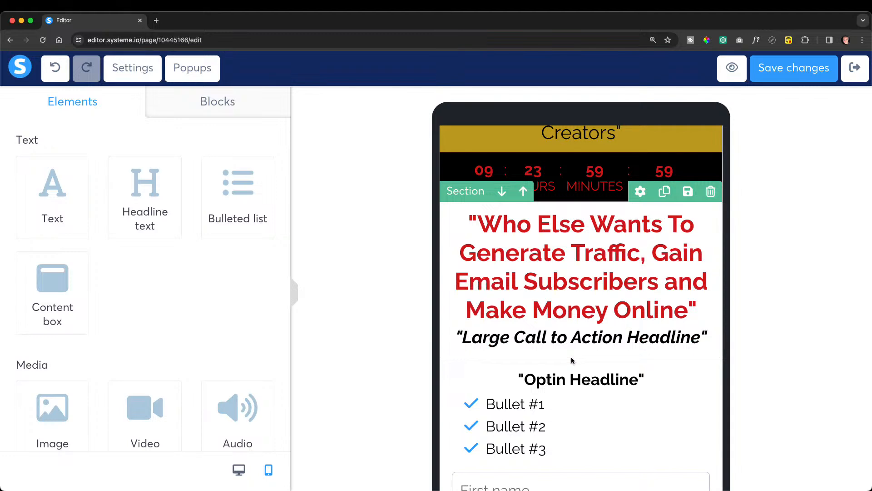
click(468, 347)
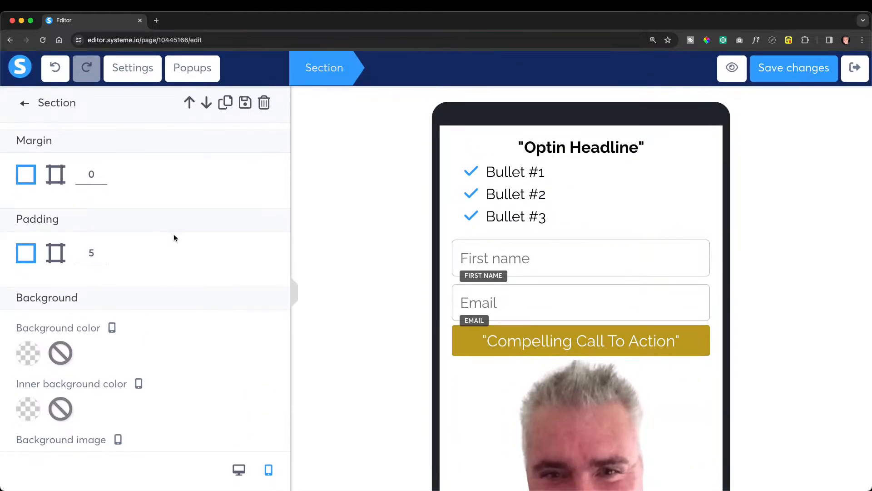
scroll(499, 355, down, 3)
scroll(500, 355, up, 4)
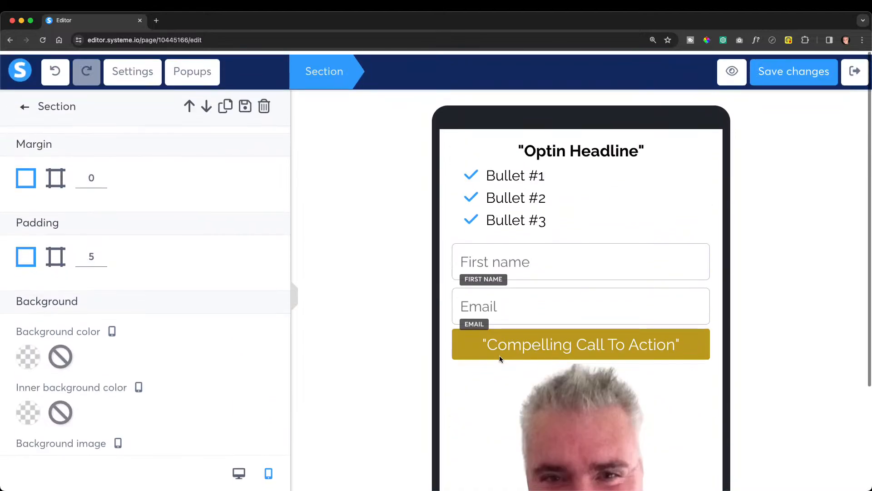
click(597, 219)
scroll(598, 220, up, 6)
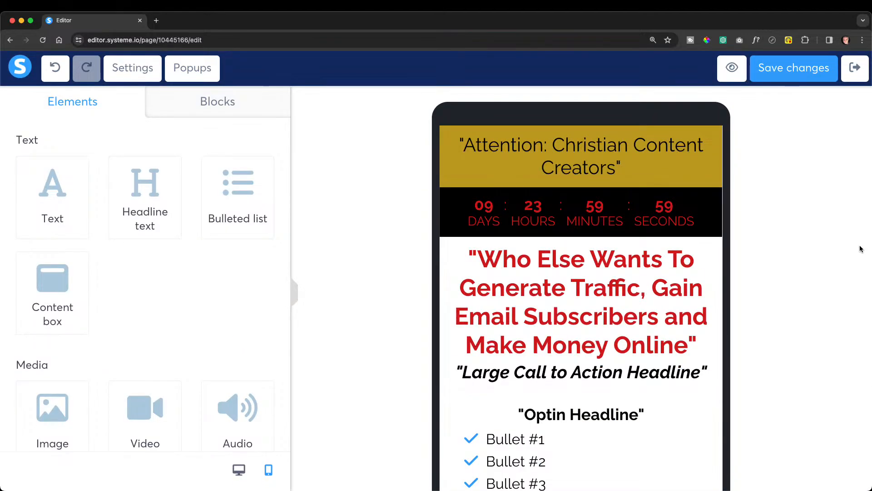
Inspect the typography and text formatting of the "Large Call to Action Headline" in the mobile view.
scroll(828, 249, down, 2)
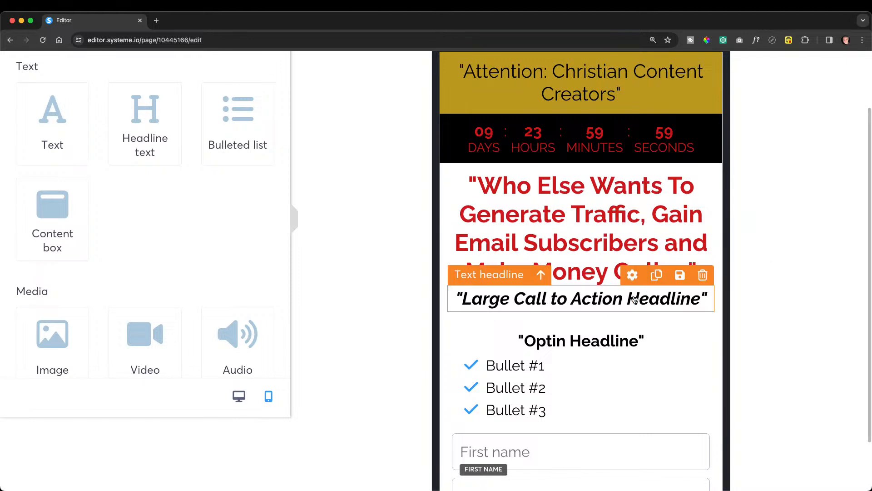
double_click(634, 298)
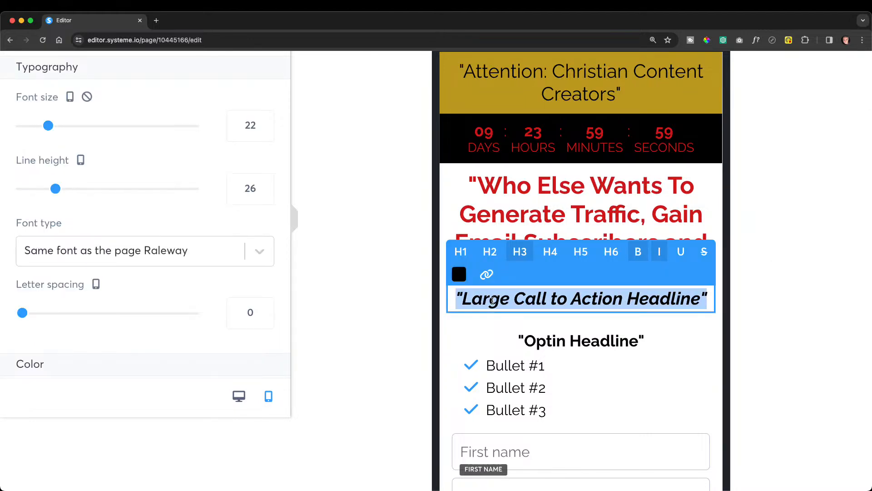
click(481, 300)
drag(463, 299, 702, 306)
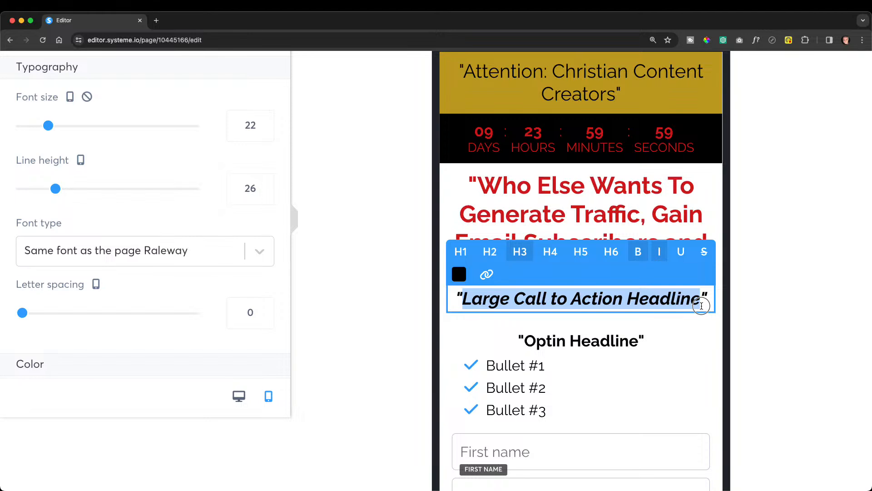
scroll(691, 307, down, 4)
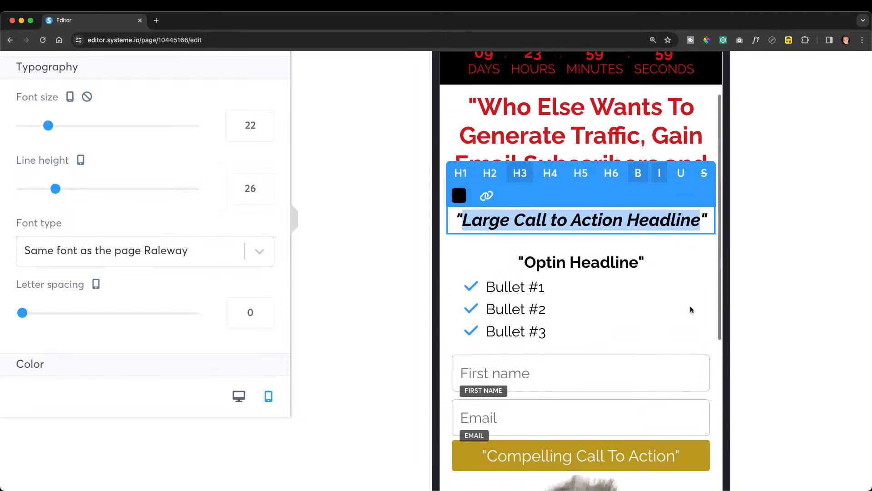
click(577, 170)
Reduce the padding of the row around the opt-in headline, bullets and form to 0.
scroll(576, 172, down, 1)
scroll(576, 172, down, 1)
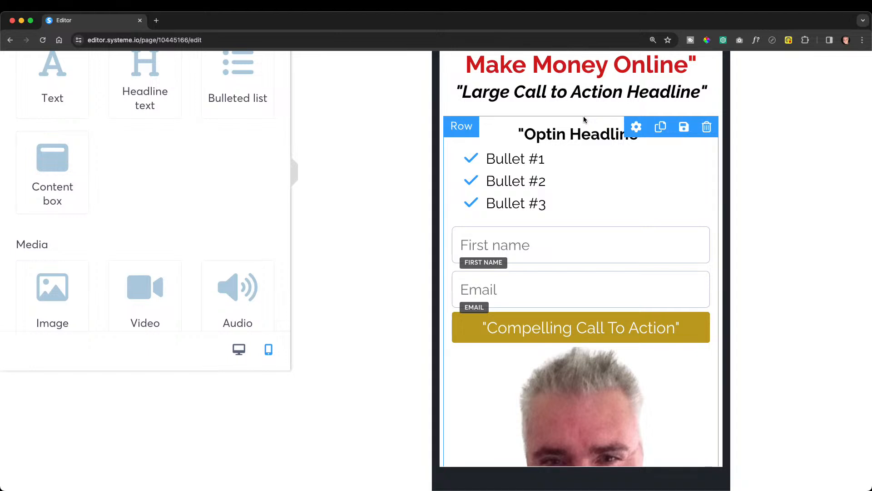
click(464, 128)
scroll(465, 132, down, 2)
scroll(222, 153, up, 2)
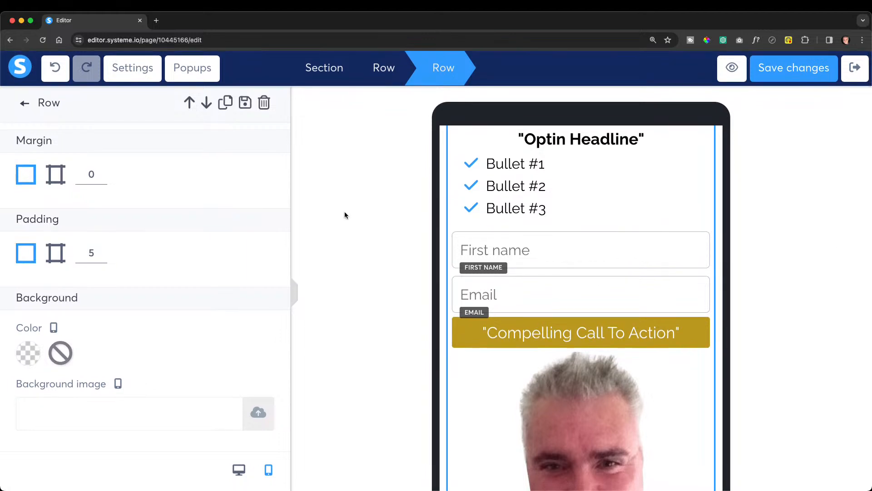
click(104, 260)
click(104, 259)
click(104, 260)
click(104, 259)
click(104, 259)
click(825, 307)
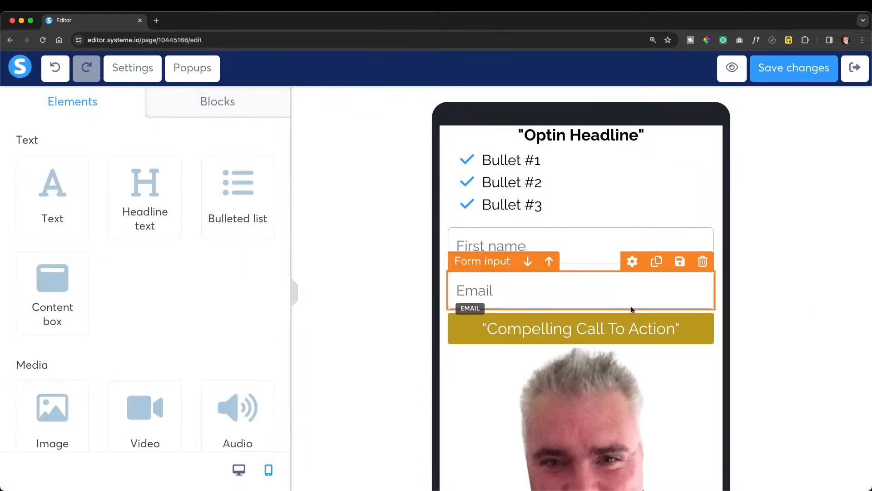
Set the padding of the "Large Call to Action Headline" to 0 and its margin to 2.
scroll(632, 306, up, 5)
scroll(633, 311, down, 2)
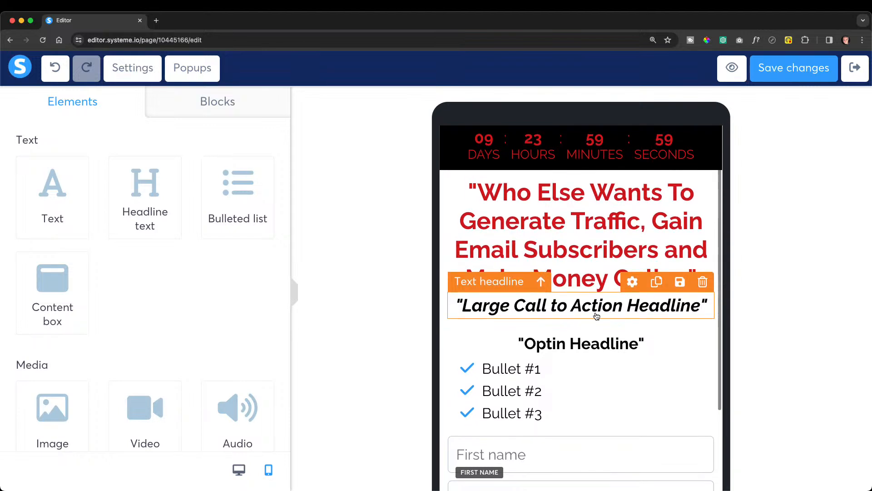
click(526, 290)
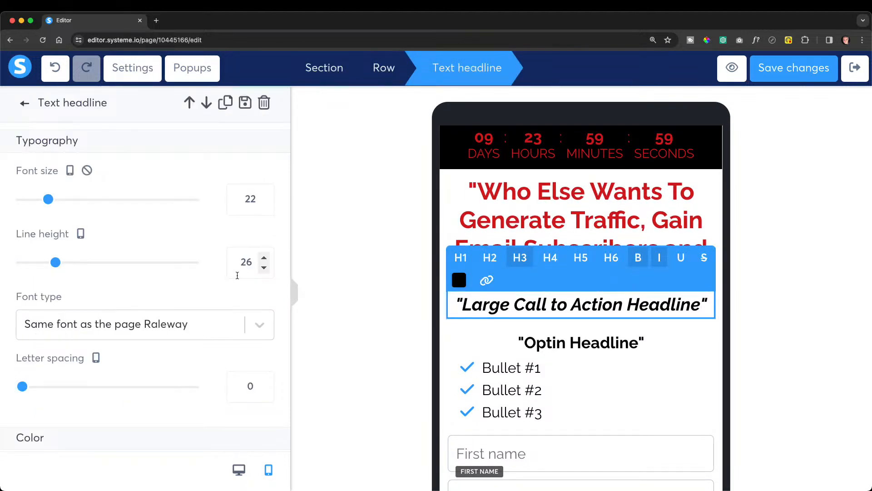
scroll(237, 275, down, 5)
scroll(238, 277, down, 4)
mouse_move(103, 216)
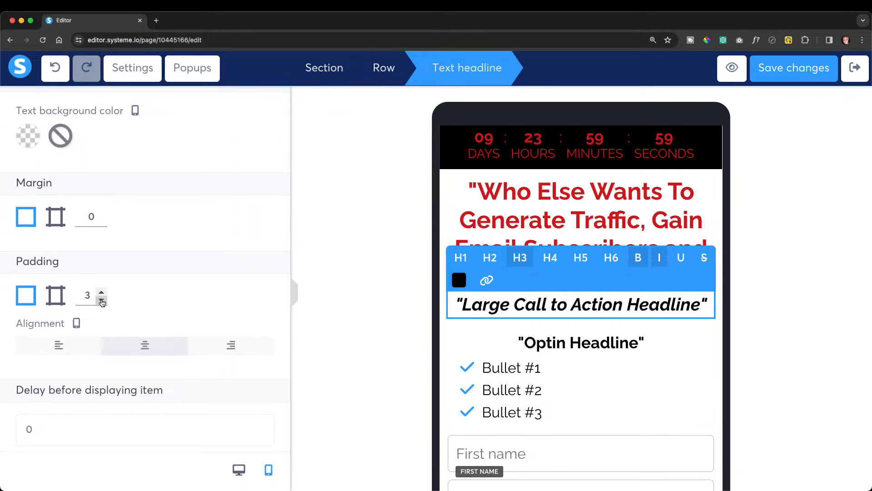
click(102, 300)
click(102, 301)
click(102, 301)
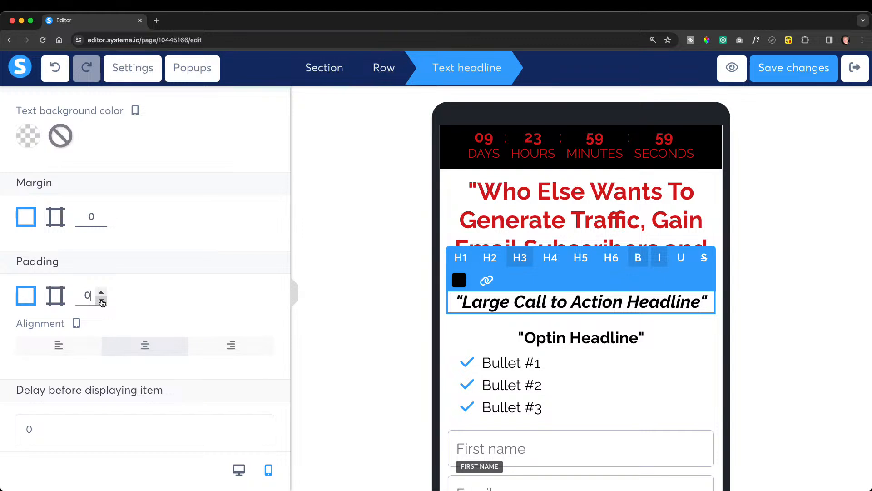
click(103, 215)
click(102, 214)
click(103, 215)
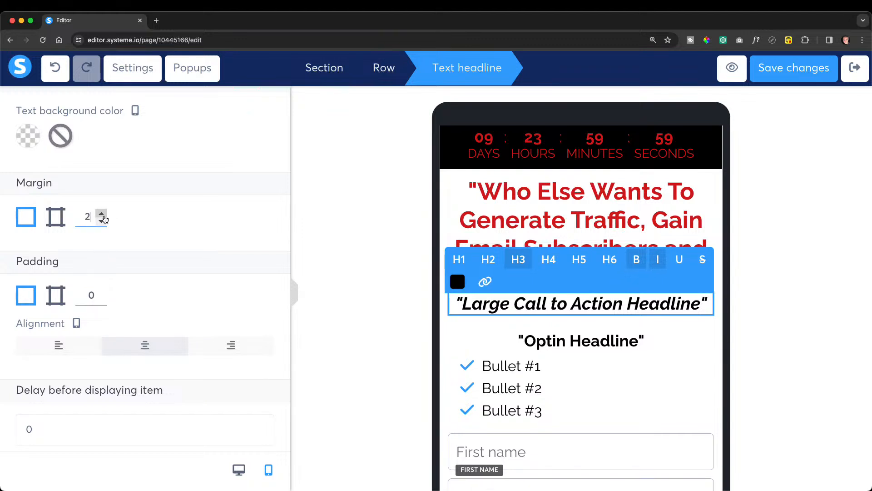
click(340, 281)
Reduce the padding of the section containing the opt-in form and portrait to 0 and check the mobile page.
scroll(767, 340, down, 3)
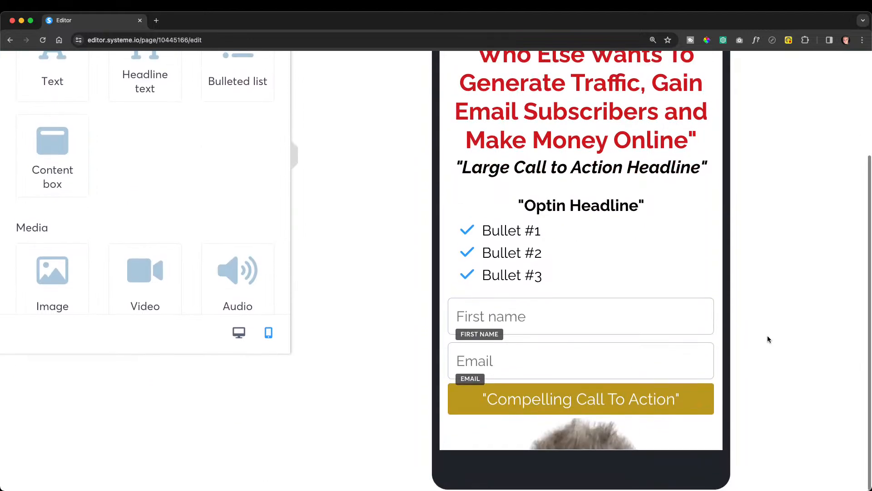
mouse_move(572, 192)
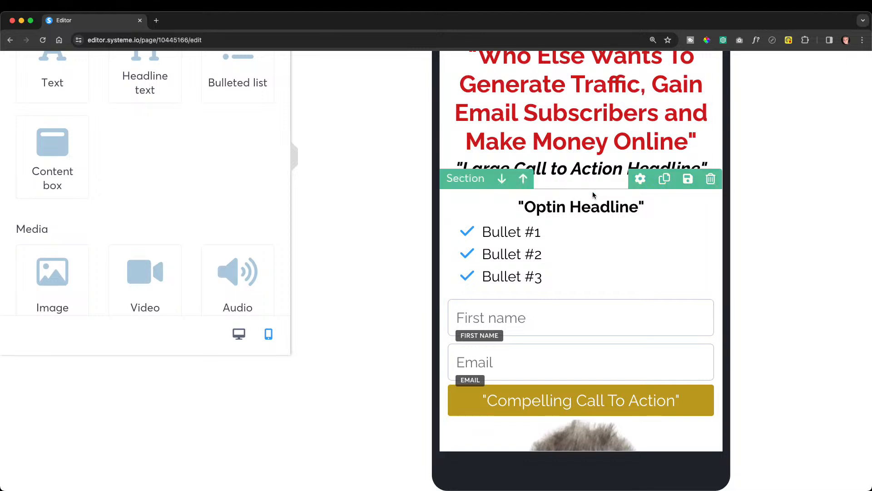
click(639, 184)
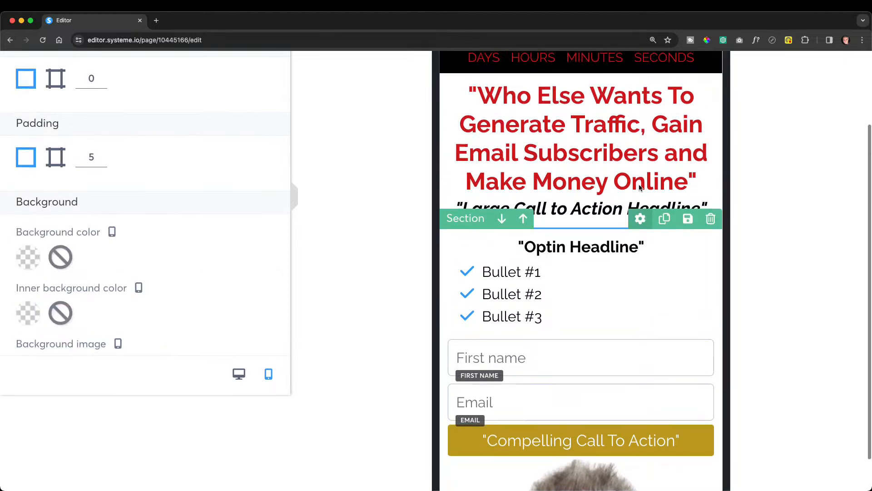
click(102, 163)
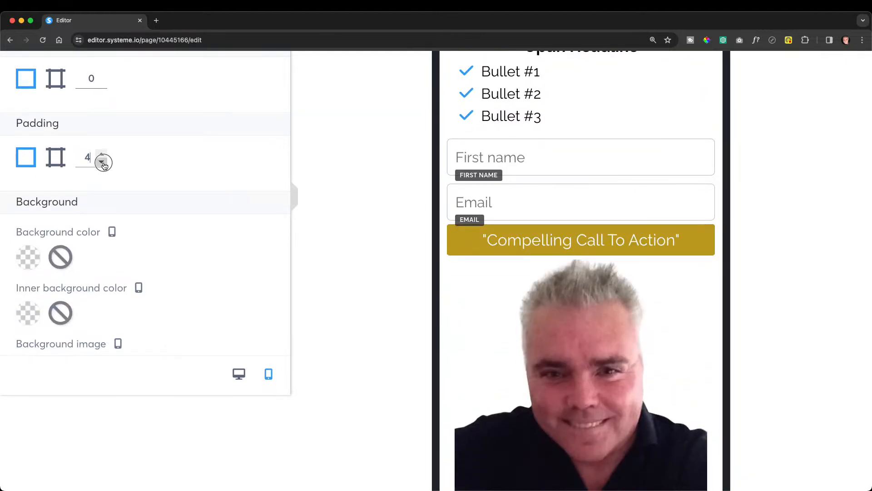
click(102, 163)
click(102, 163)
click(102, 162)
click(103, 163)
click(754, 307)
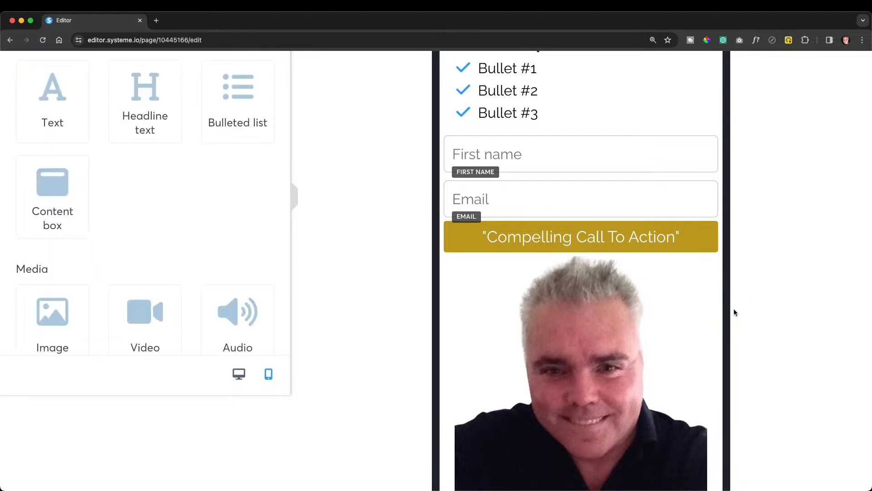
scroll(620, 311, up, 6)
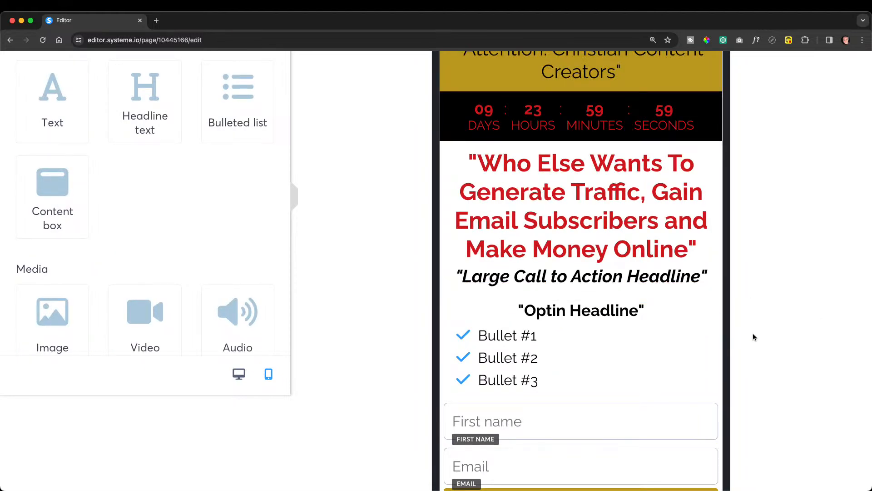
scroll(579, 330, down, 8)
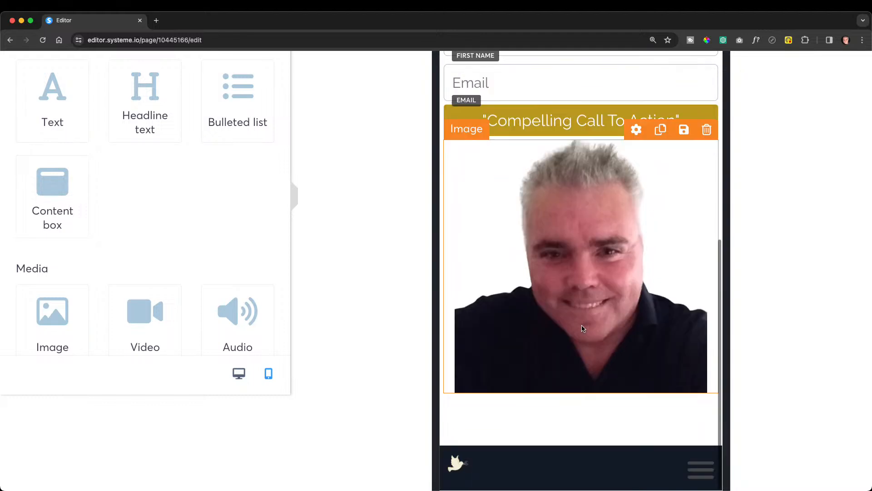
scroll(583, 327, up, 8)
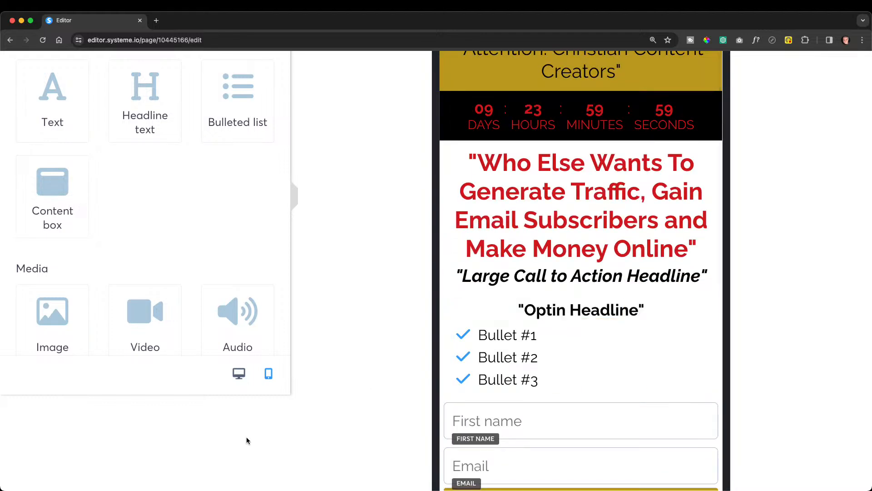
Switch the editor back to the desktop view and check the page layout from headline to footer.
click(245, 378)
scroll(577, 425, down, 3)
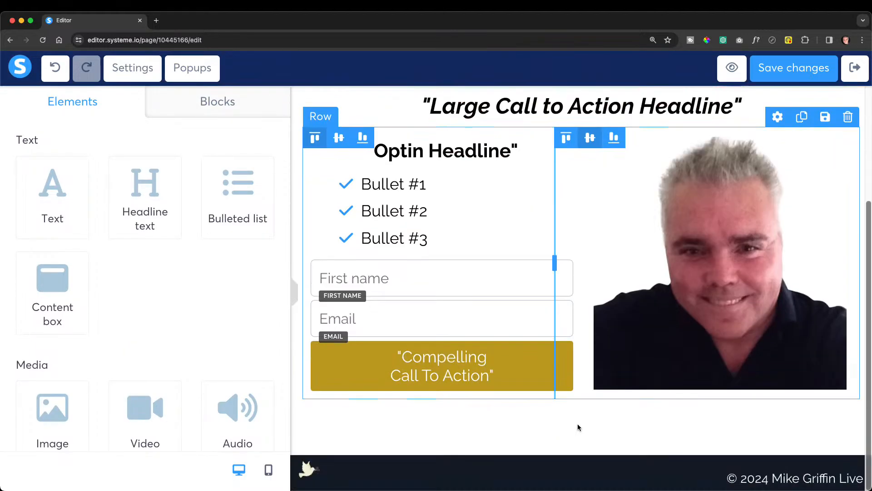
scroll(579, 427, up, 4)
scroll(579, 427, down, 2)
scroll(578, 427, up, 2)
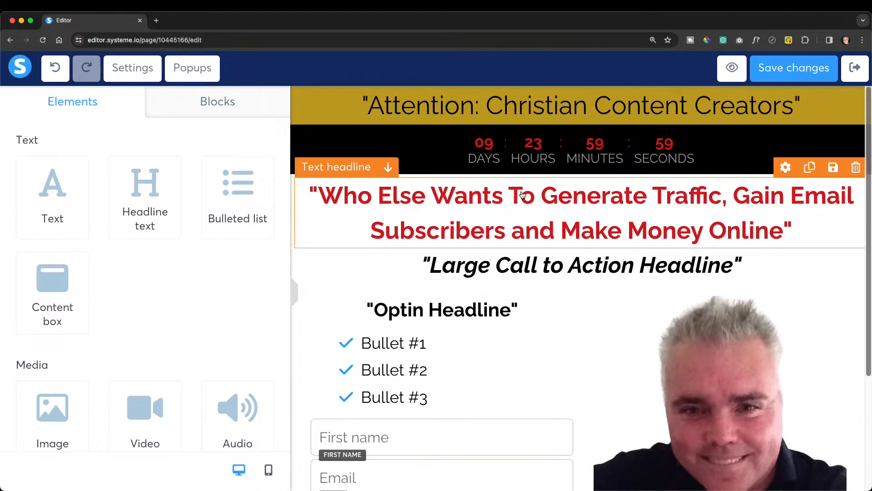
Colour the words "Generate Traffic" in the main headline blue (4A90E2).
click(539, 196)
drag(539, 196, 724, 206)
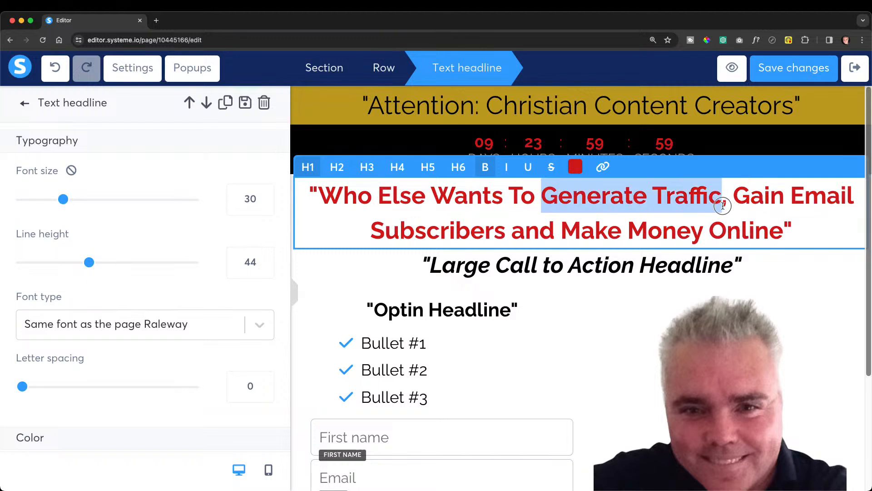
click(575, 167)
click(582, 417)
click(818, 301)
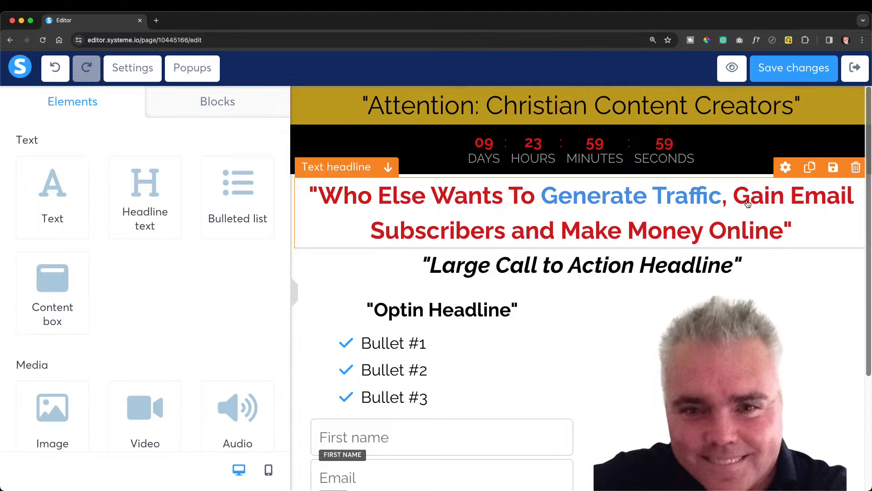
Colour the word "Subscribers" in the main headline the same blue as "Generate Traffic".
click(369, 229)
drag(369, 230, 512, 230)
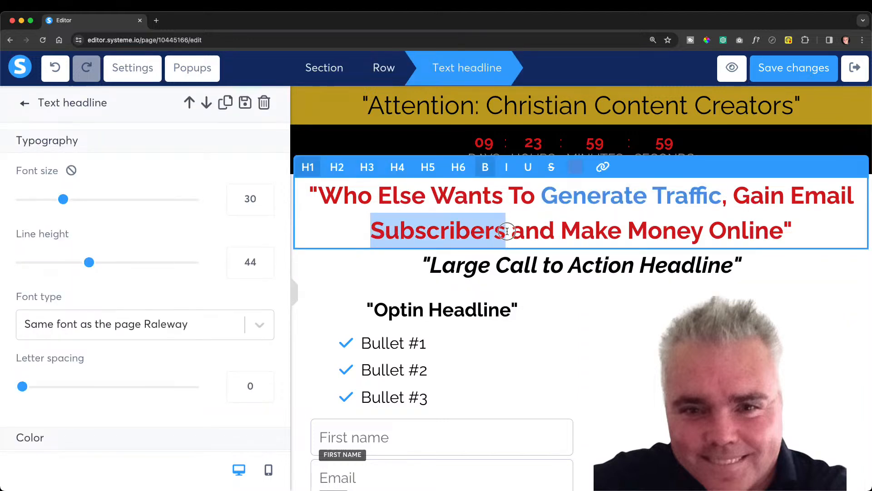
click(575, 167)
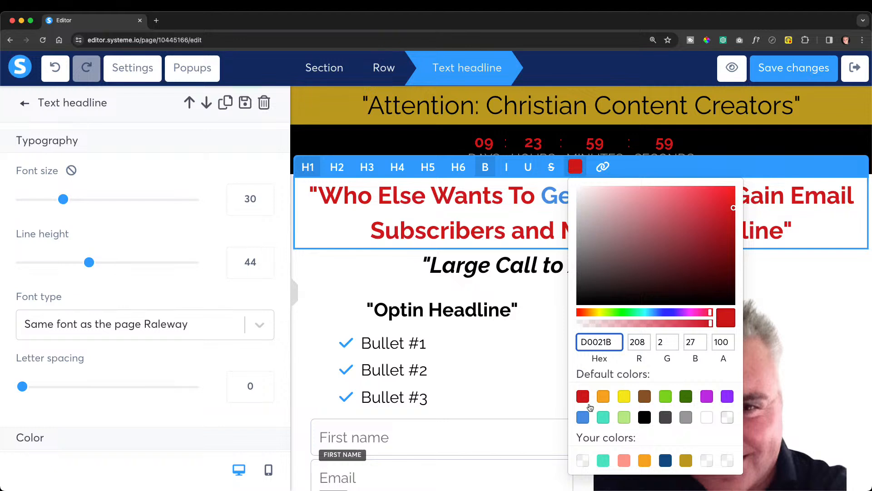
click(583, 417)
click(528, 370)
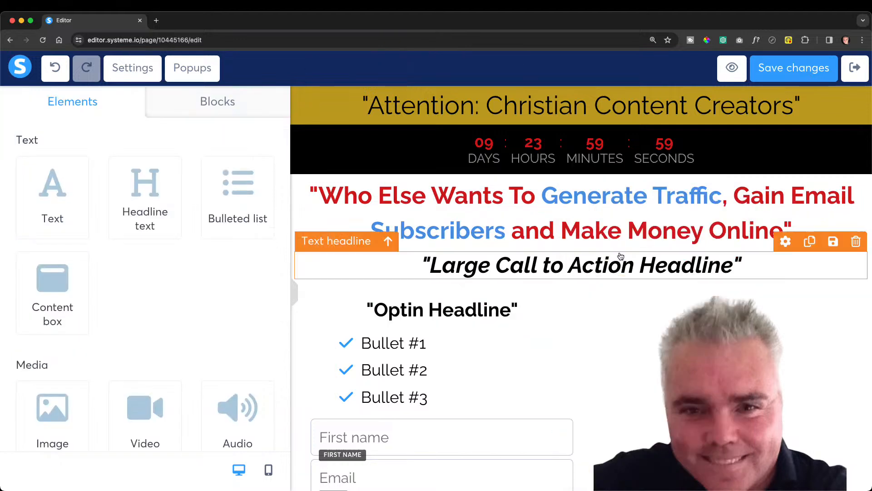
Colour the words "Make Money" in the main headline blue (4A90E2).
click(576, 229)
drag(565, 229, 711, 231)
click(575, 167)
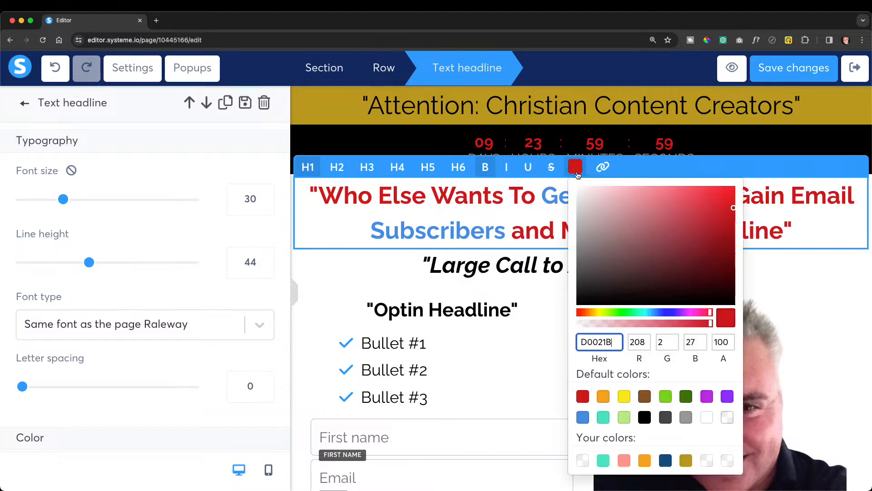
click(583, 417)
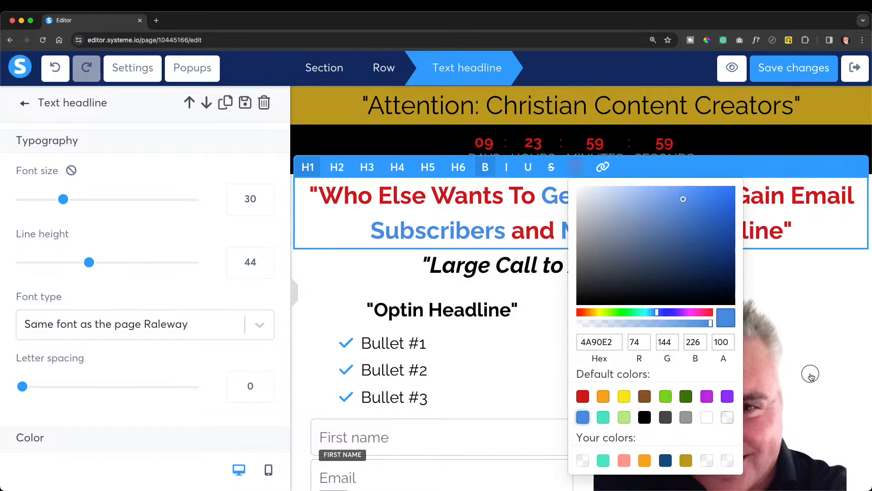
click(812, 377)
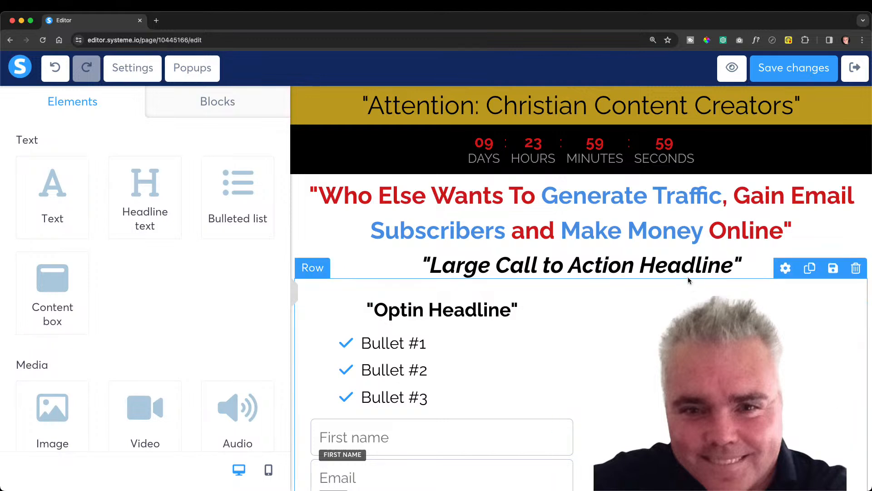
Recolour the entire "Who Else Wants To Generate Traffic..." headline in the default red (D0021B).
click(631, 203)
drag(309, 188, 829, 261)
click(583, 170)
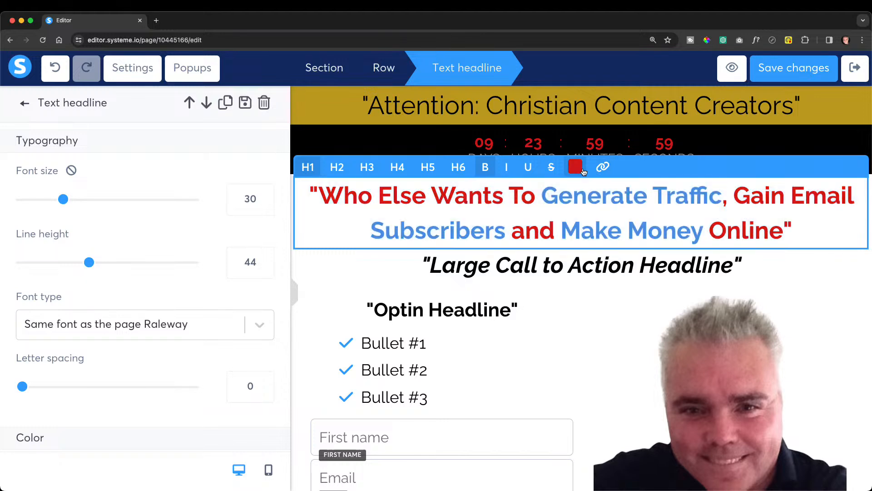
click(575, 171)
click(586, 399)
click(585, 398)
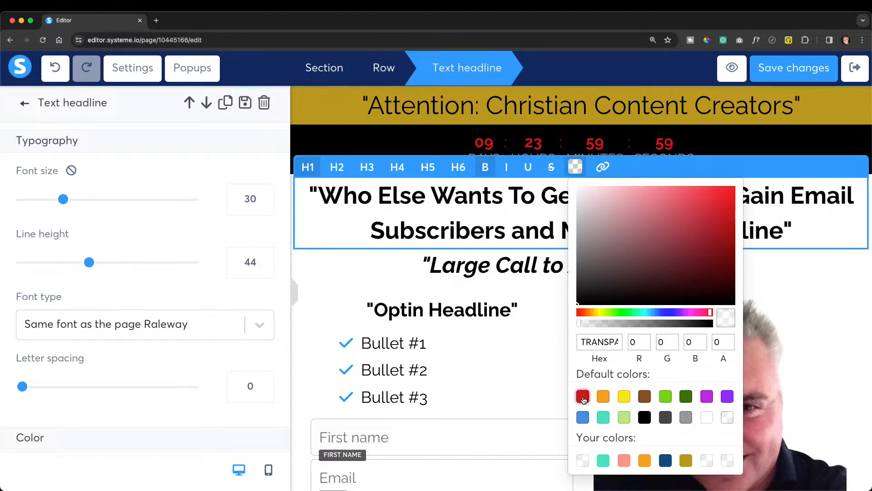
click(583, 397)
click(820, 354)
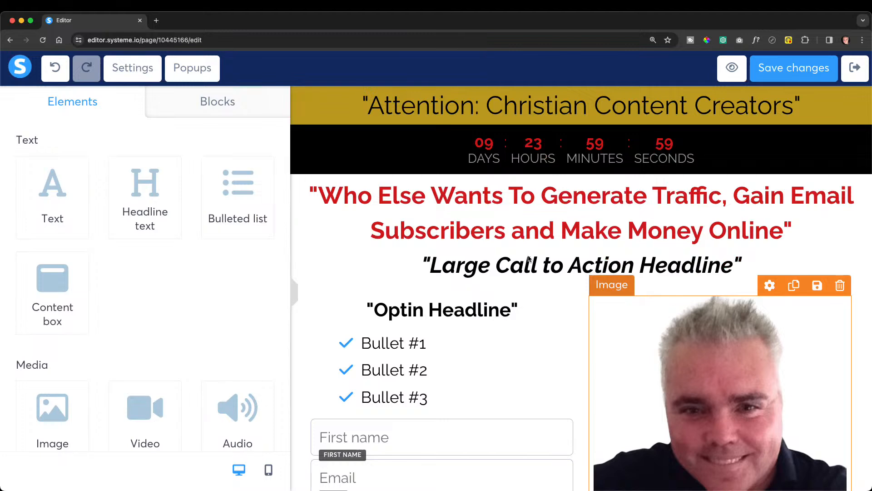
scroll(468, 232, down, 1)
scroll(468, 232, down, 3)
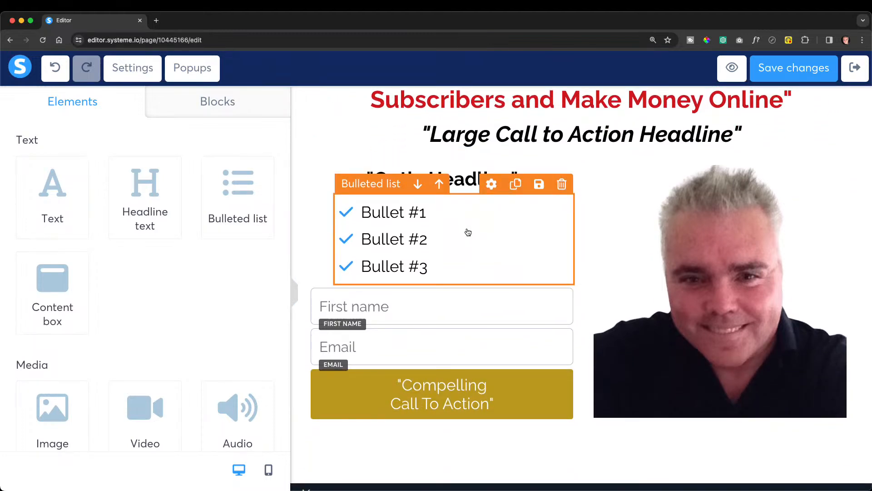
scroll(522, 208, up, 4)
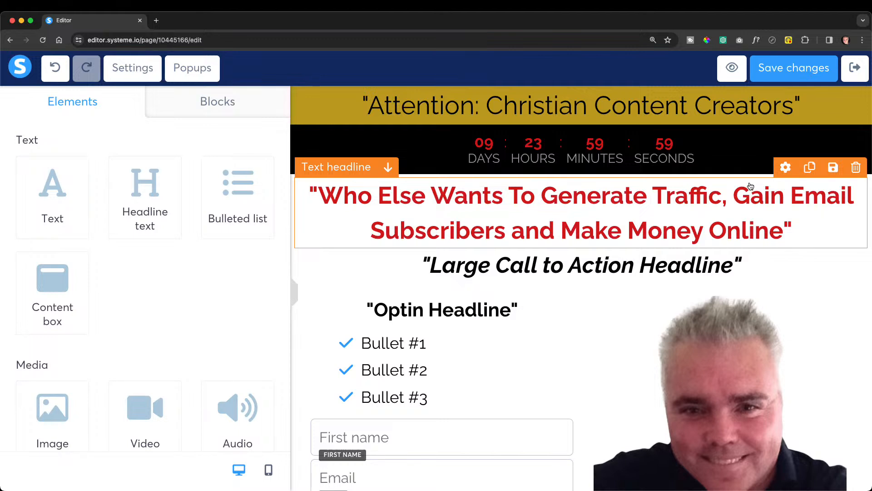
key(super+Tab)
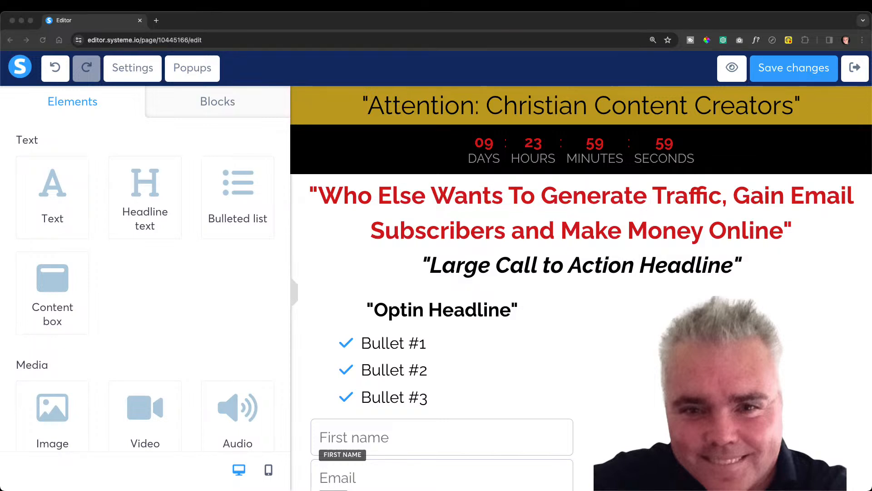